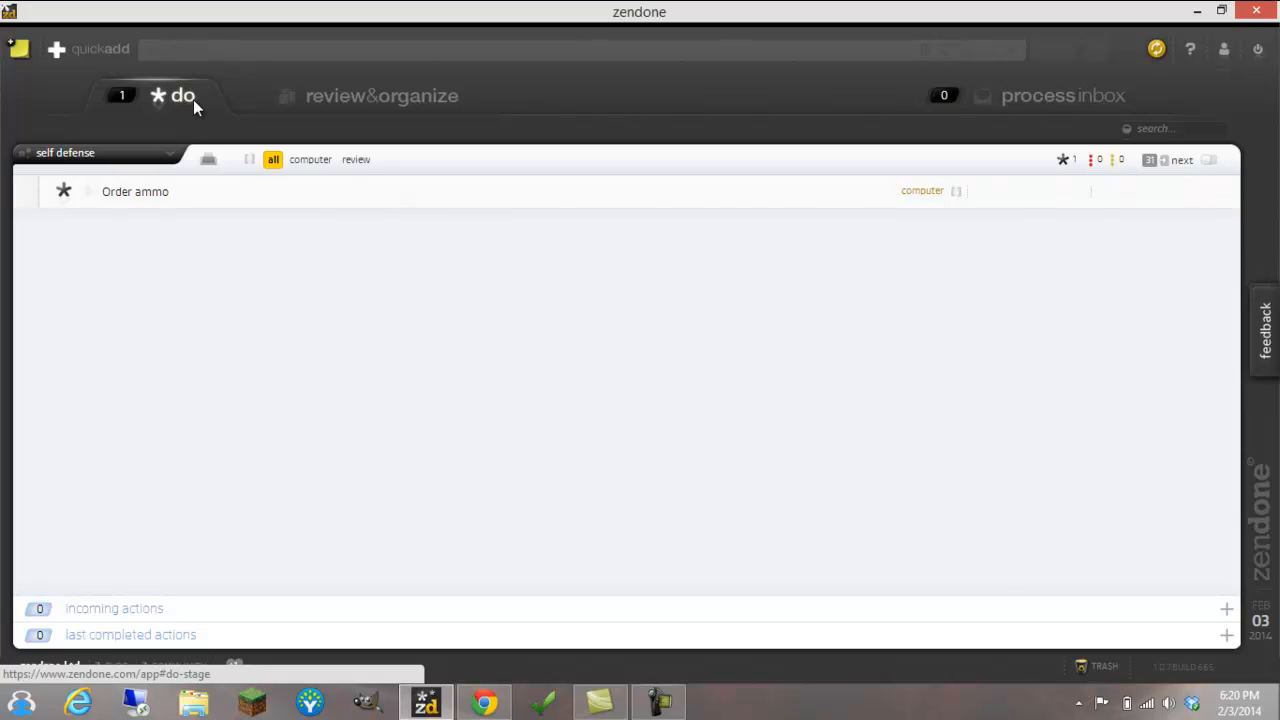
# View the actions of all areas, and restrict the do list to the Self Defense area again
pyautogui.click(170, 155)
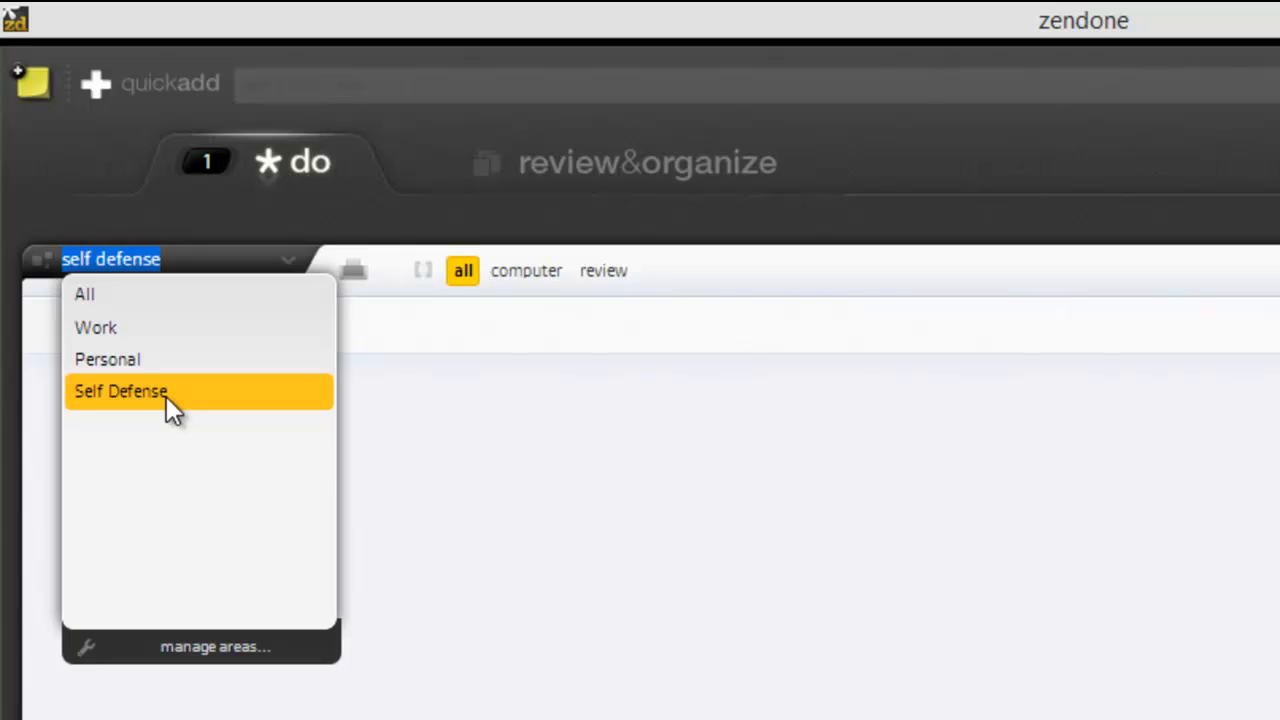
pyautogui.click(166, 396)
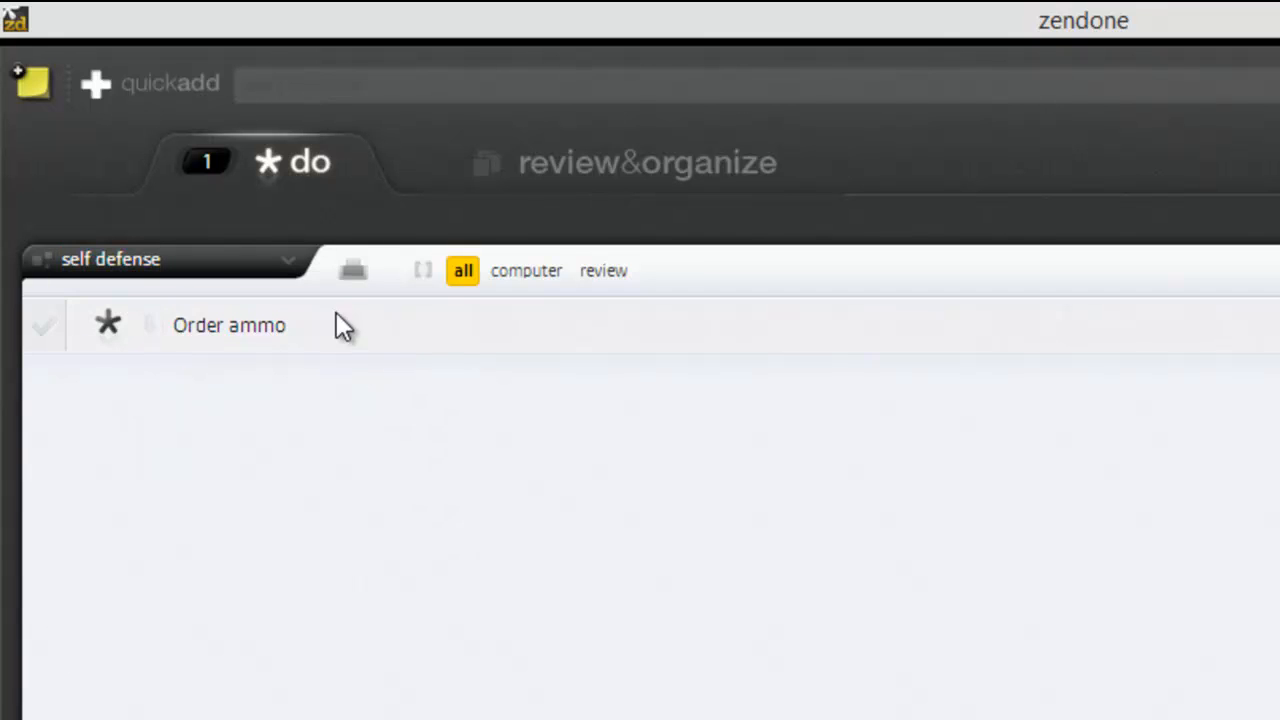
pyautogui.click(287, 268)
pyautogui.click(107, 293)
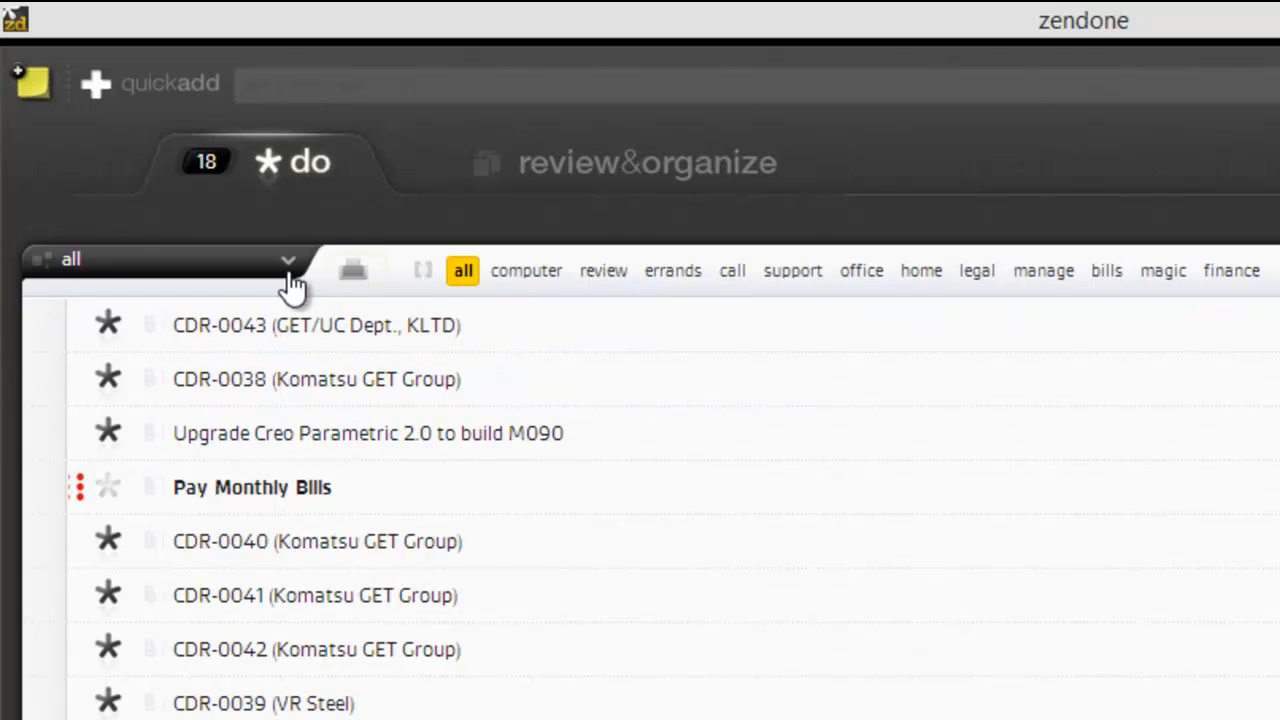
pyautogui.click(288, 267)
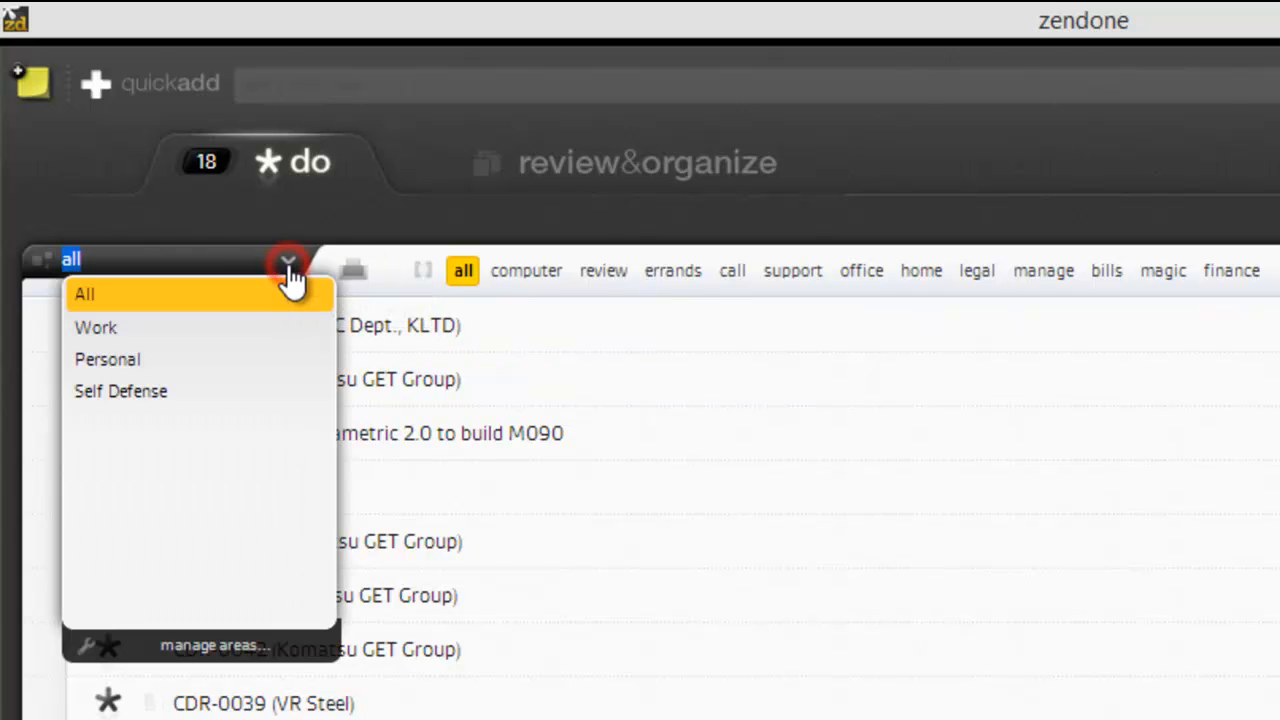
pyautogui.click(156, 395)
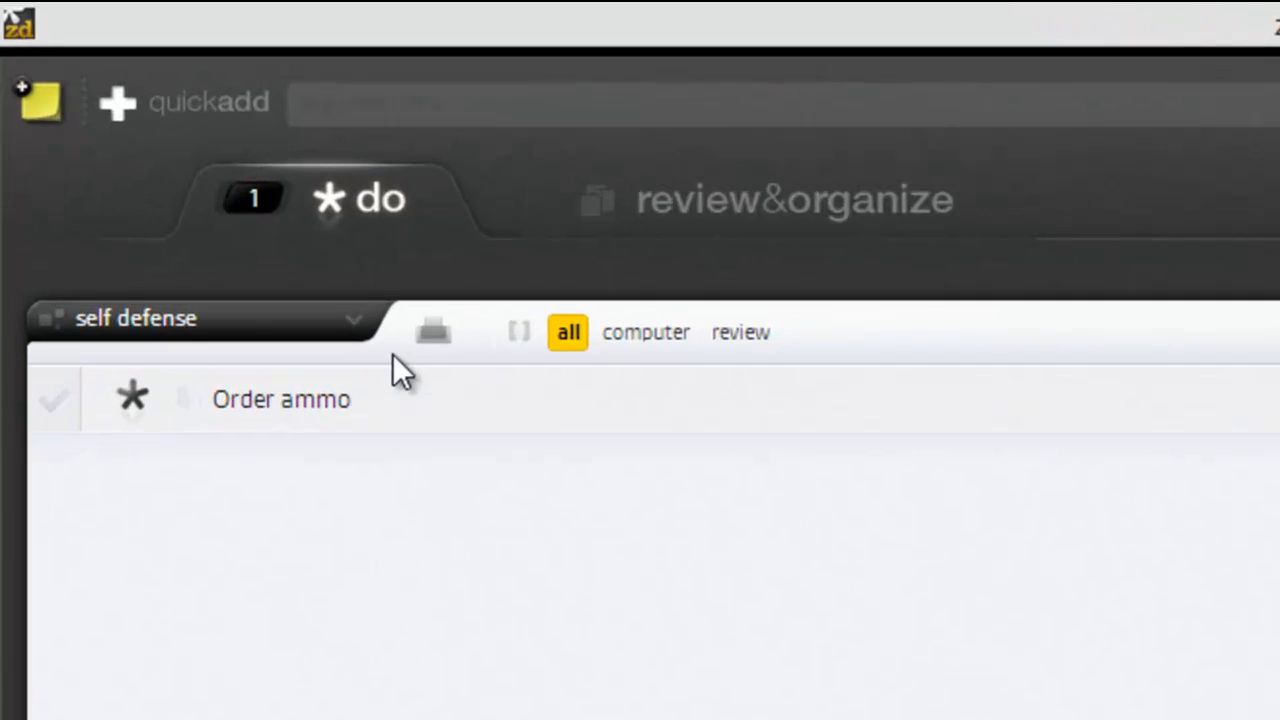
# Start a quick-add action with the title "This is a task"
pyautogui.click(348, 106)
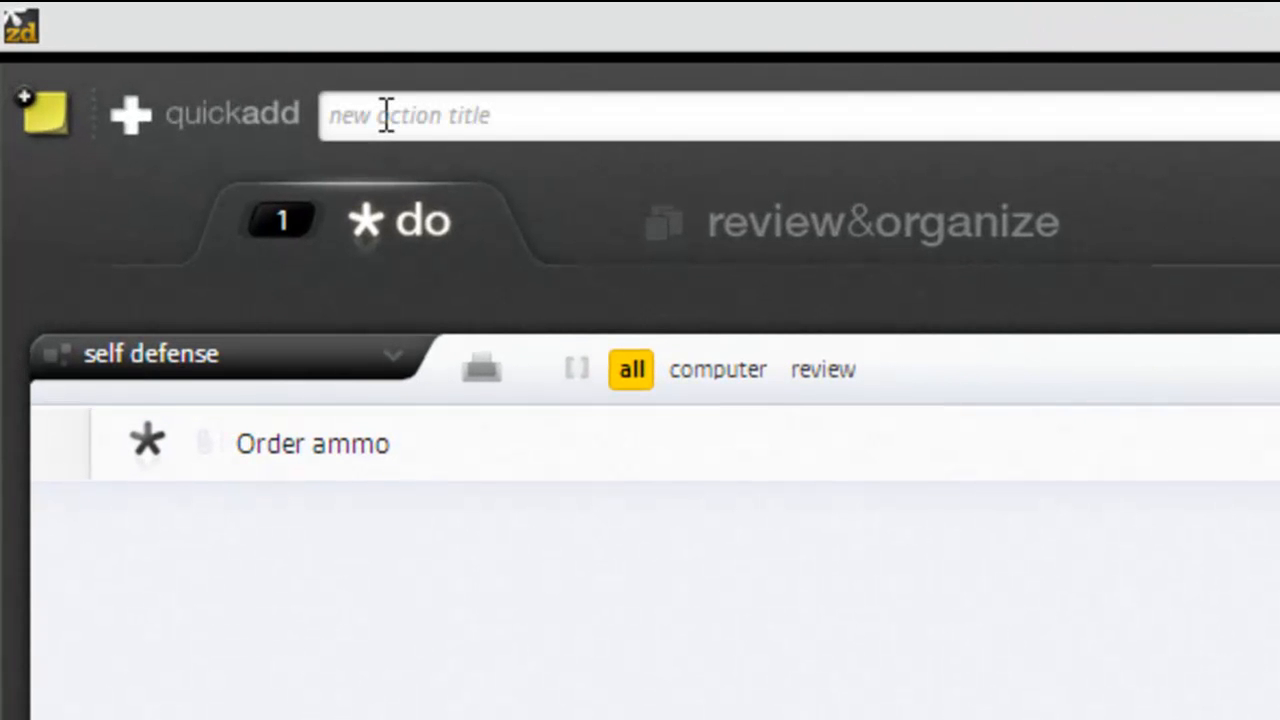
pyautogui.click(386, 115)
pyautogui.write('This is a tas')
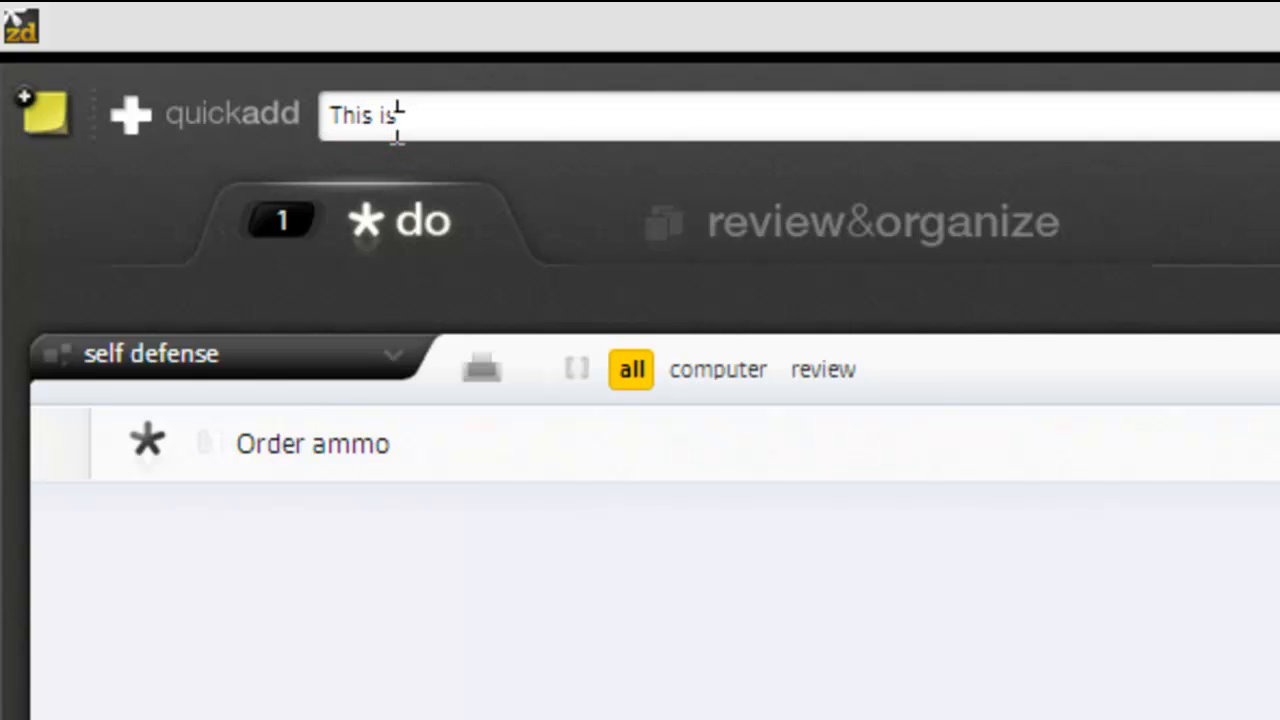
pyautogui.write('k')
pyautogui.press('Tab')
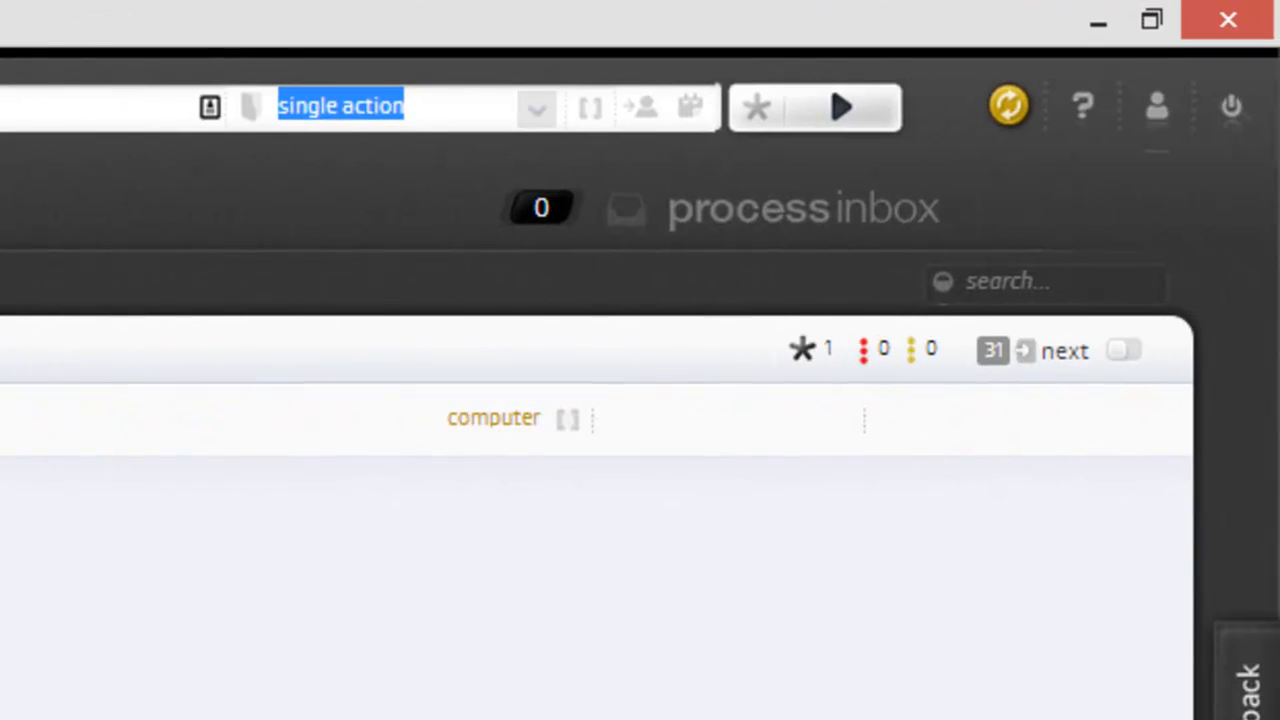
# Check the project choices for the new action and assign it the computer context
pyautogui.click(537, 107)
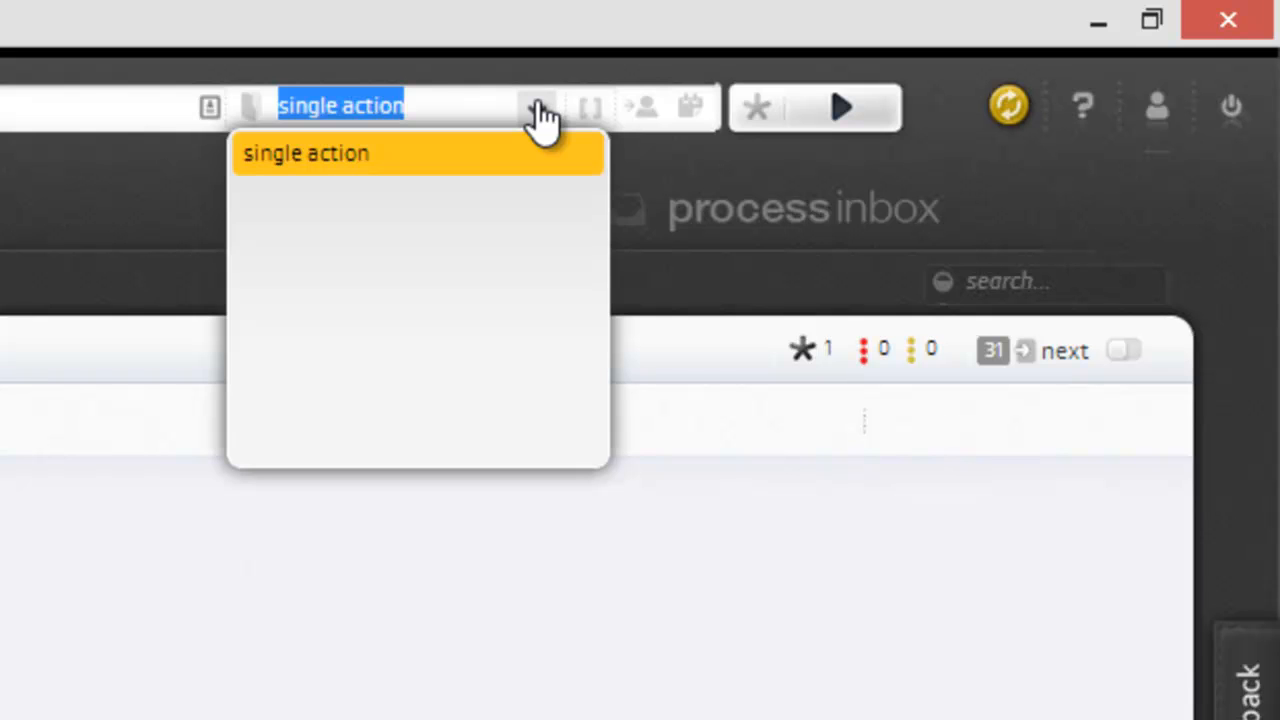
pyautogui.click(537, 107)
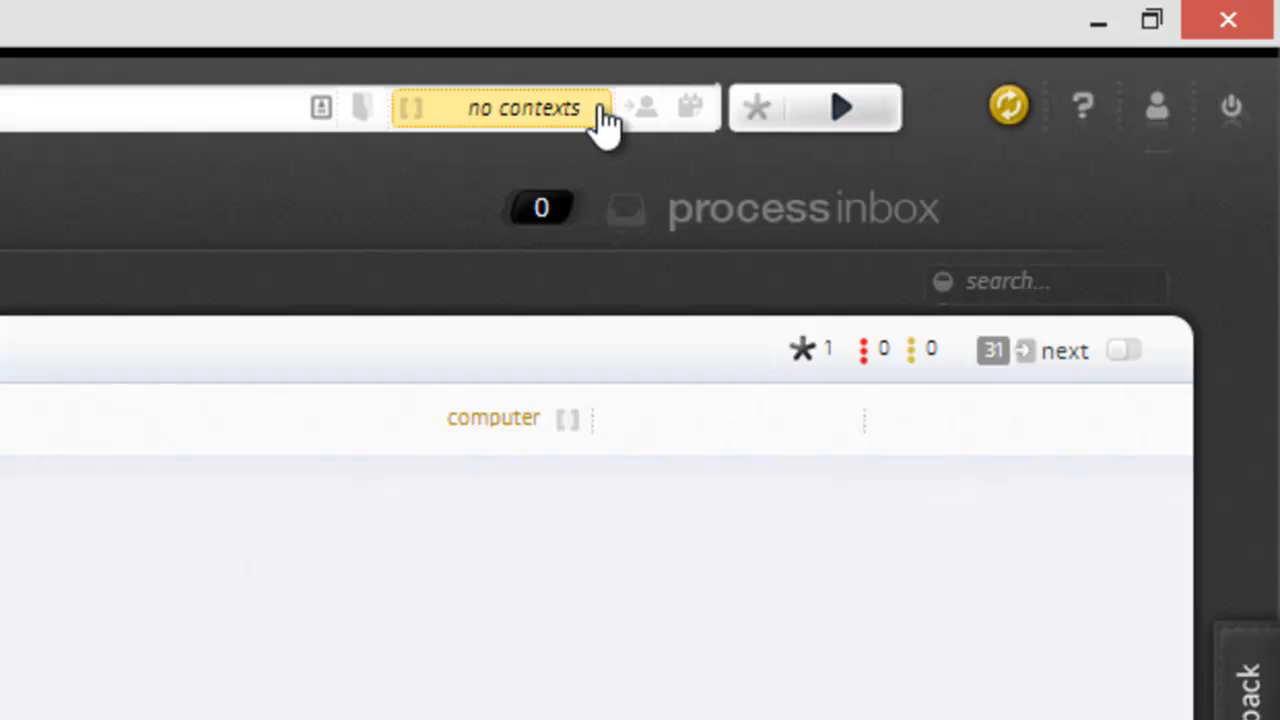
pyautogui.click(602, 118)
pyautogui.click(516, 224)
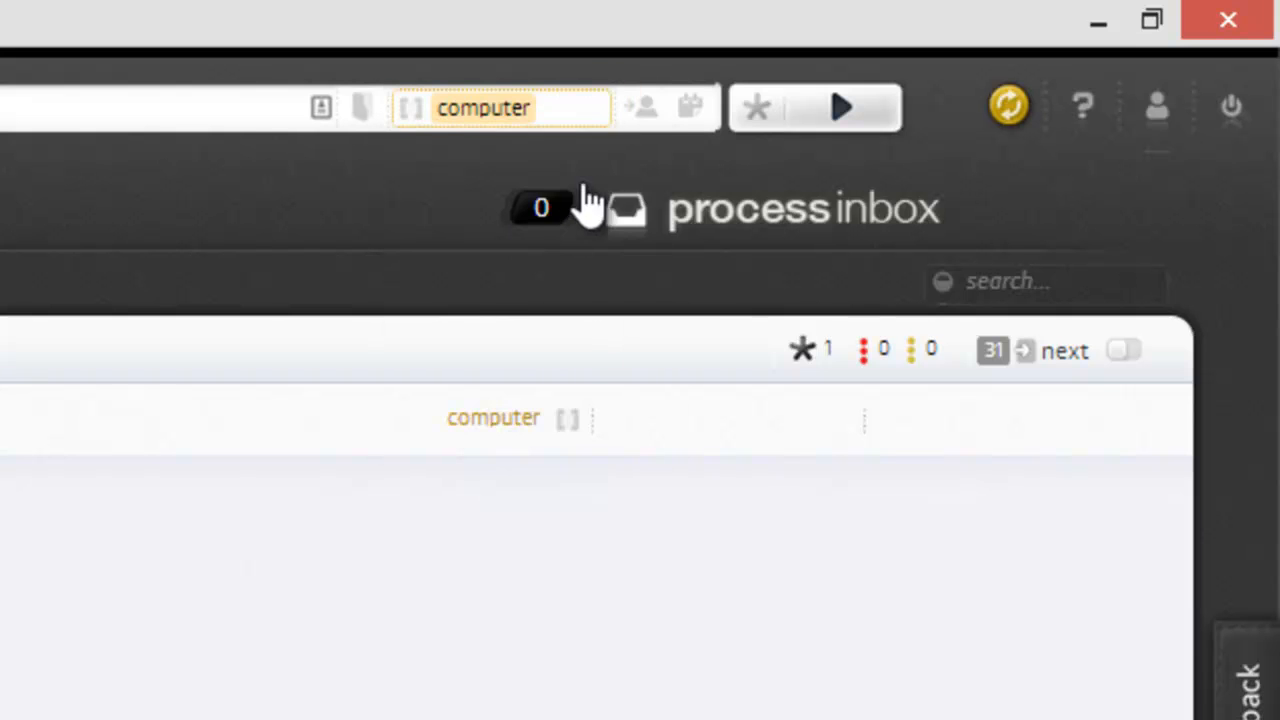
# Review the new action's delegation, due-date and project options without changing them, and add the action with a star
pyautogui.click(637, 106)
pyautogui.click(233, 182)
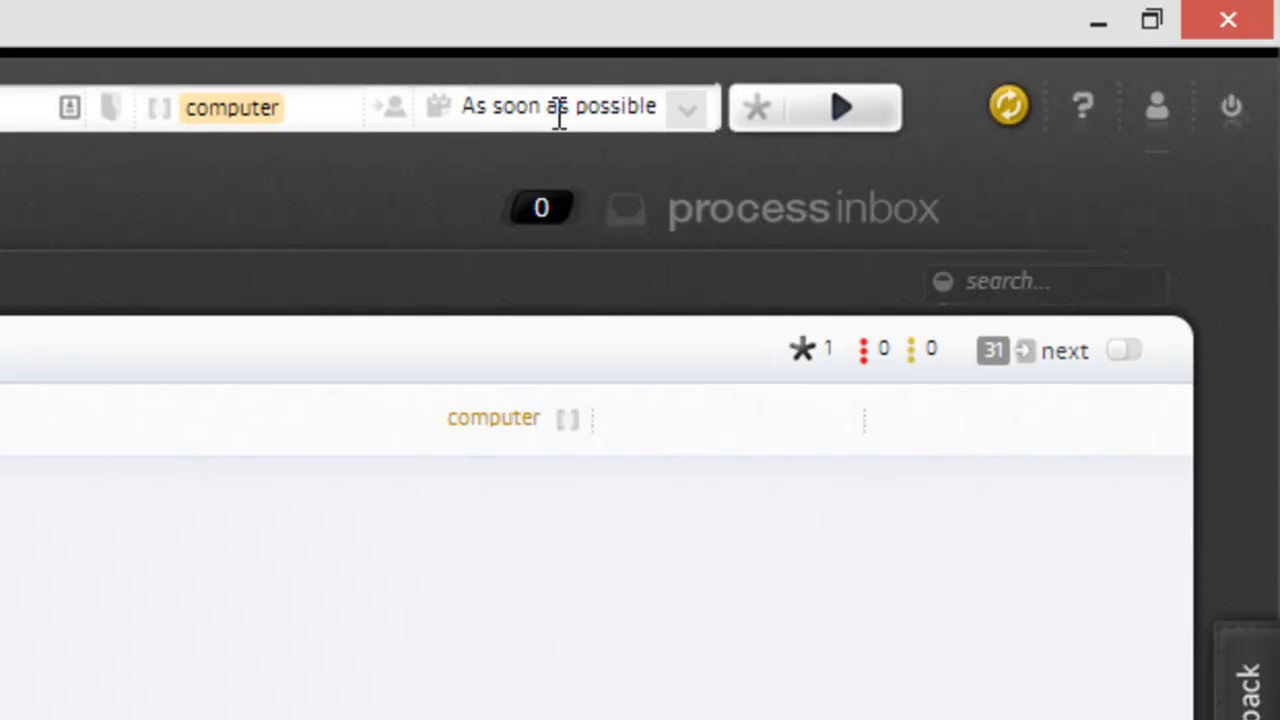
pyautogui.click(688, 110)
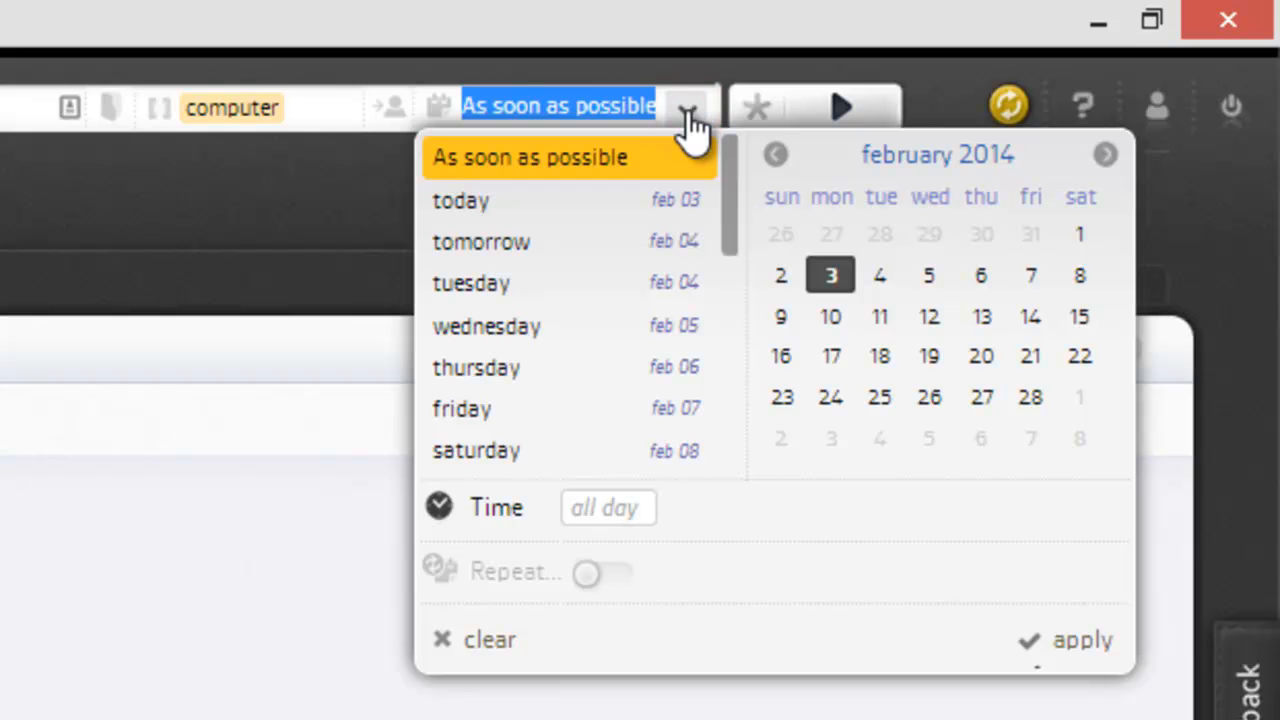
pyautogui.click(340, 190)
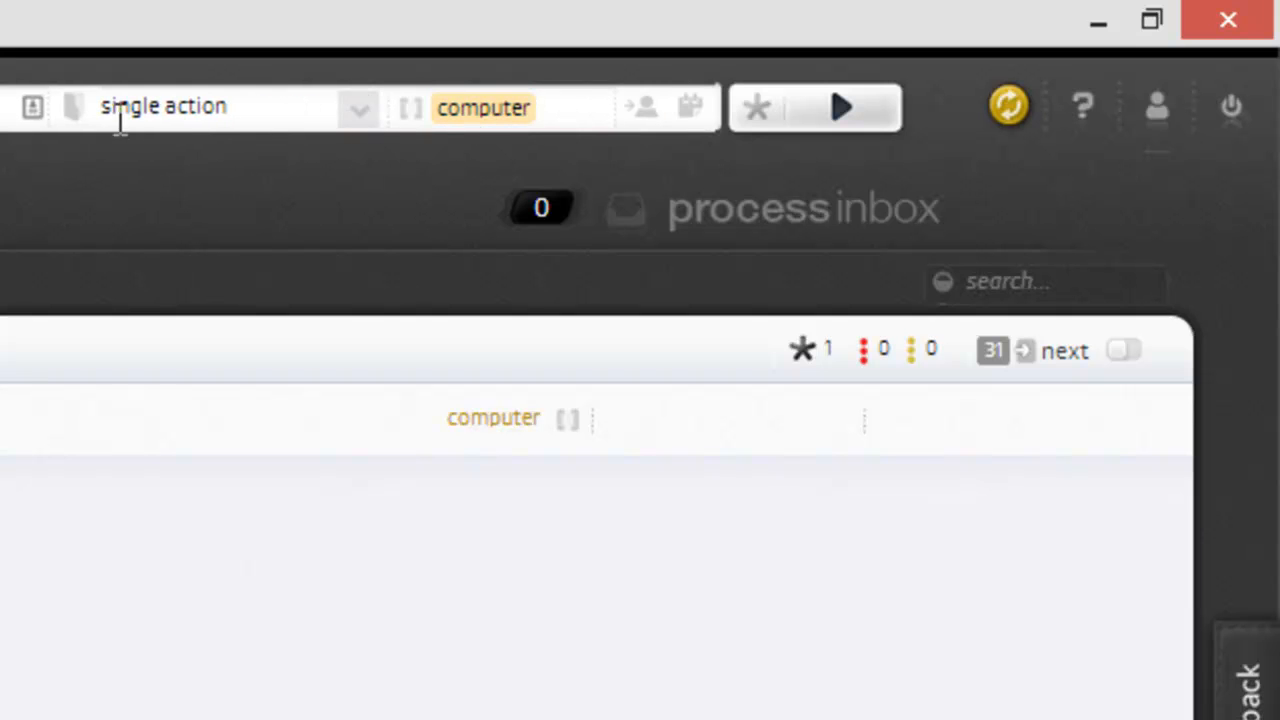
pyautogui.click(356, 110)
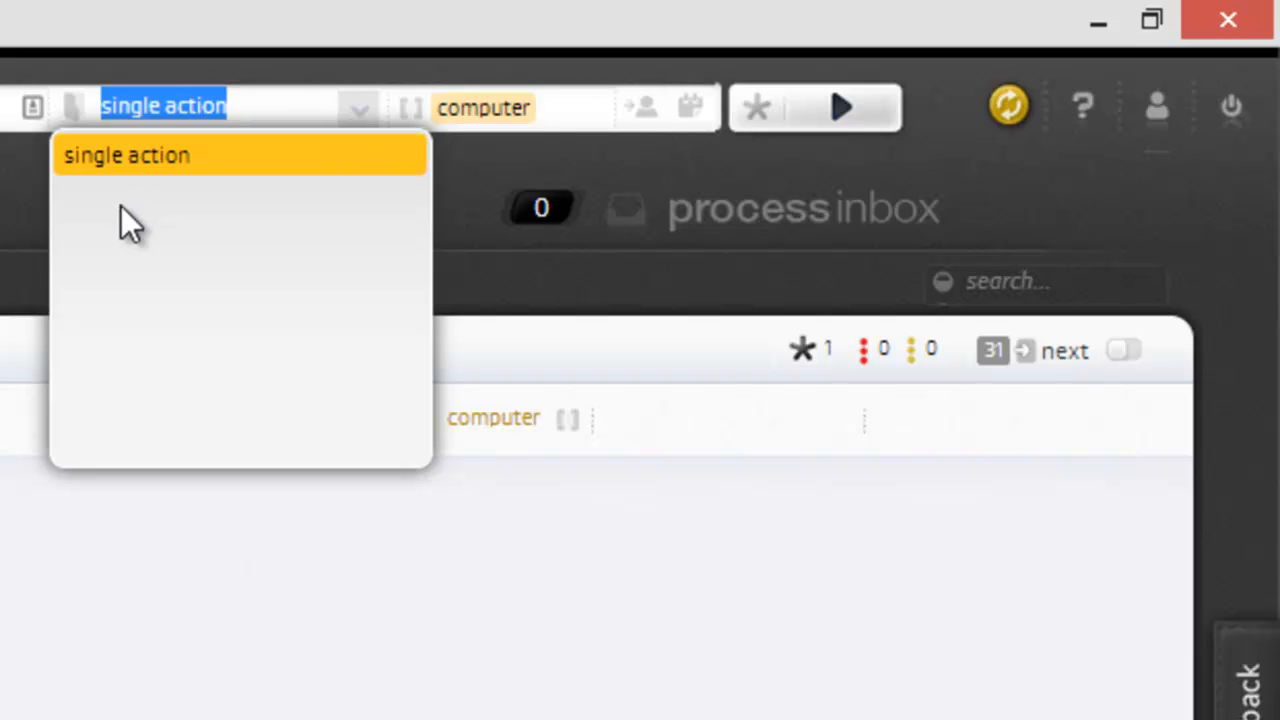
pyautogui.click(13, 190)
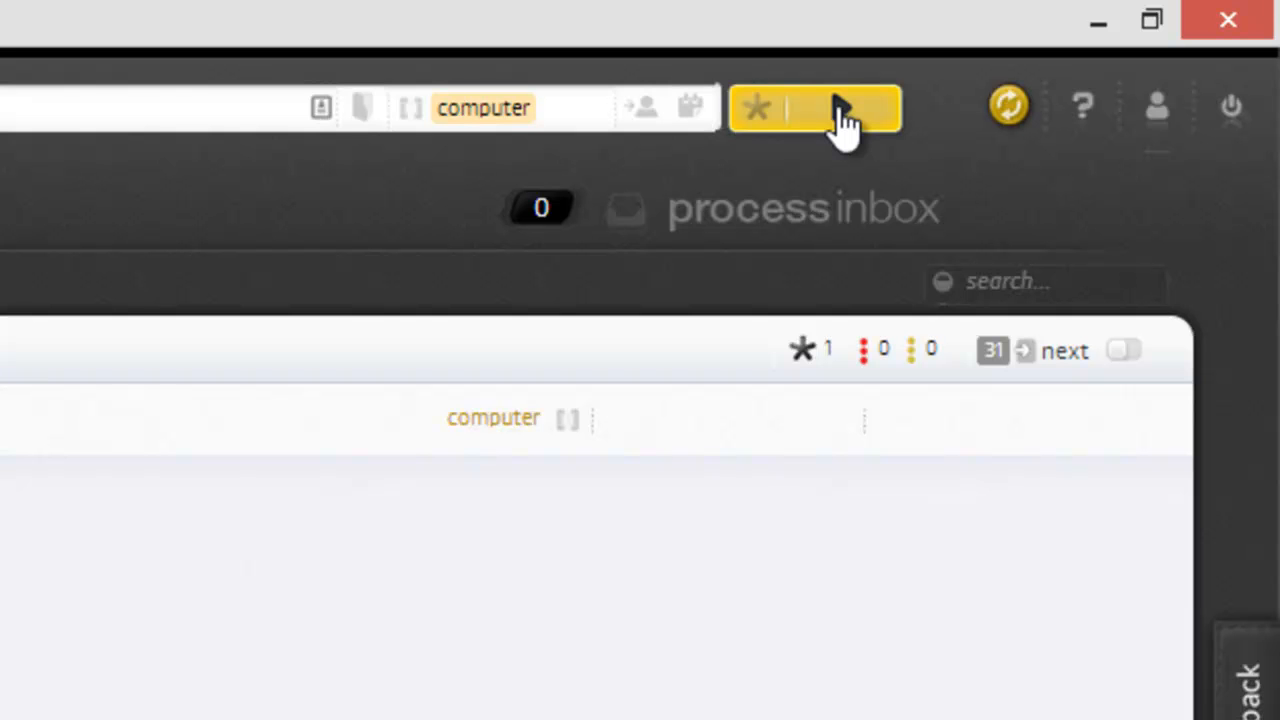
pyautogui.click(758, 110)
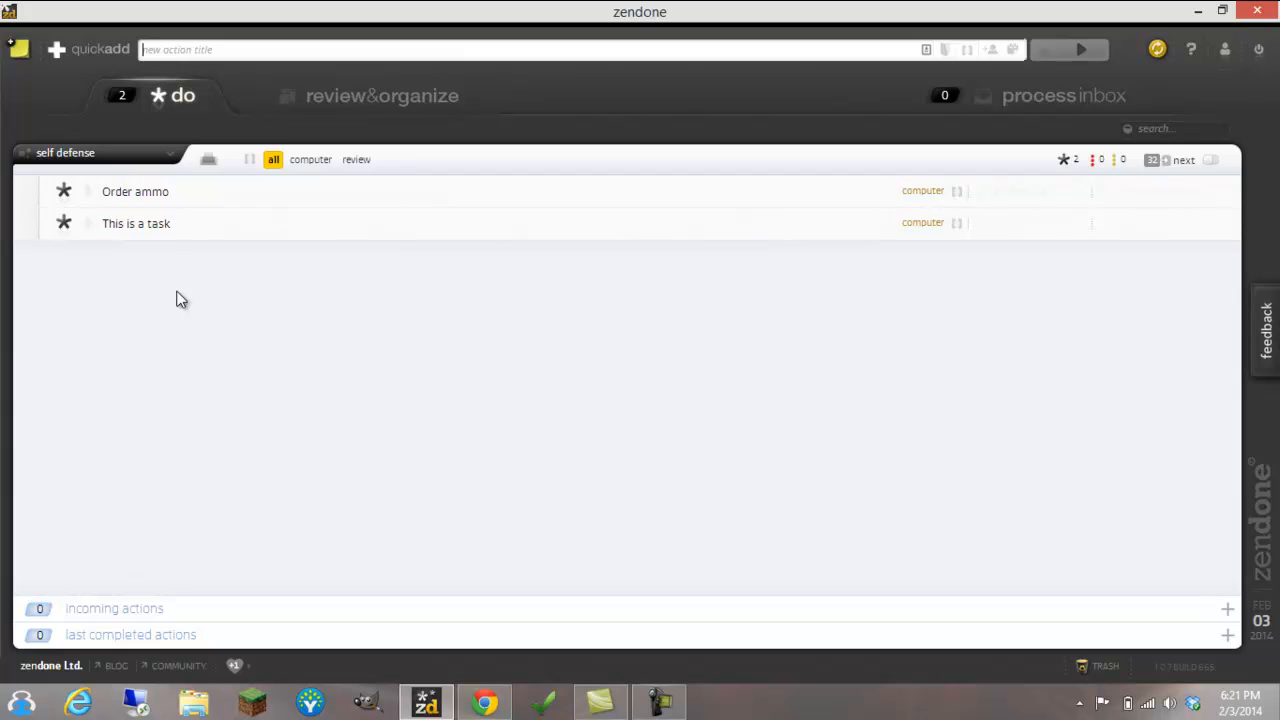
# Remove the star from "This is a task", and visit the review and organize view before returning to the do list
pyautogui.click(62, 224)
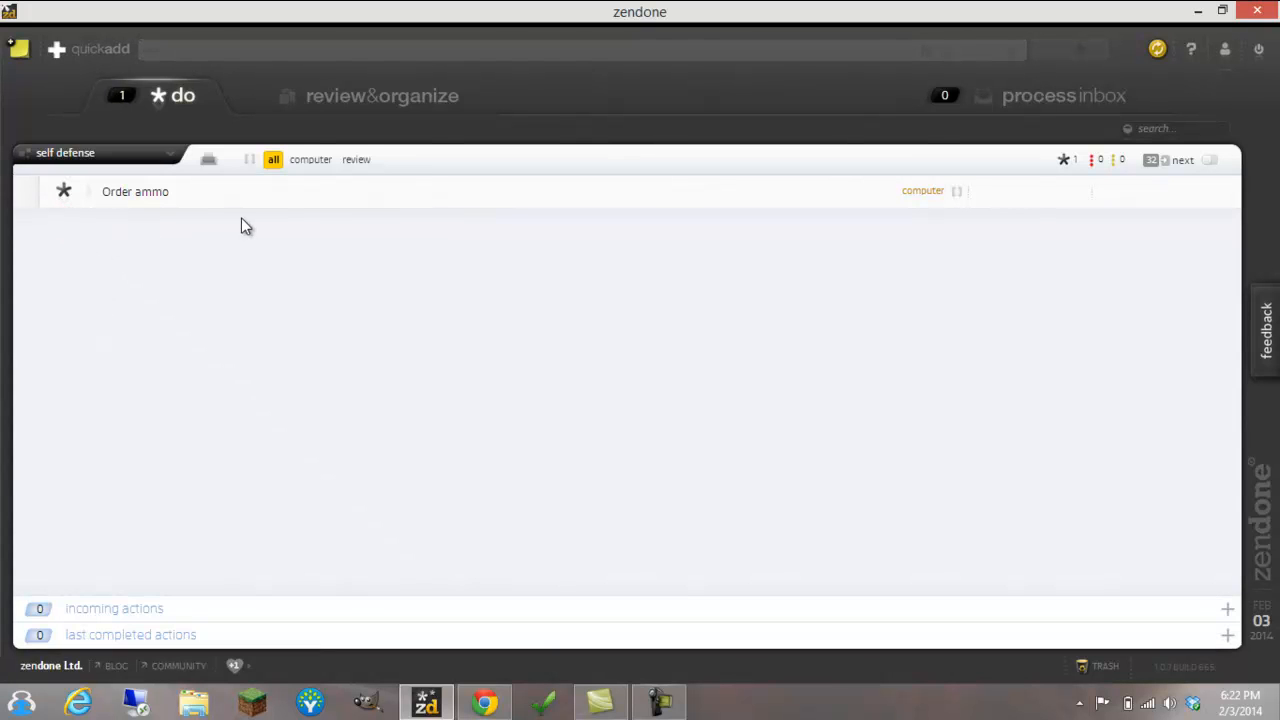
pyautogui.click(343, 100)
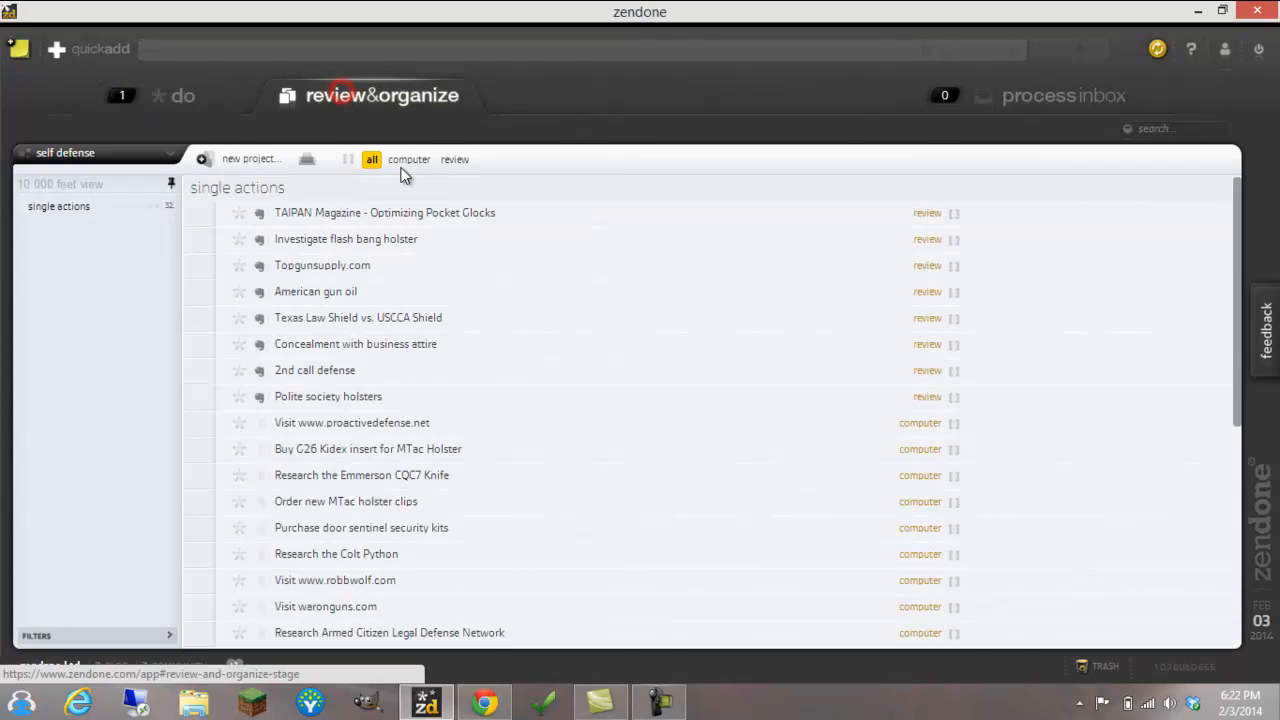
pyautogui.click(190, 98)
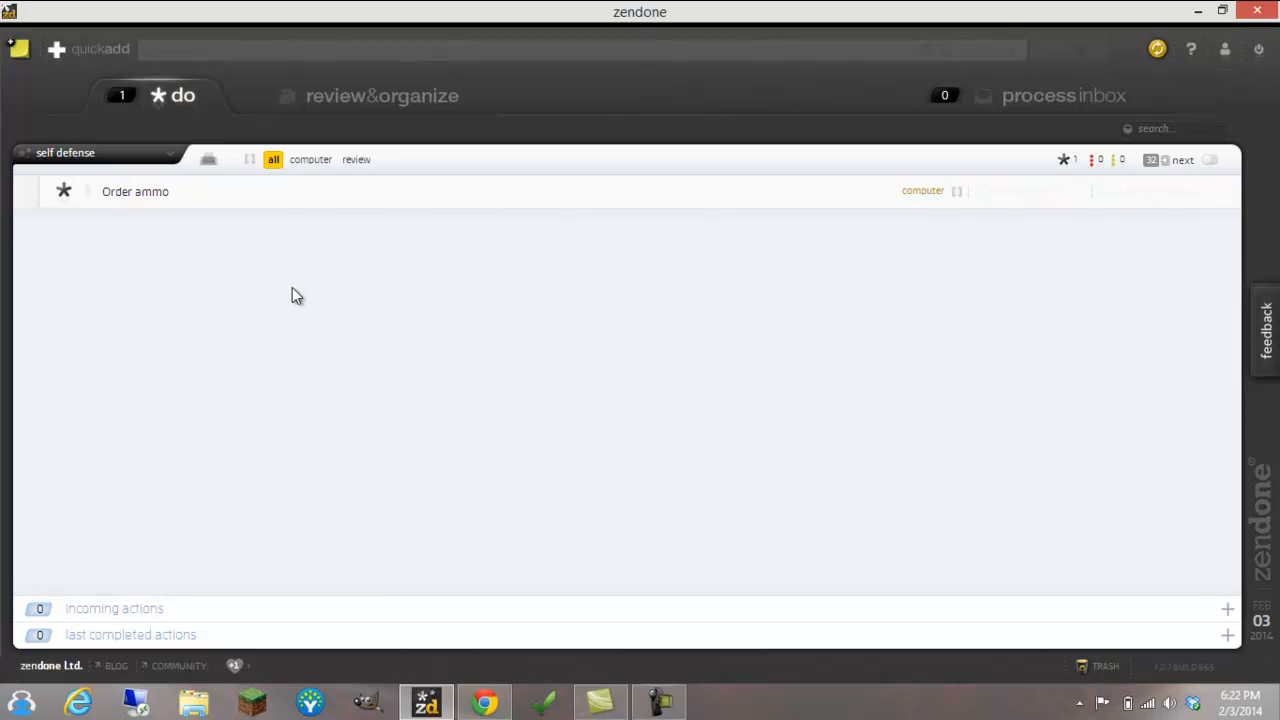
# Filter the do list by the computer and review contexts in turn, and show all contexts again
pyautogui.click(321, 163)
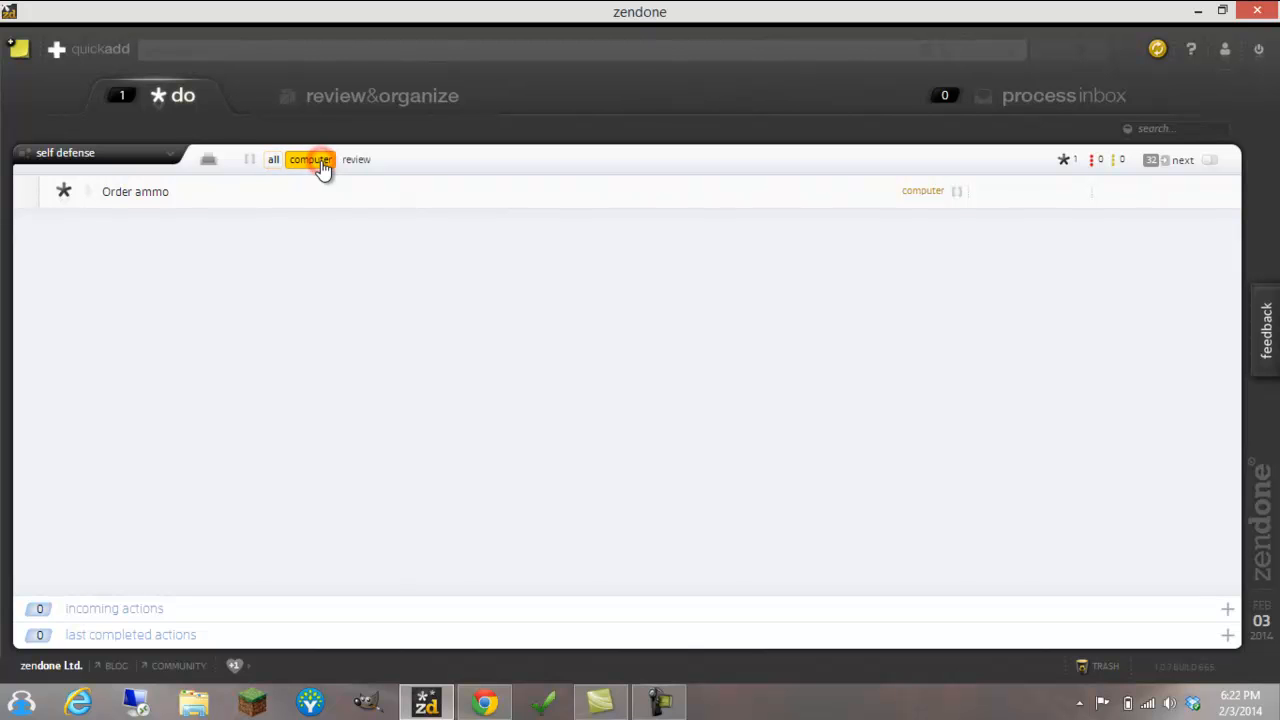
pyautogui.click(357, 162)
pyautogui.click(273, 162)
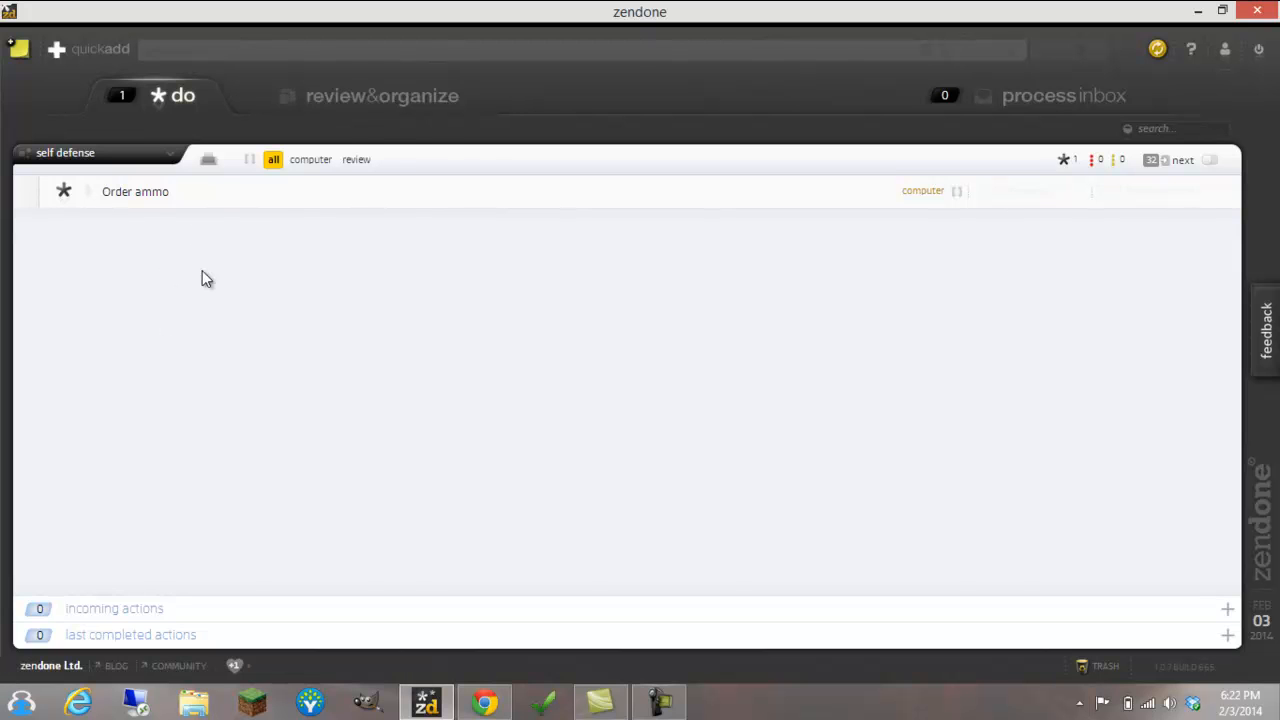
# Open the review and organize view, expand its filters and look through the single actions
pyautogui.click(427, 94)
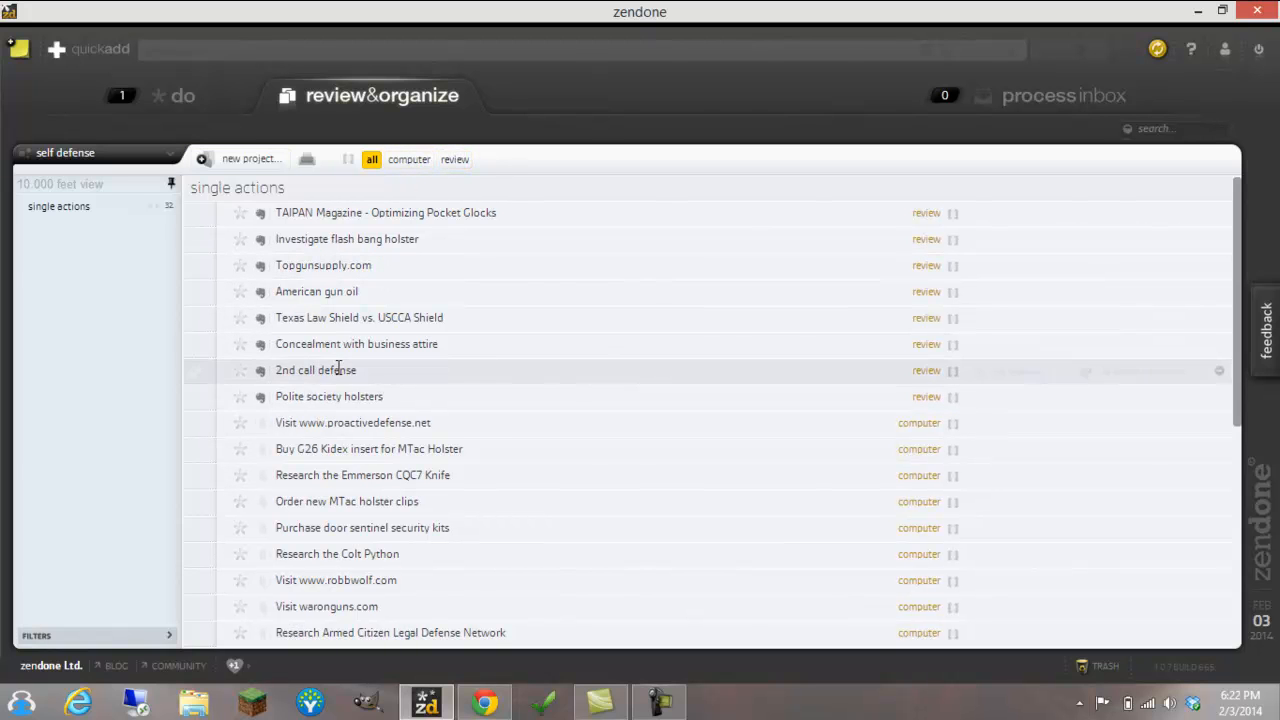
pyautogui.click(170, 638)
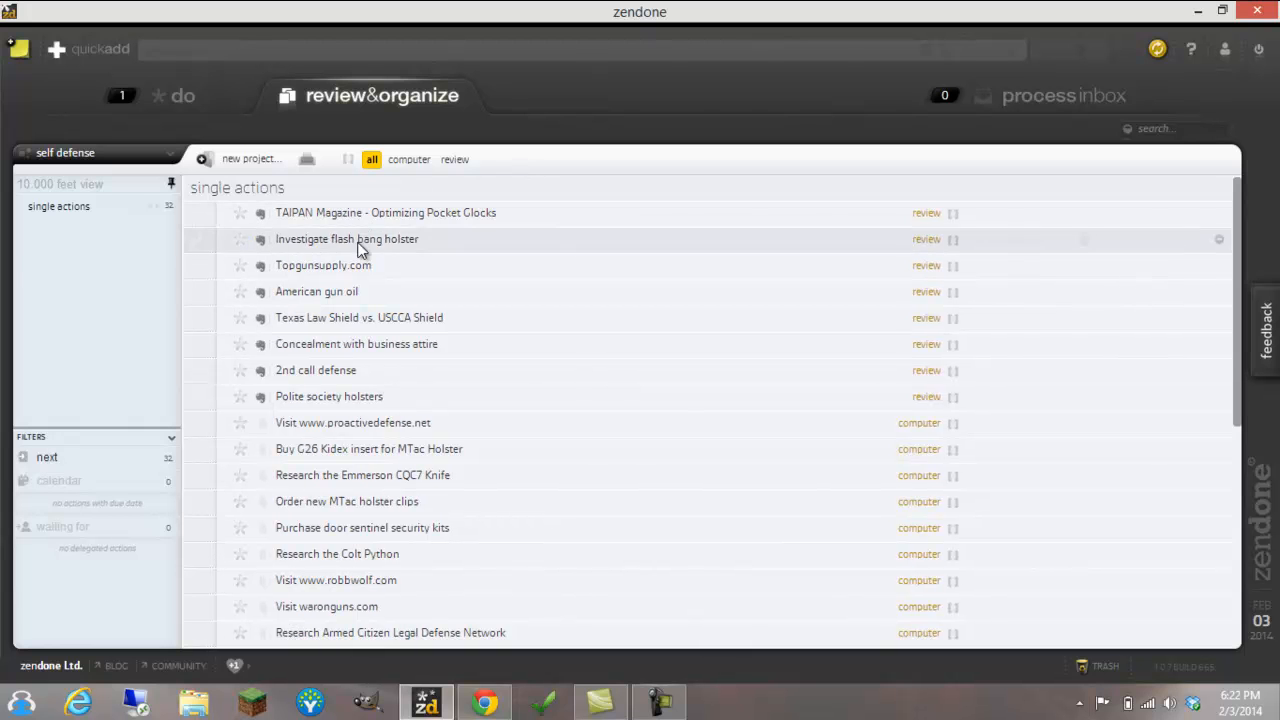
pyautogui.scroll(-5, 452, 314)
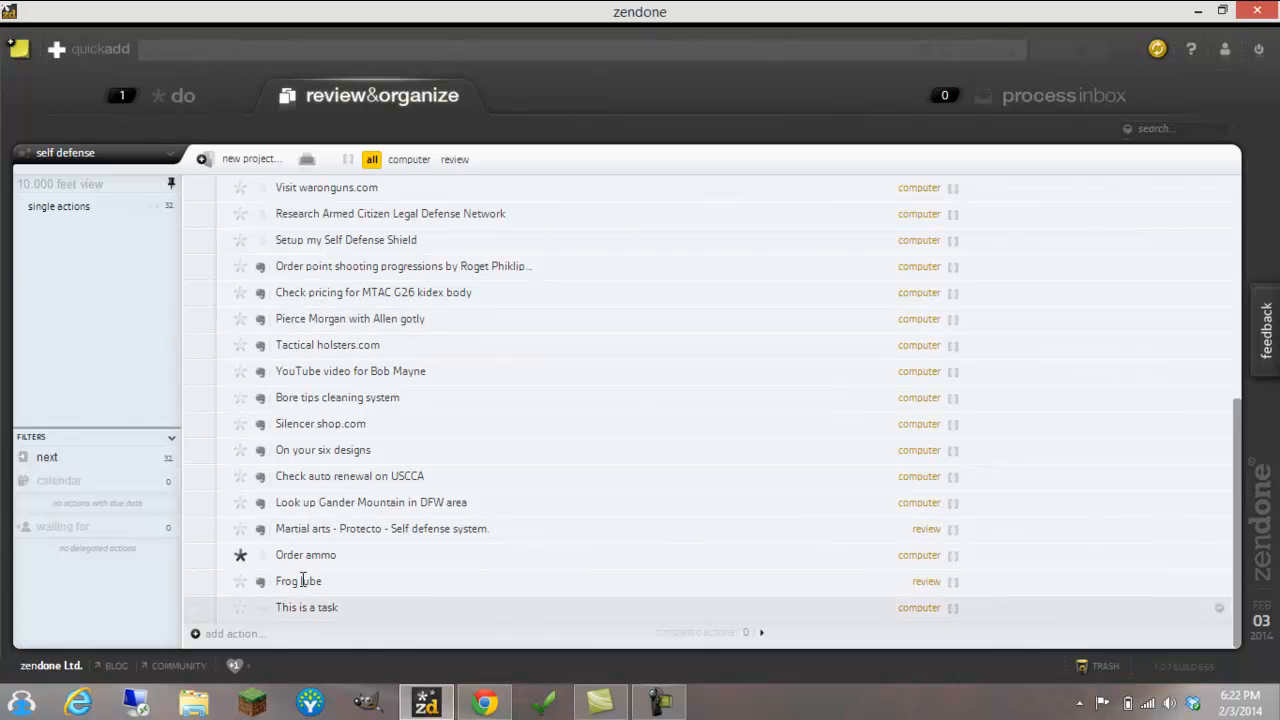
pyautogui.scroll(5, 350, 365)
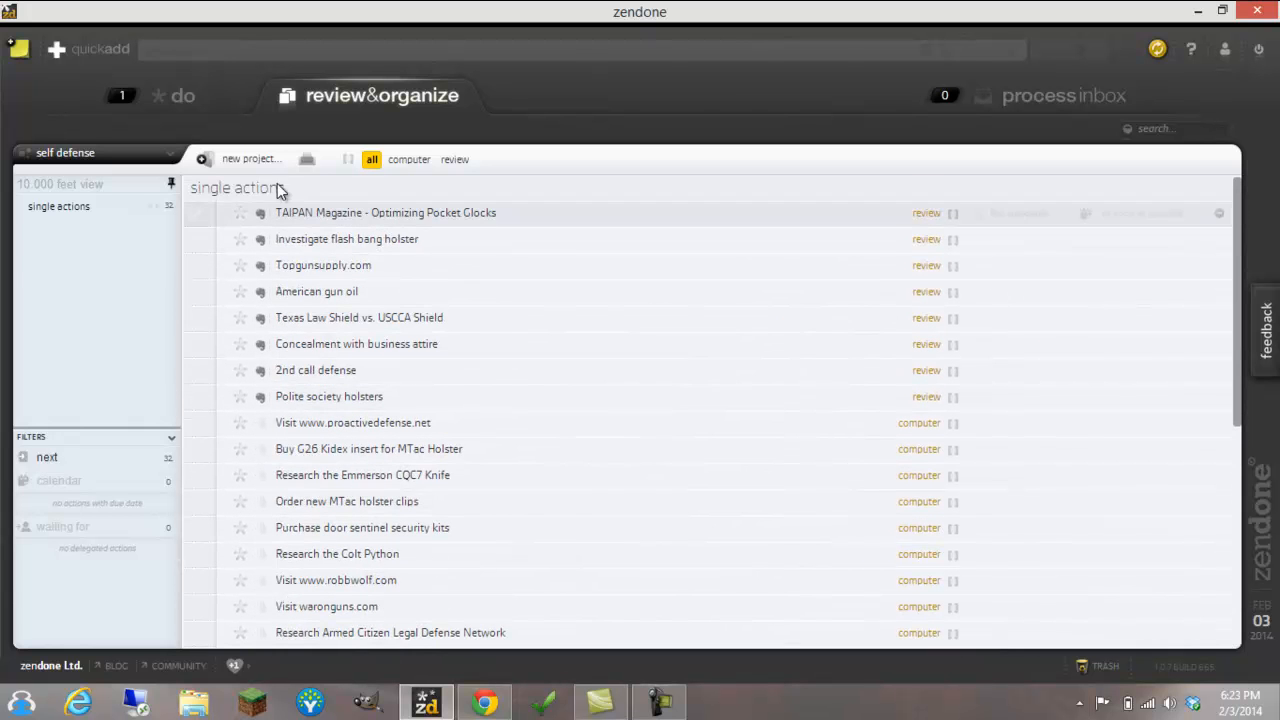
# Create a project named "Purchase RMR Glock 26" in the Self Defense area
pyautogui.click(258, 160)
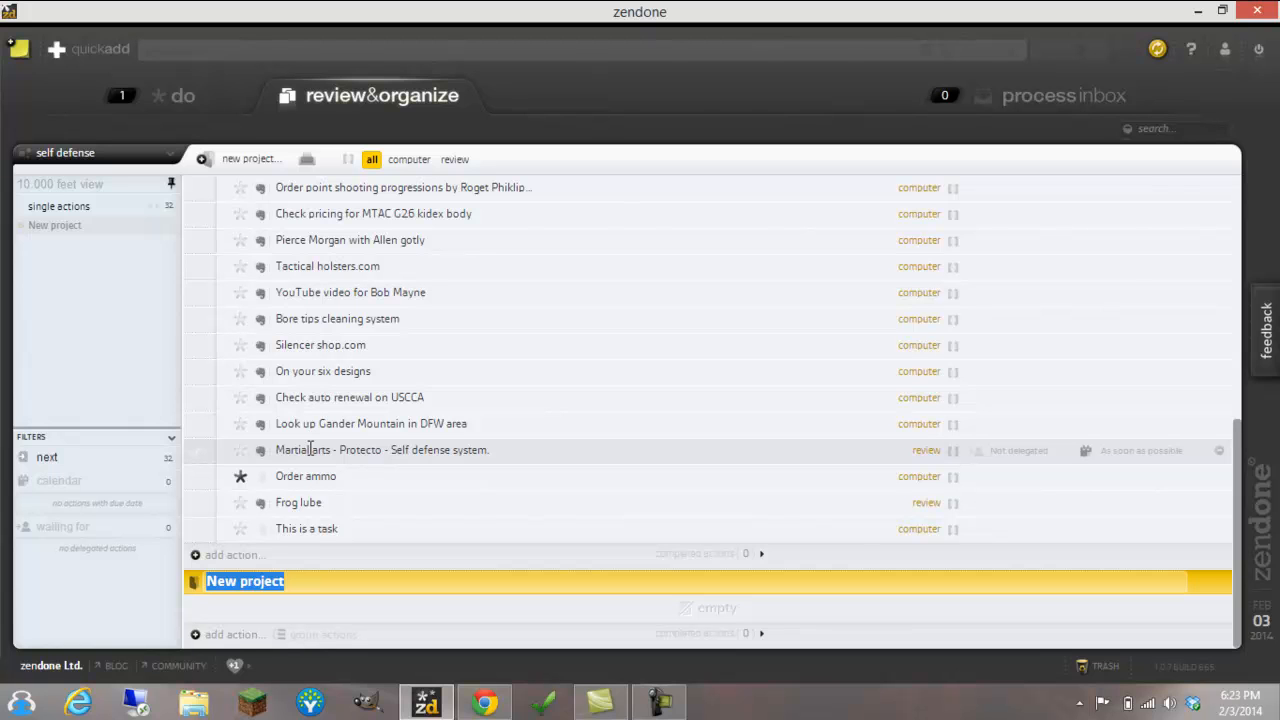
pyautogui.write('Purchase RMR Glock 26')
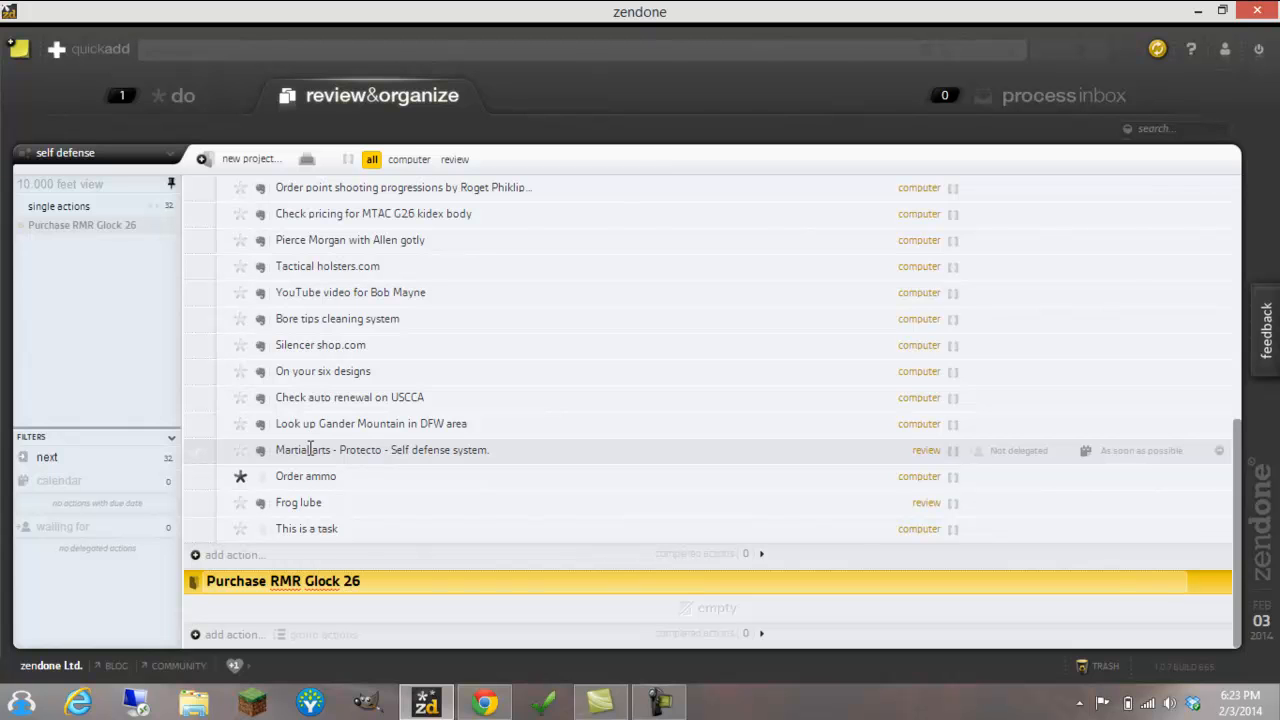
pyautogui.press('Return')
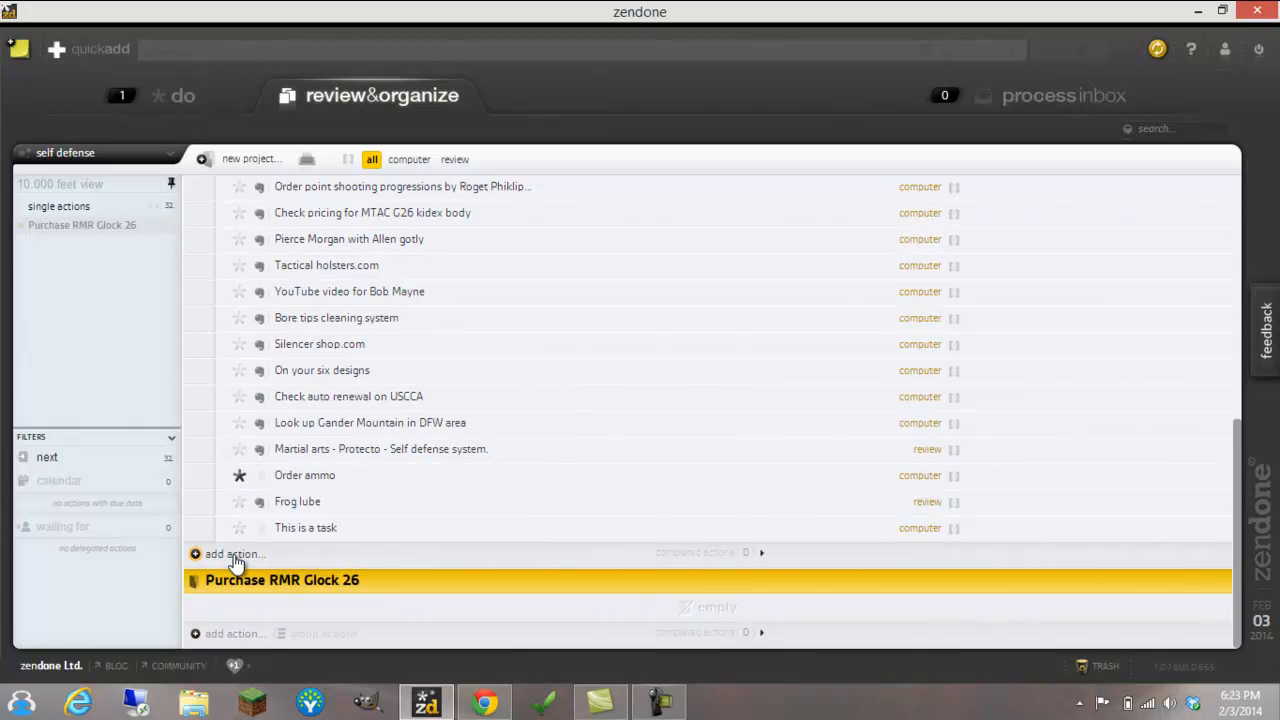
# Add the action "Research the rmr red dot sighting system" to the Purchase RMR Glock 26 project and assign it the computer context
pyautogui.click(163, 49)
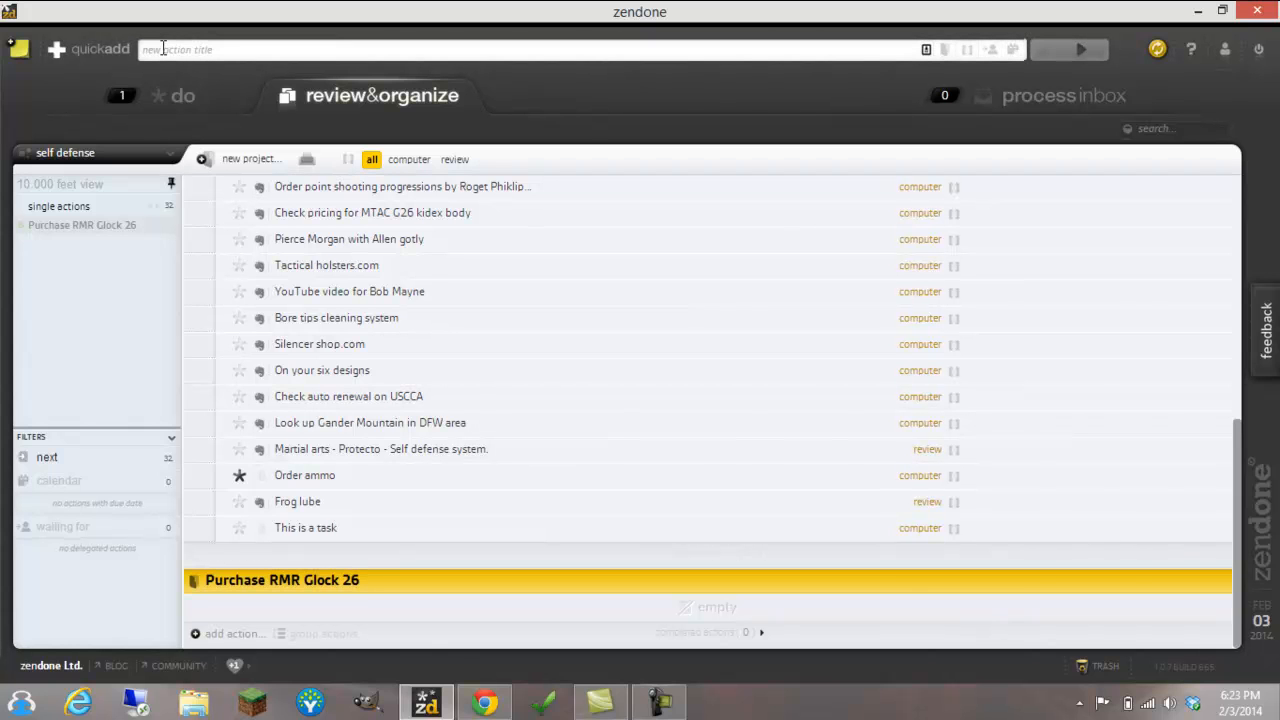
pyautogui.click(235, 633)
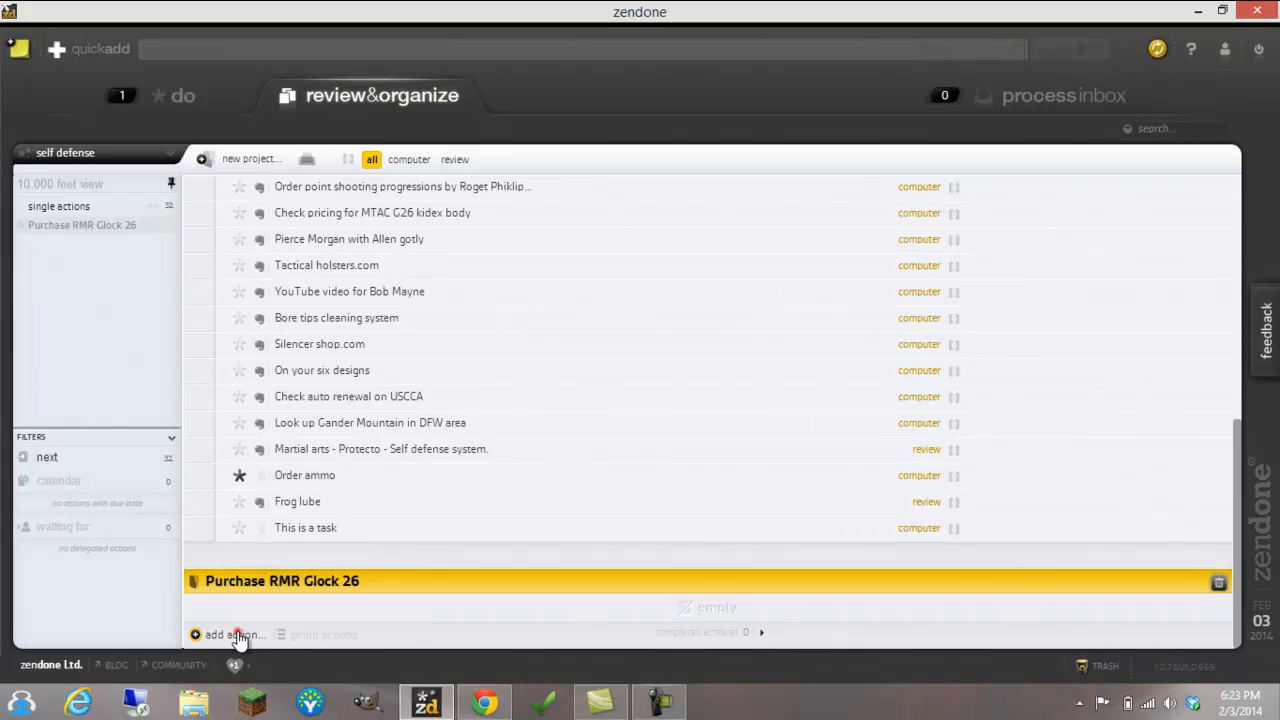
pyautogui.write('Research the rmr')
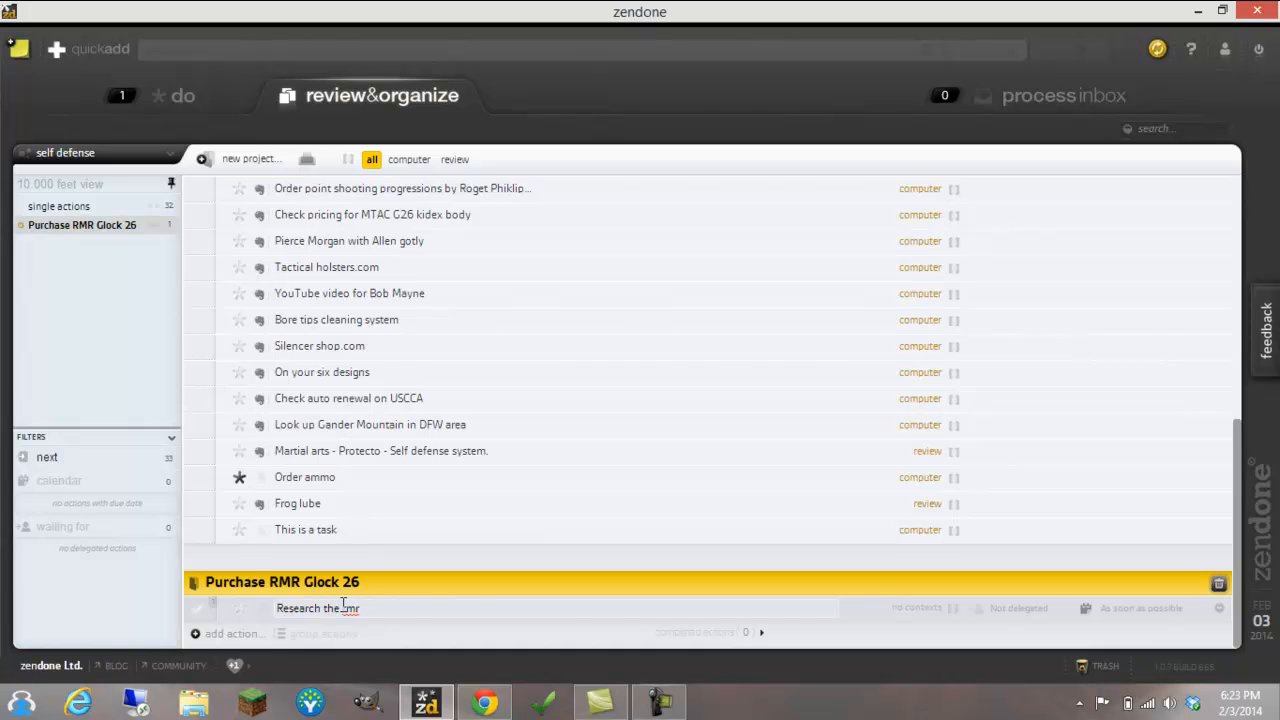
pyautogui.write('sighting system')
pyautogui.click(914, 608)
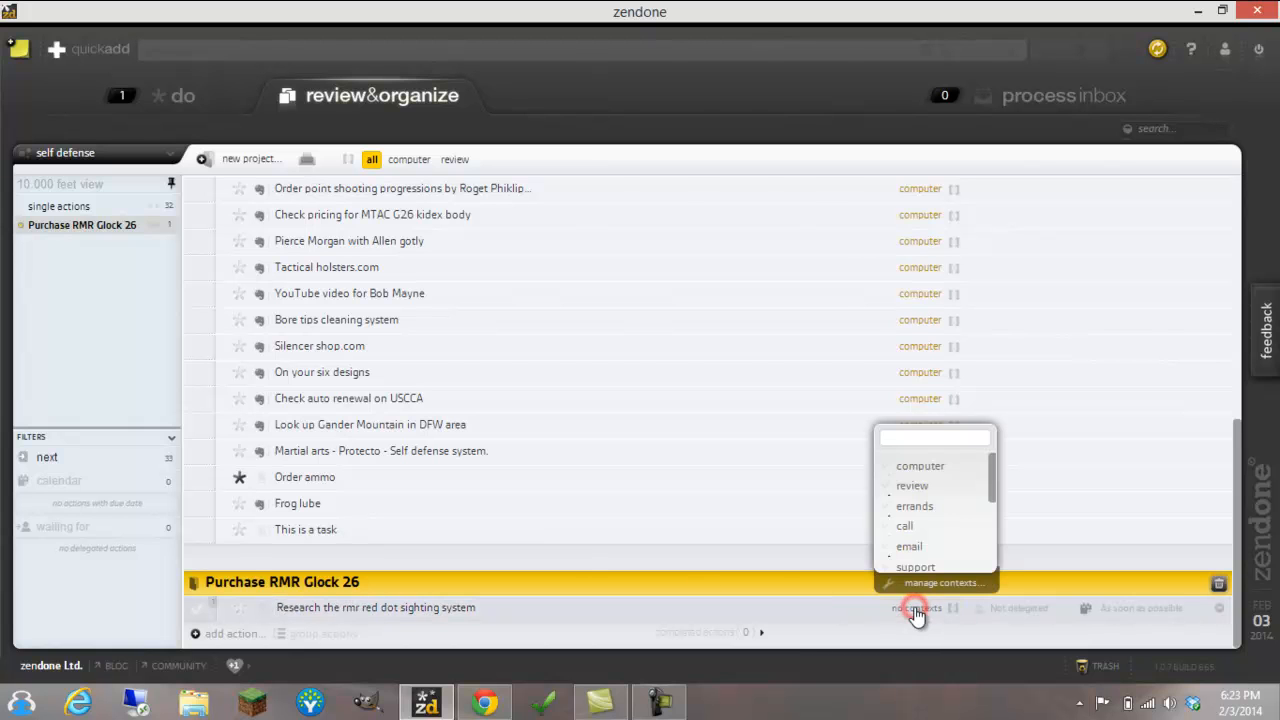
pyautogui.click(920, 466)
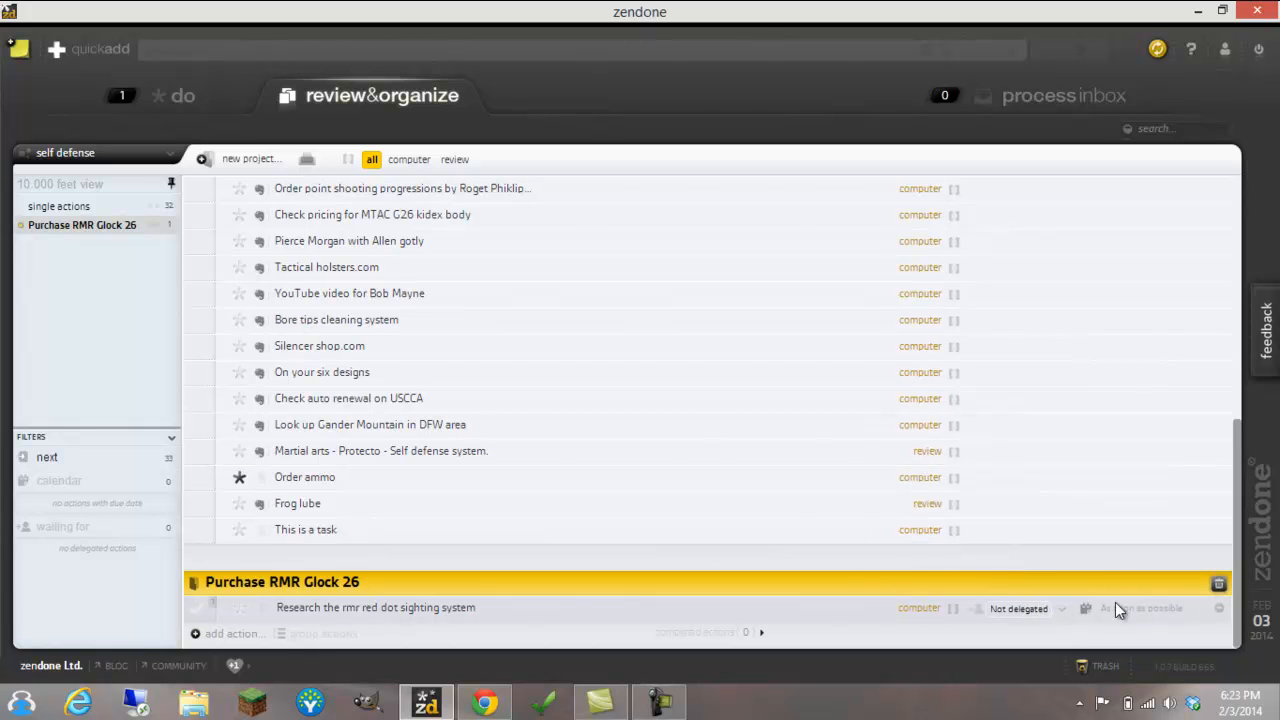
# Add the action "Find a vendor for RMR" to the Purchase RMR Glock 26 project and assign it the computer context
pyautogui.click(1195, 609)
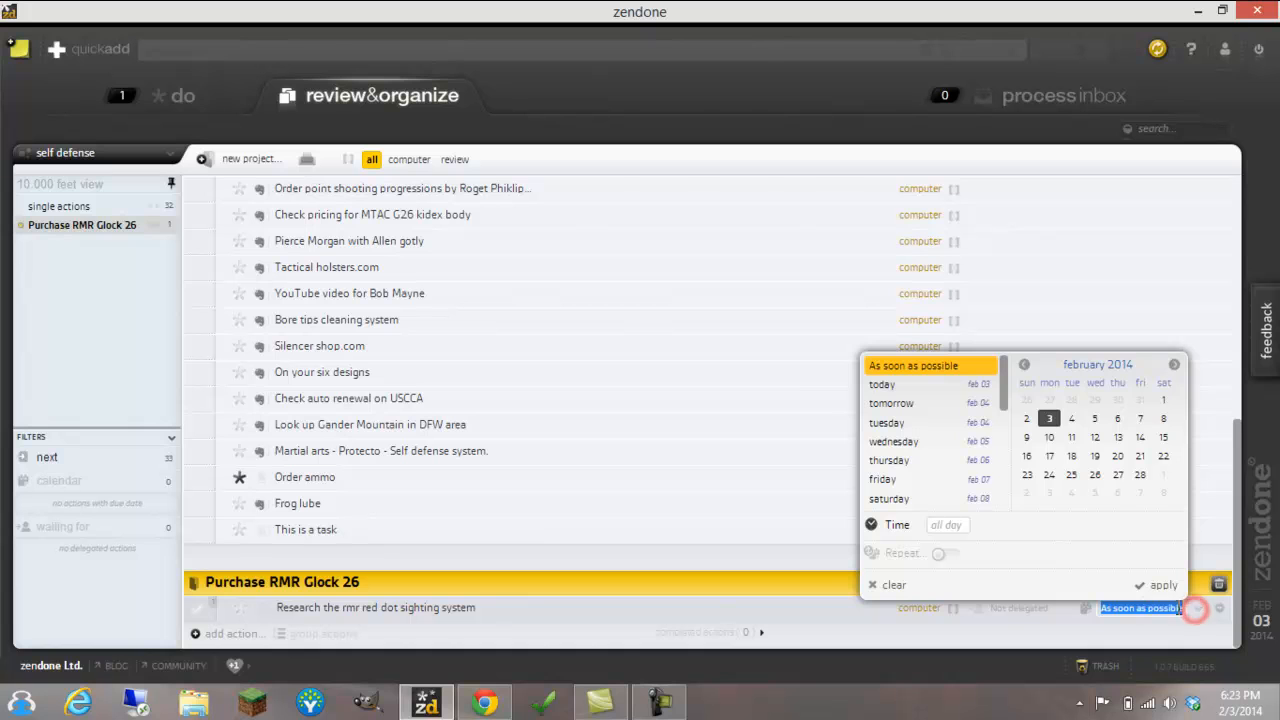
pyautogui.click(805, 608)
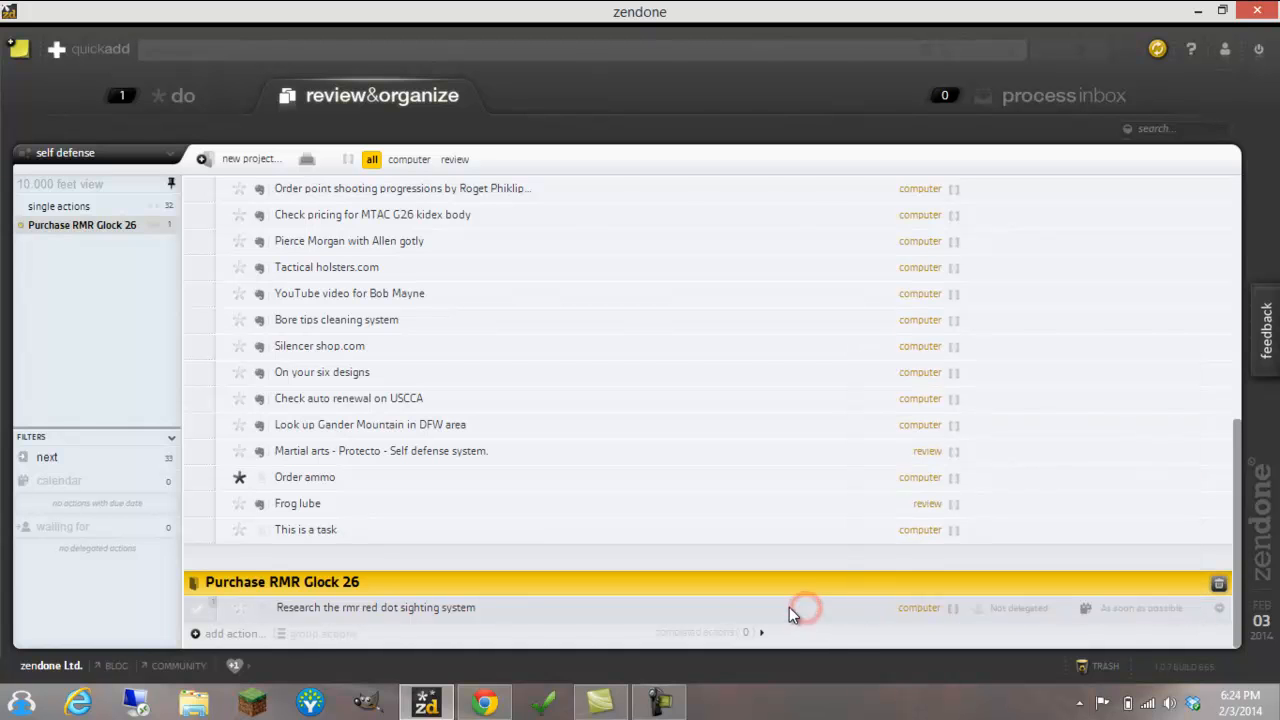
pyautogui.click(238, 634)
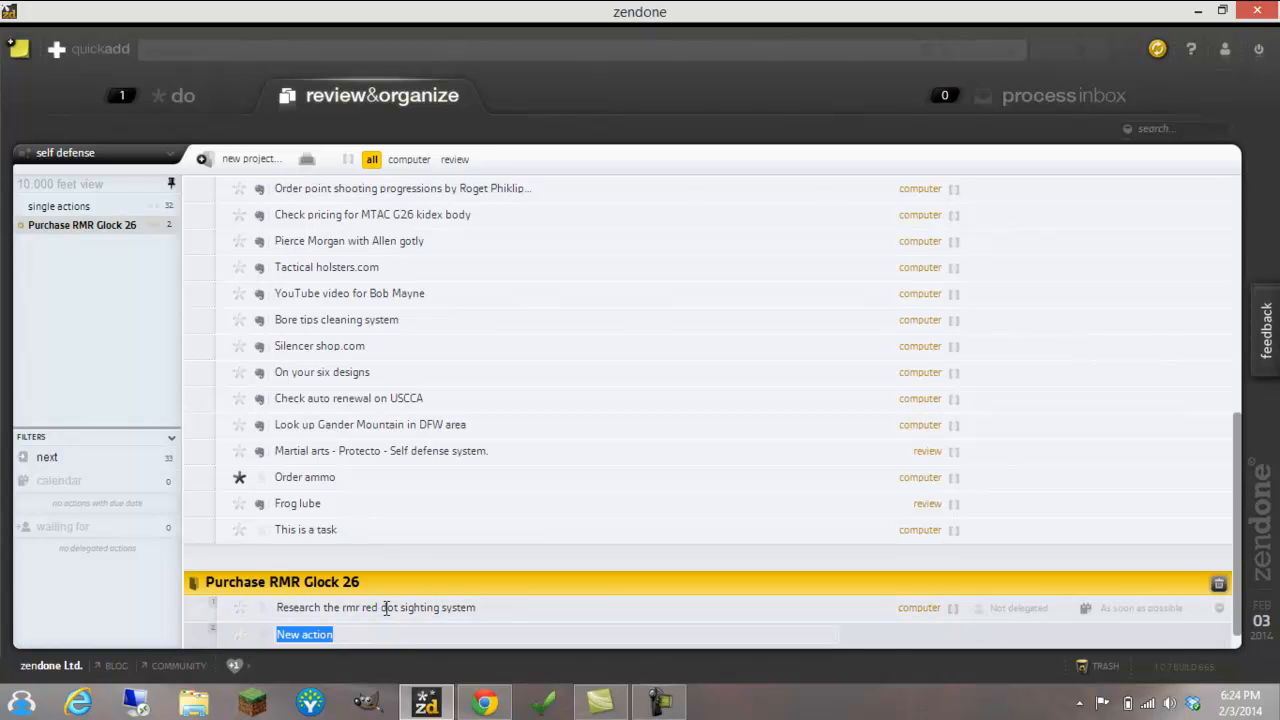
pyautogui.write('P')
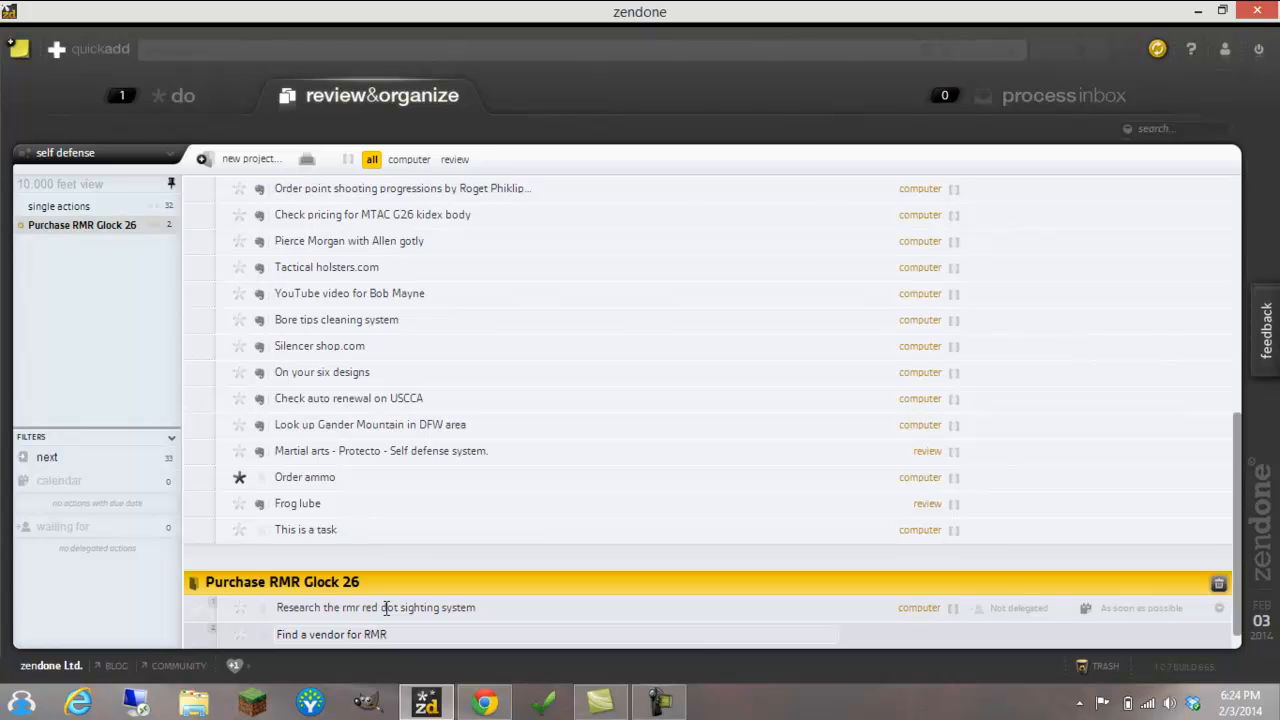
pyautogui.press('Tab')
pyautogui.write('com')
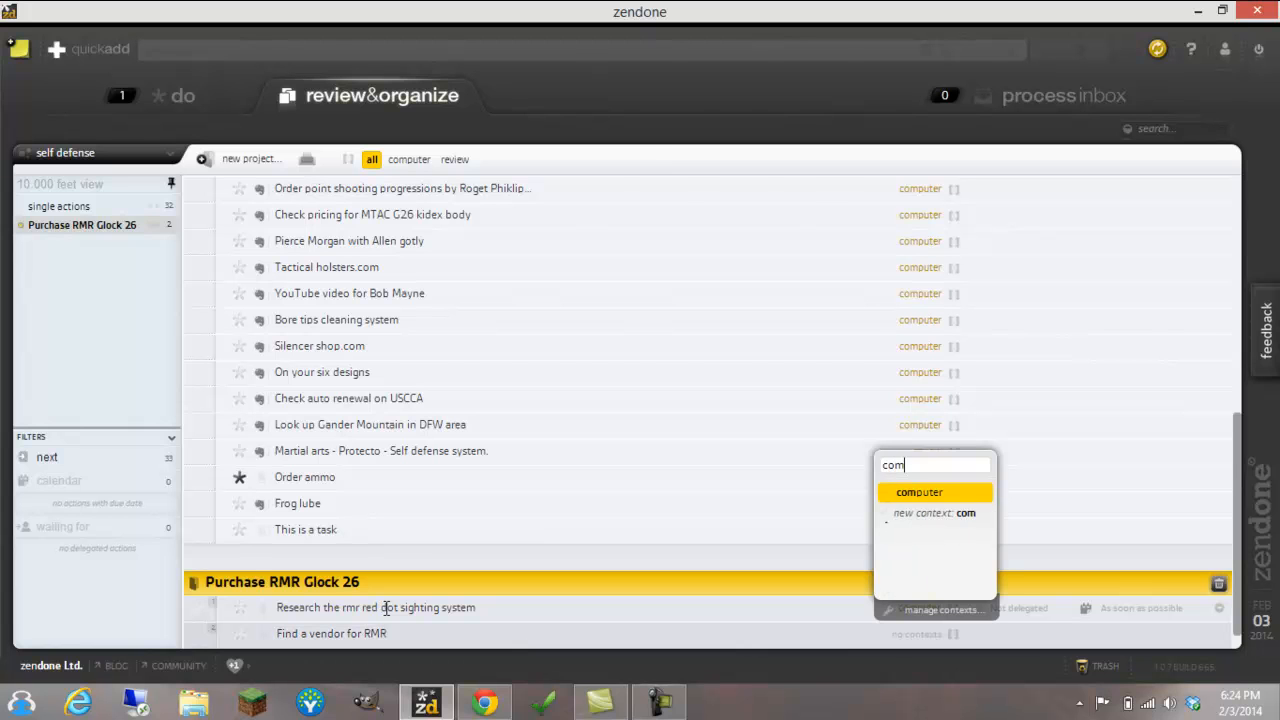
pyautogui.press('Return')
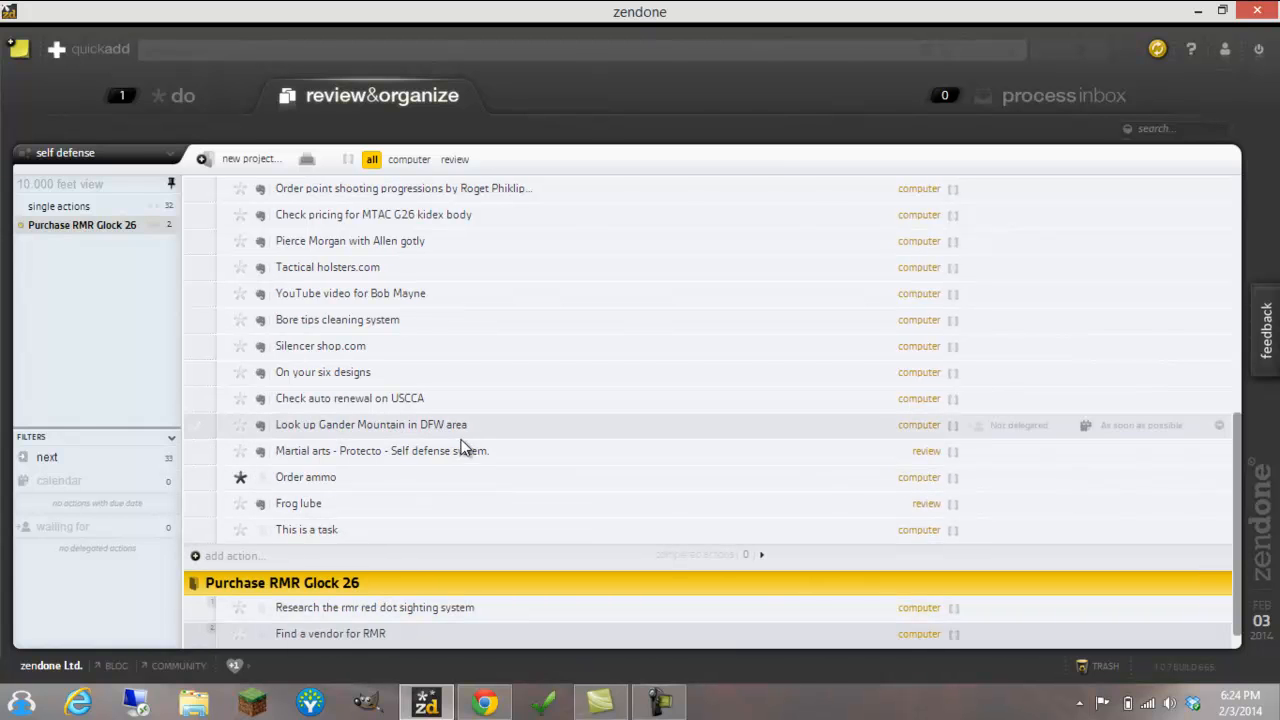
# Filter the Self Defense area by next actions and look through the list down to the Purchase RMR Glock 26 project
pyautogui.scroll(5, 468, 444)
pyautogui.scroll(2, 390, 270)
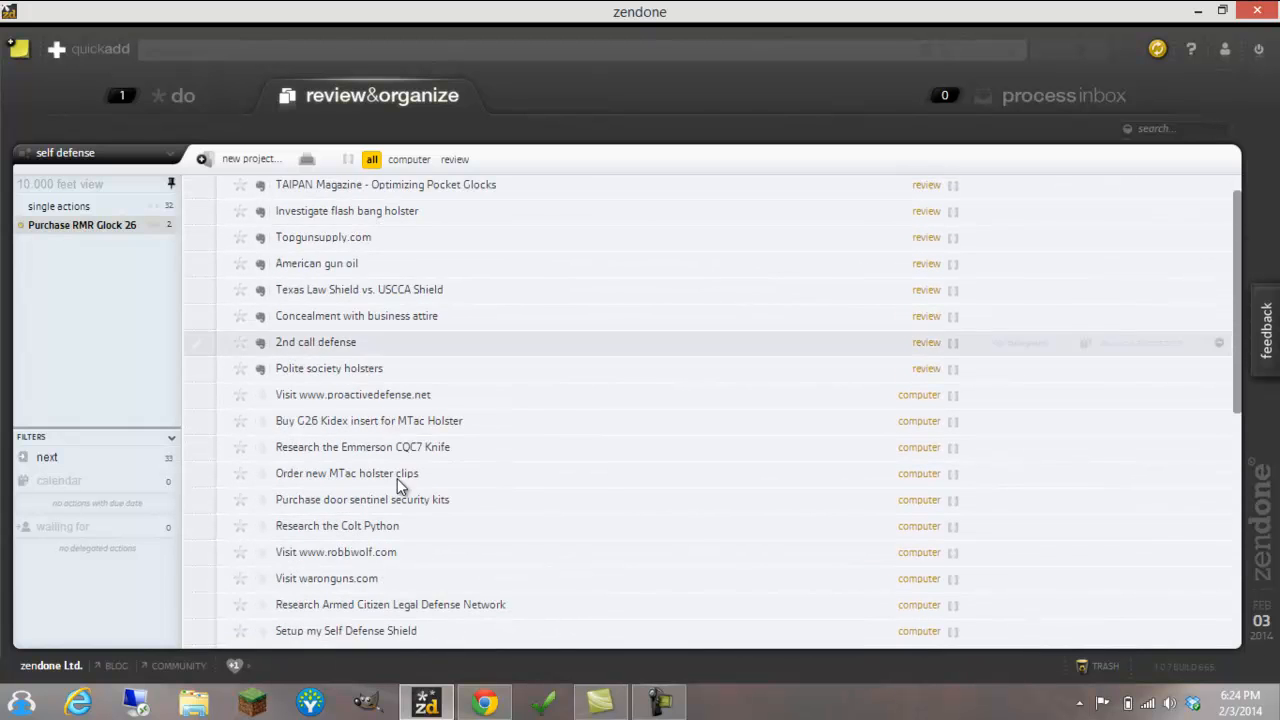
pyautogui.scroll(-8, 370, 440)
pyautogui.scroll(-1, 367, 432)
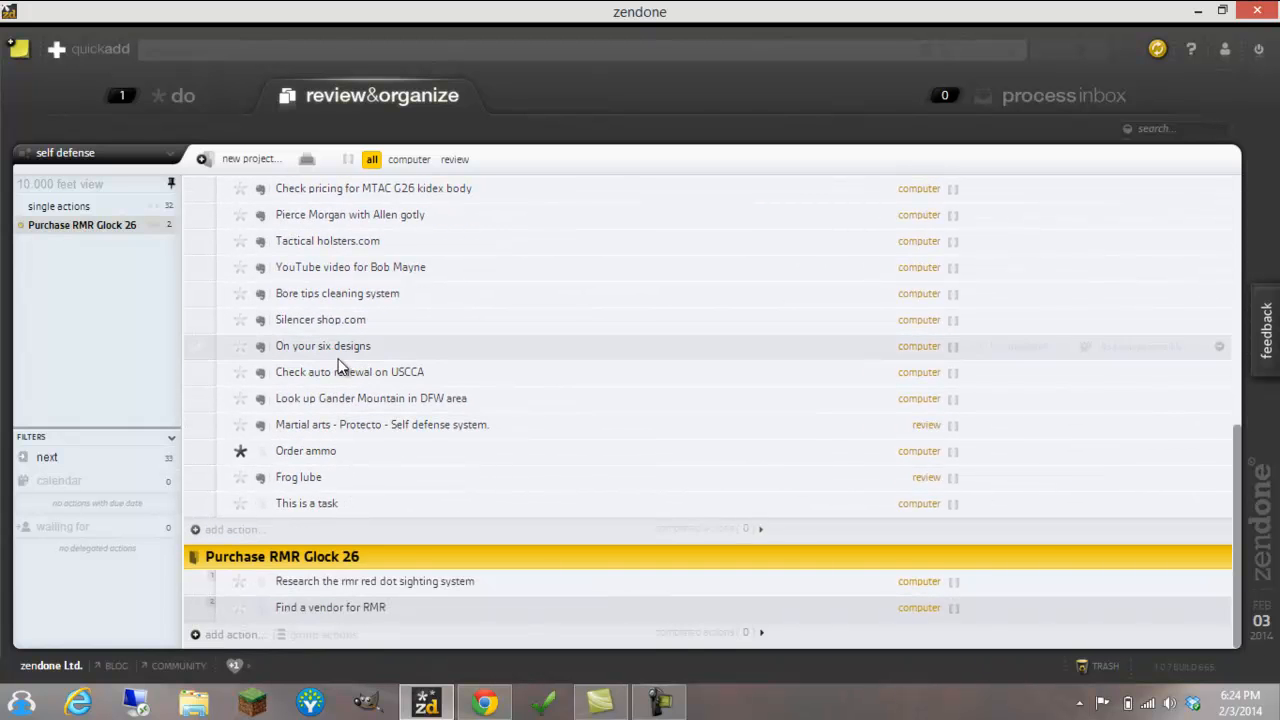
pyautogui.scroll(6, 337, 366)
pyautogui.scroll(2, 372, 368)
pyautogui.click(56, 459)
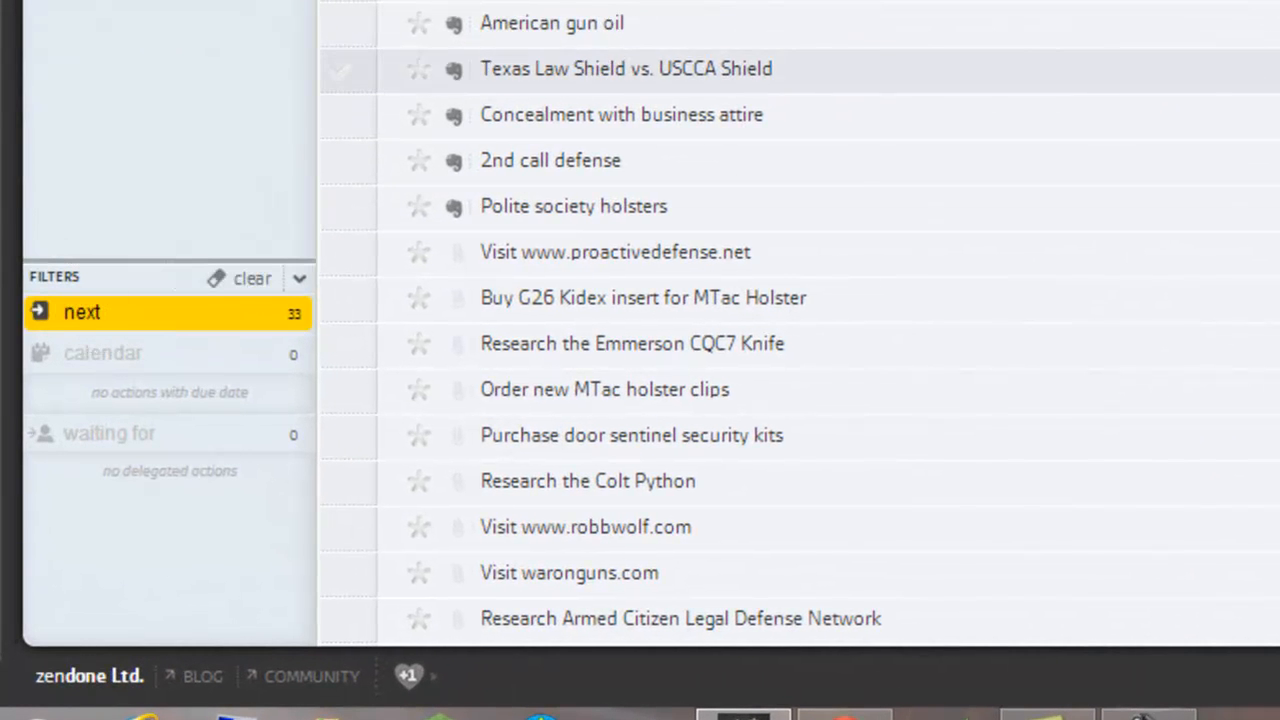
pyautogui.scroll(-8, 560, 18)
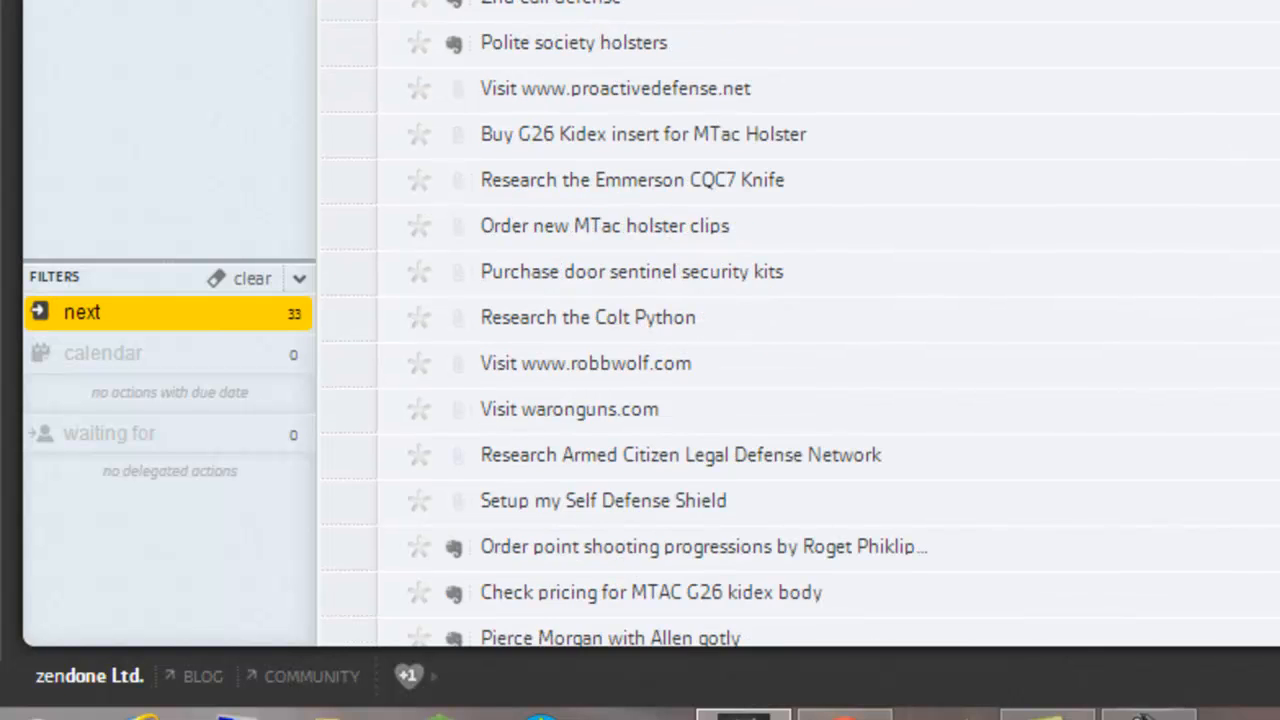
pyautogui.scroll(-1, 565, 40)
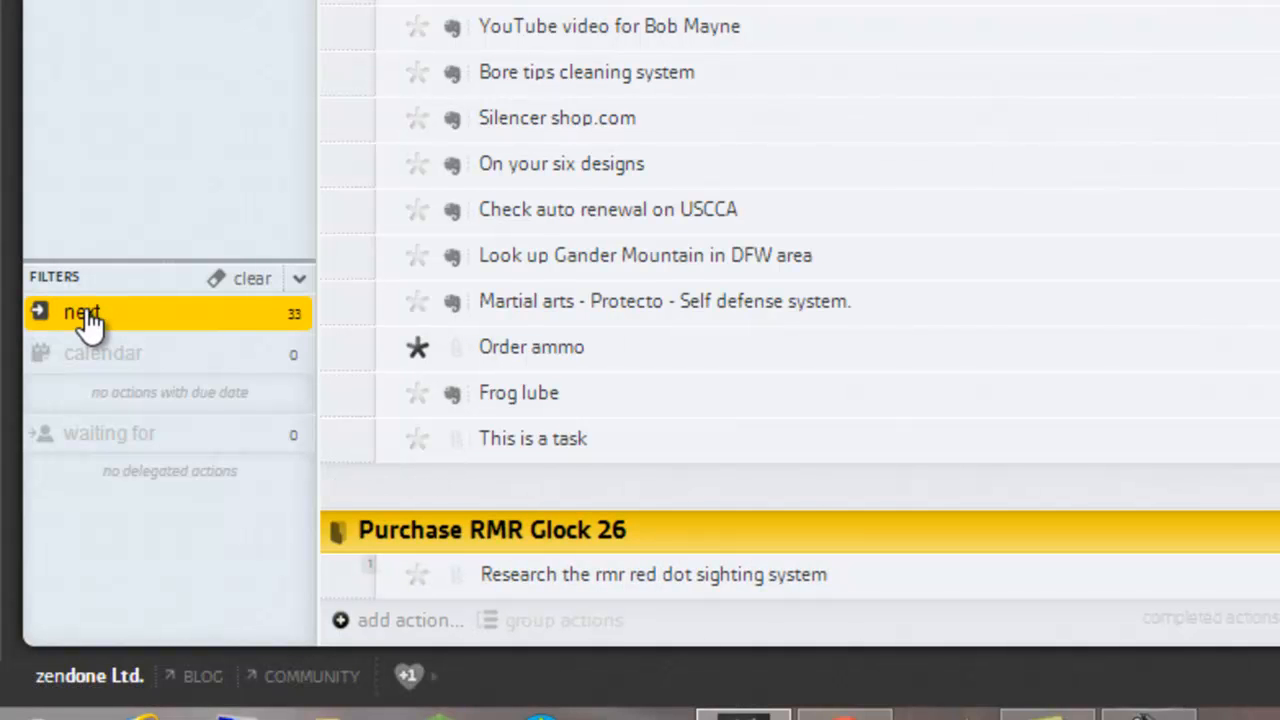
# Compare the project's actions with and without the next filter, leaving the filter cleared
pyautogui.click(253, 281)
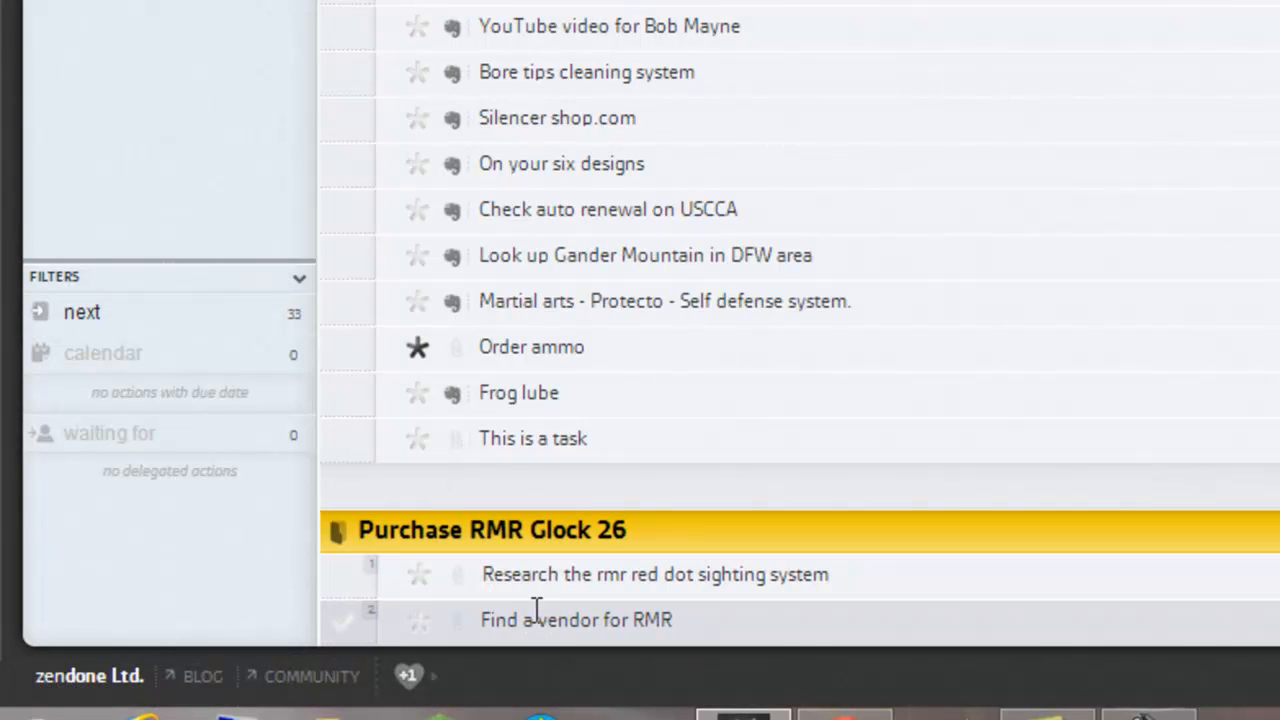
pyautogui.click(95, 318)
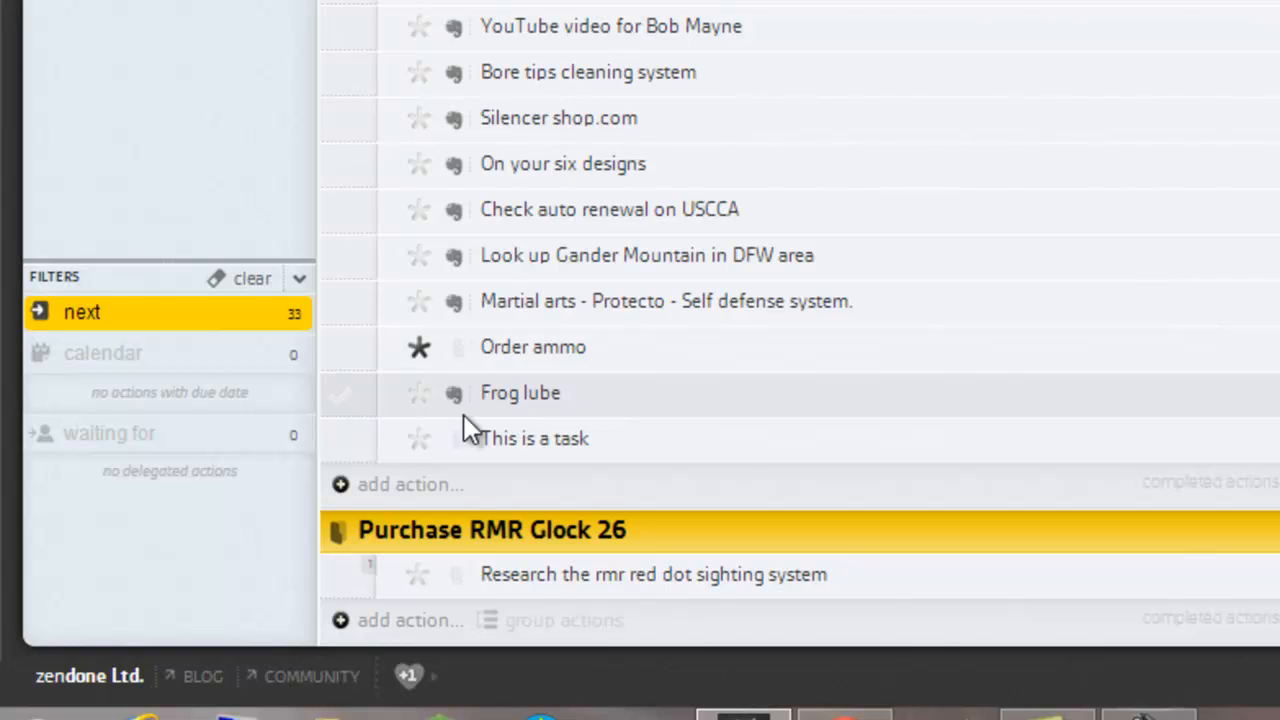
pyautogui.click(252, 282)
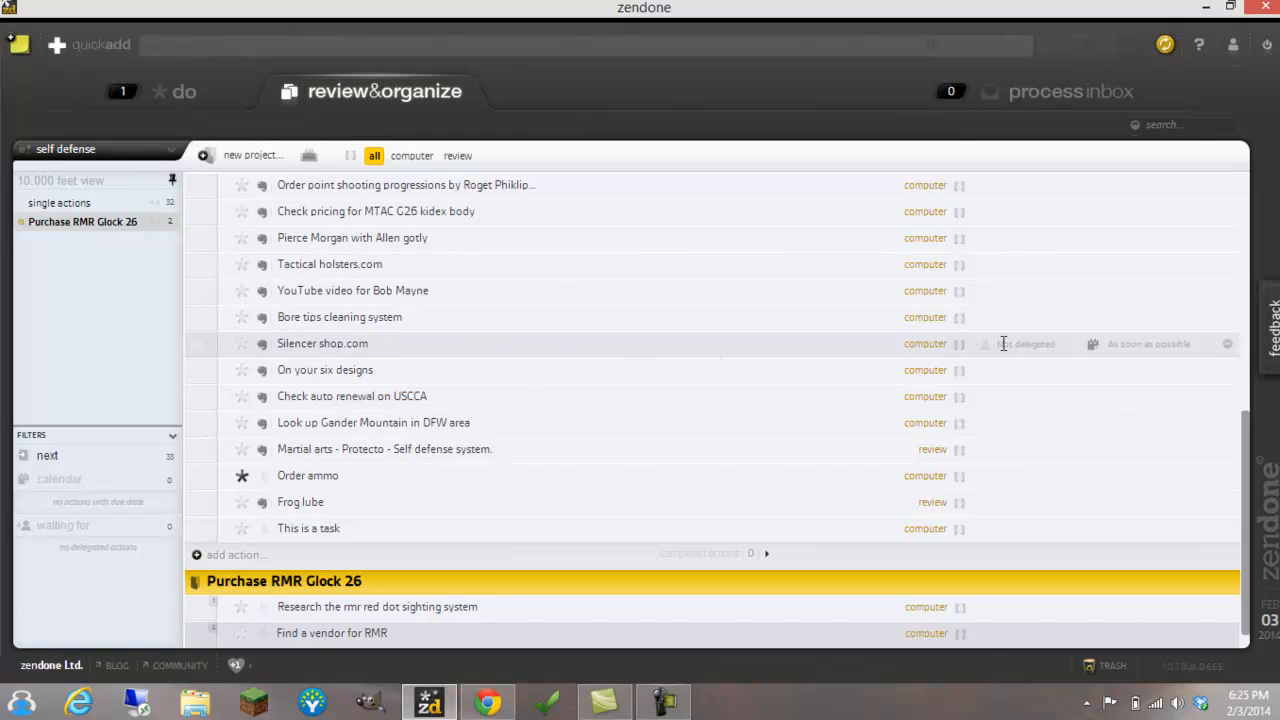
# Schedule the "Silencer shop.com" action for February 5, 2014 at 10 am
pyautogui.click(1204, 345)
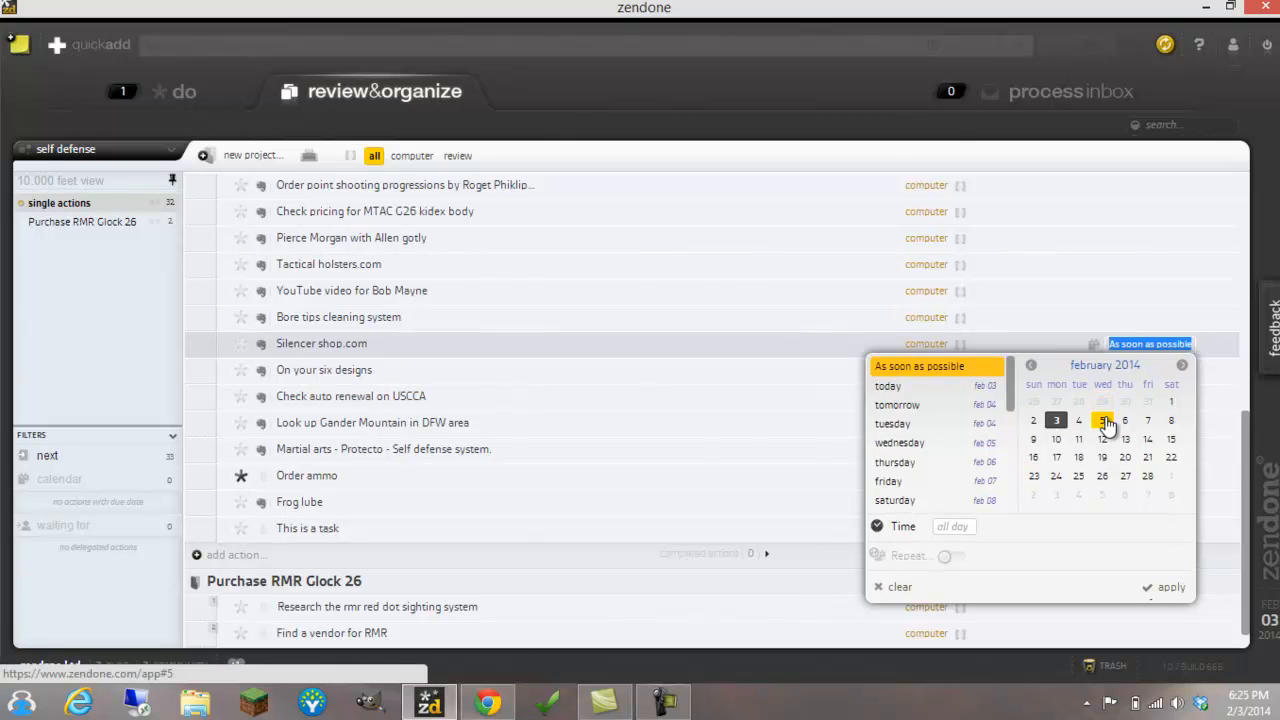
pyautogui.click(1102, 424)
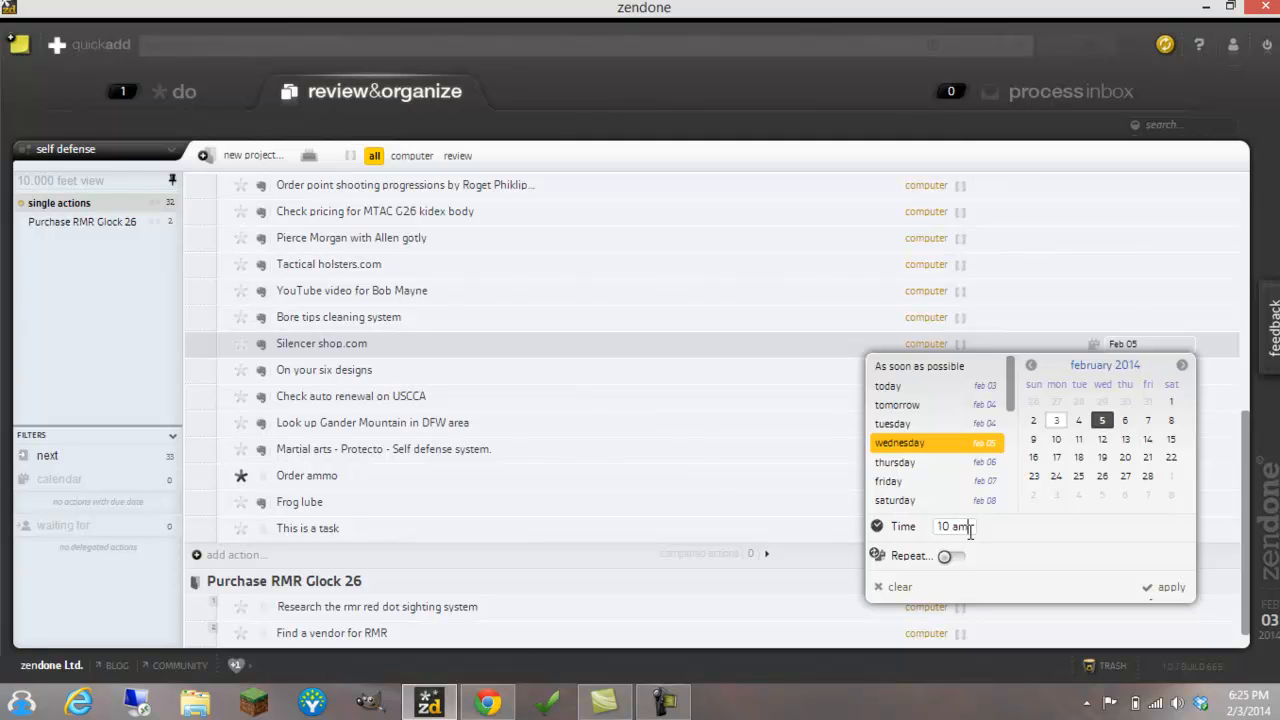
pyautogui.press('Return')
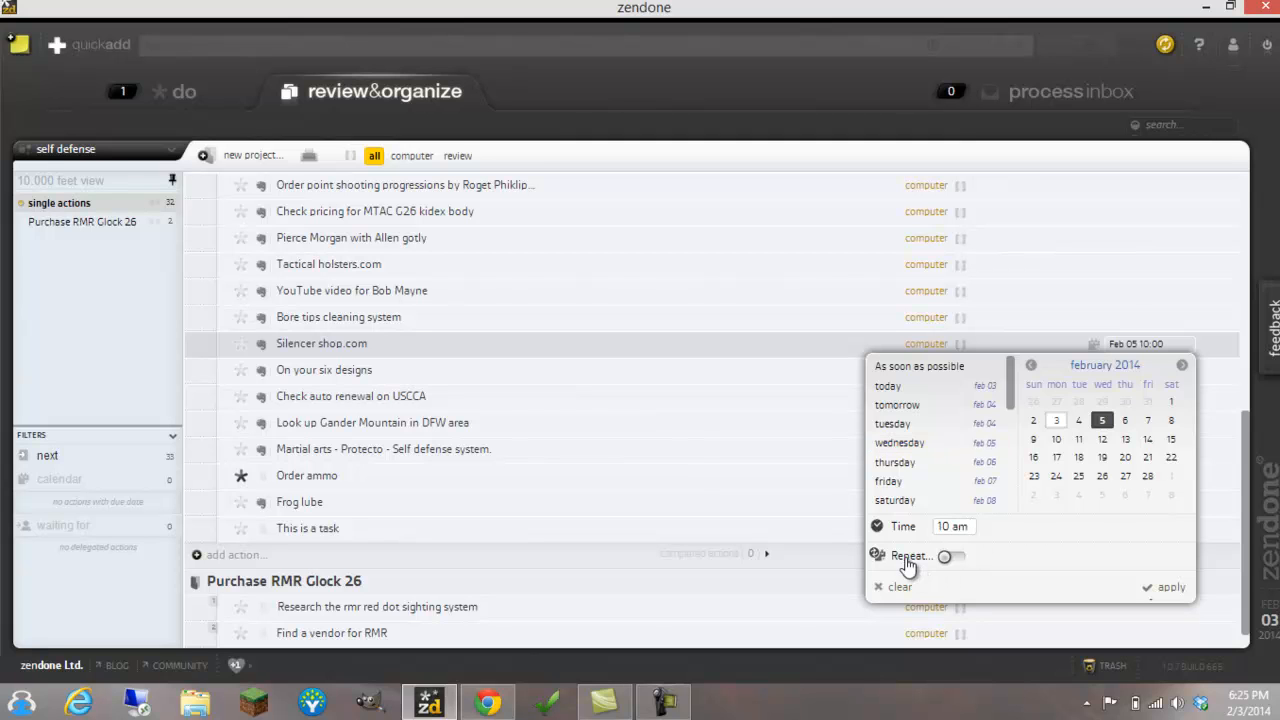
pyautogui.click(1170, 588)
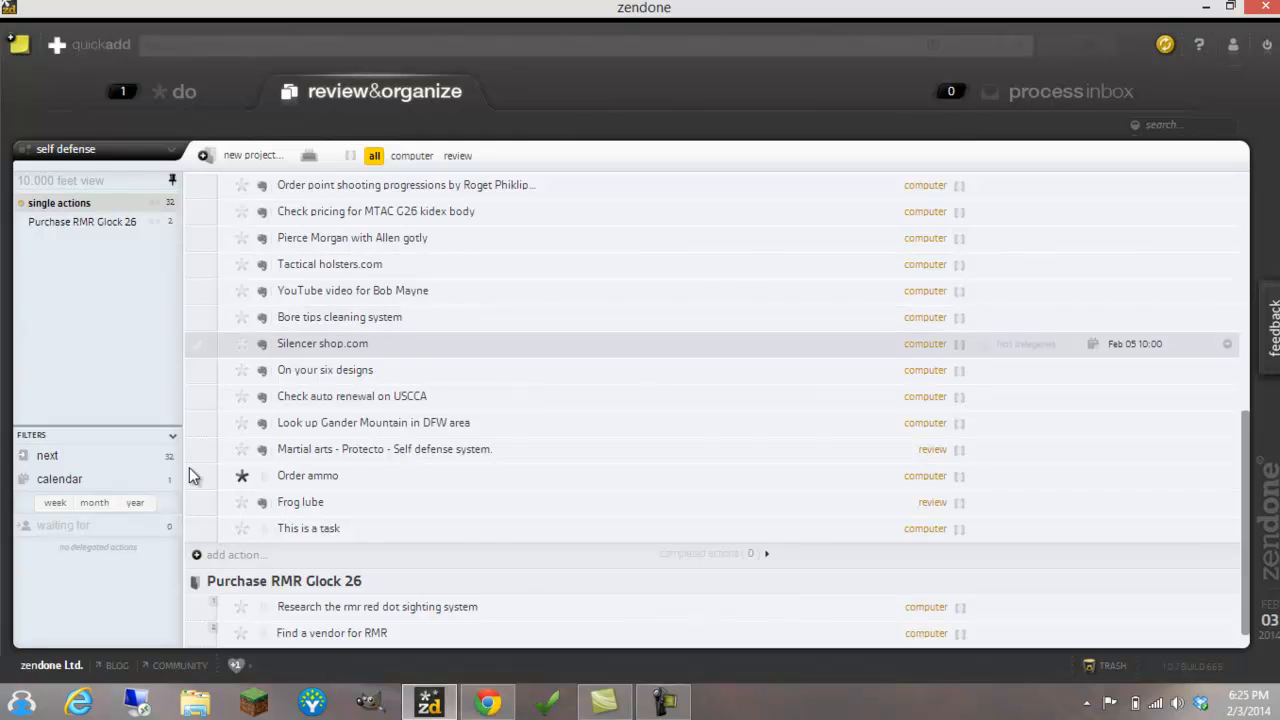
# View the actions filtered by calendar, by next and calendar combined, and by next only, and clear the filters
pyautogui.click(78, 482)
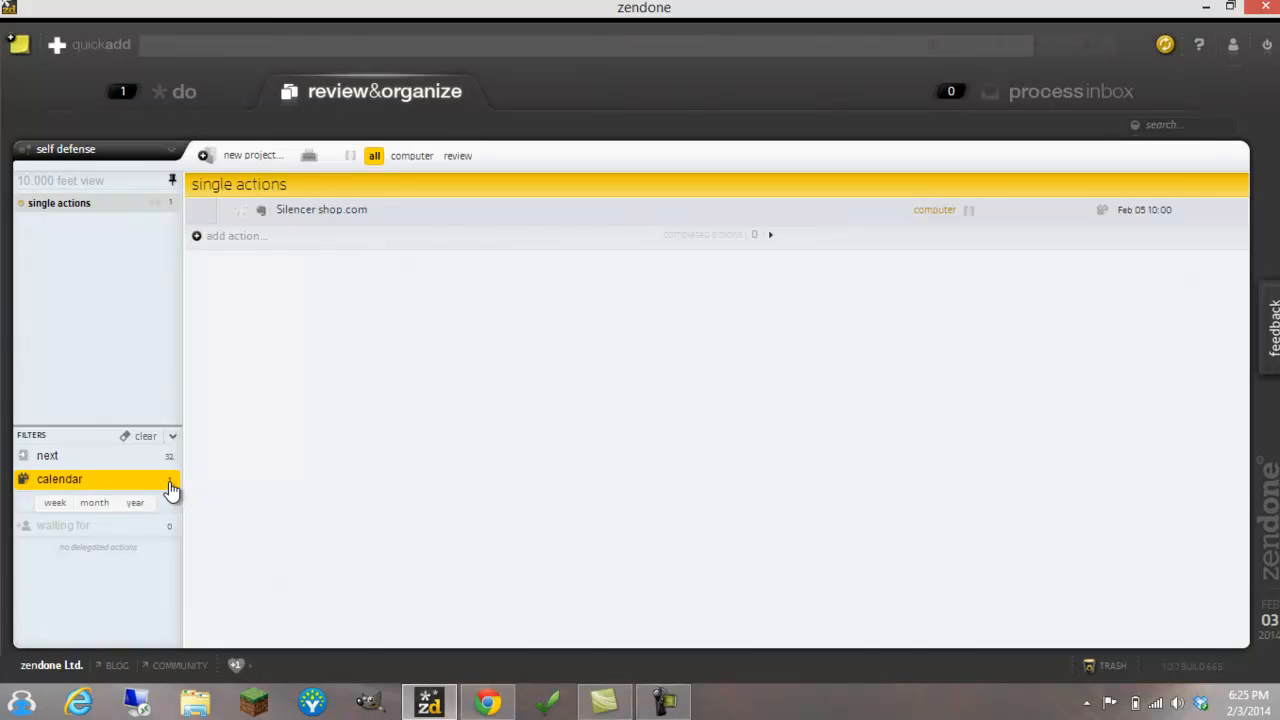
pyautogui.click(50, 458)
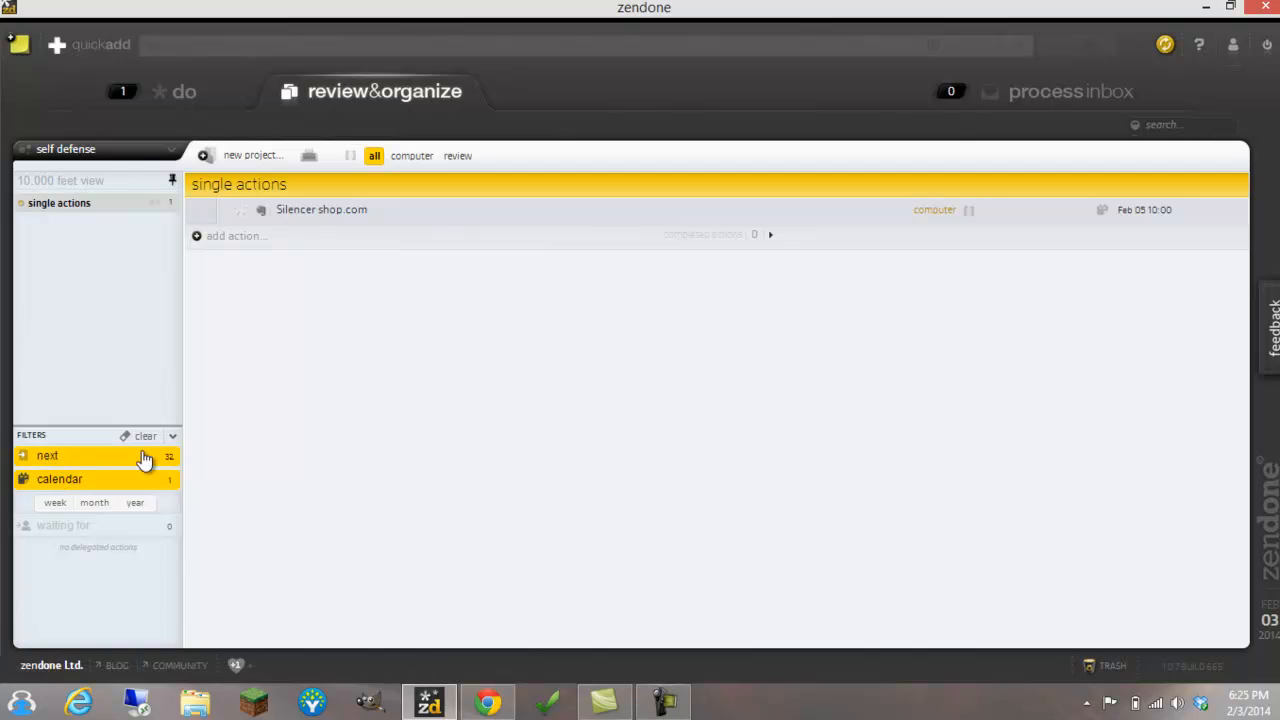
pyautogui.click(92, 474)
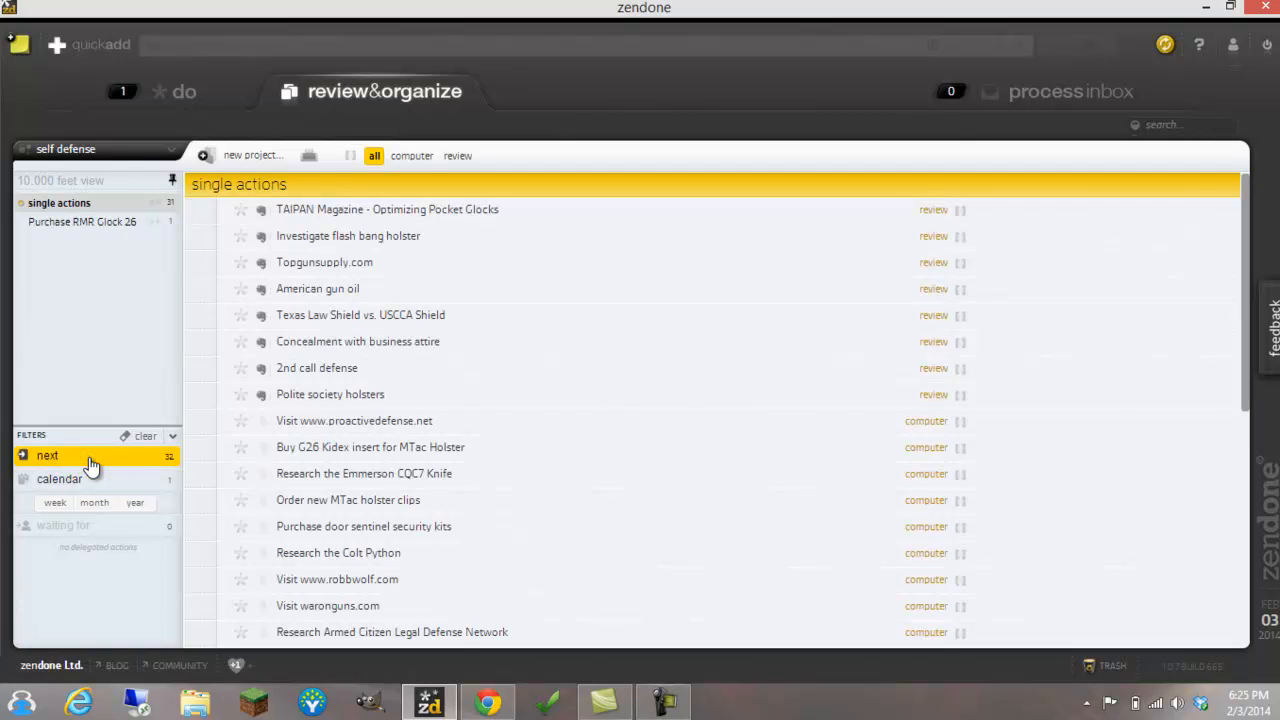
pyautogui.click(146, 438)
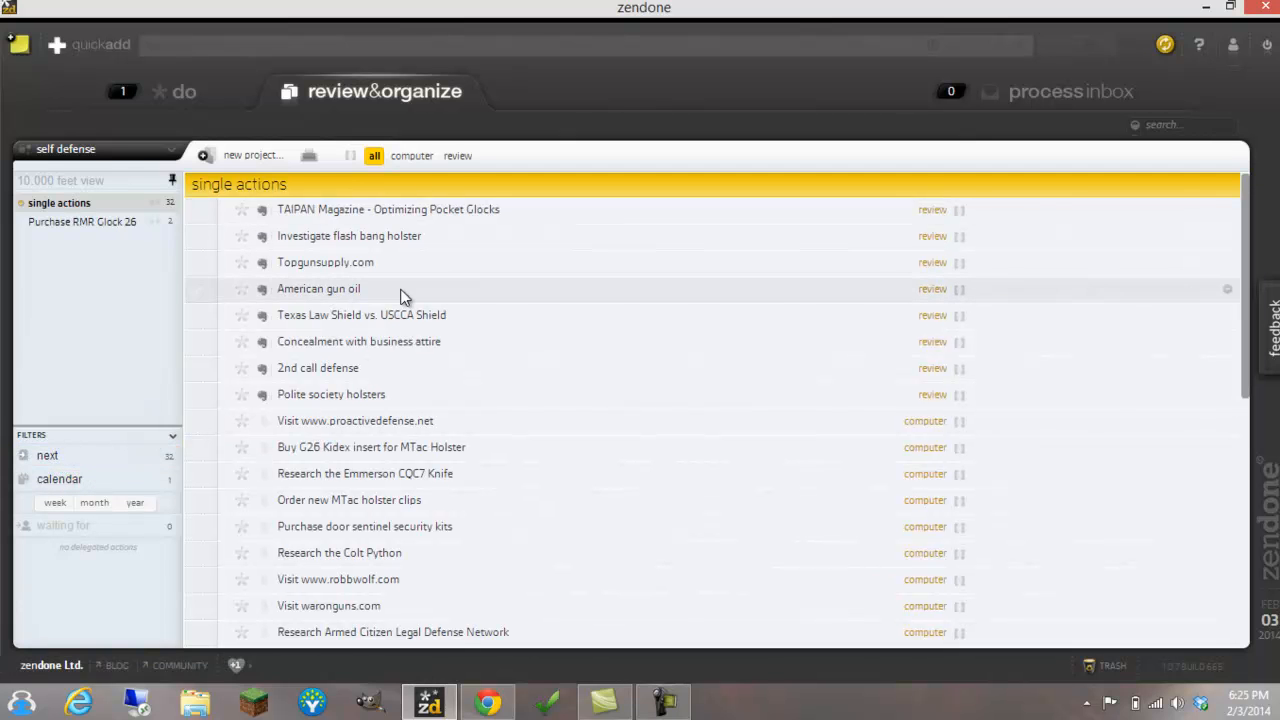
# Look through the unfiltered actions, view only those due this week, and clear the week filter
pyautogui.scroll(-10, 401, 235)
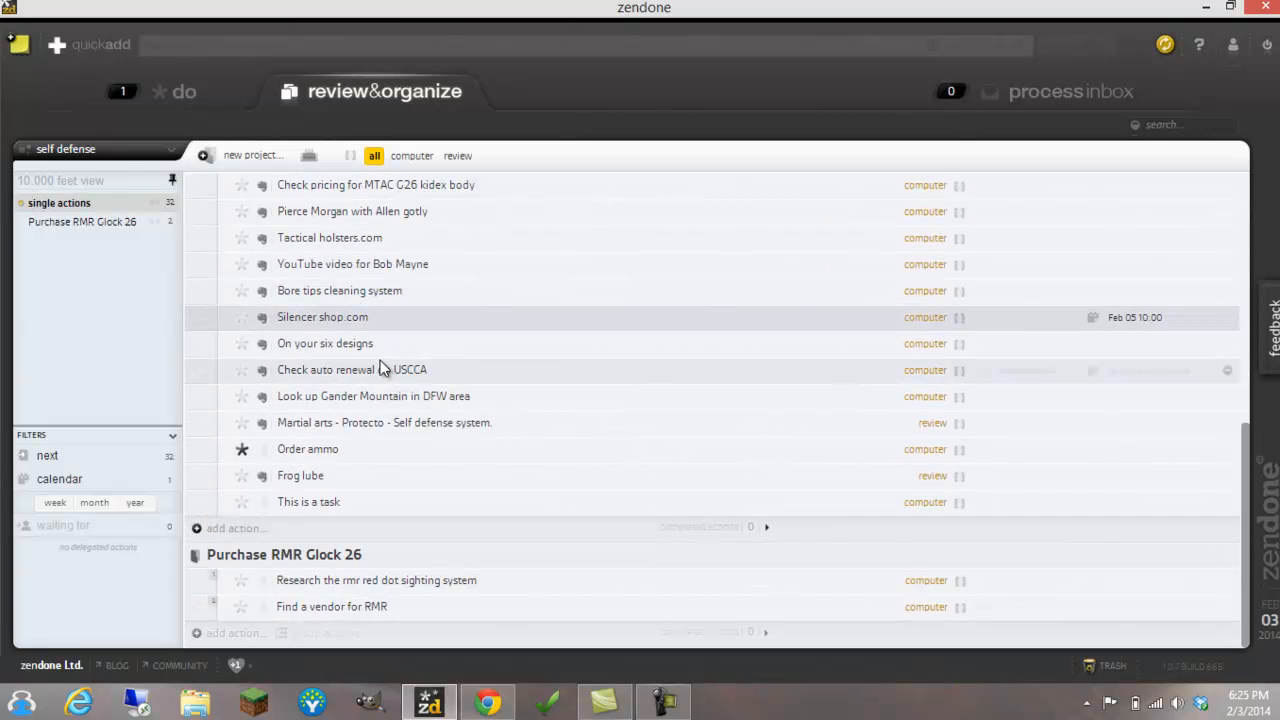
pyautogui.scroll(10, 368, 376)
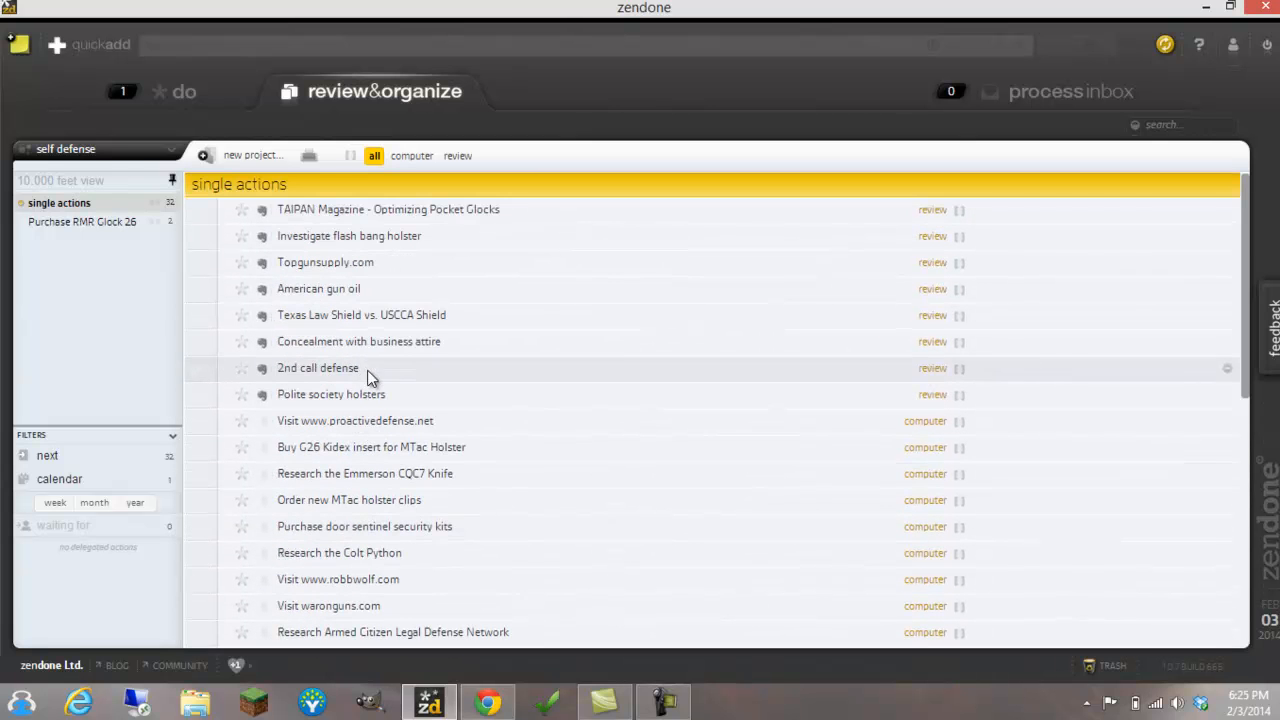
pyautogui.click(58, 509)
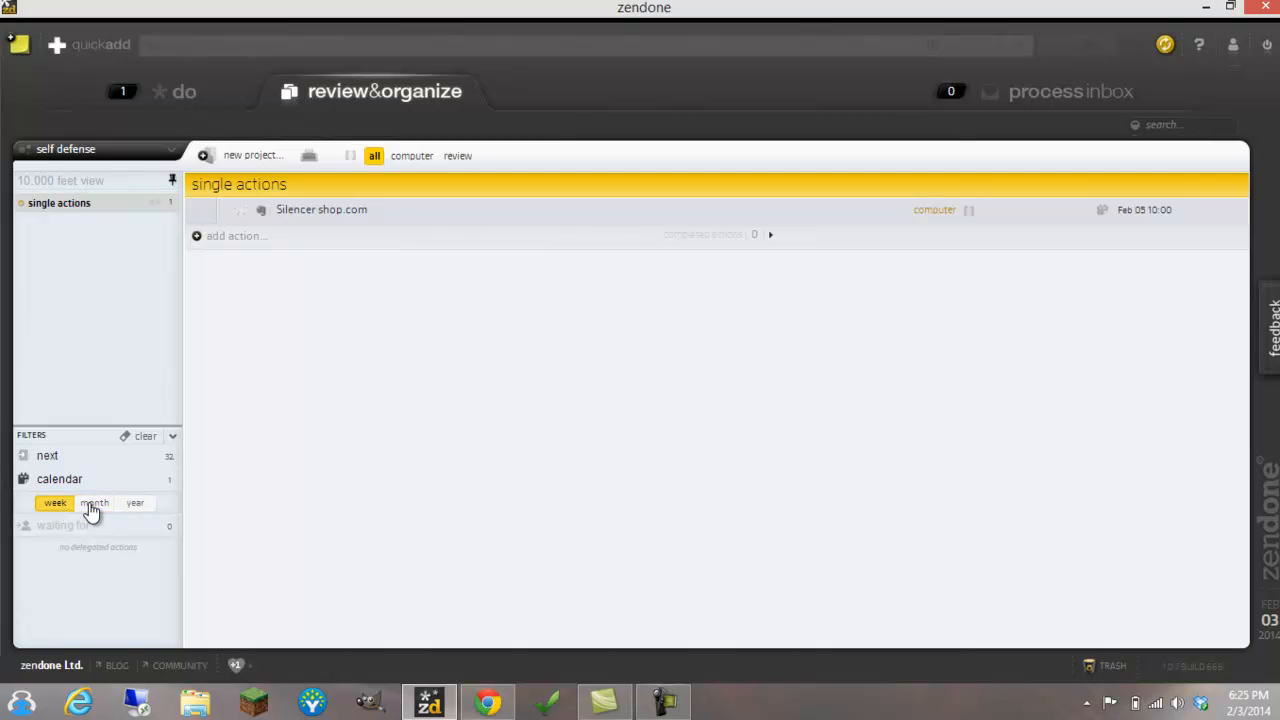
pyautogui.click(145, 437)
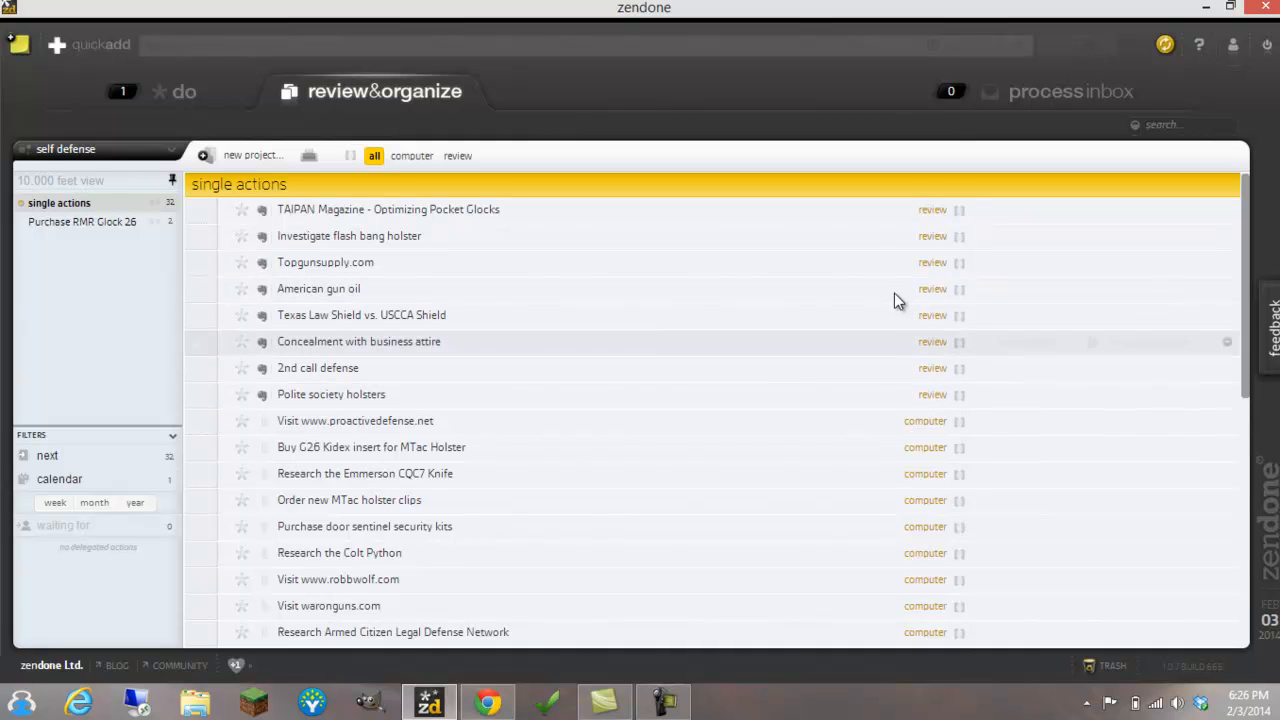
# Delegate the "American gun oil" action to the first person in the delegation list
pyautogui.click(1047, 289)
pyautogui.click(1068, 290)
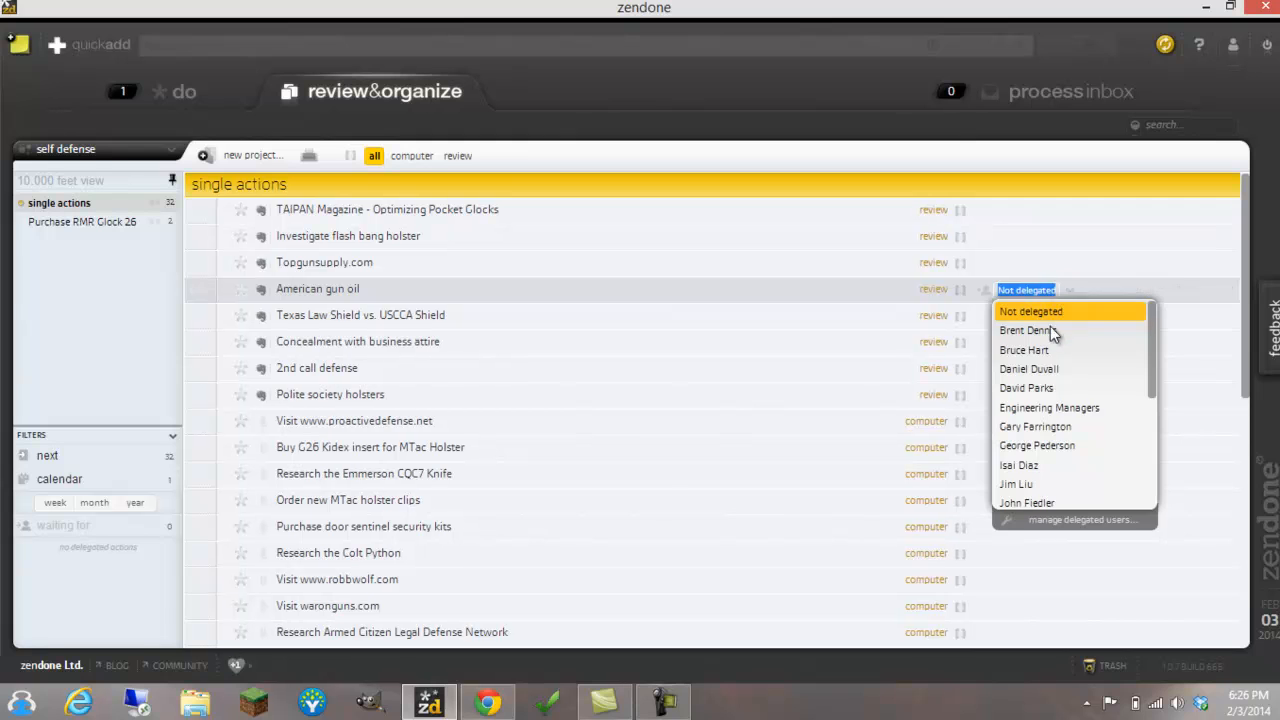
pyautogui.click(1045, 330)
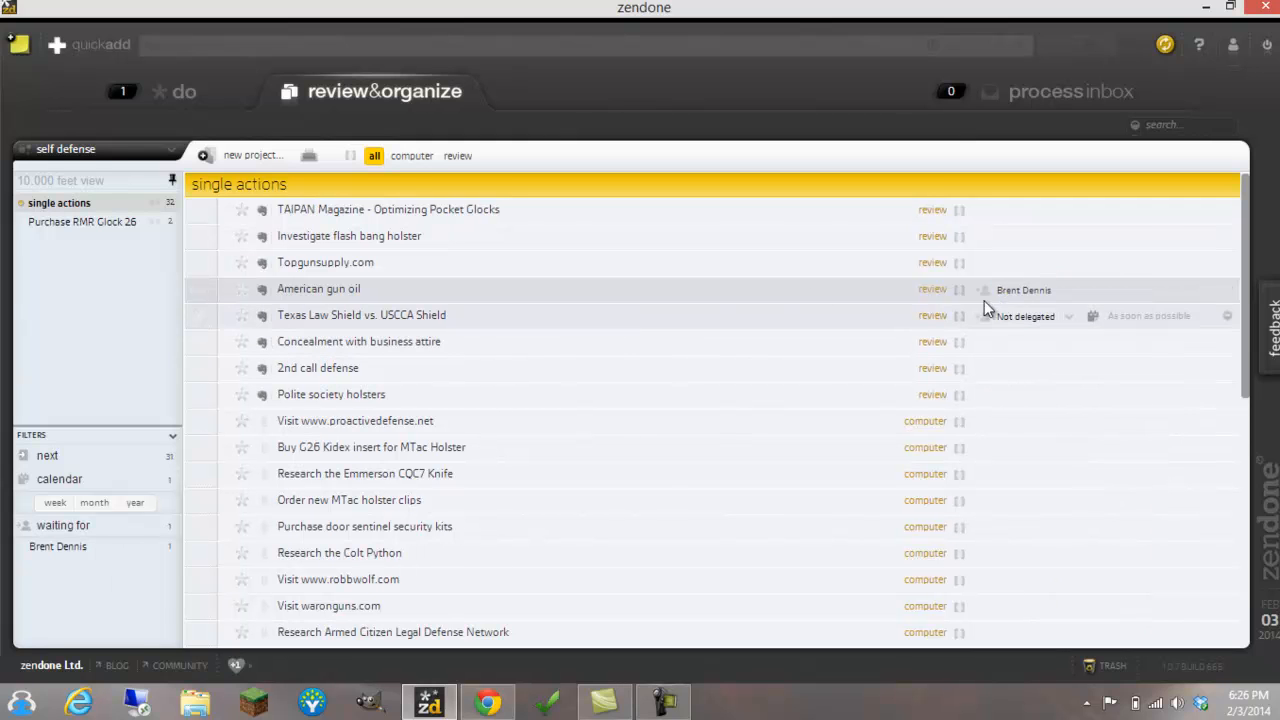
# View the delegated actions by waiting for and by the assigned person, and clear the filters
pyautogui.click(80, 533)
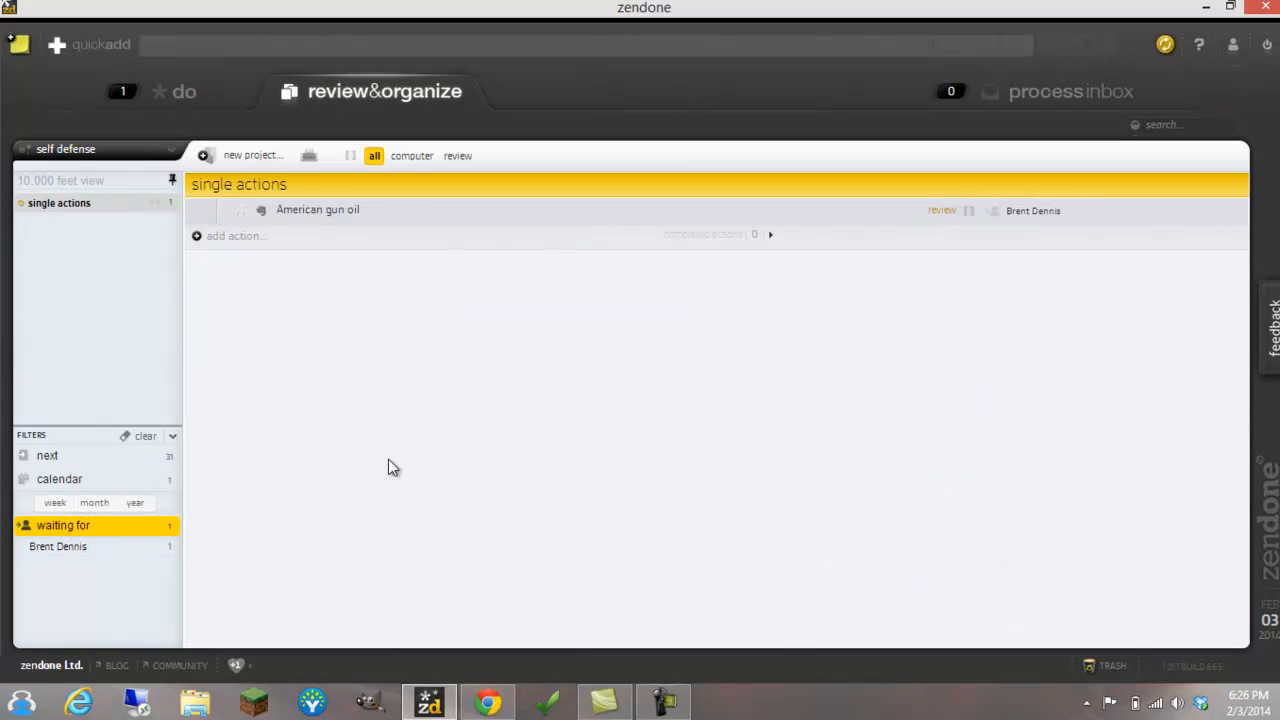
pyautogui.click(80, 550)
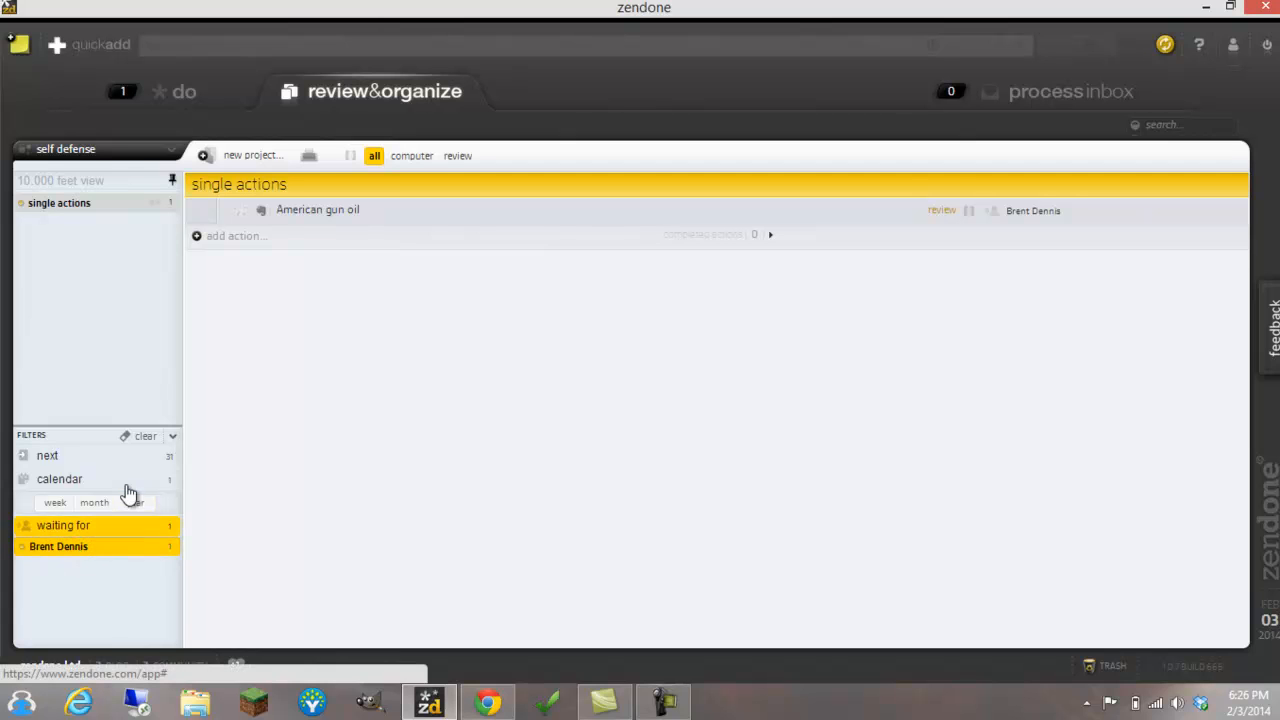
pyautogui.click(145, 437)
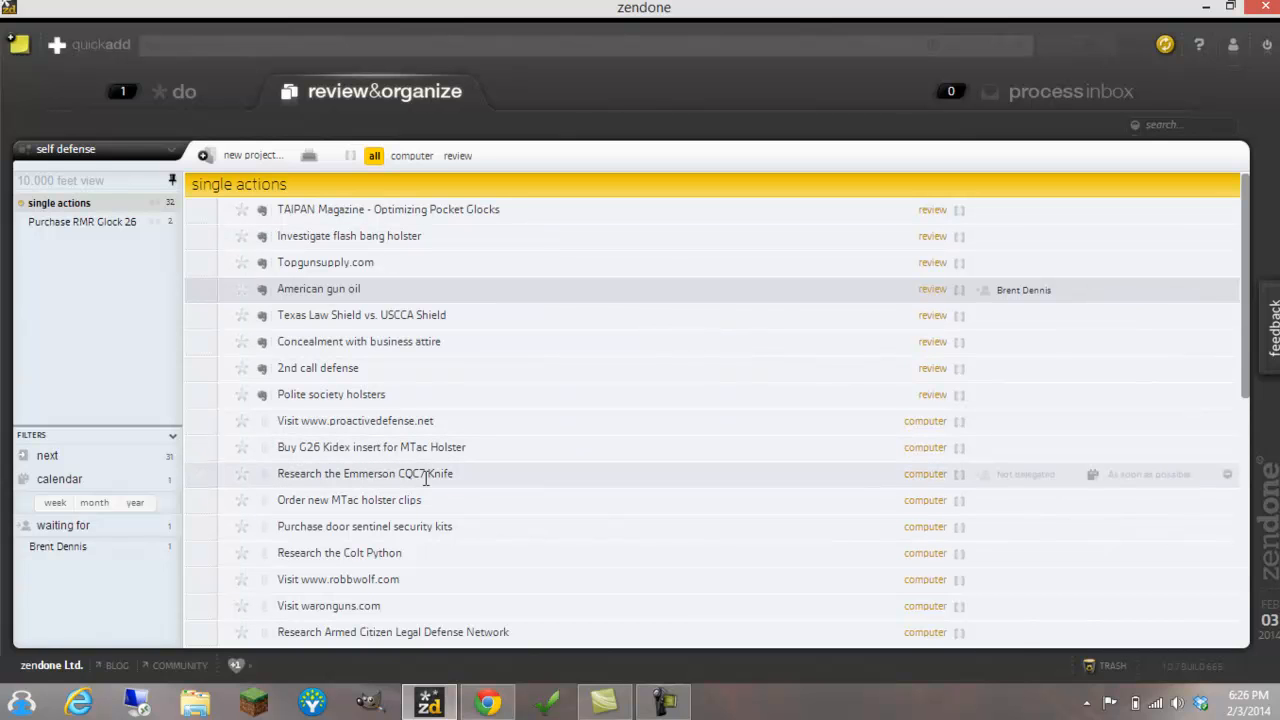
pyautogui.click(664, 700)
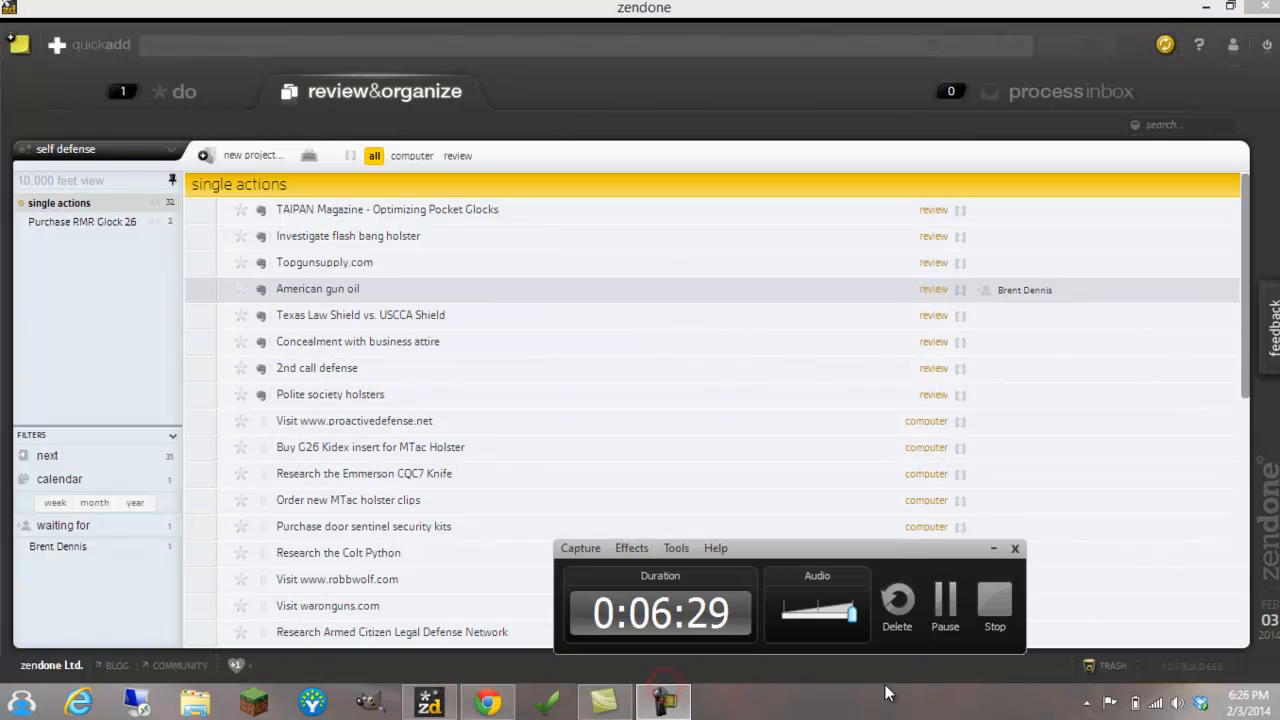
pyautogui.click(943, 600)
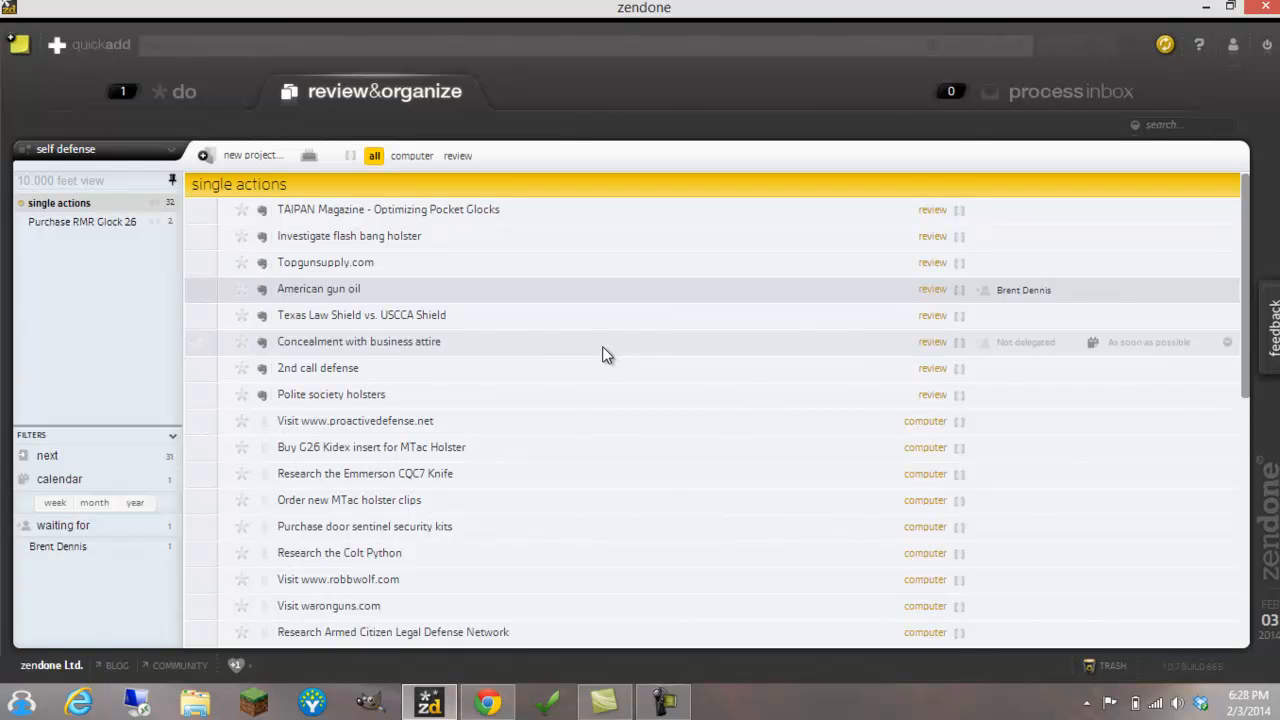
# Unpin the project overview and filters to hide them, and pin them back in view
pyautogui.click(172, 180)
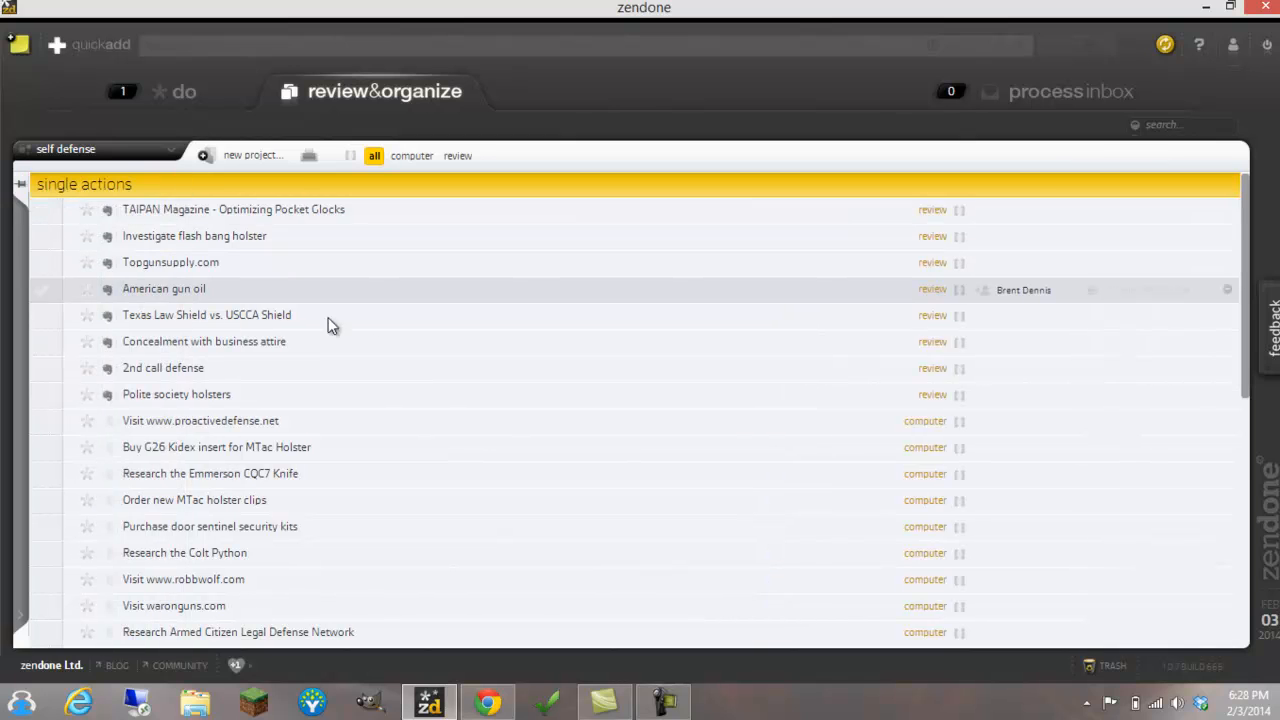
pyautogui.click(20, 185)
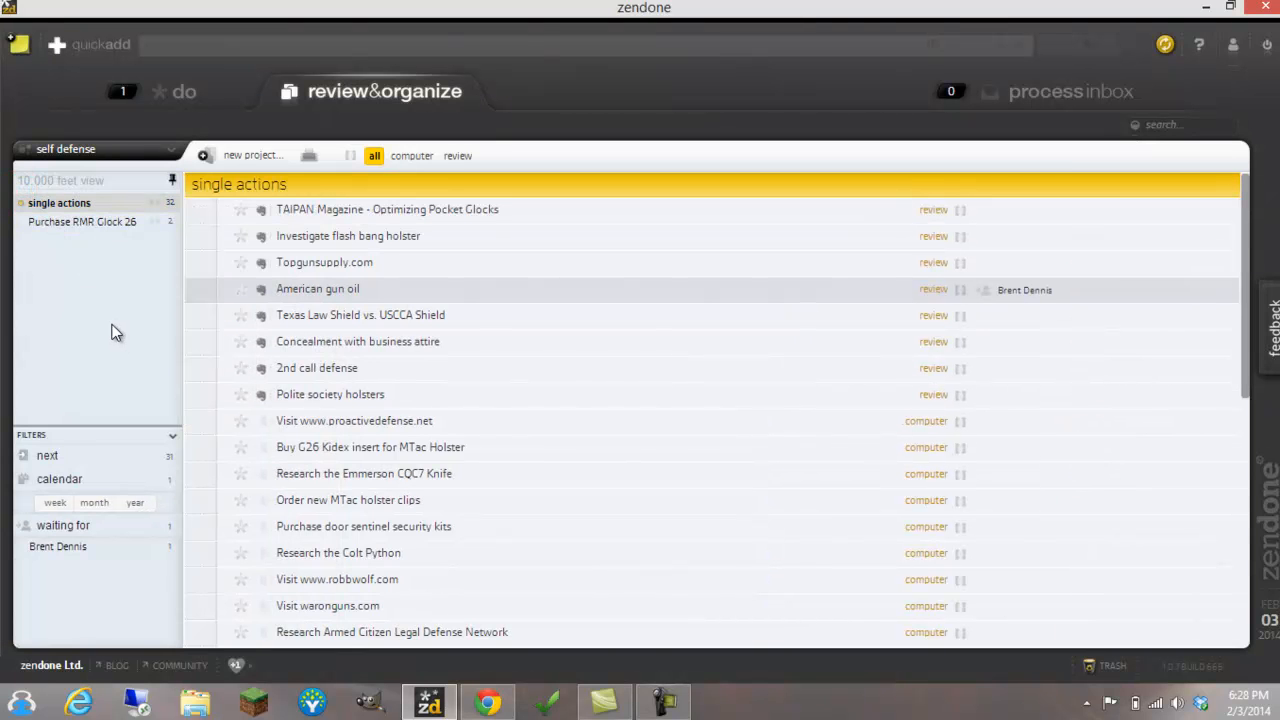
# Collapse the filters, view the "Purchase RMR Glock 26" project, go back to the single actions, and expand the filters again
pyautogui.click(170, 435)
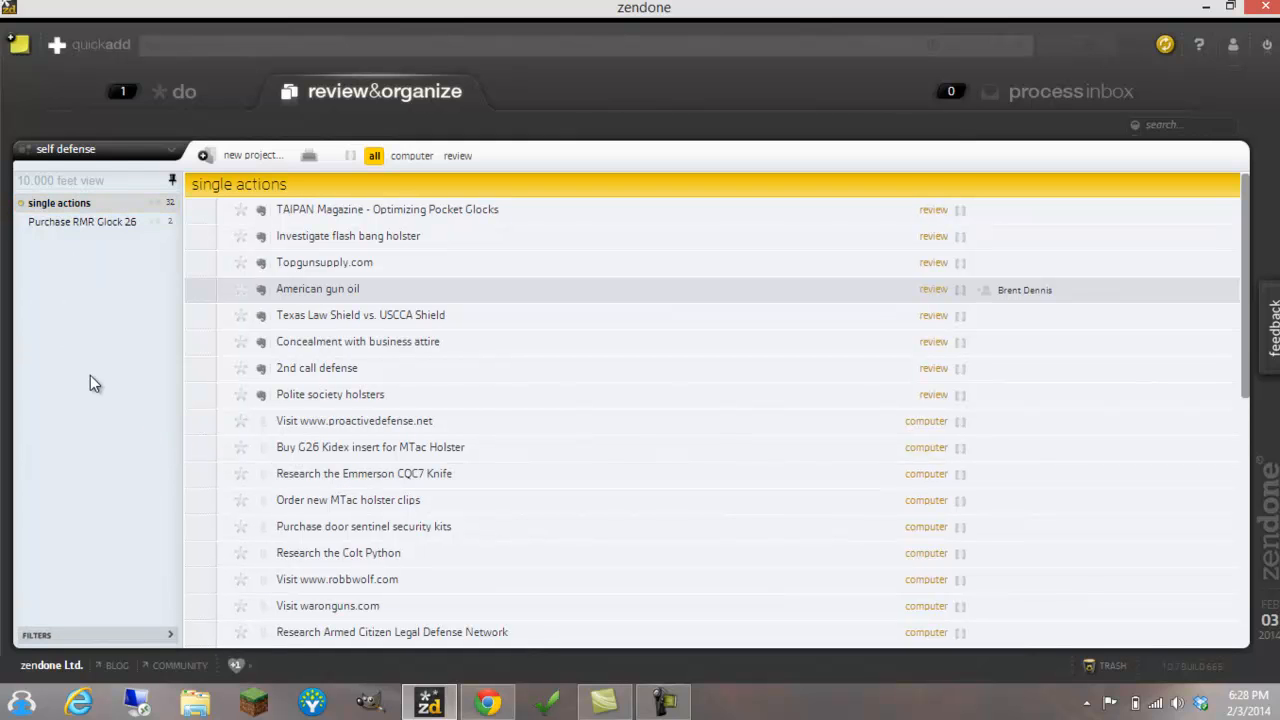
pyautogui.click(100, 222)
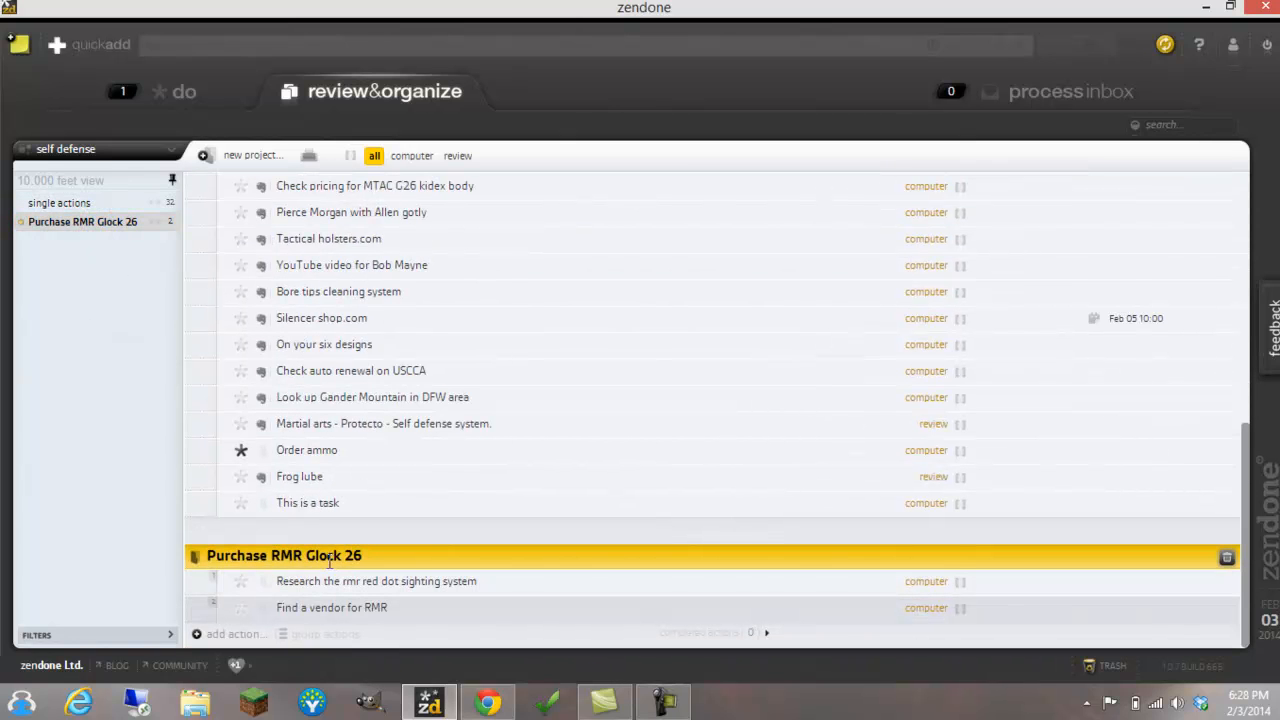
pyautogui.click(60, 204)
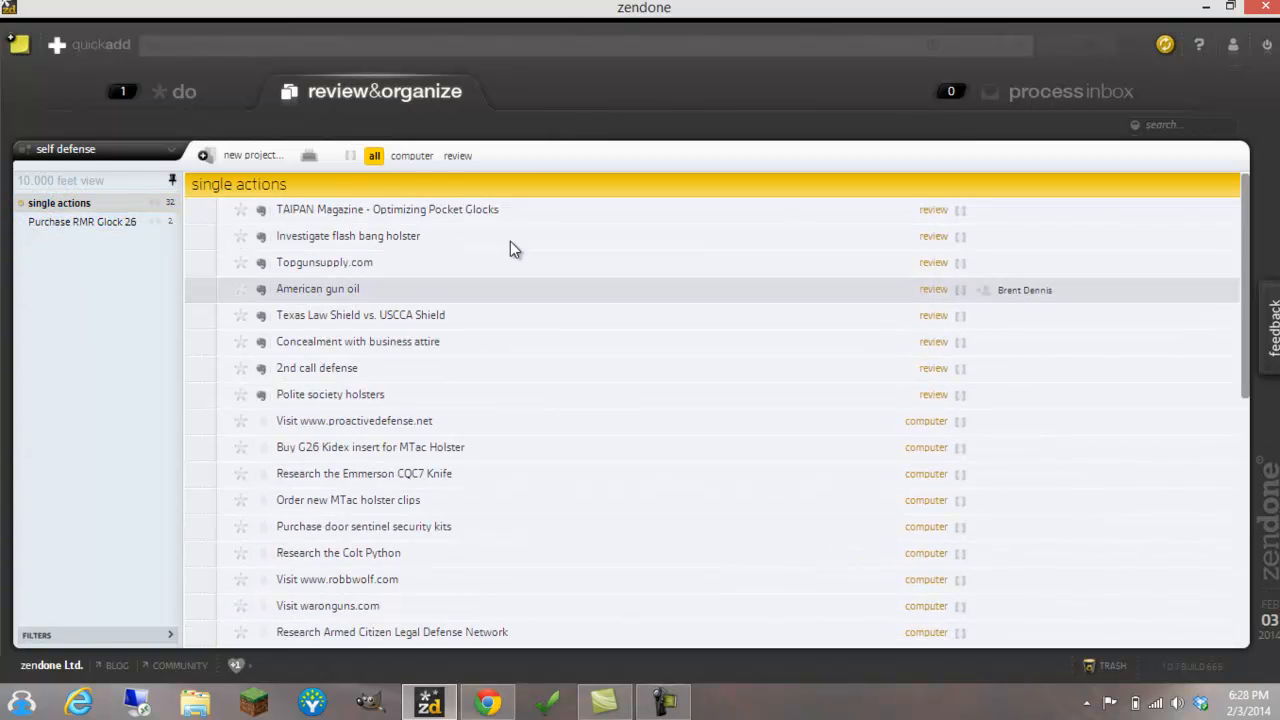
pyautogui.click(170, 635)
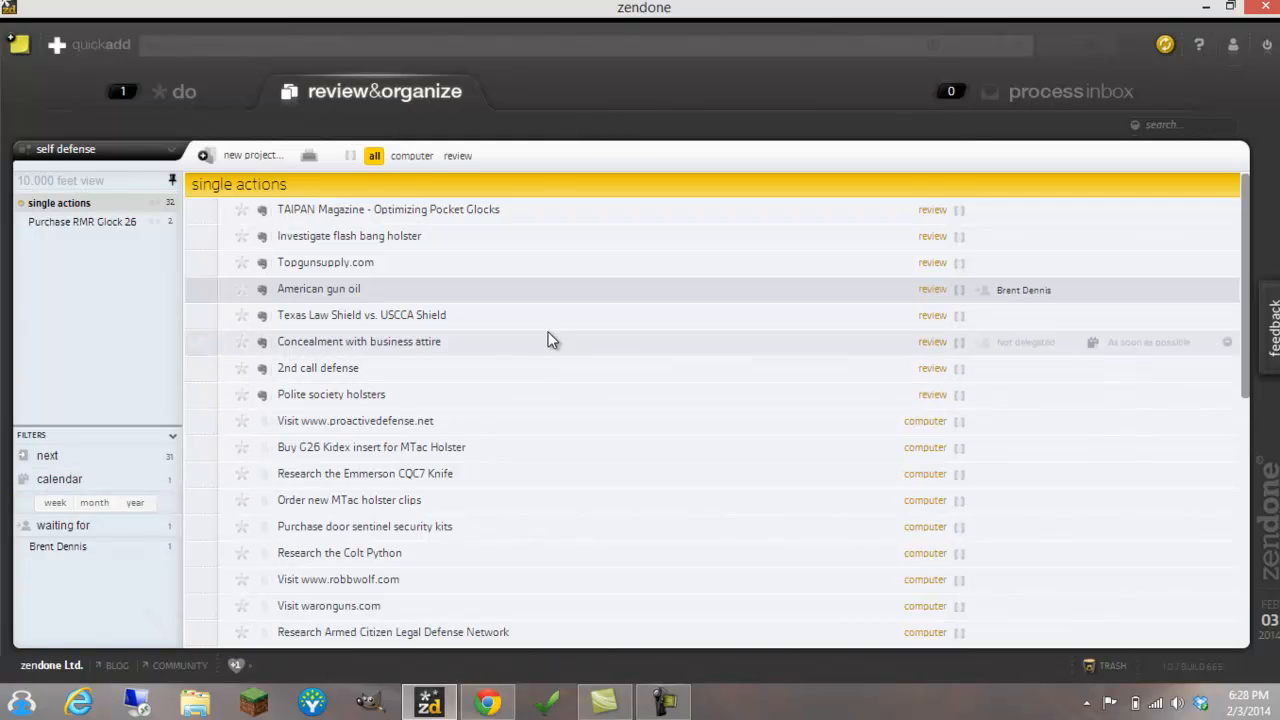
# Move Topgunsupply.com below "Concealment with business attire", and star the TAIPAN Magazine, American gun oil, Topgunsupply.com, G26 Kidex insert and door sentinel actions
pyautogui.moveTo(518, 268); pyautogui.dragTo(316, 352)
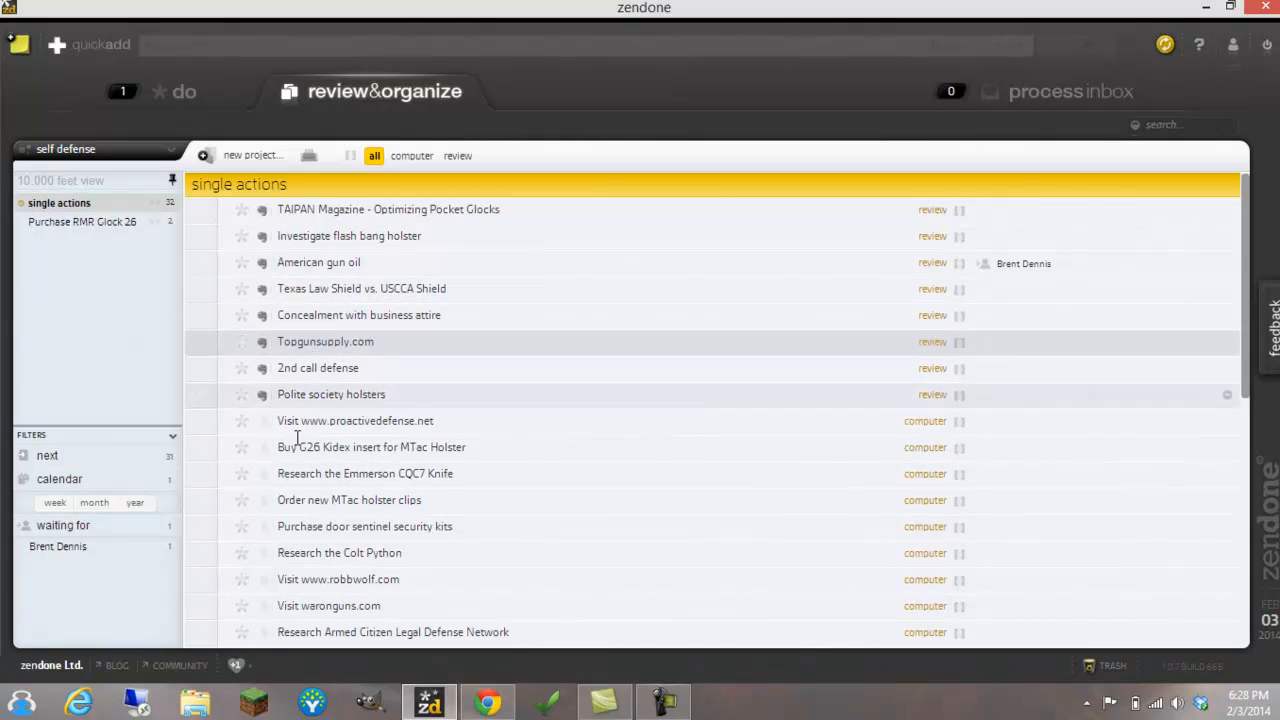
pyautogui.click(241, 210)
pyautogui.click(241, 262)
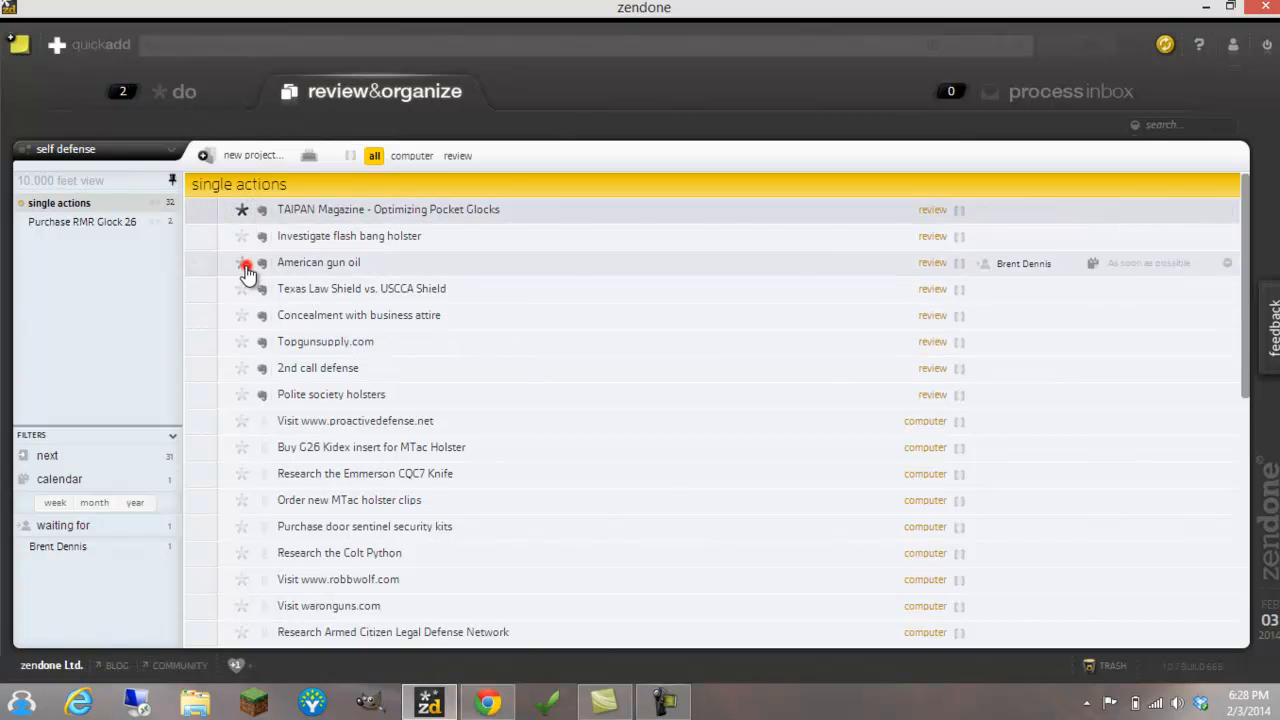
pyautogui.click(241, 342)
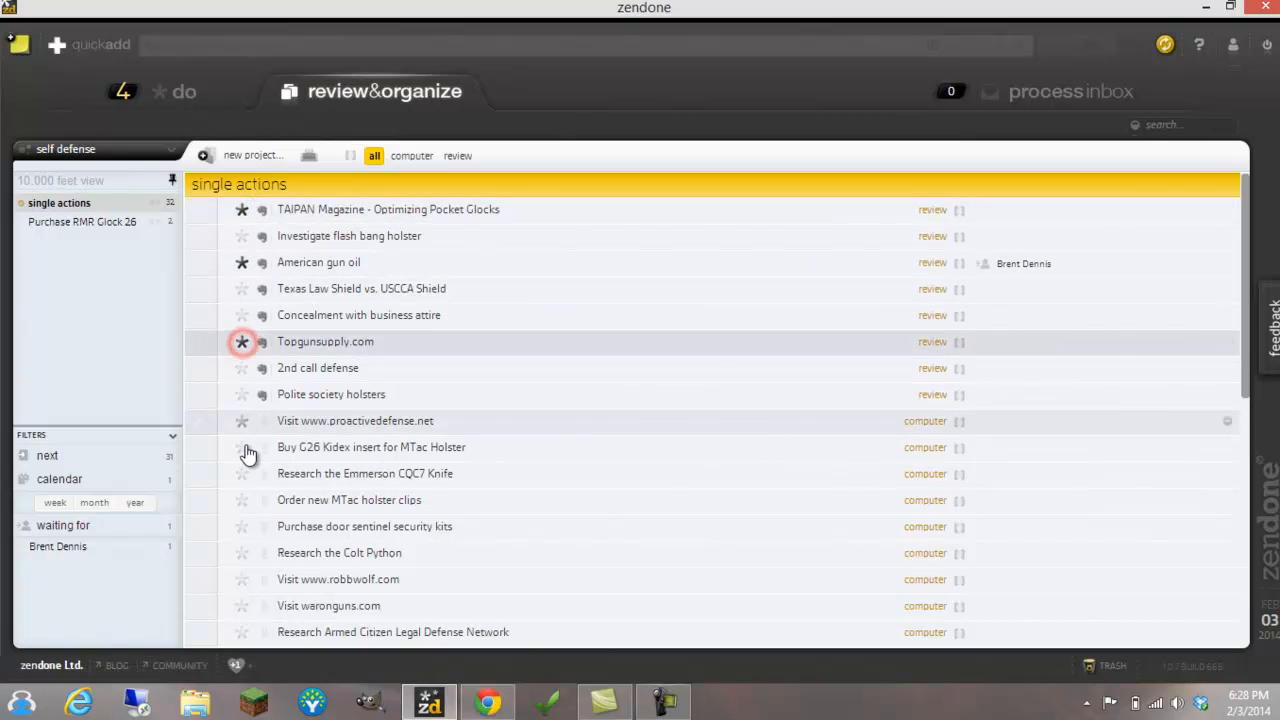
pyautogui.click(242, 527)
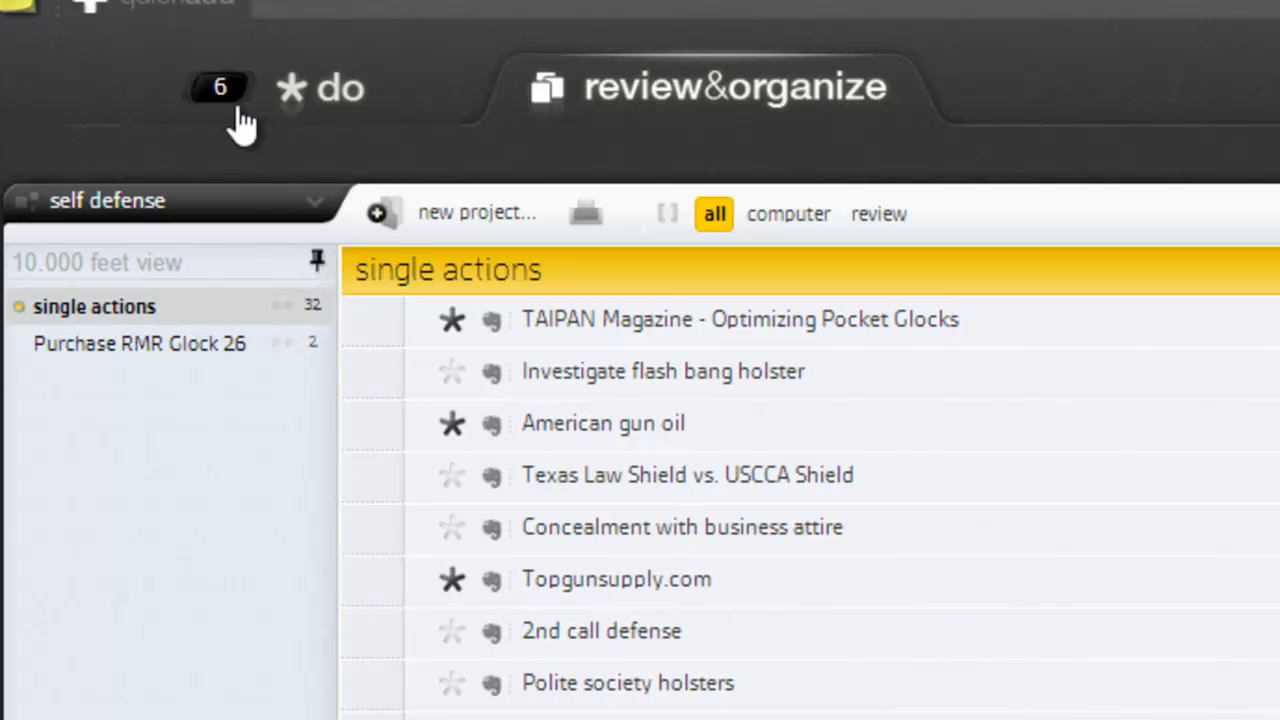
pyautogui.click(453, 582)
pyautogui.click(453, 581)
# Check the starred actions in the do list, and star "Research the rmr red dot sighting system" in the "Purchase RMR Glock 26" project
pyautogui.click(372, 90)
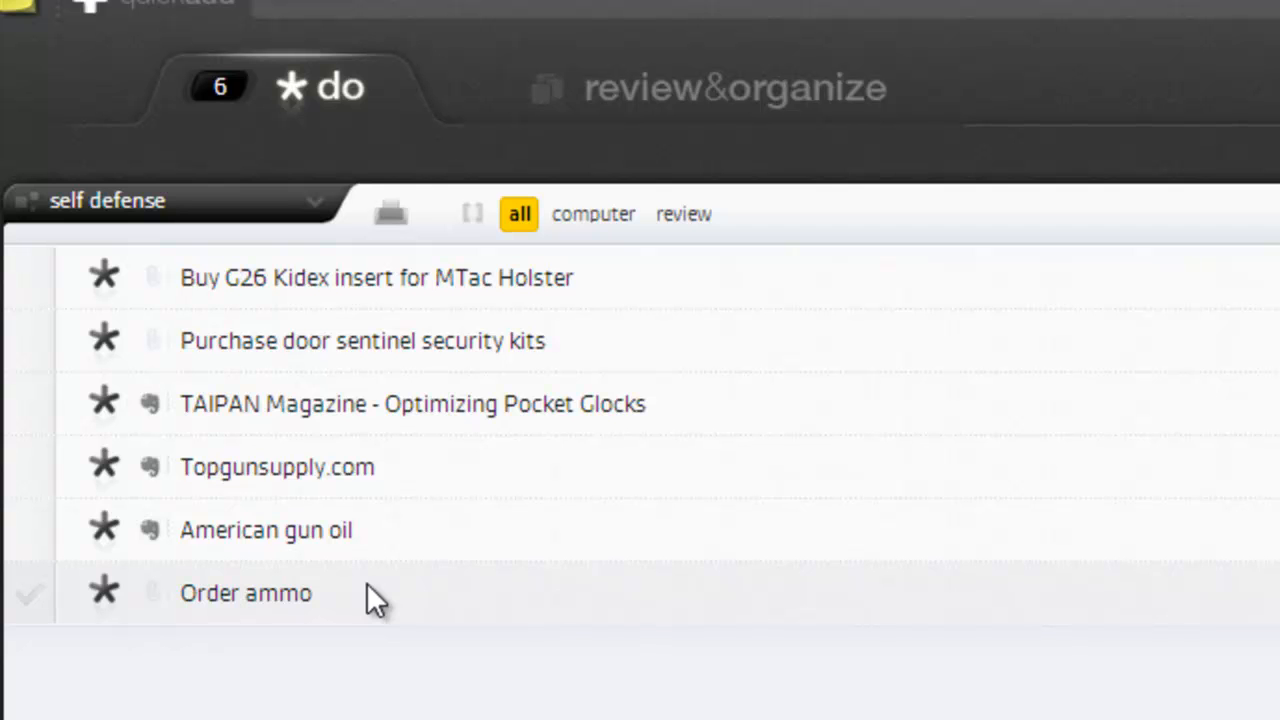
pyautogui.click(722, 90)
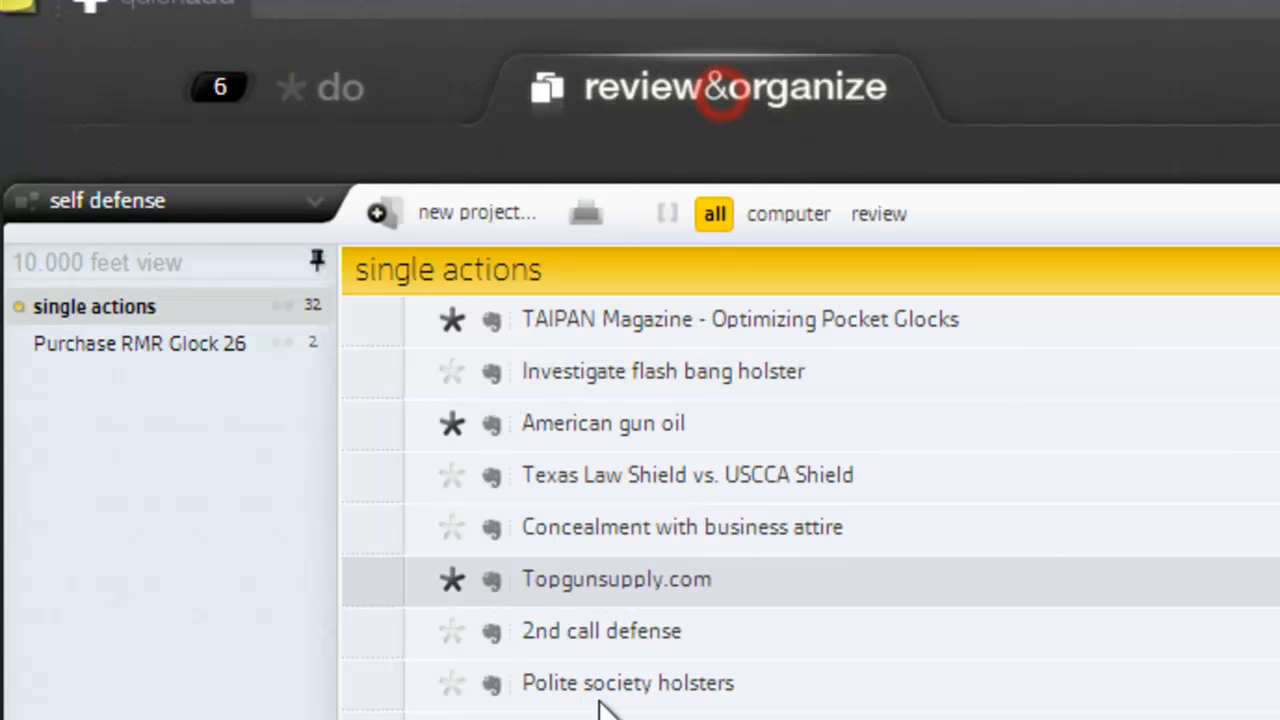
pyautogui.scroll(-10, 710, 510)
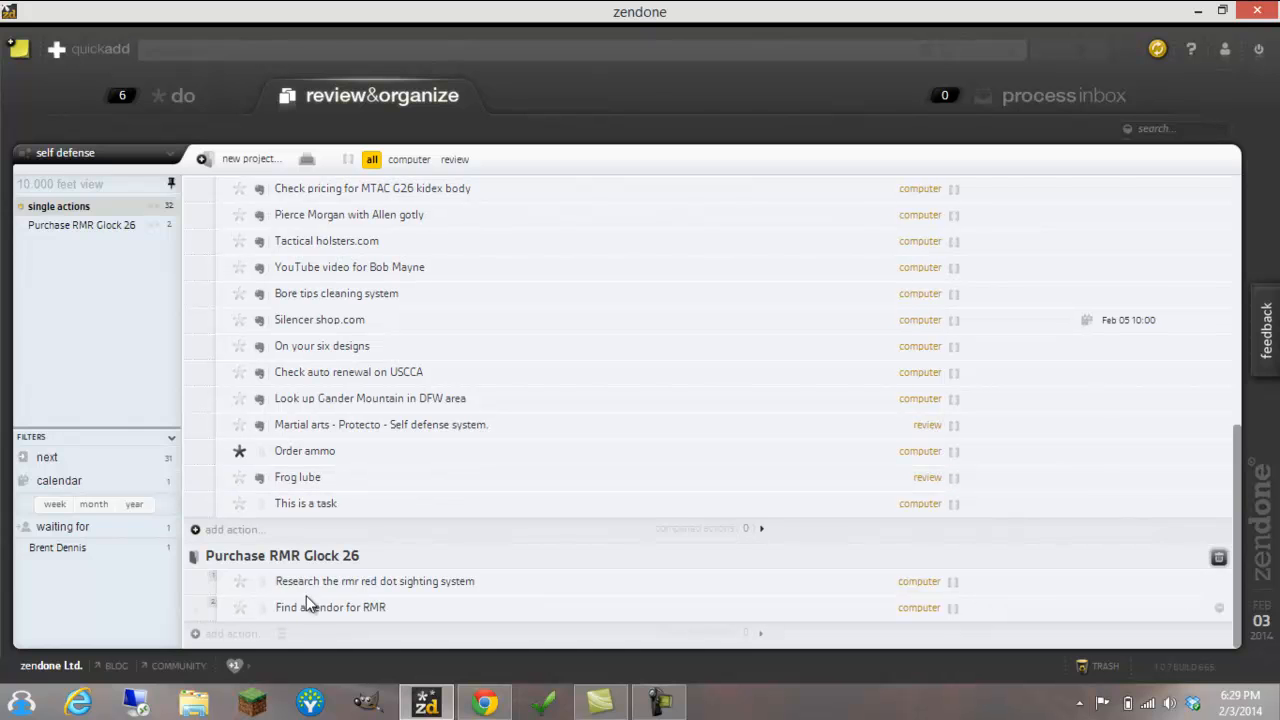
pyautogui.click(240, 581)
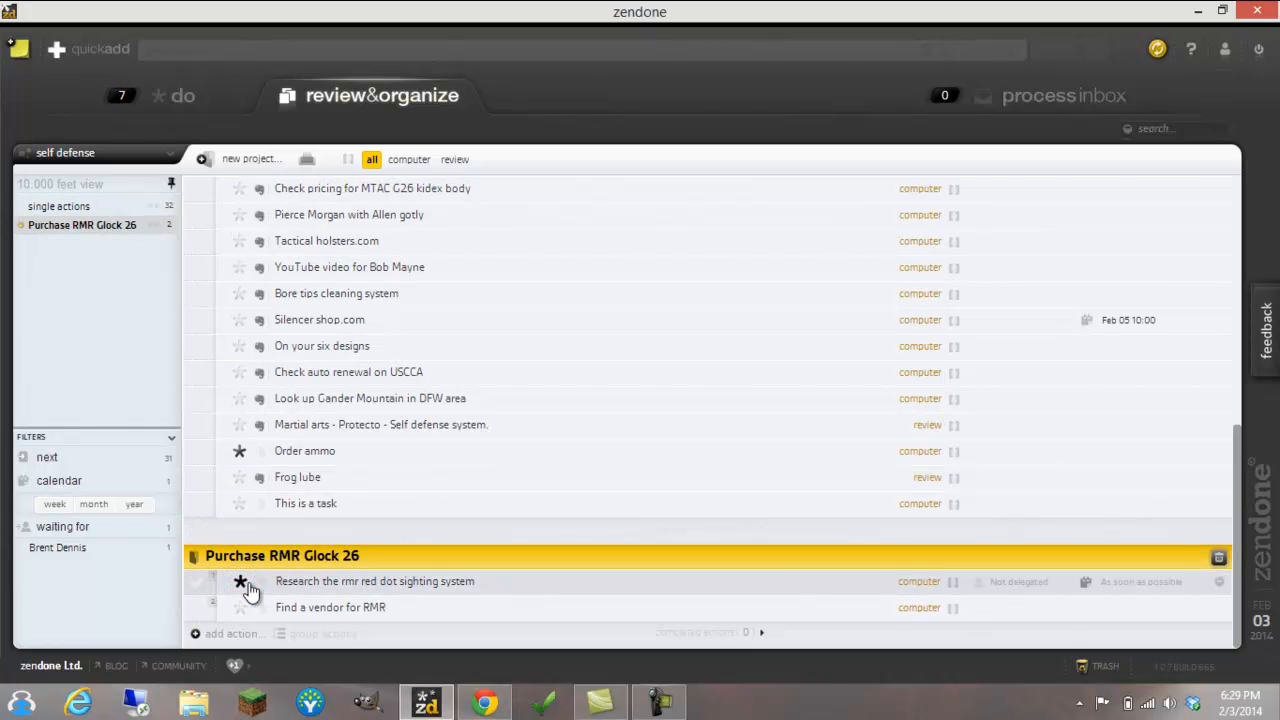
# View the starred actions in the do list by the review context and by the computer context, and show all of them again
pyautogui.click(186, 98)
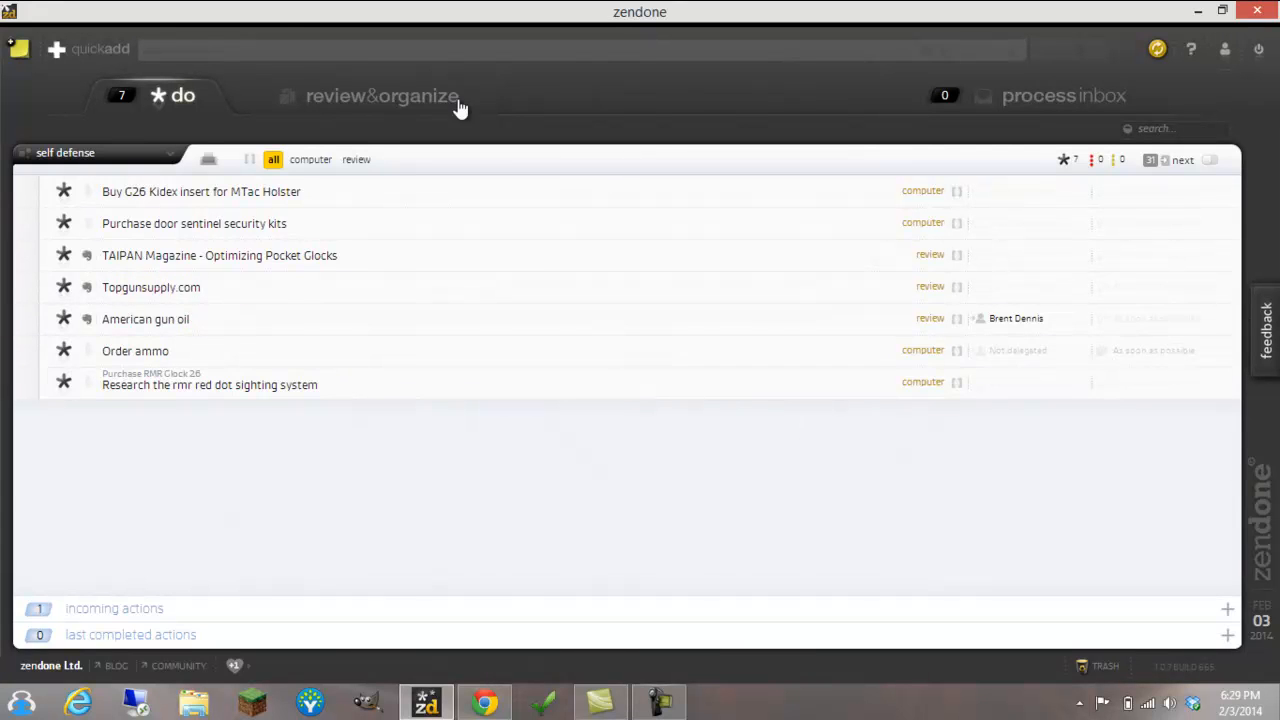
pyautogui.click(357, 160)
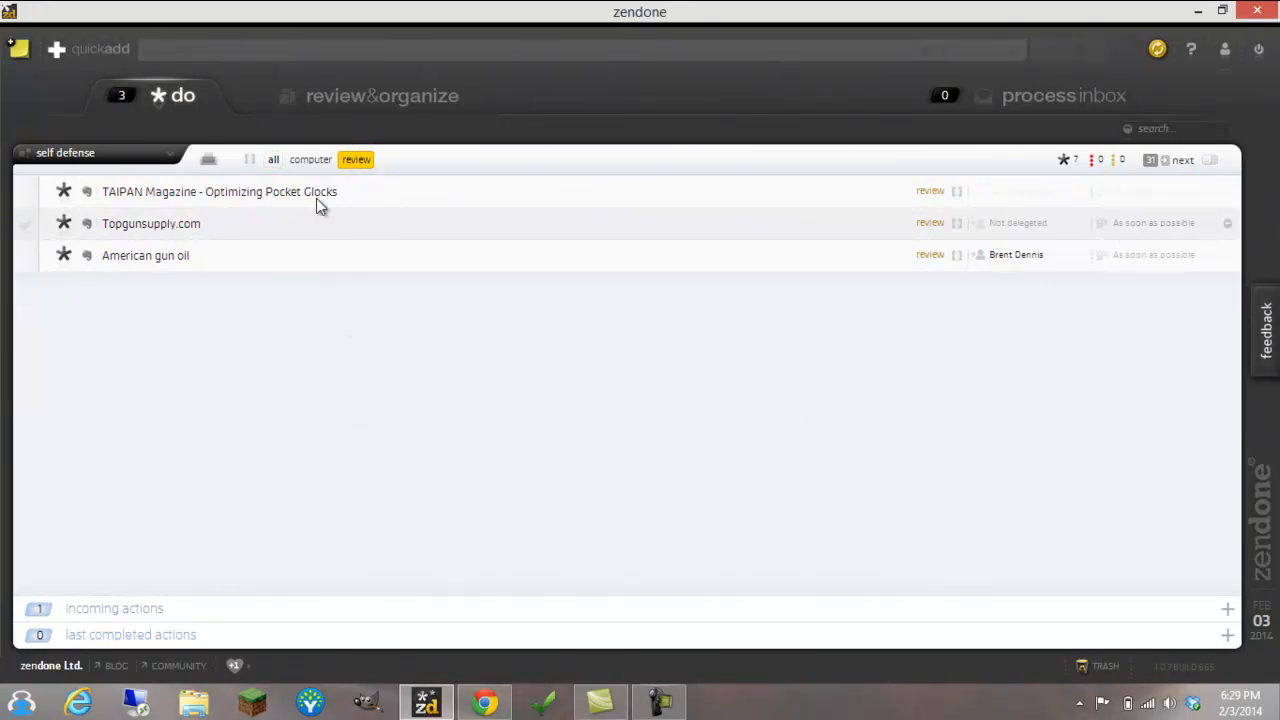
pyautogui.click(312, 160)
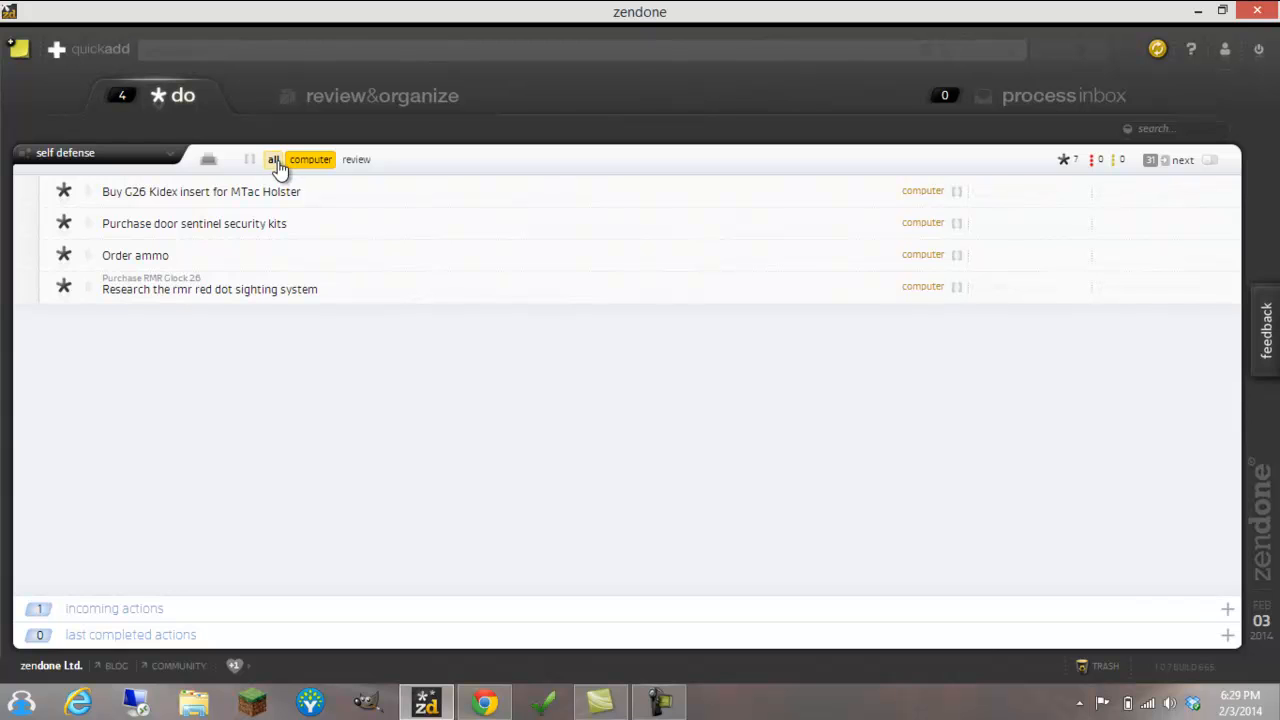
pyautogui.click(273, 160)
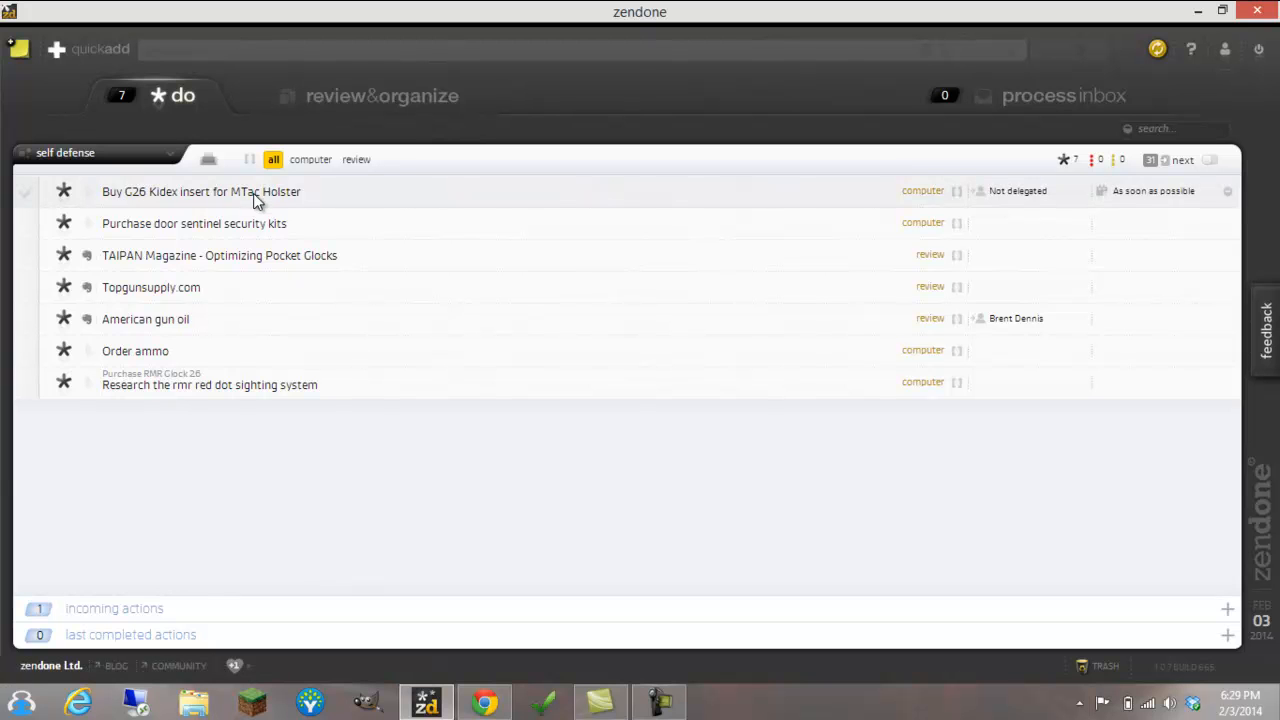
# Expand the incoming actions and the last completed actions to view them, and collapse both sections
pyautogui.click(113, 608)
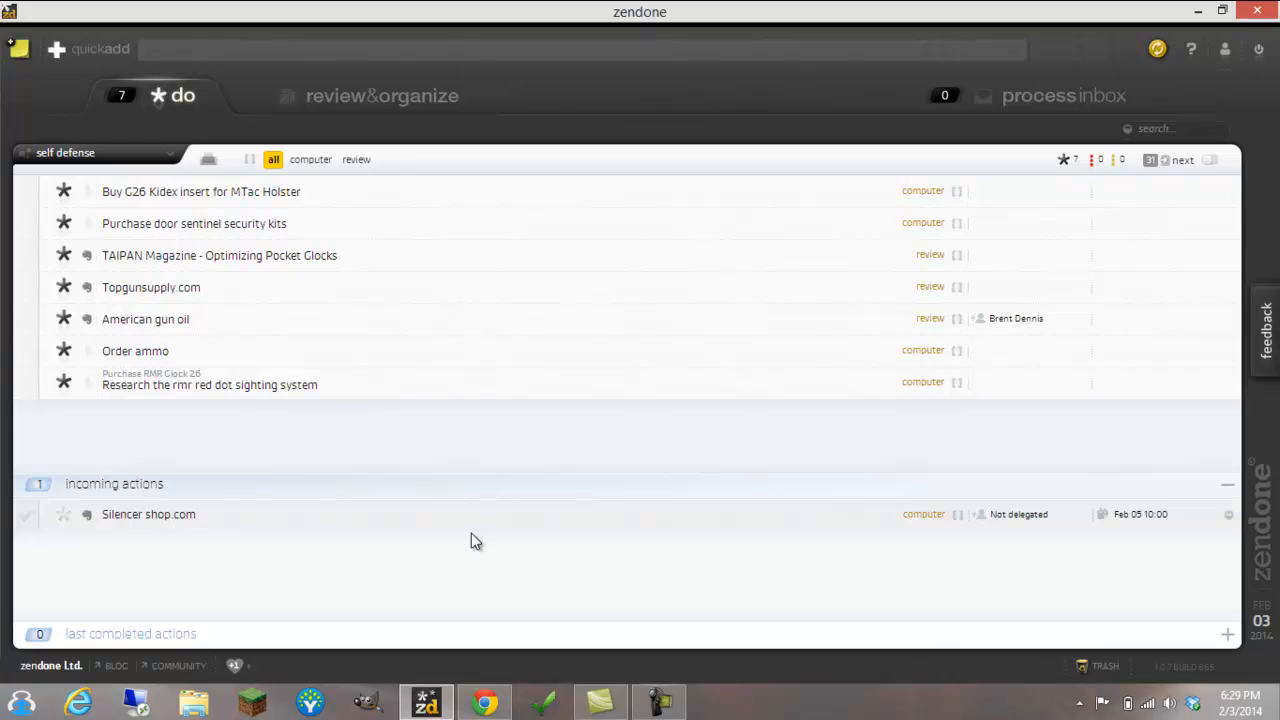
pyautogui.click(148, 634)
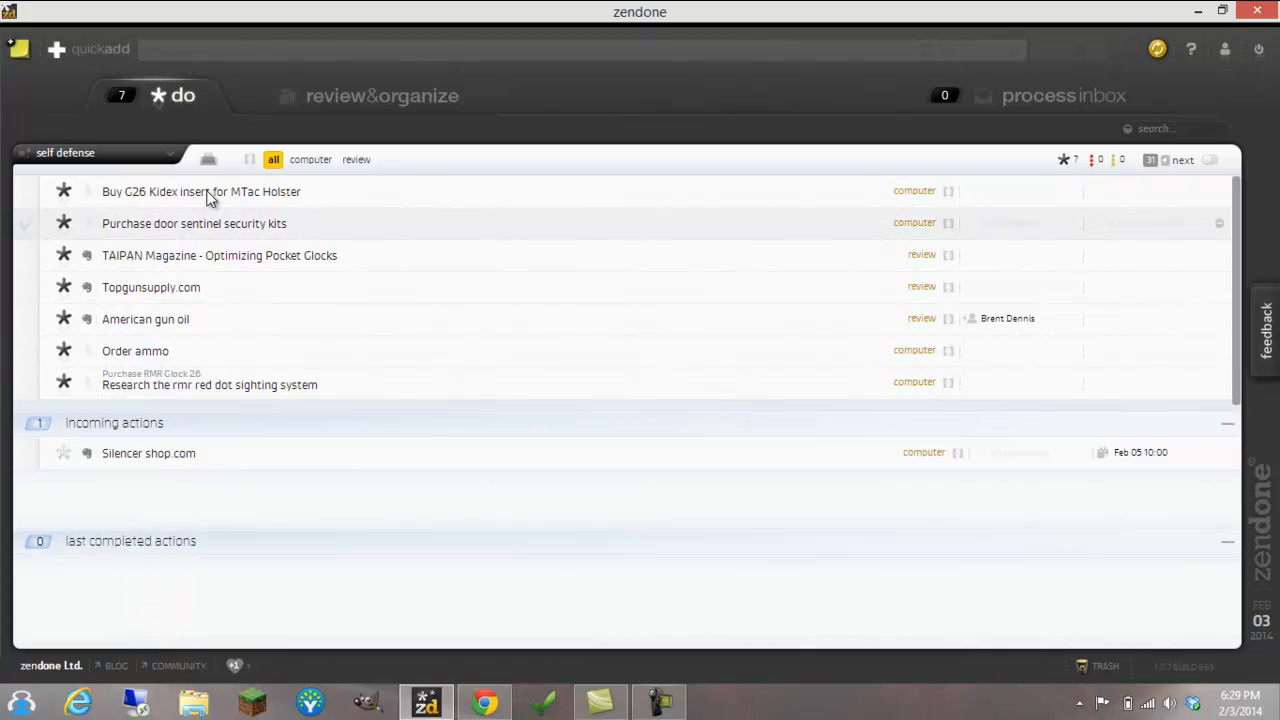
pyautogui.click(130, 545)
pyautogui.click(142, 484)
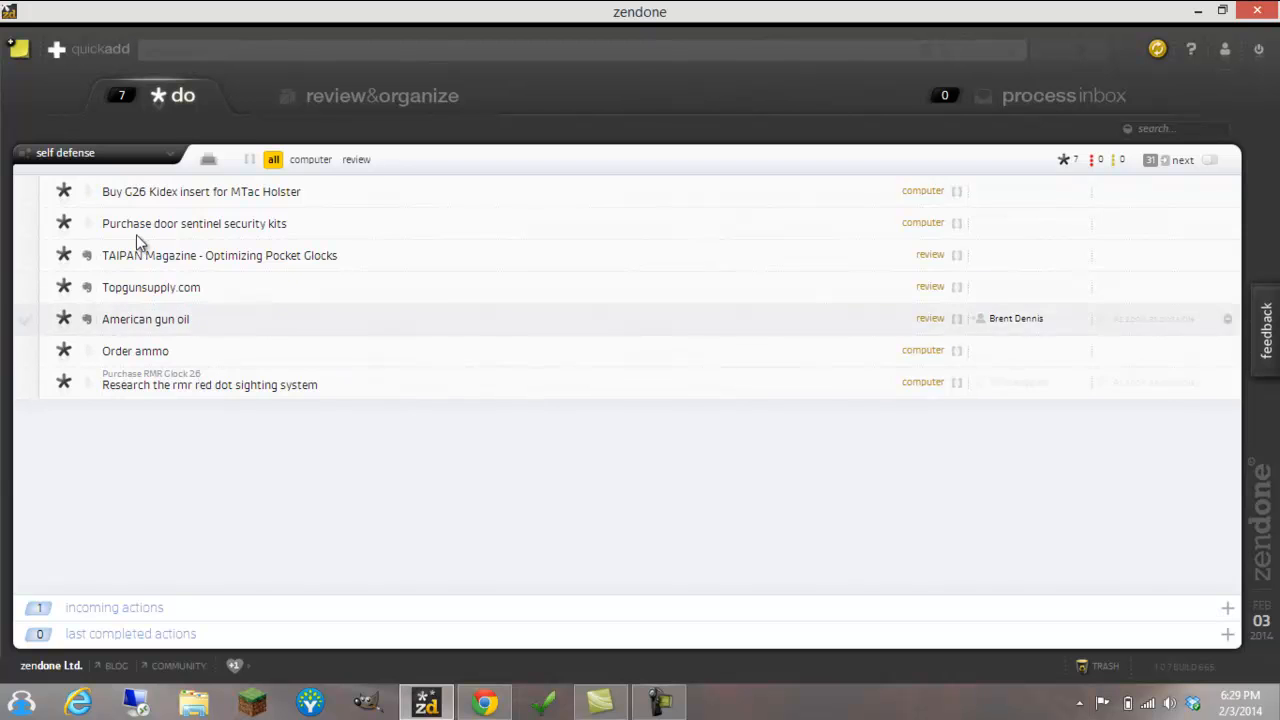
# Return to the review & organize lists to view the filters, and open the inbox for processing
pyautogui.click(400, 97)
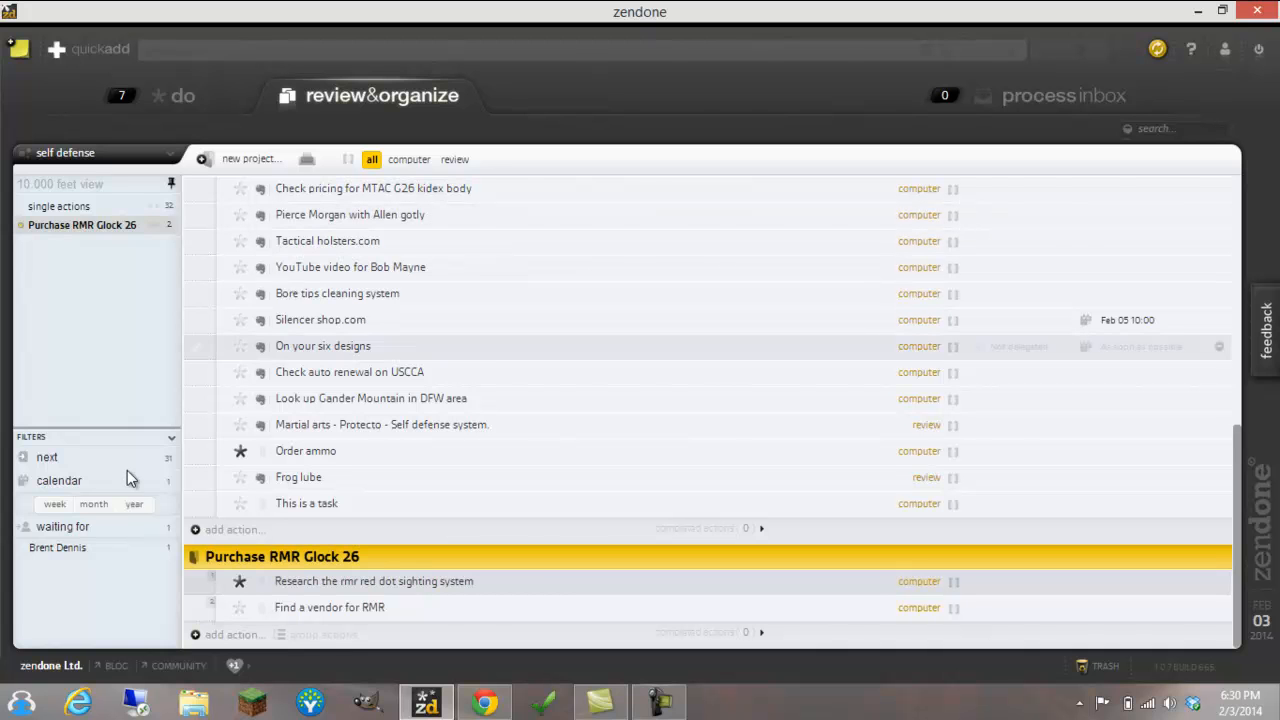
pyautogui.click(88, 535)
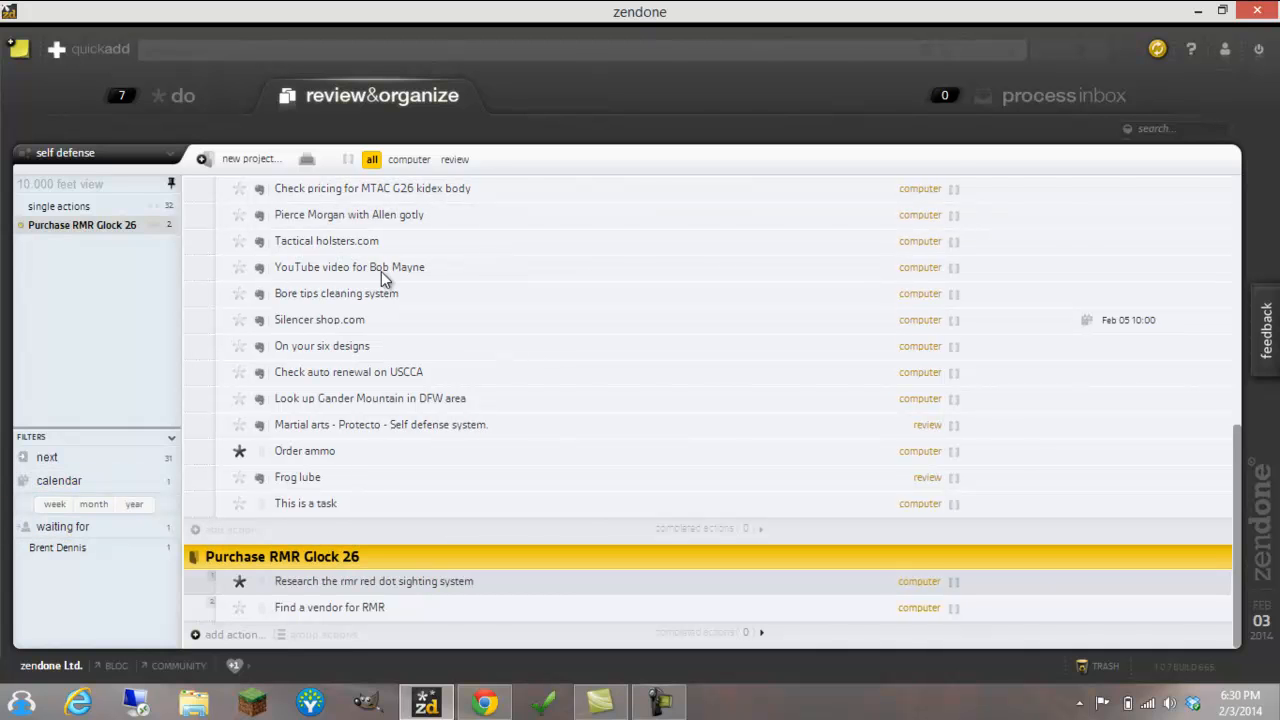
pyautogui.click(1036, 100)
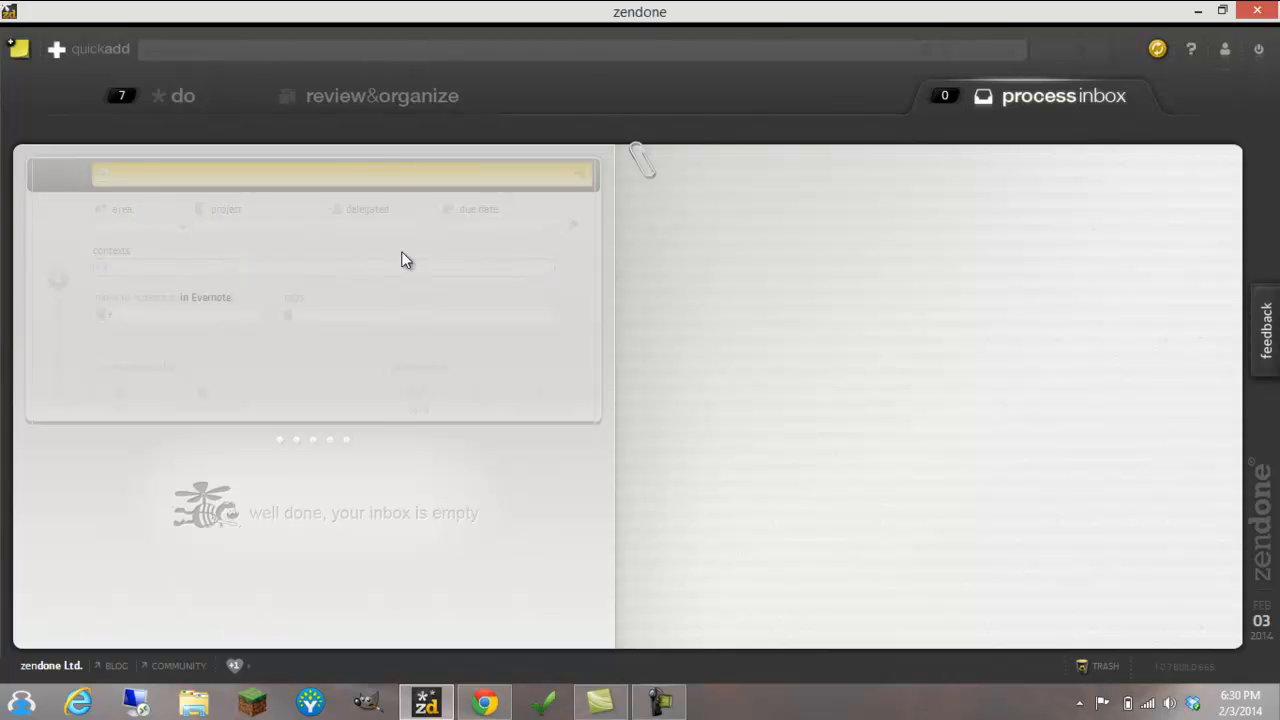
# Collect a new note titled "This is a test" with the body "This is text in the body" to the inbox
pyautogui.click(20, 52)
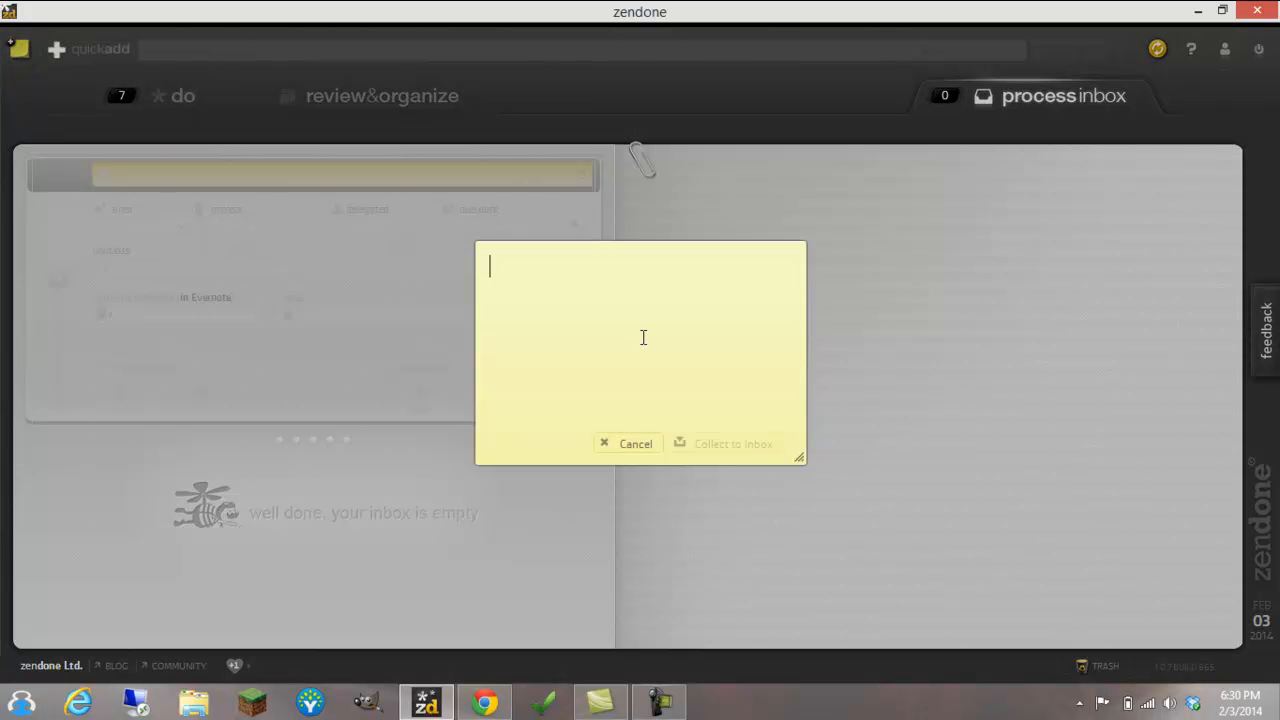
pyautogui.write('This is a te')
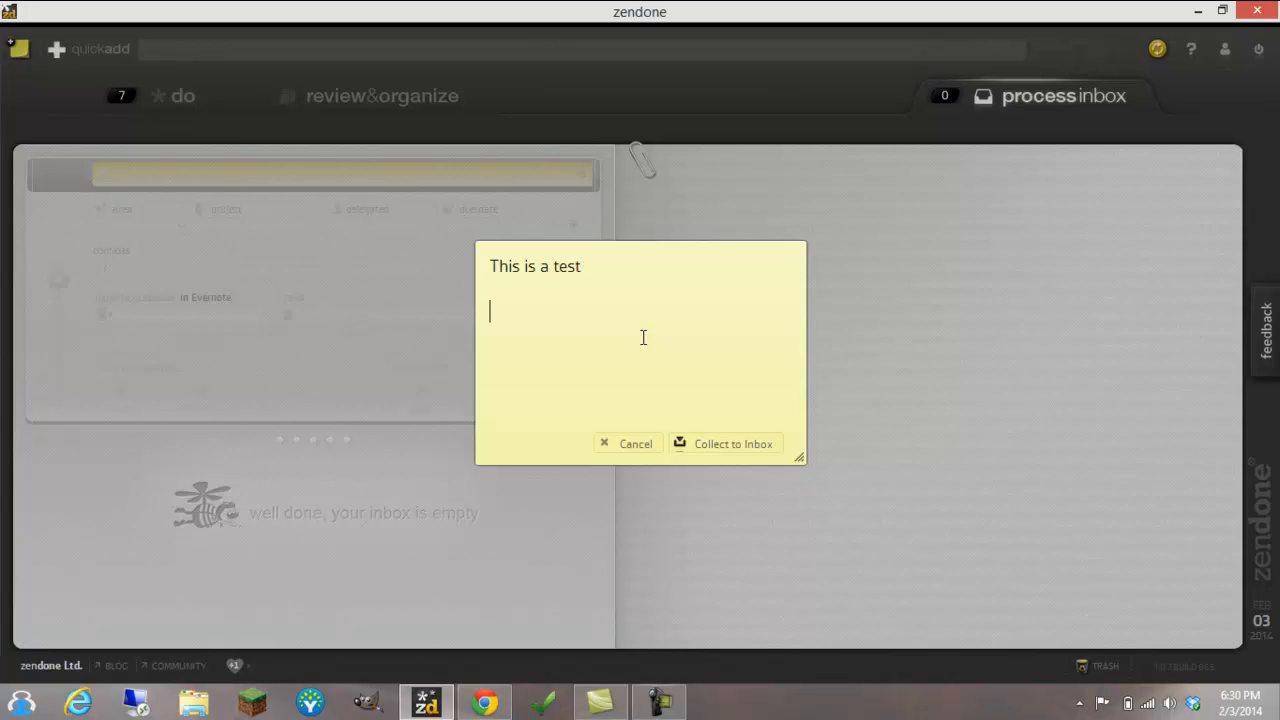
pyautogui.write('st')
pyautogui.press('Return')
pyautogui.press('Return')
pyautogui.write('This is text in the body')
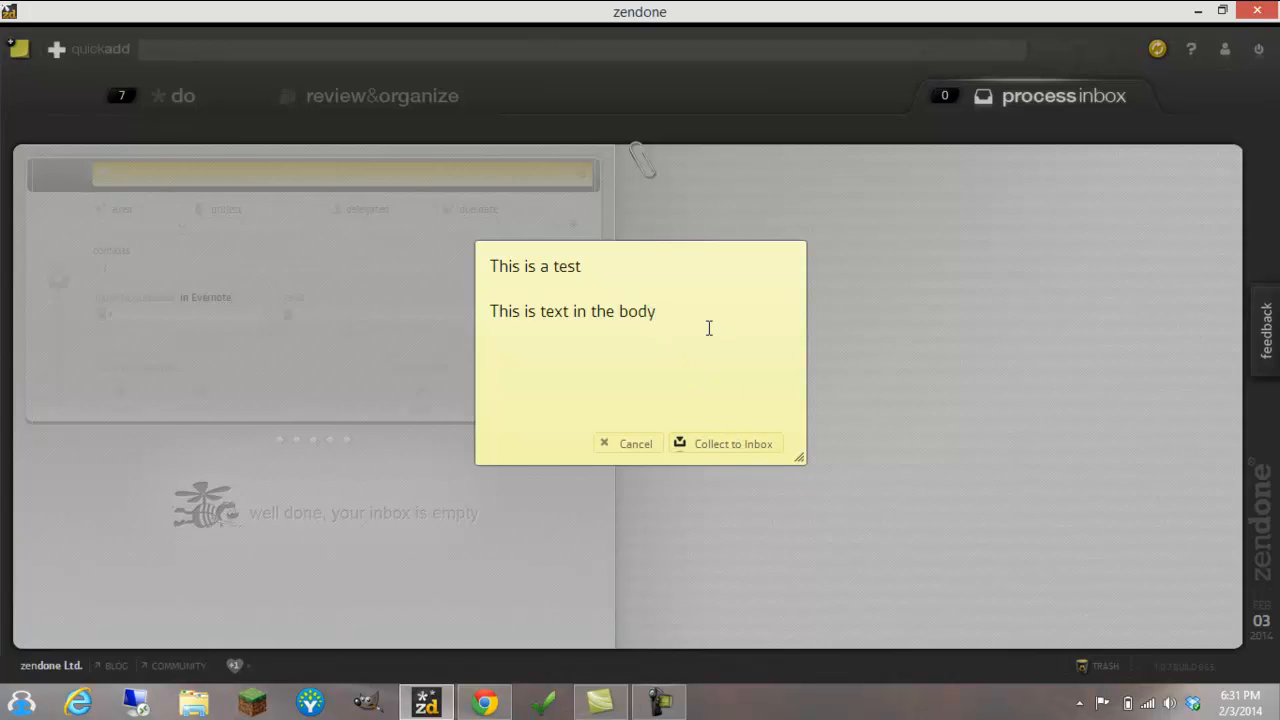
pyautogui.click(728, 444)
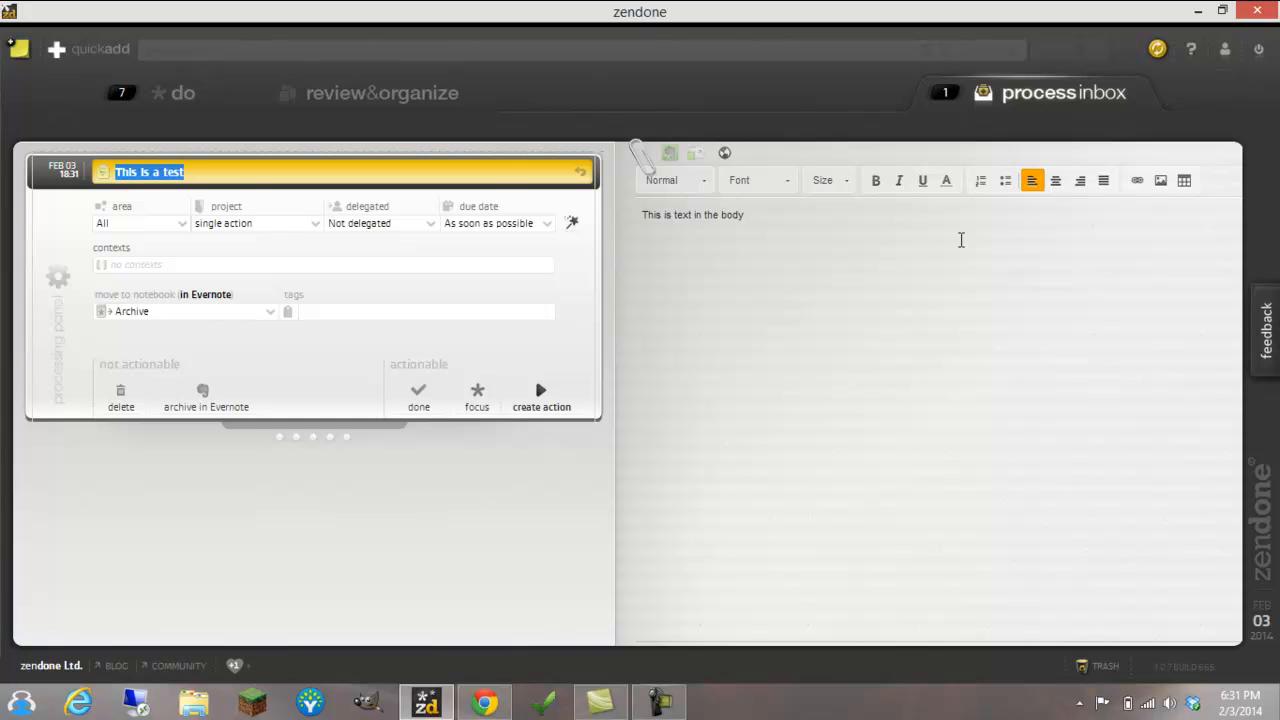
# Collect a second note titled "This is another test" with the body "Zendone is cool" to the inbox
pyautogui.click(20, 52)
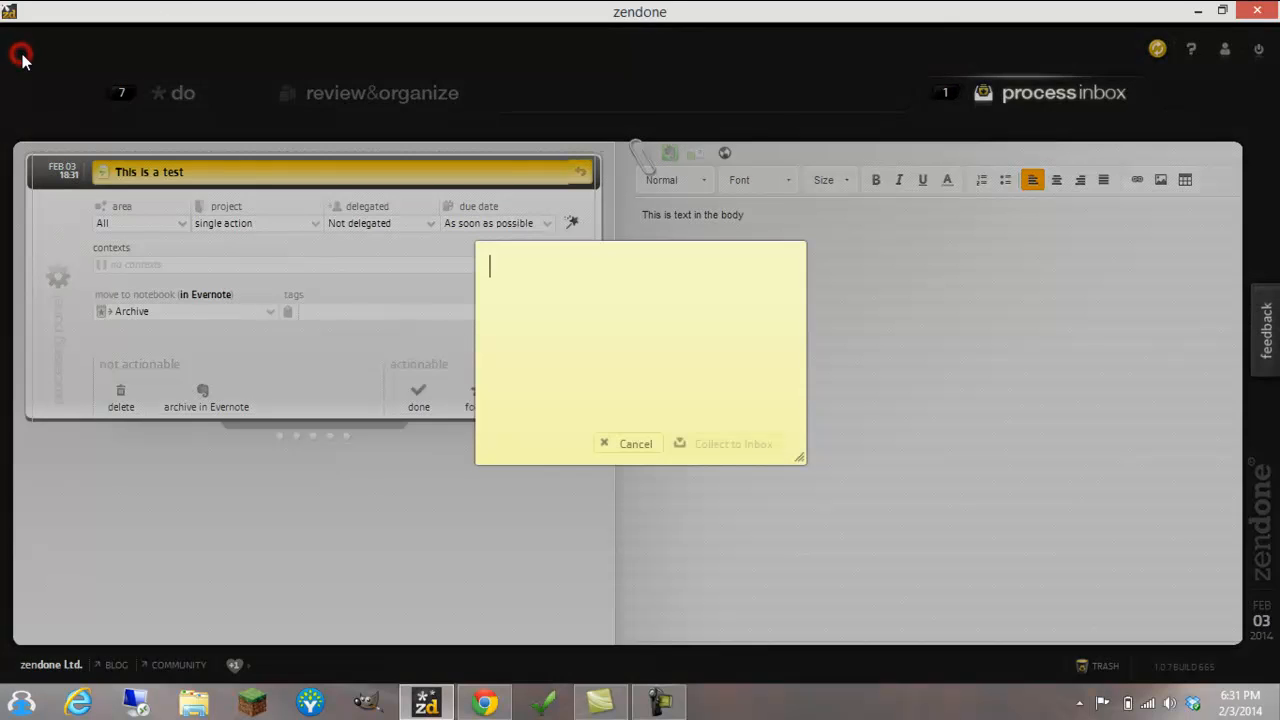
pyautogui.write('Th')
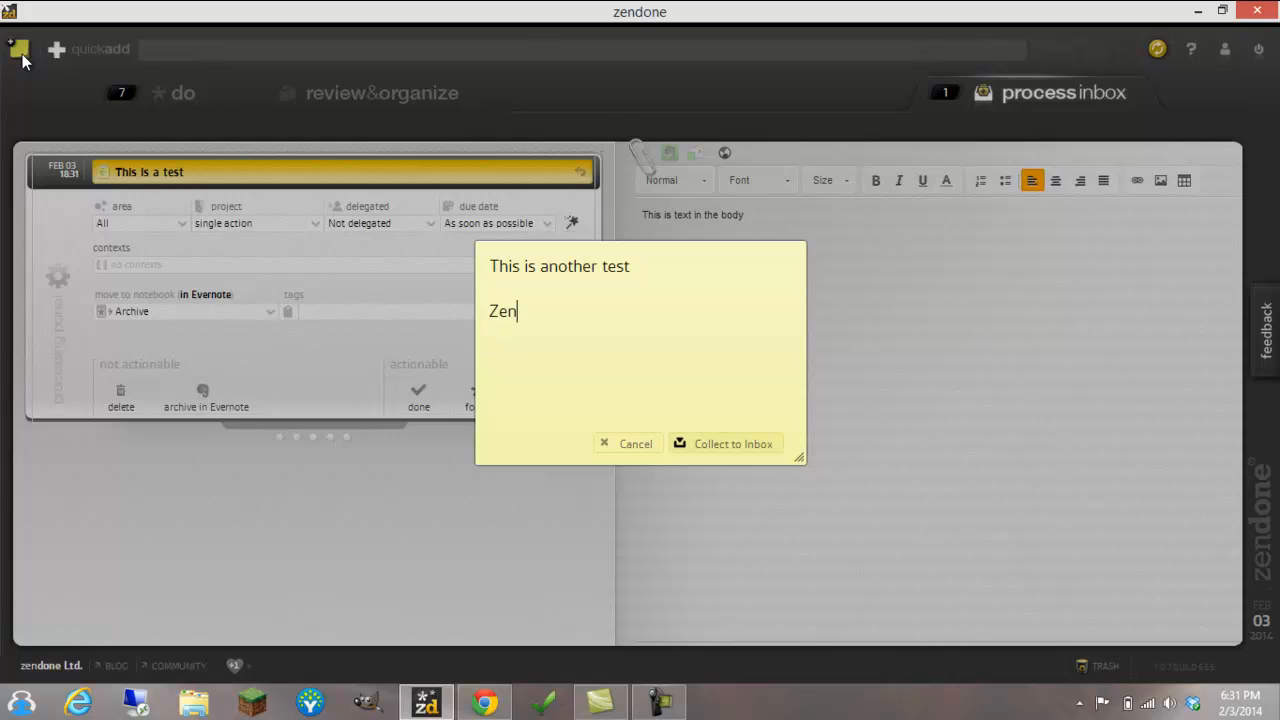
pyautogui.write('is cool')
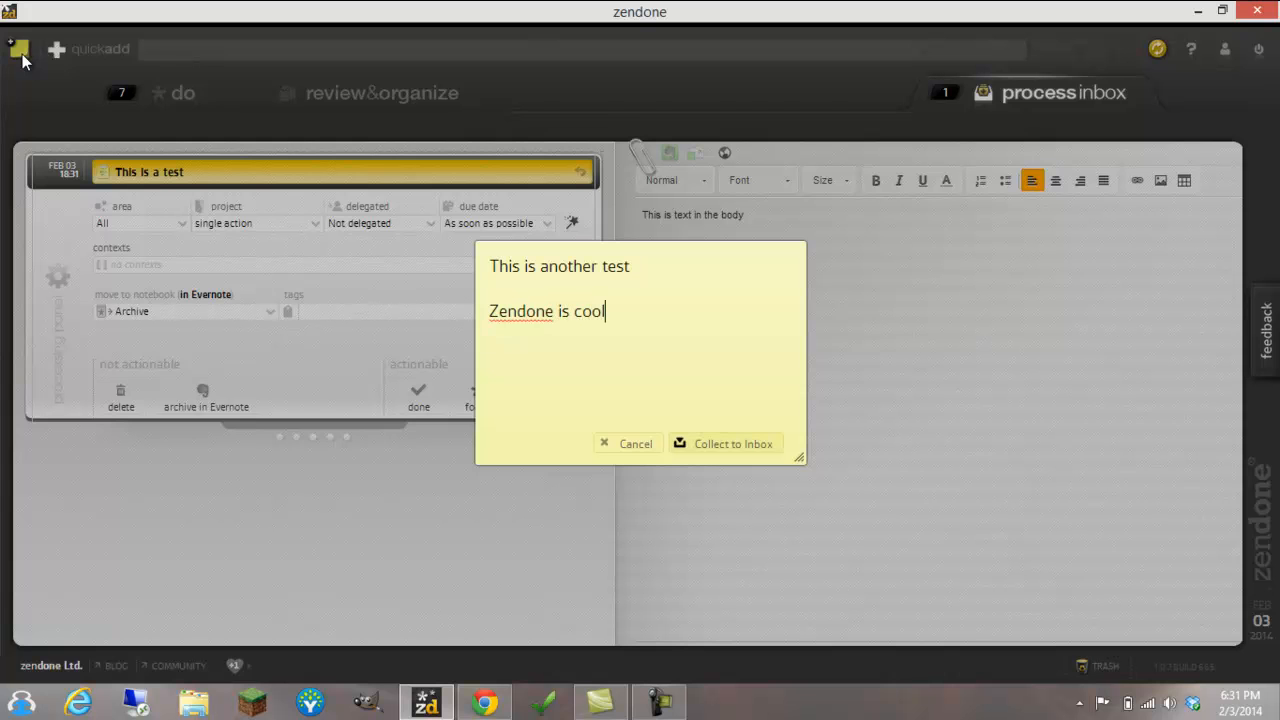
pyautogui.click(737, 447)
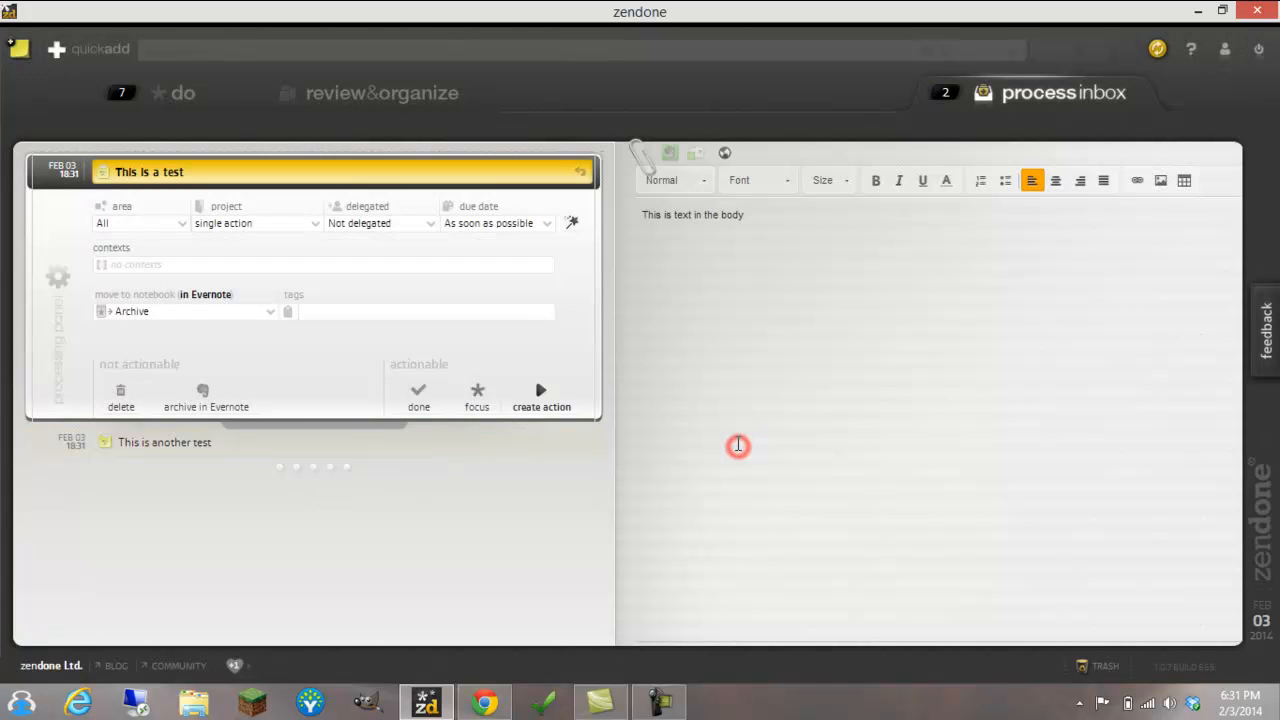
# Assign the "This is a test" inbox item to the Self Defense area
pyautogui.click(170, 447)
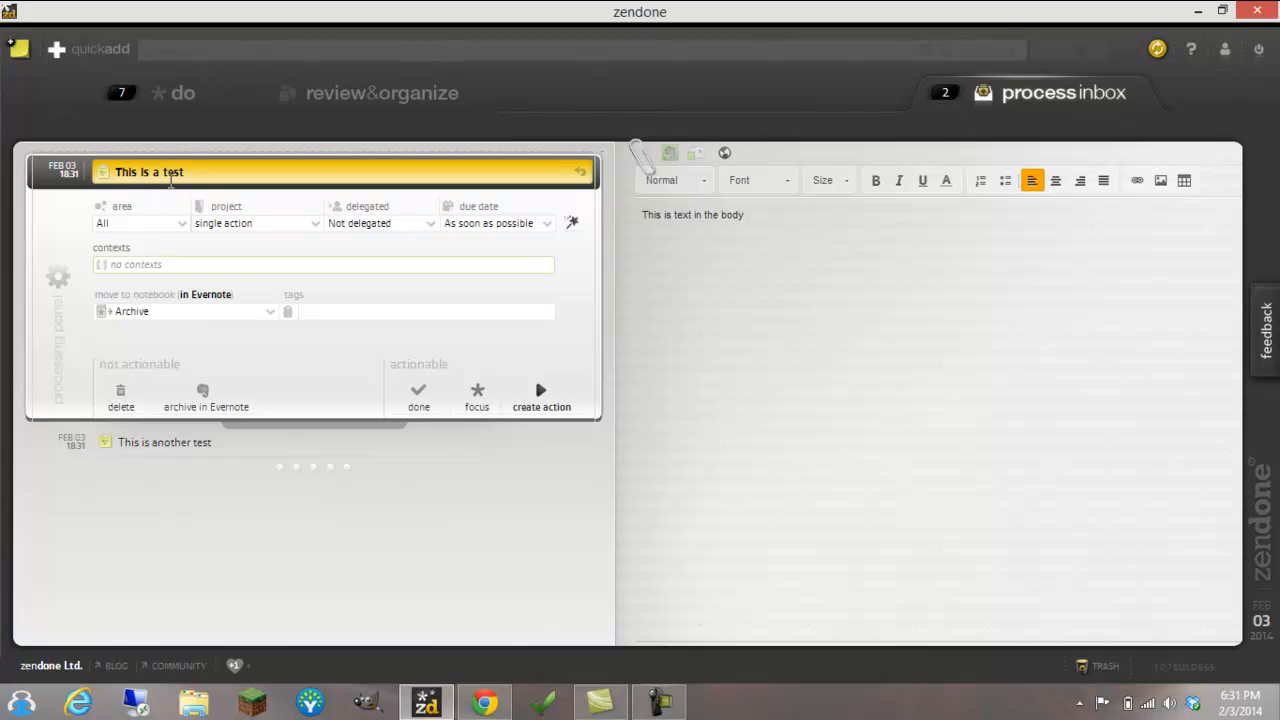
pyautogui.click(186, 226)
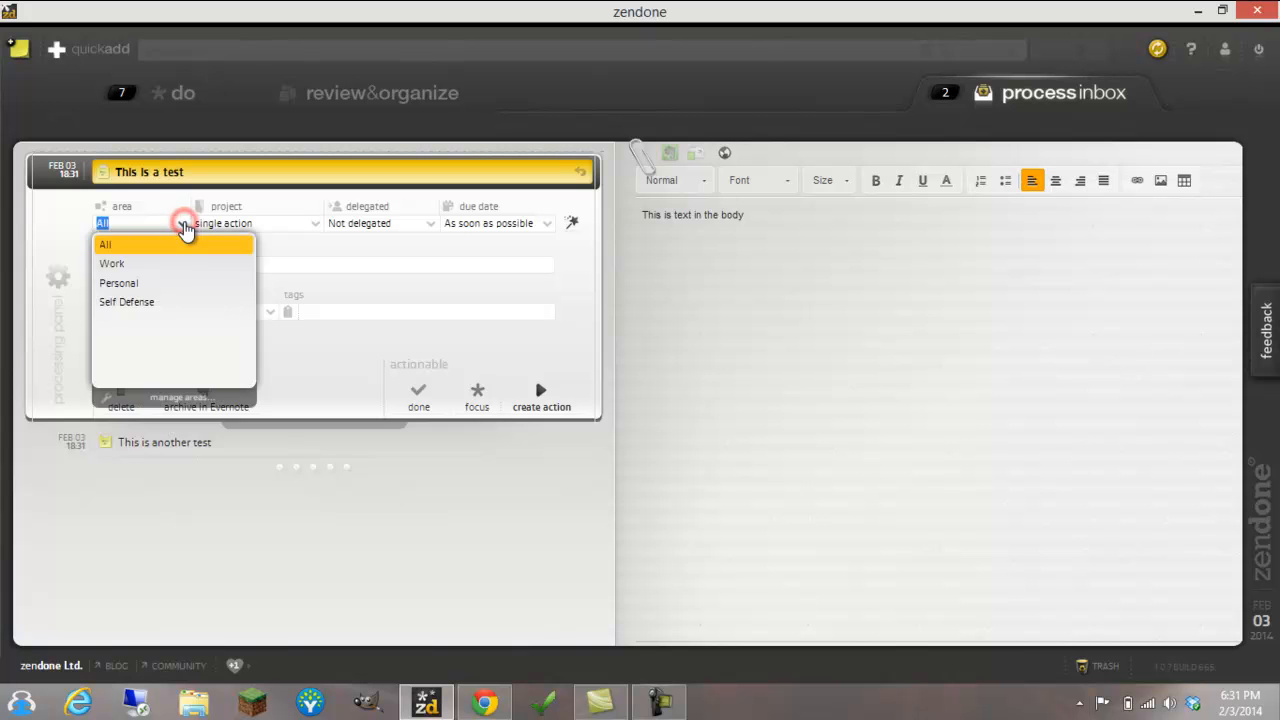
pyautogui.click(155, 303)
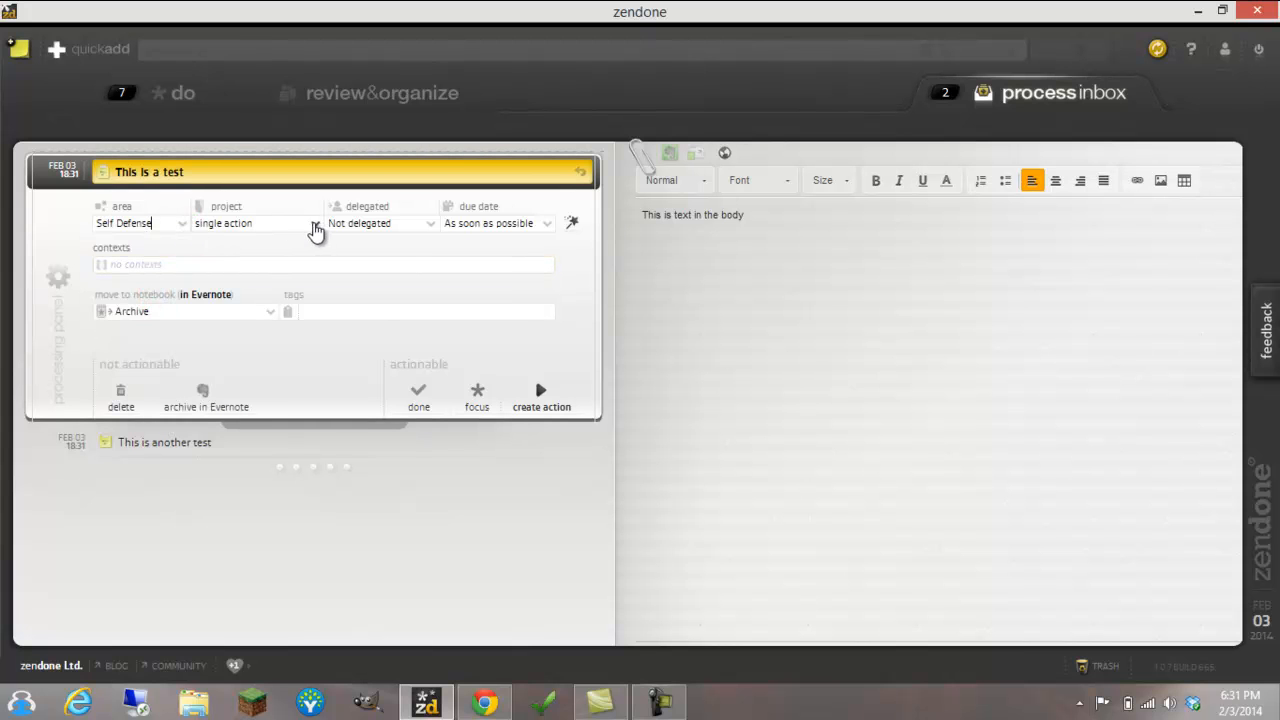
# Examine the project choices for the "This is a test" item, then review its combined area, project, delegation and due date options without changing them
pyautogui.click(314, 223)
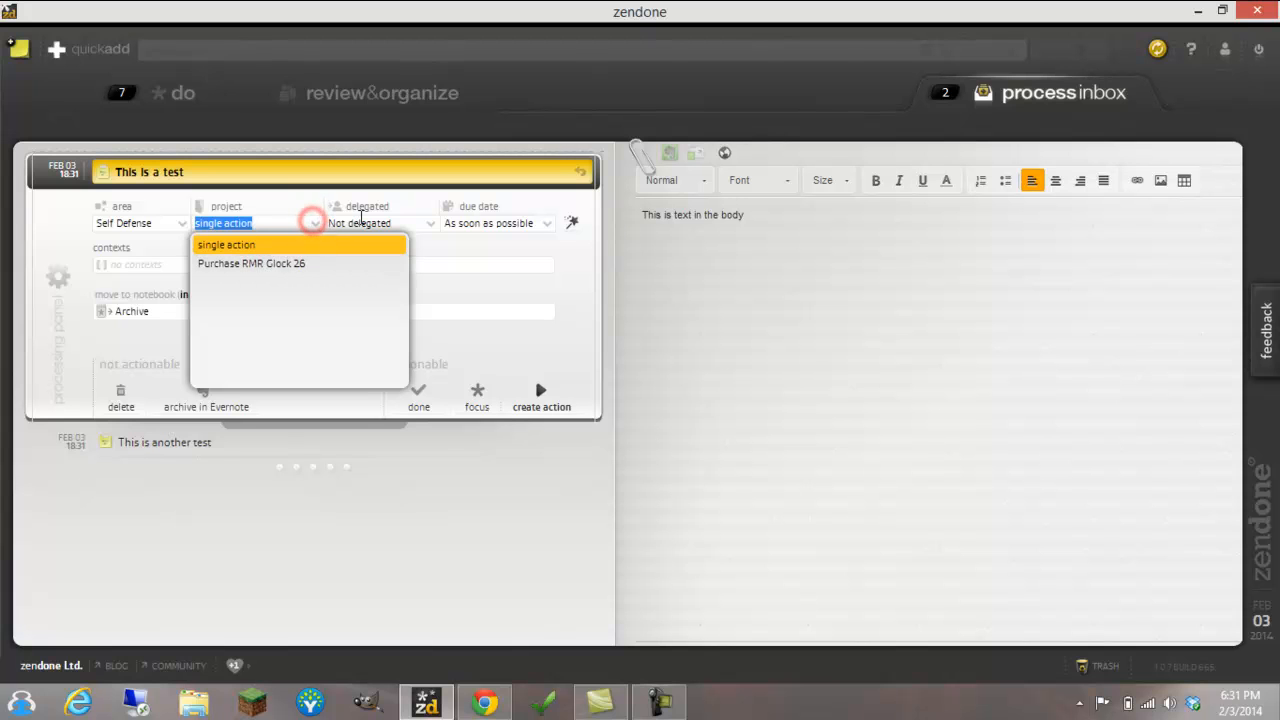
pyautogui.click(265, 222)
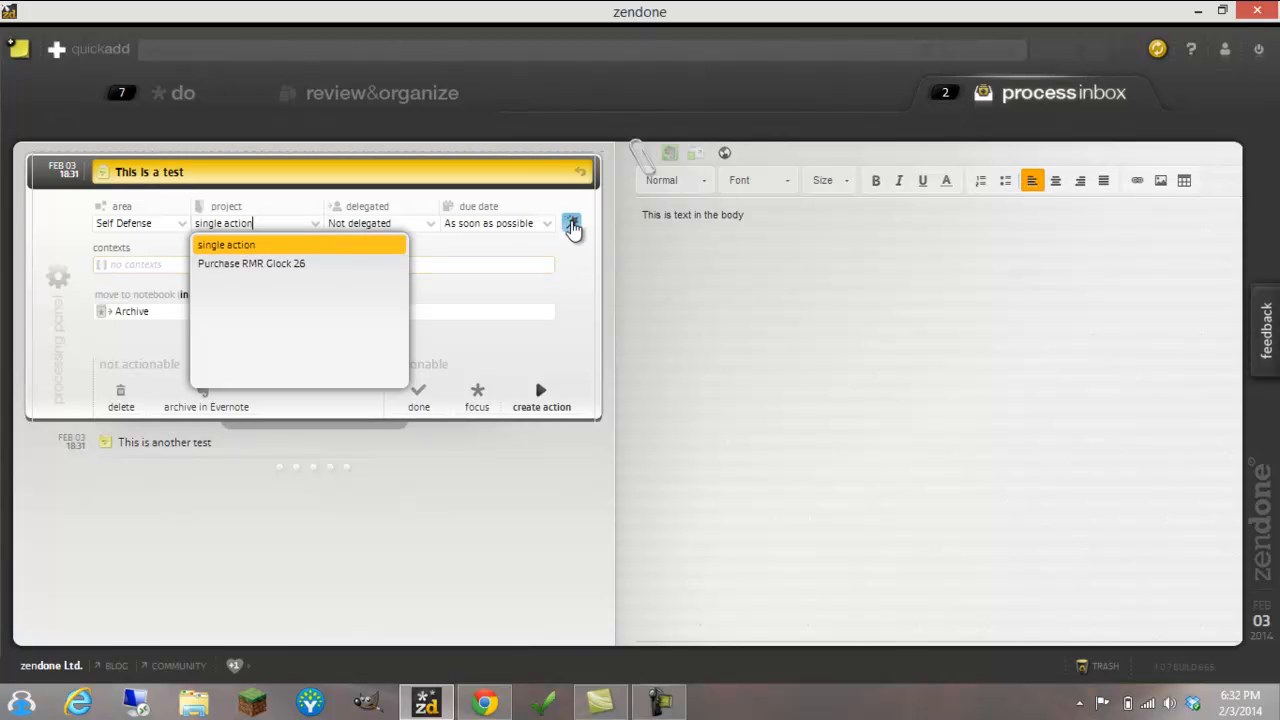
pyautogui.click(572, 224)
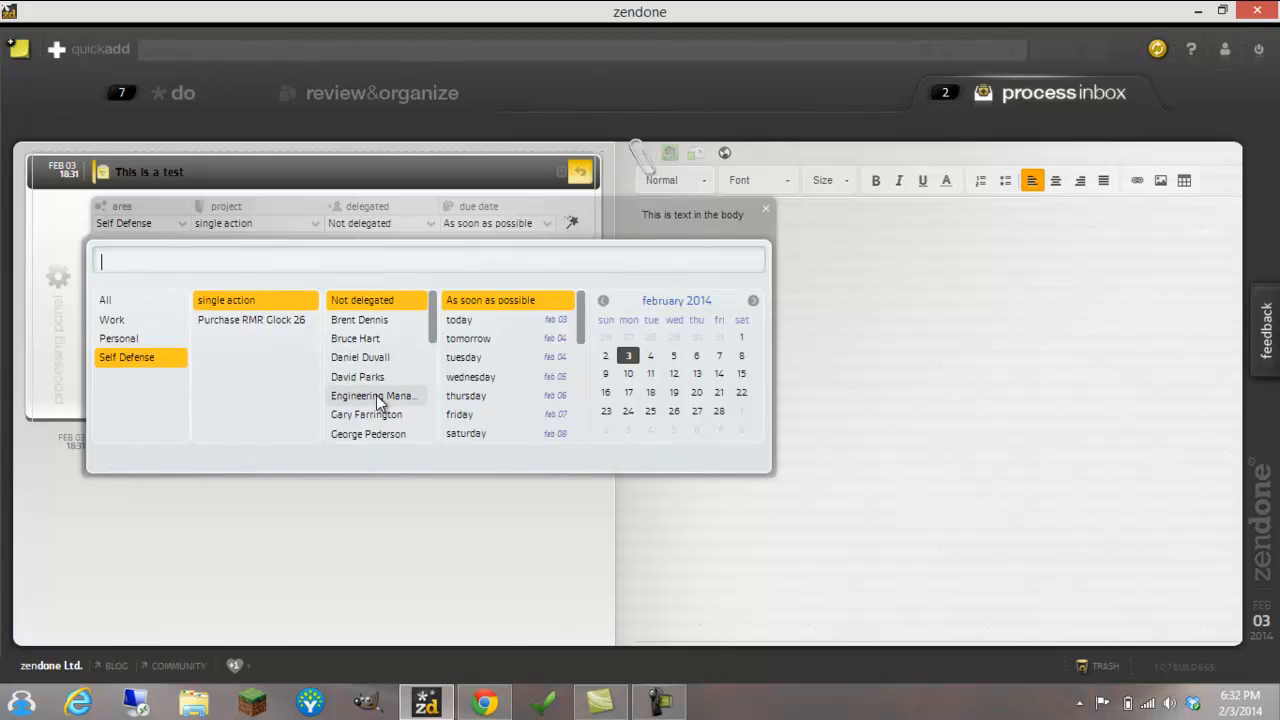
pyautogui.scroll(-5, 384, 368)
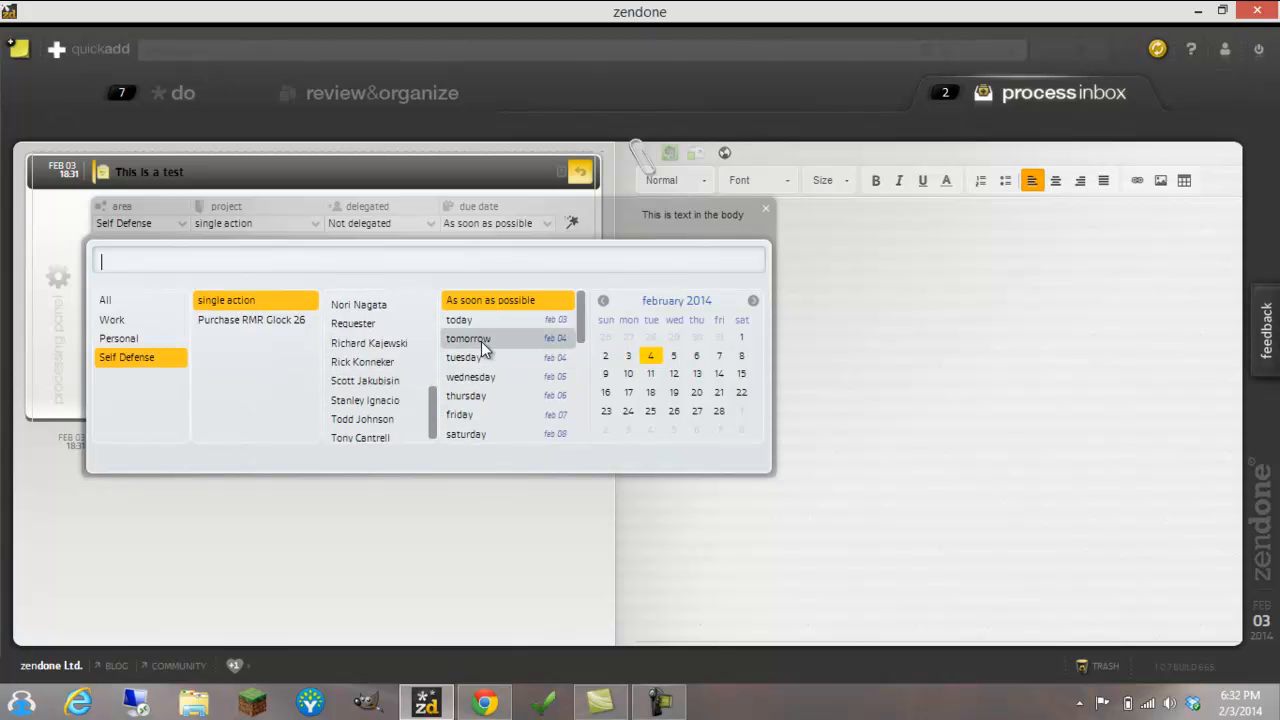
pyautogui.click(766, 208)
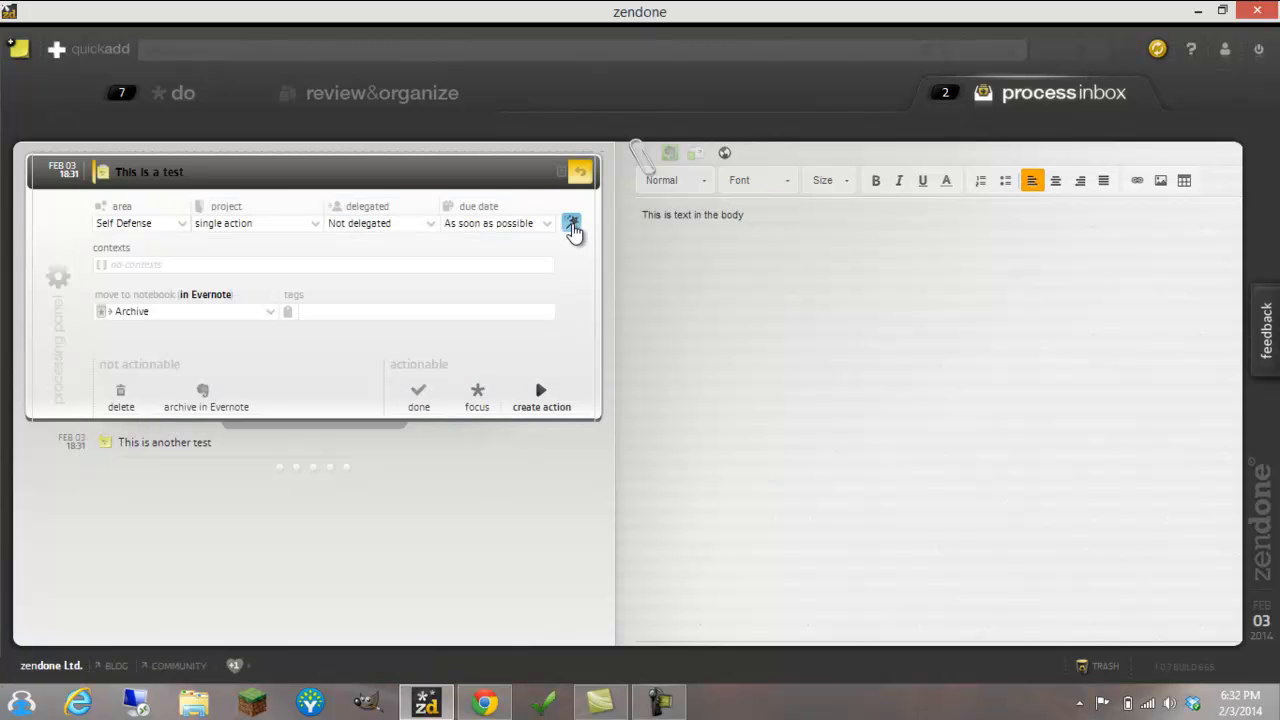
# Assign the call context to the "This is a test" item and create an action from it
pyautogui.click(191, 272)
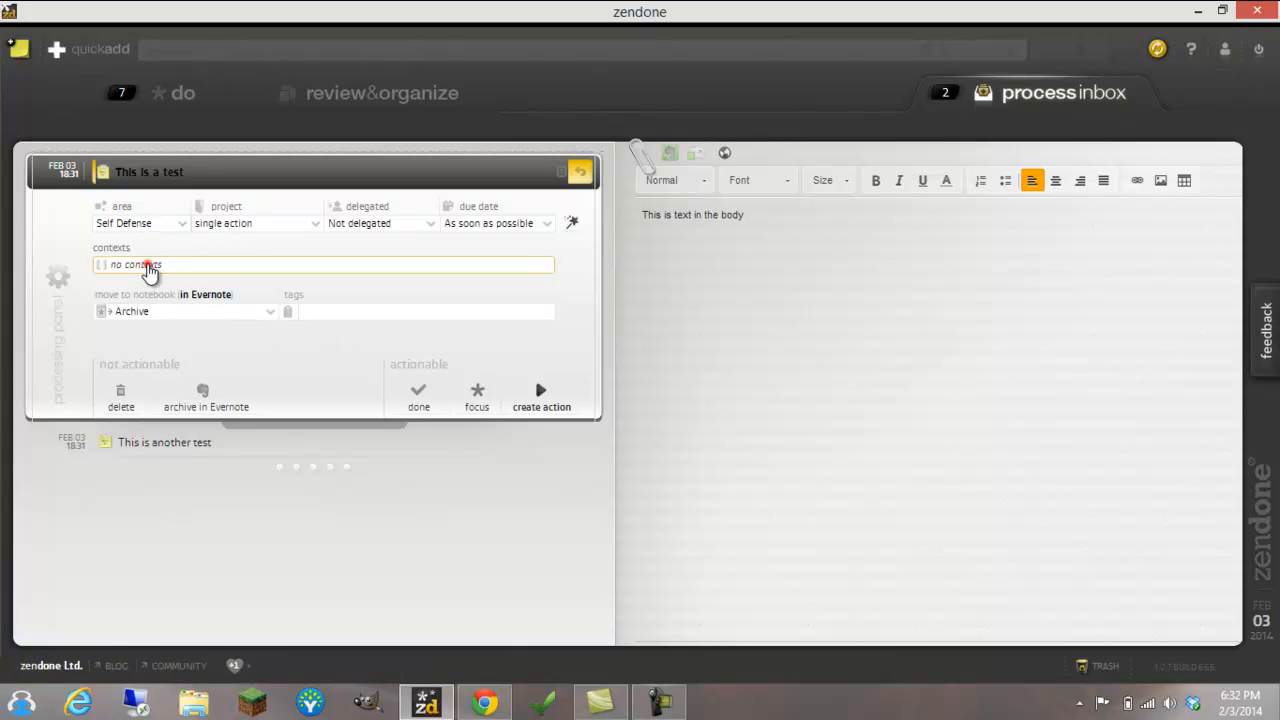
pyautogui.click(150, 265)
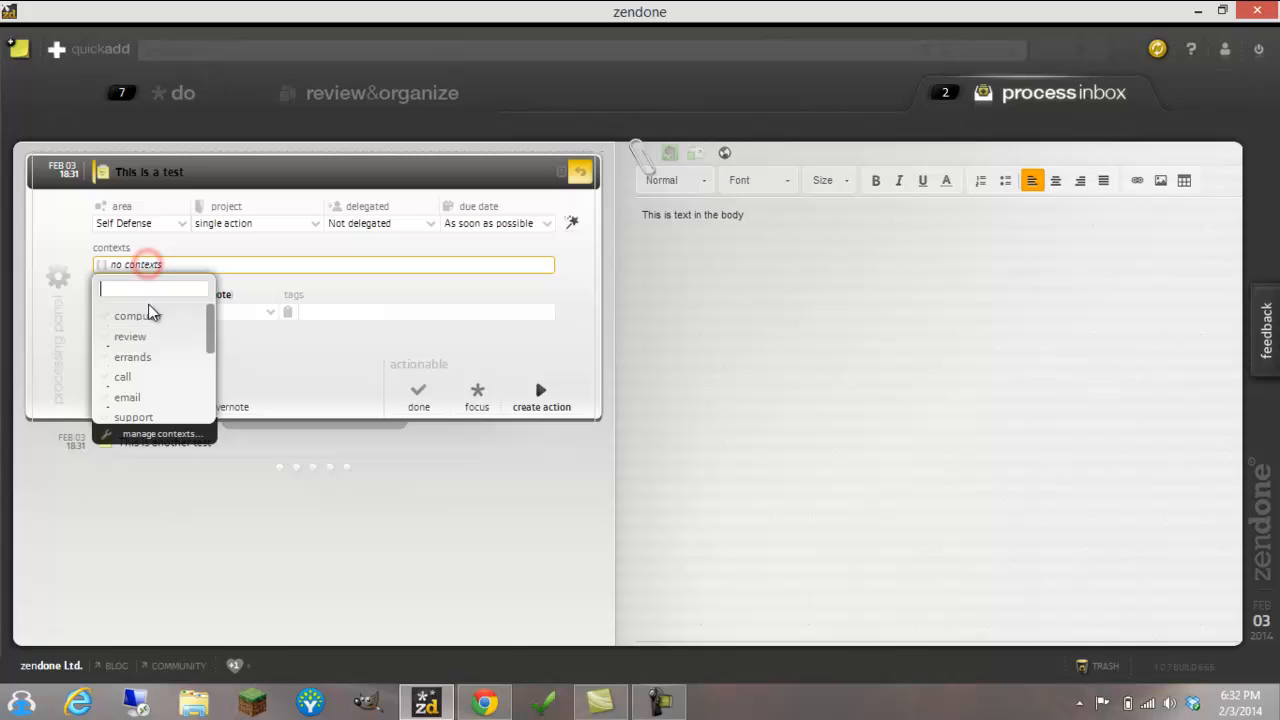
pyautogui.click(139, 378)
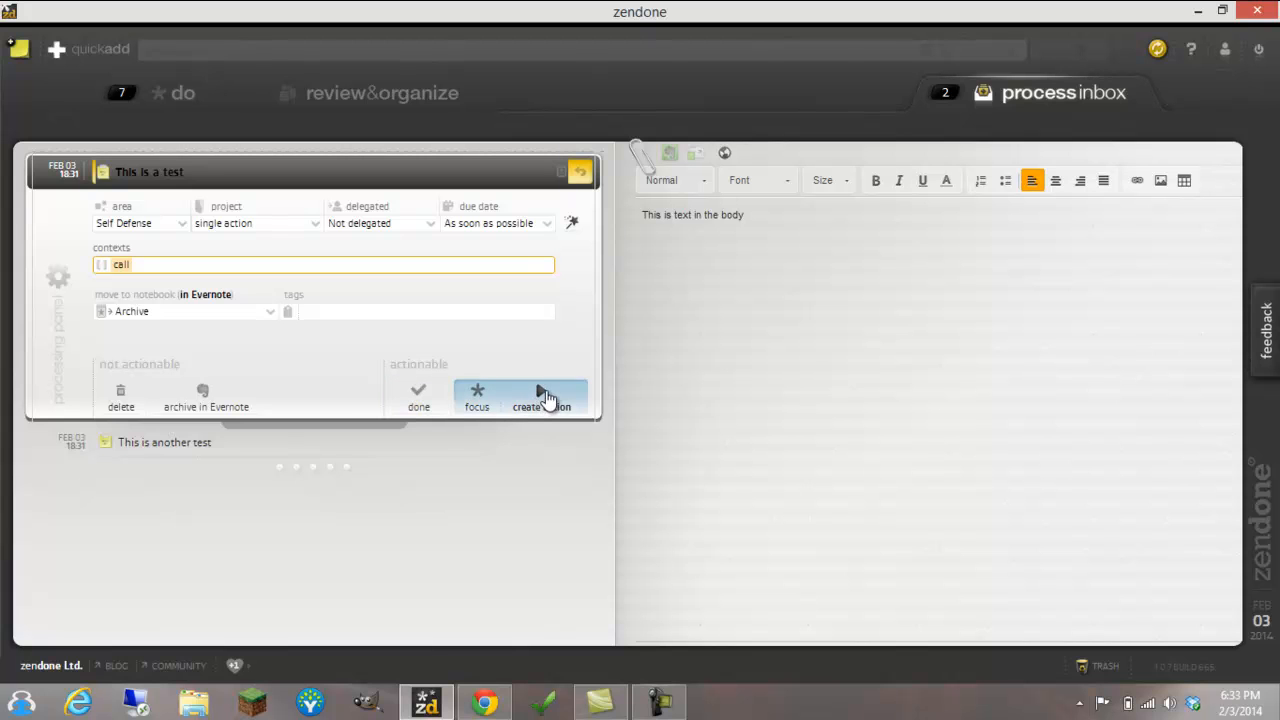
pyautogui.click(541, 399)
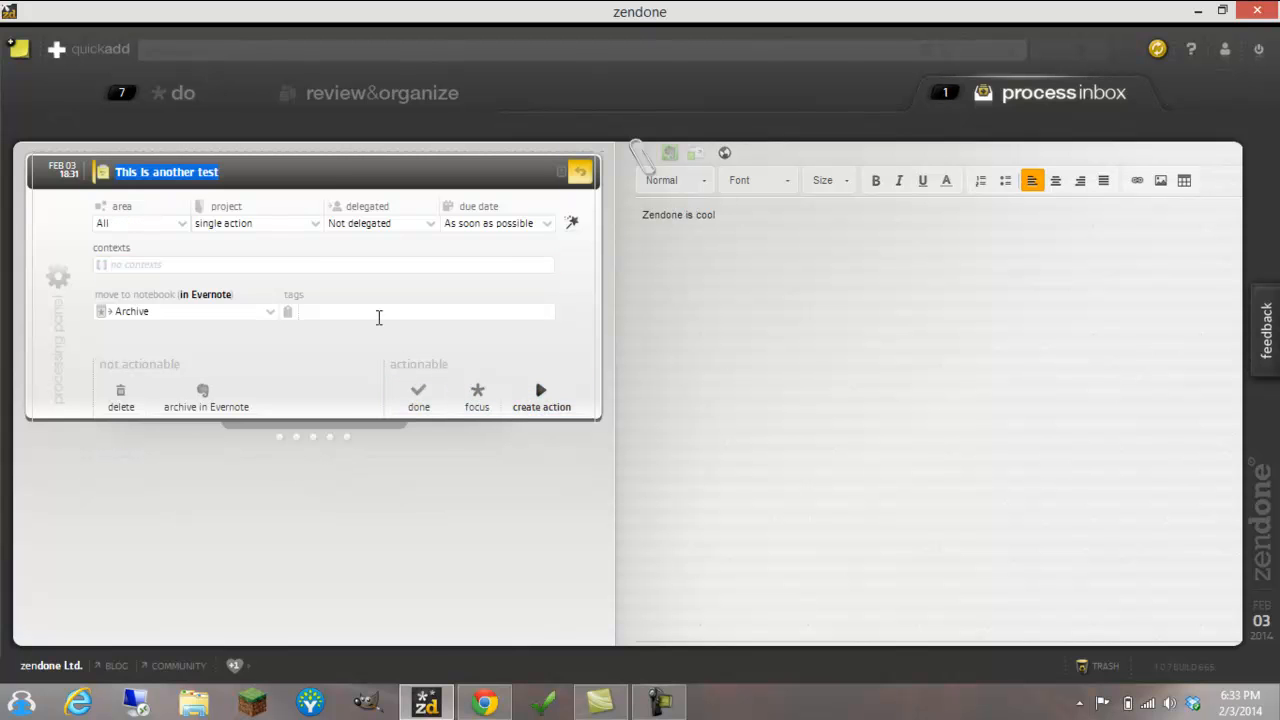
# Assign the "This is another test" inbox item to the Self Defense area with the email context
pyautogui.click(243, 172)
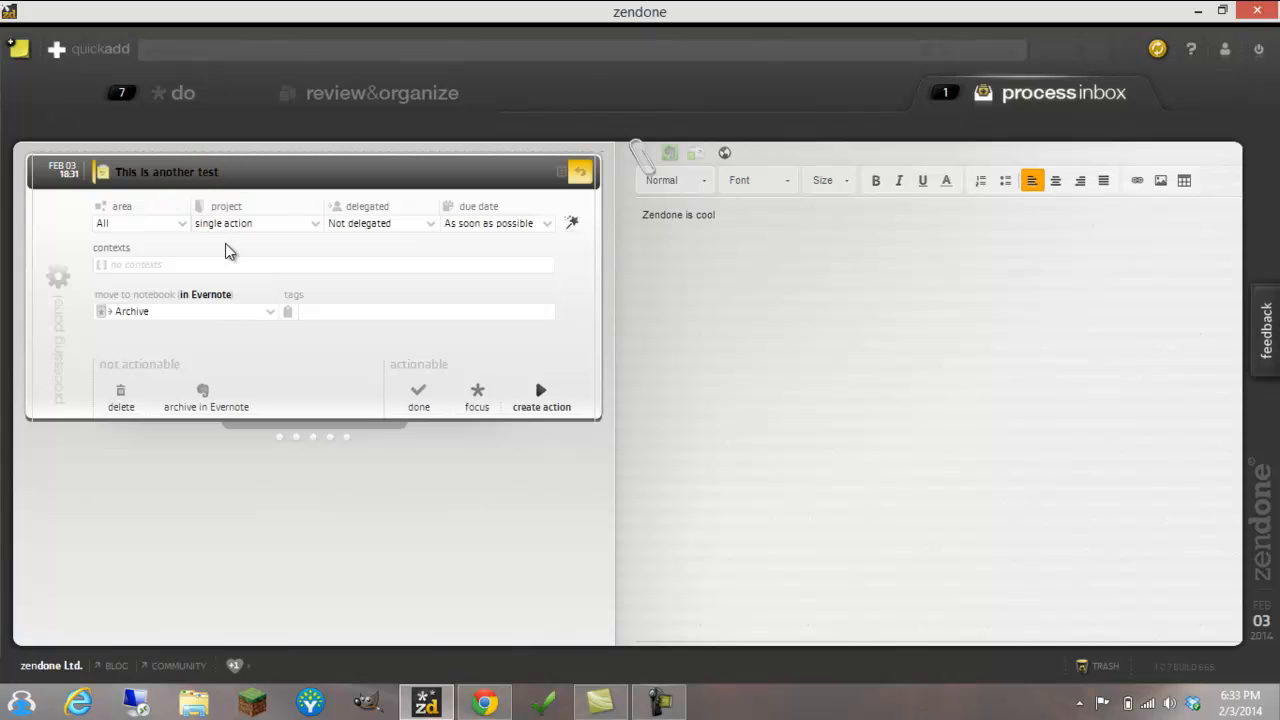
pyautogui.click(181, 223)
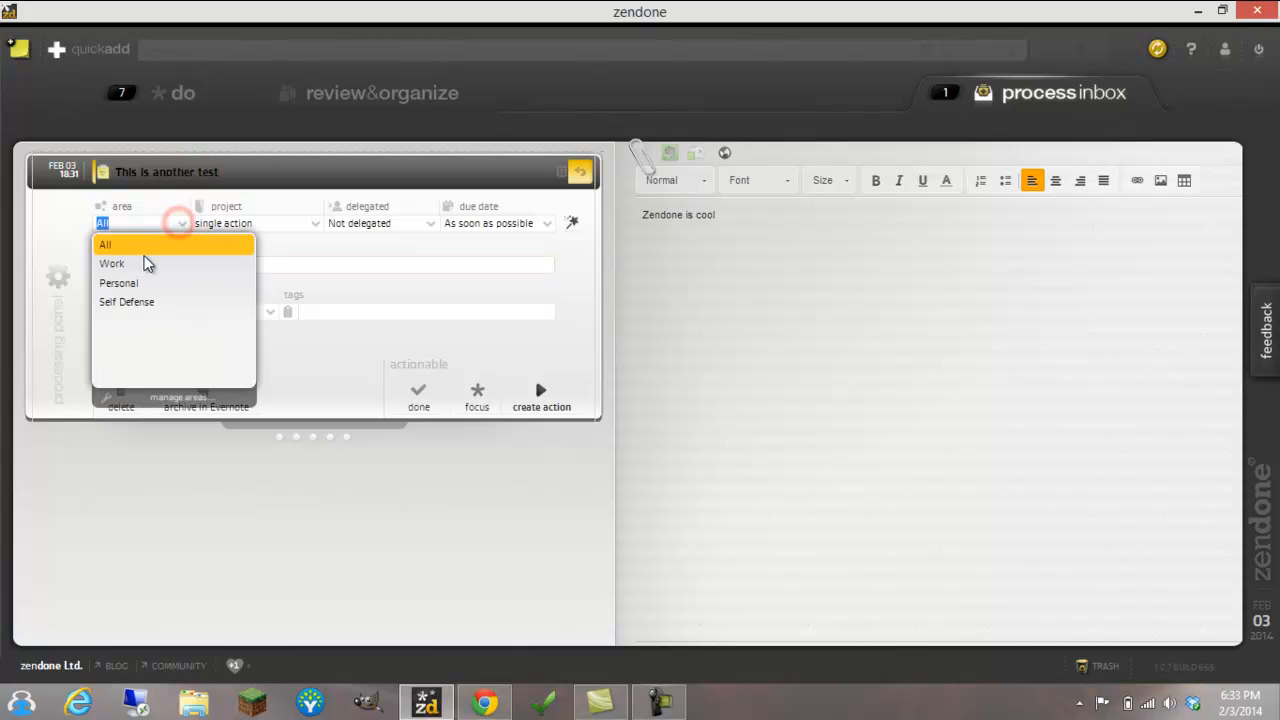
pyautogui.click(130, 301)
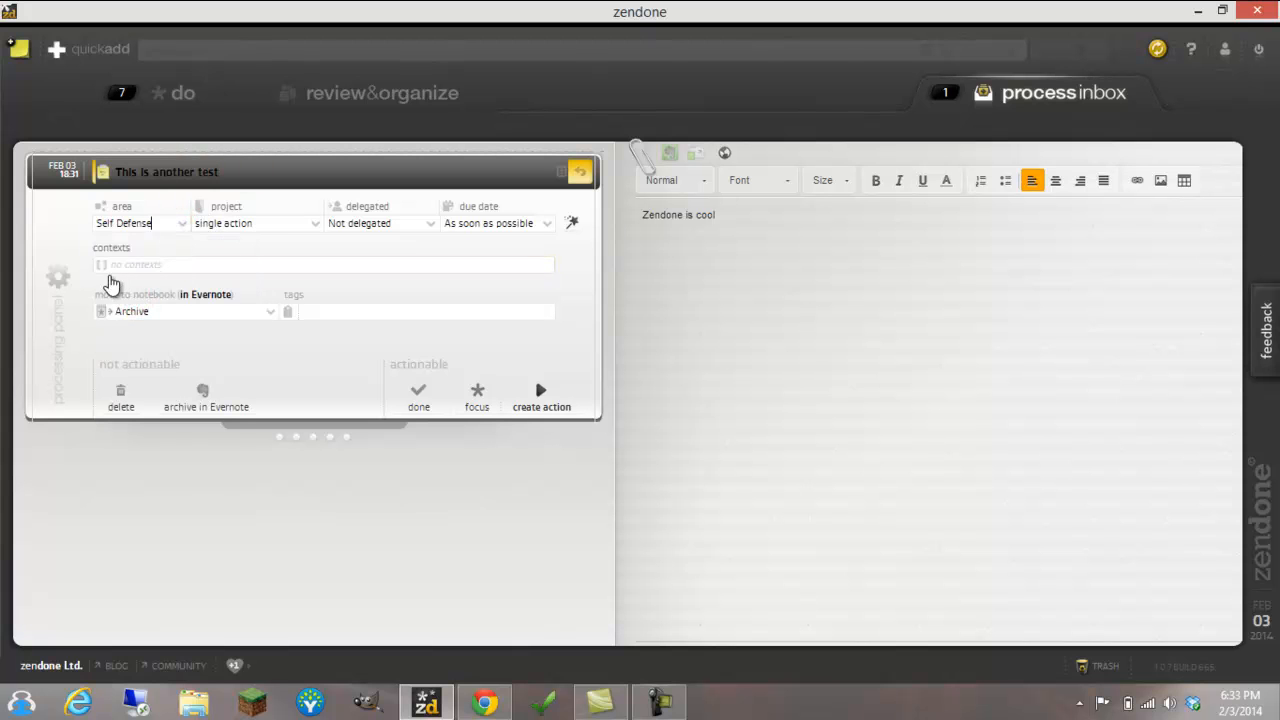
pyautogui.click(180, 264)
pyautogui.click(140, 400)
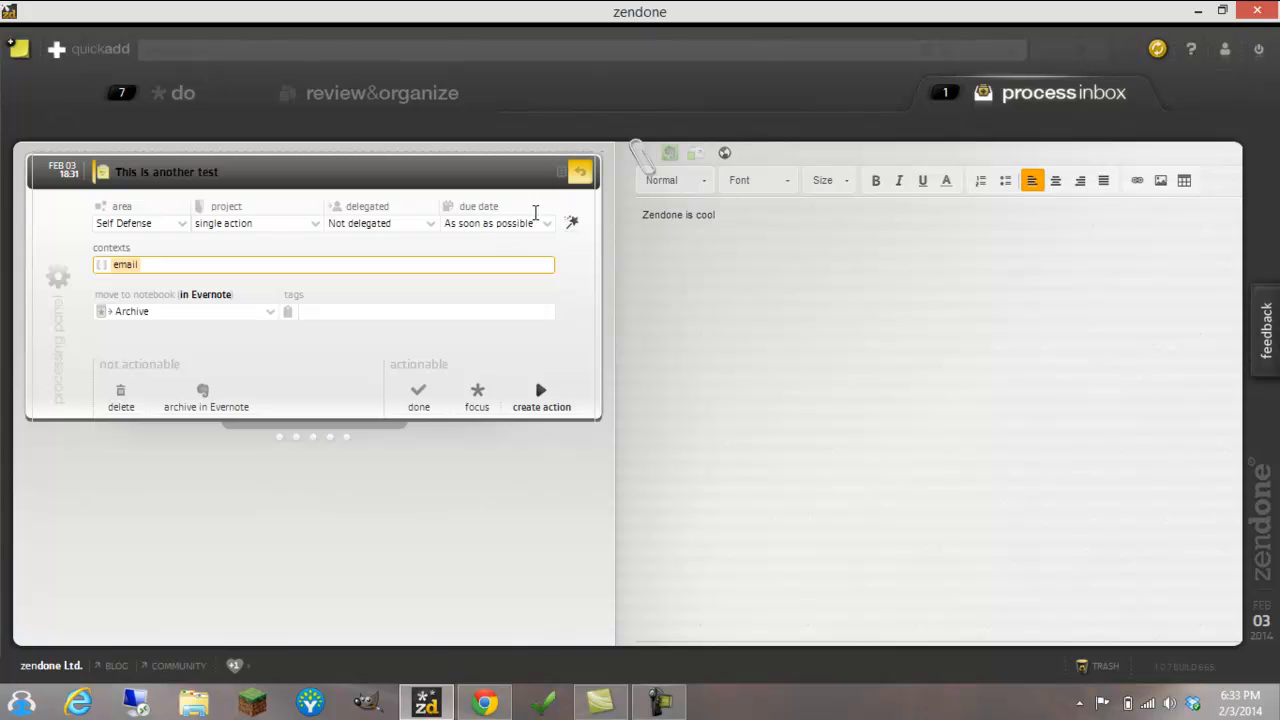
# Set the due date of "This is another test" to Feb 11 and process it as a focus action
pyautogui.click(541, 223)
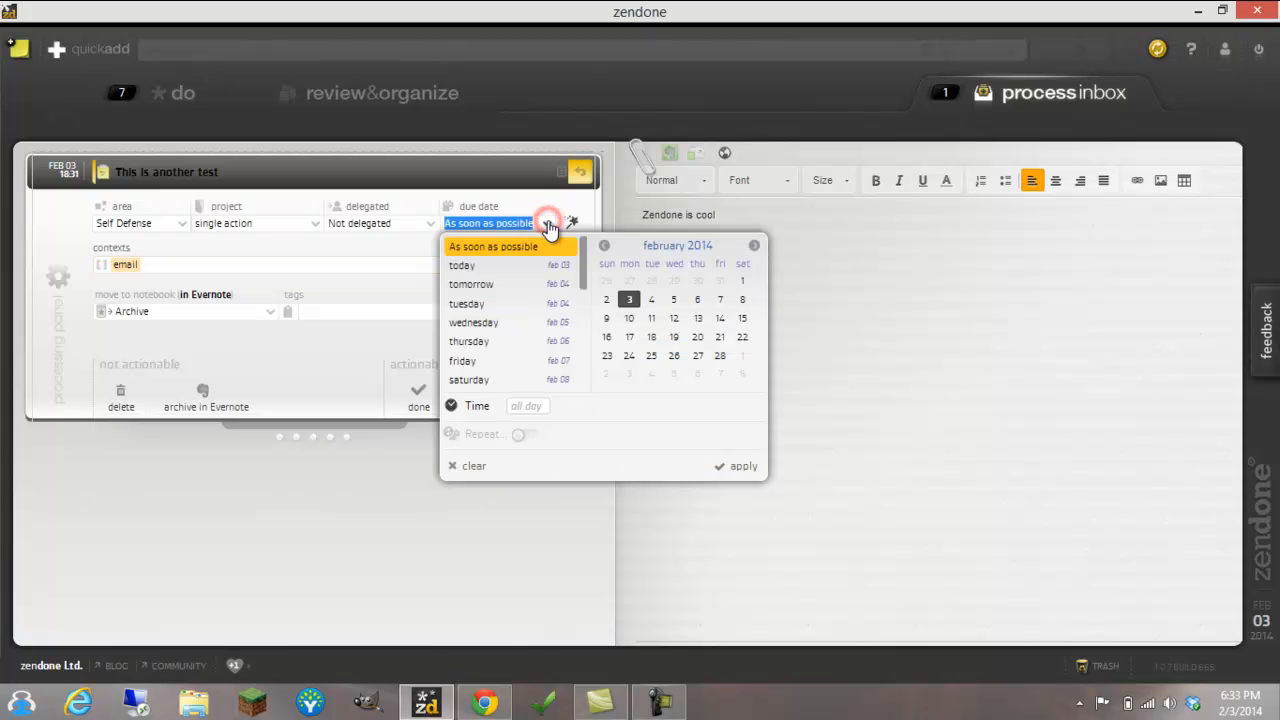
pyautogui.click(651, 318)
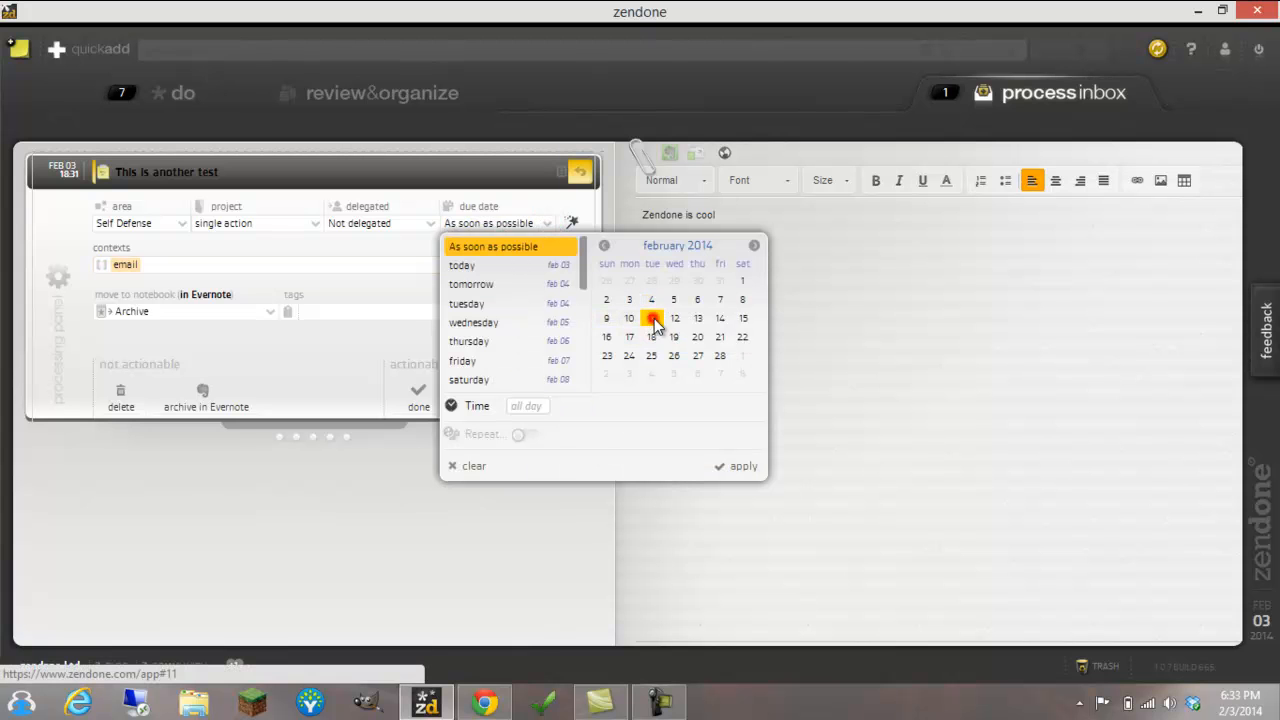
pyautogui.click(740, 468)
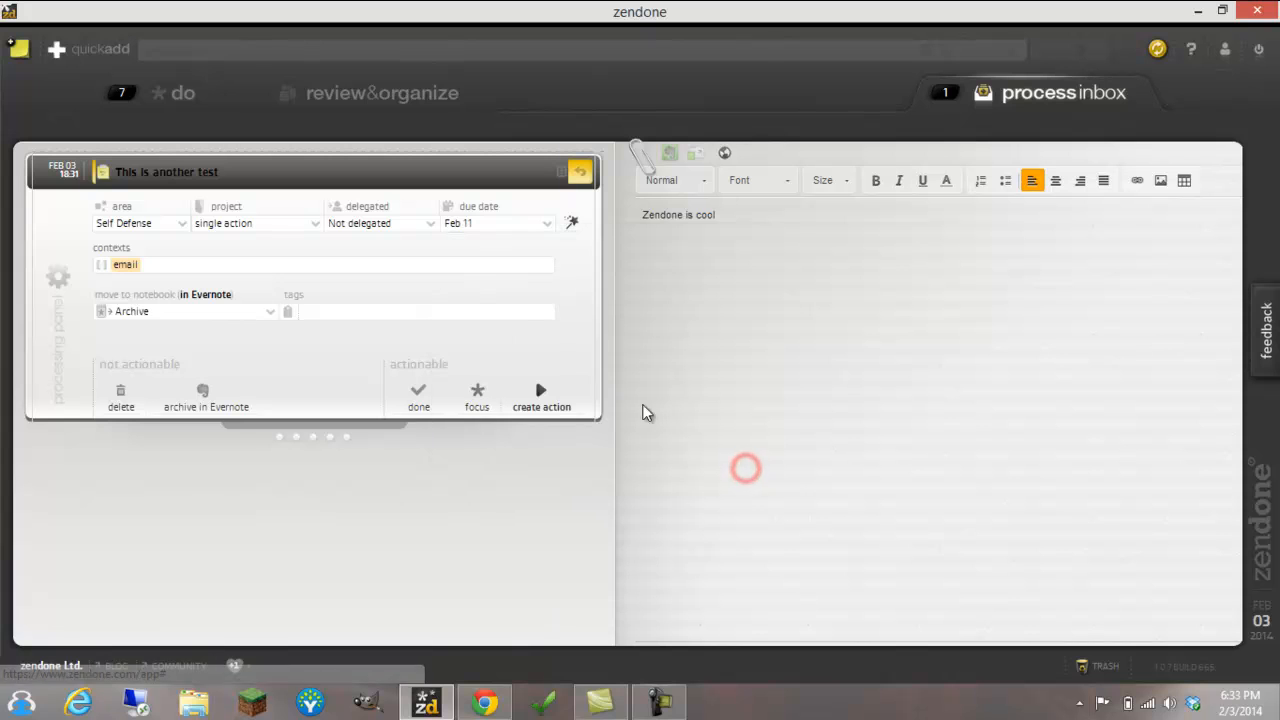
pyautogui.click(479, 399)
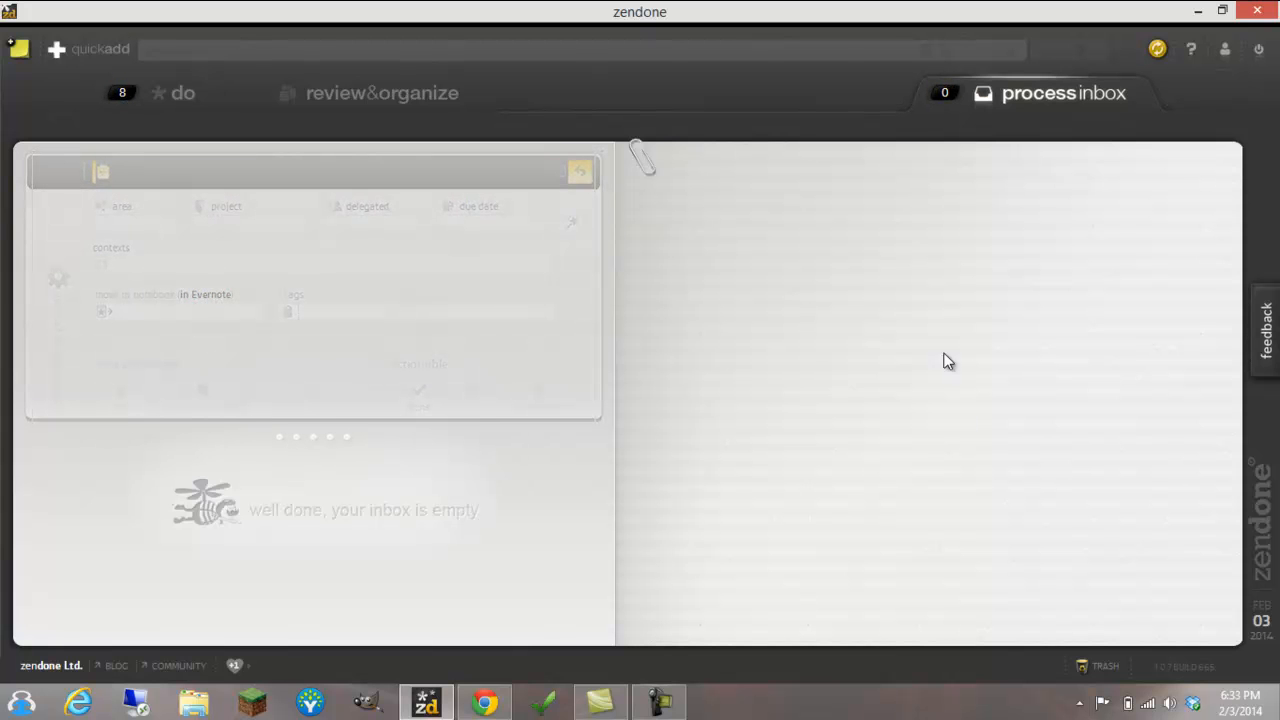
# Check the do list and the inbox, then return to the do list and preview the note attached to the TAIPAN Magazine action
pyautogui.click(182, 95)
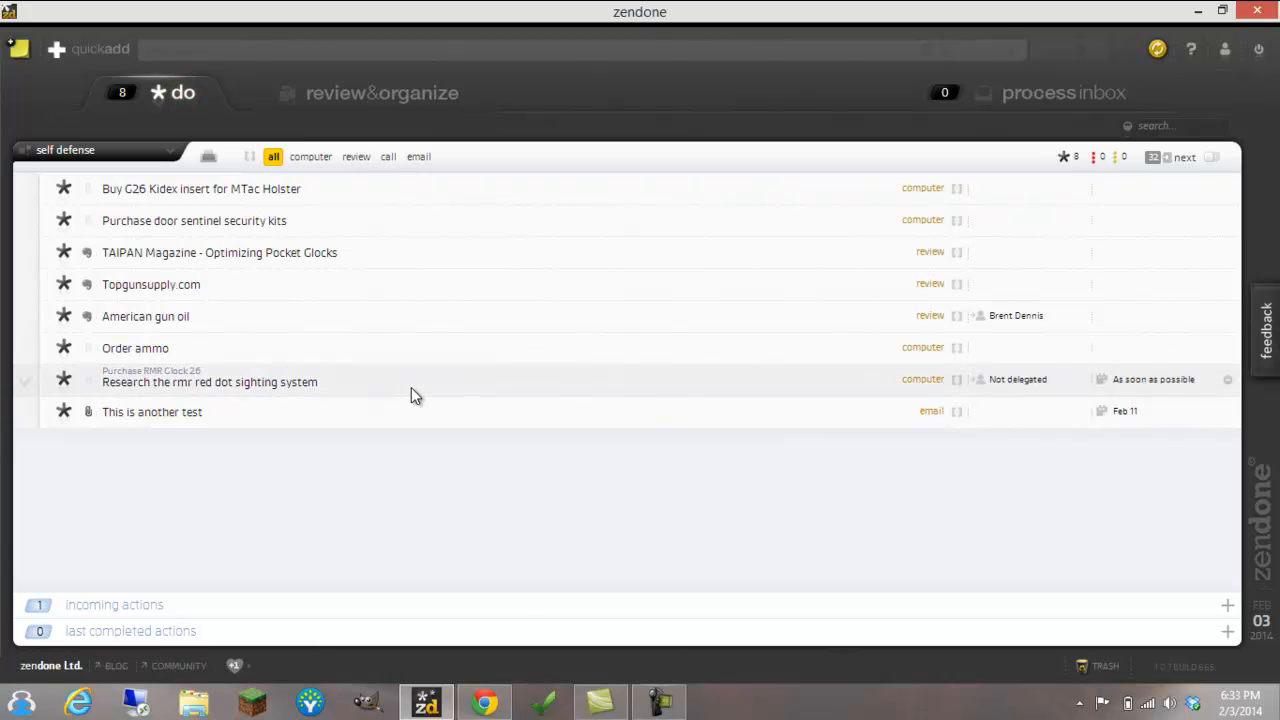
pyautogui.click(1055, 105)
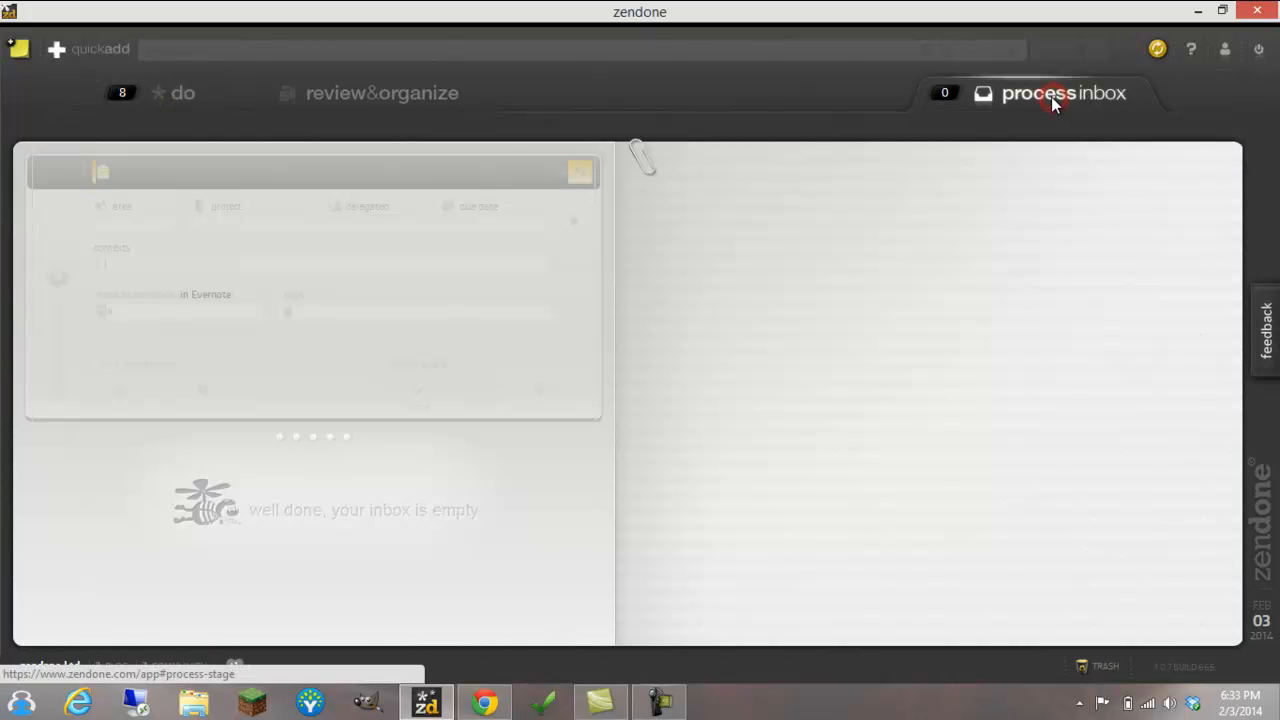
pyautogui.click(186, 96)
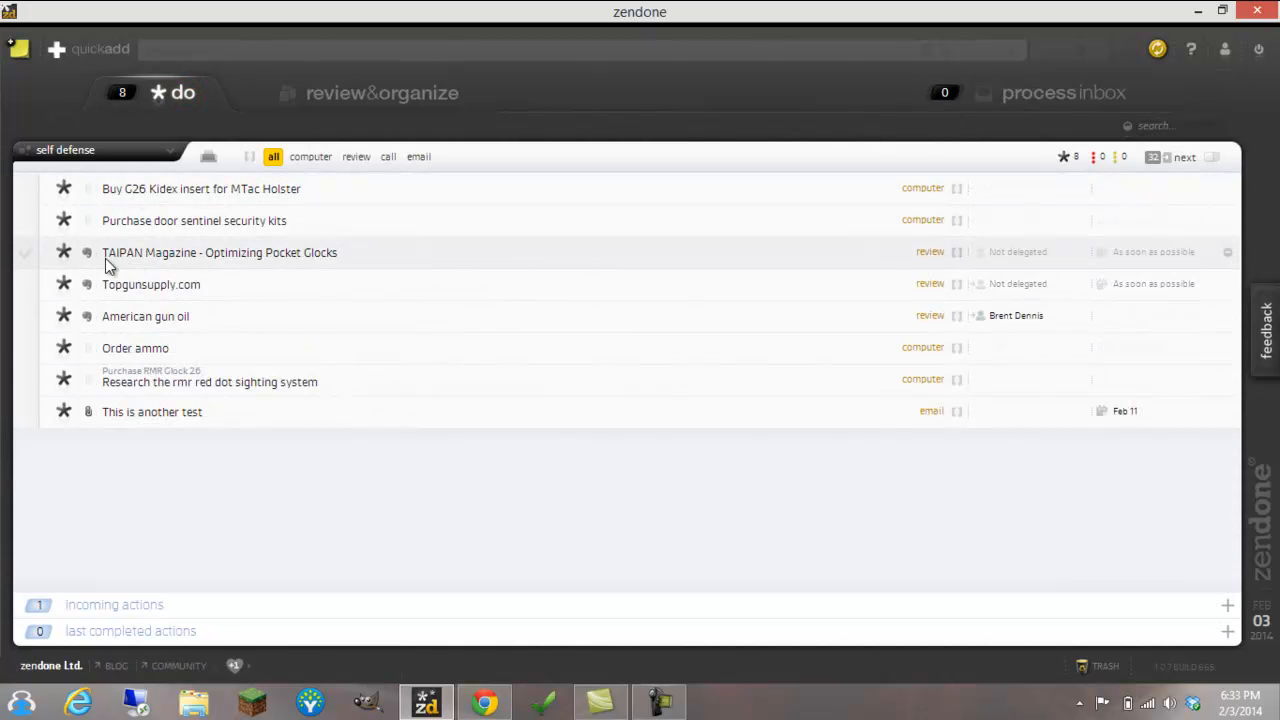
pyautogui.moveTo(87, 258)
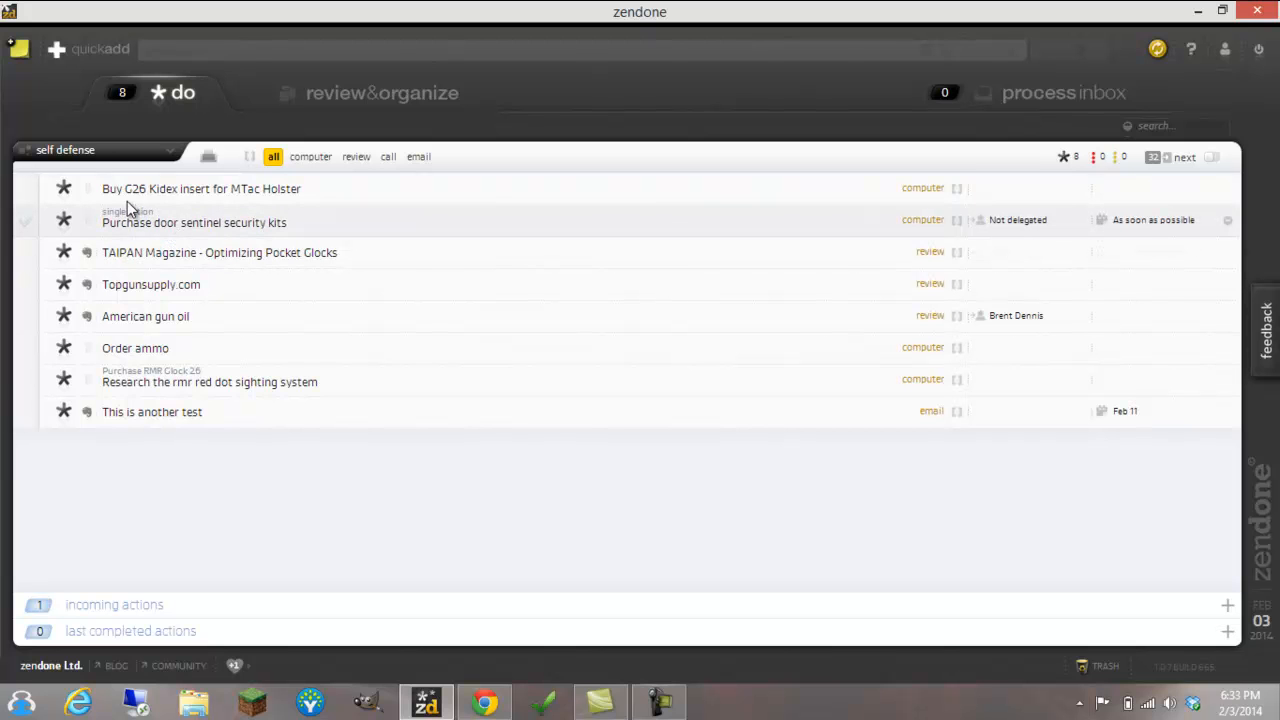
# Add a note reading "This is text on body task" to the "Purchase door sentinel security kits" action and save it
pyautogui.click(88, 224)
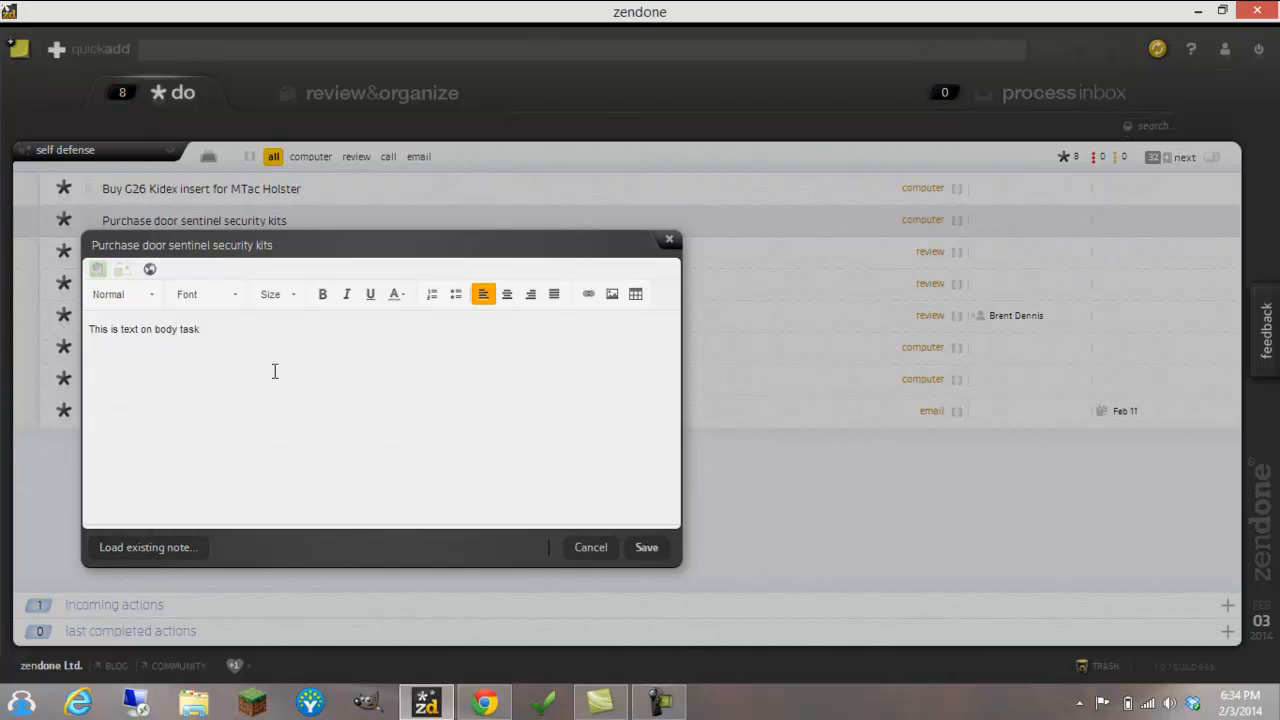
pyautogui.click(647, 547)
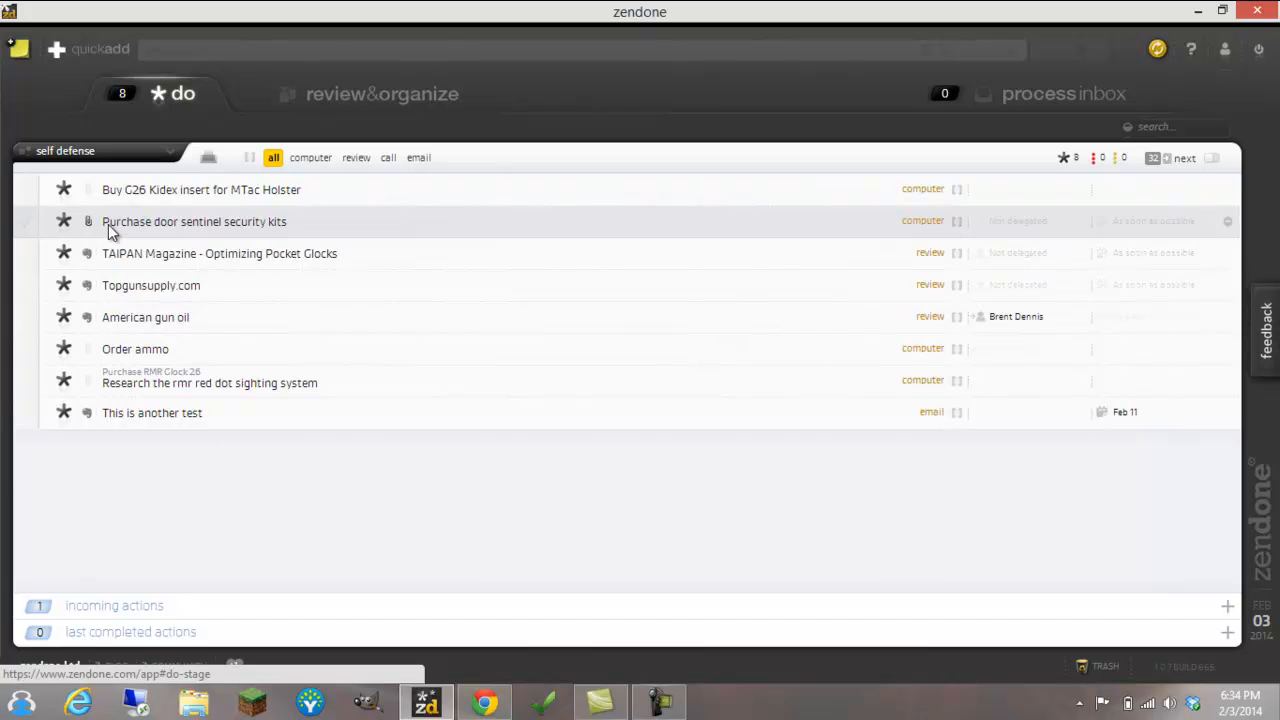
# Preview the saved note of "Purchase door sentinel security kits", view it in a separate browser page, then close that page and minimize the browser
pyautogui.moveTo(89, 227)
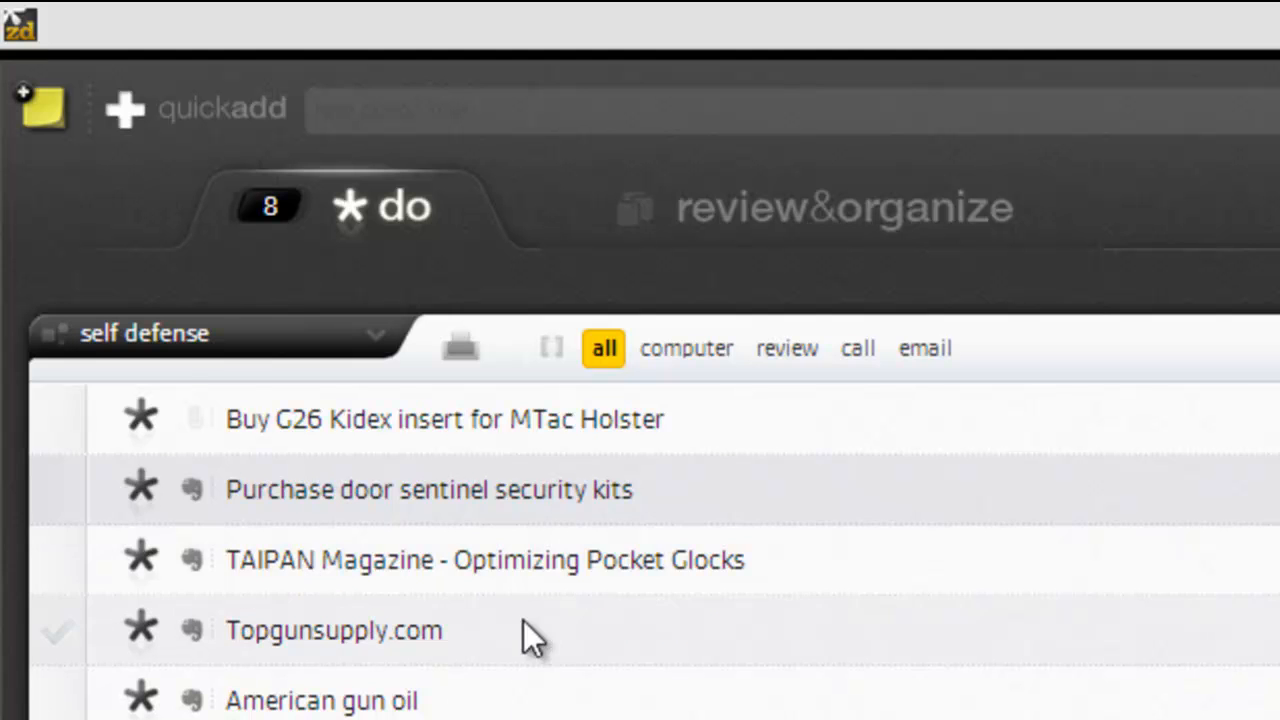
pyautogui.moveTo(193, 490)
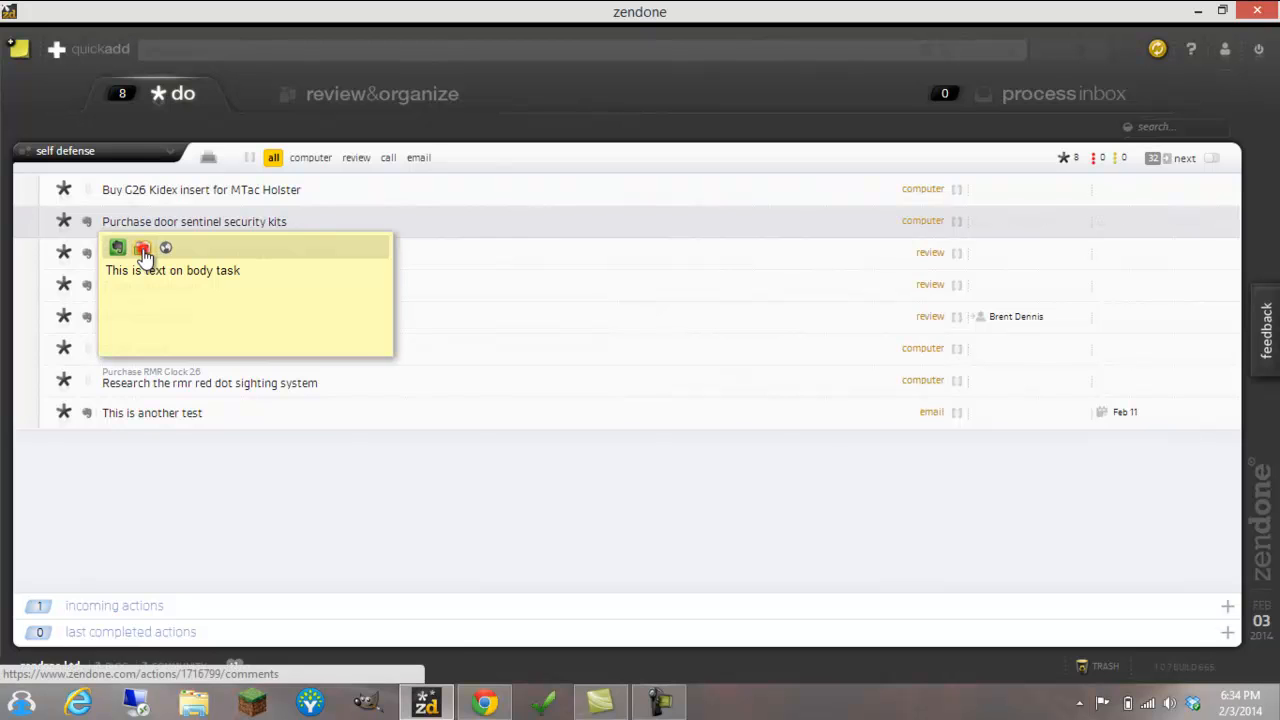
pyautogui.click(143, 251)
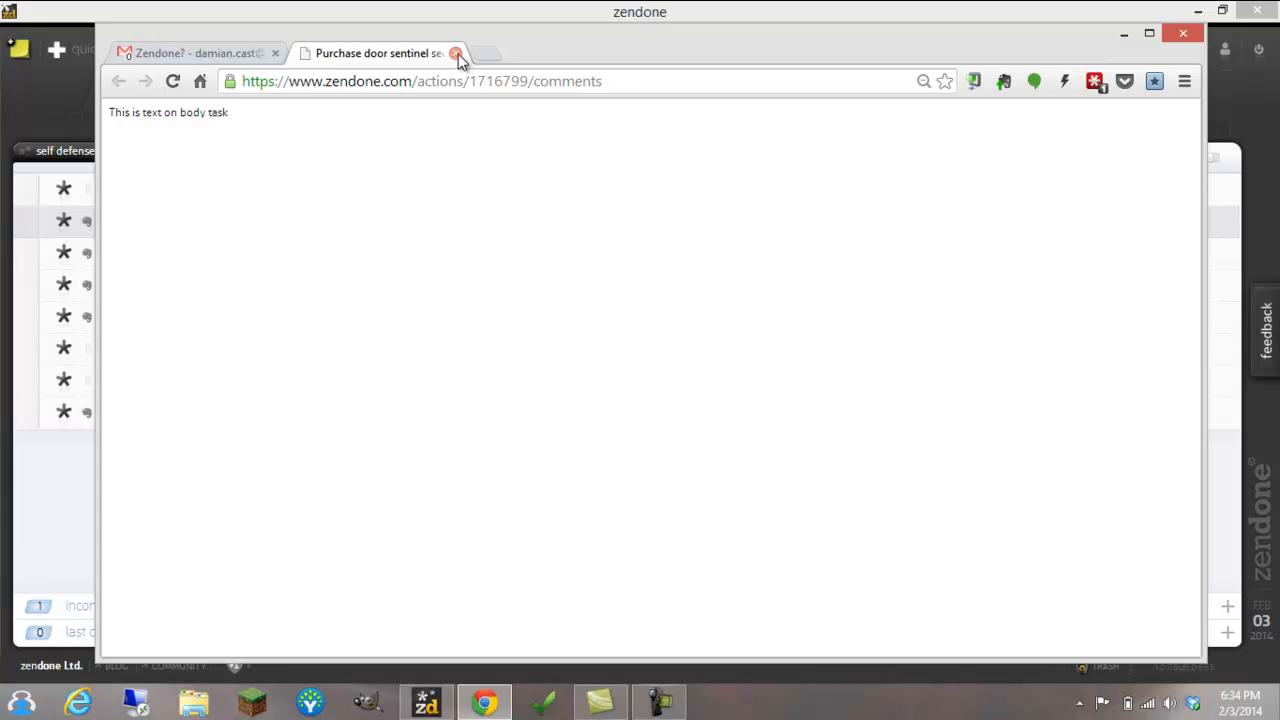
pyautogui.click(456, 54)
pyautogui.click(1124, 34)
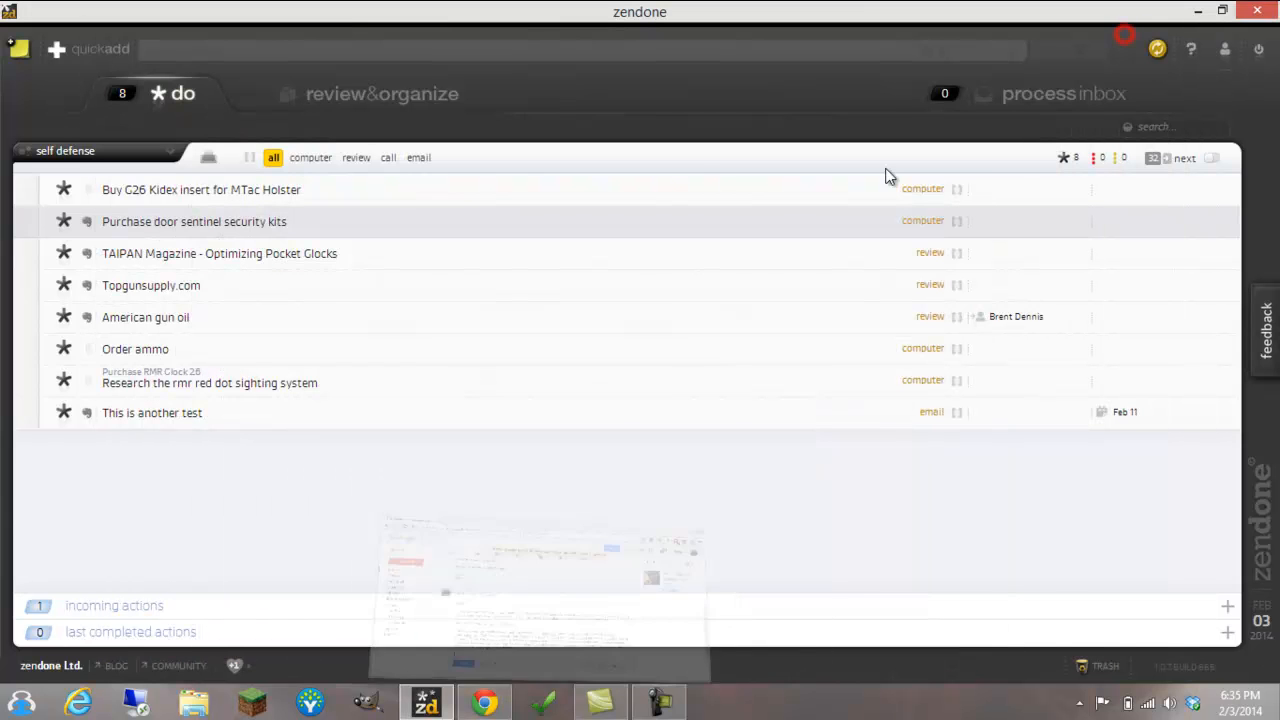
# Open the "Purchase door sentinel security kits" note in the editor to view its text, and cancel without changes
pyautogui.click(88, 224)
pyautogui.moveTo(265, 250); pyautogui.dragTo(415, 218)
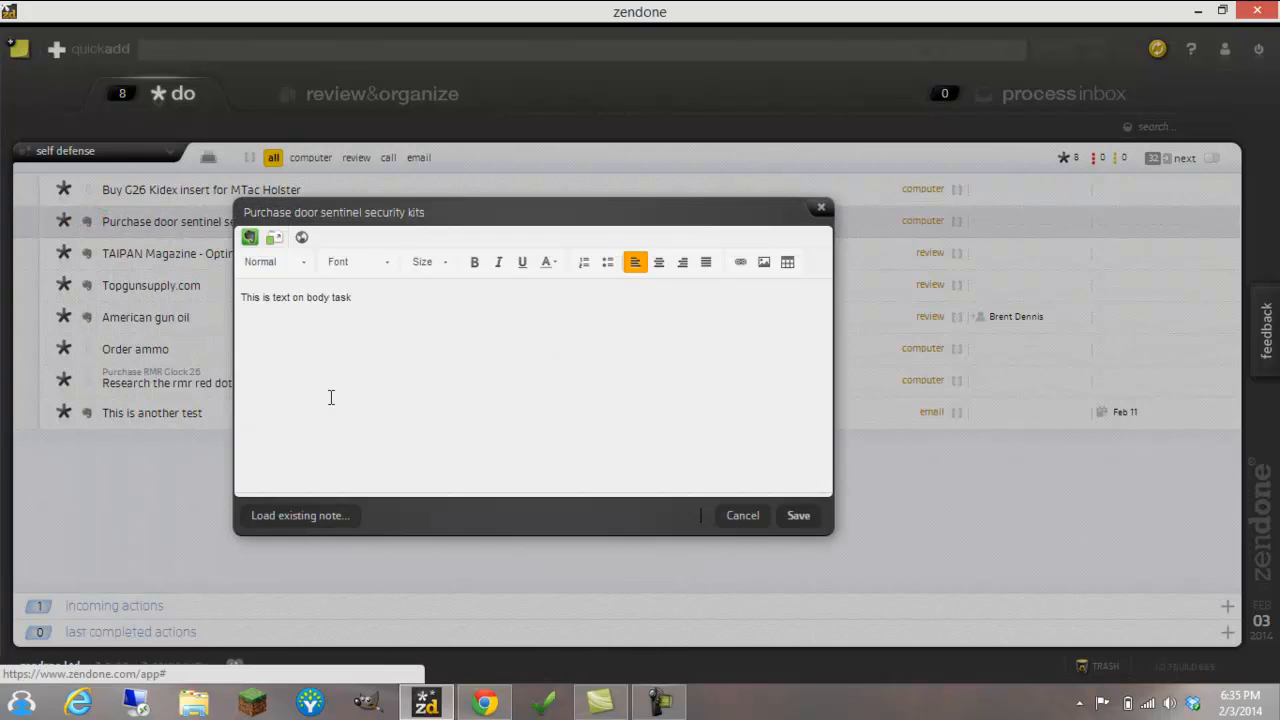
pyautogui.click(743, 516)
pyautogui.click(677, 692)
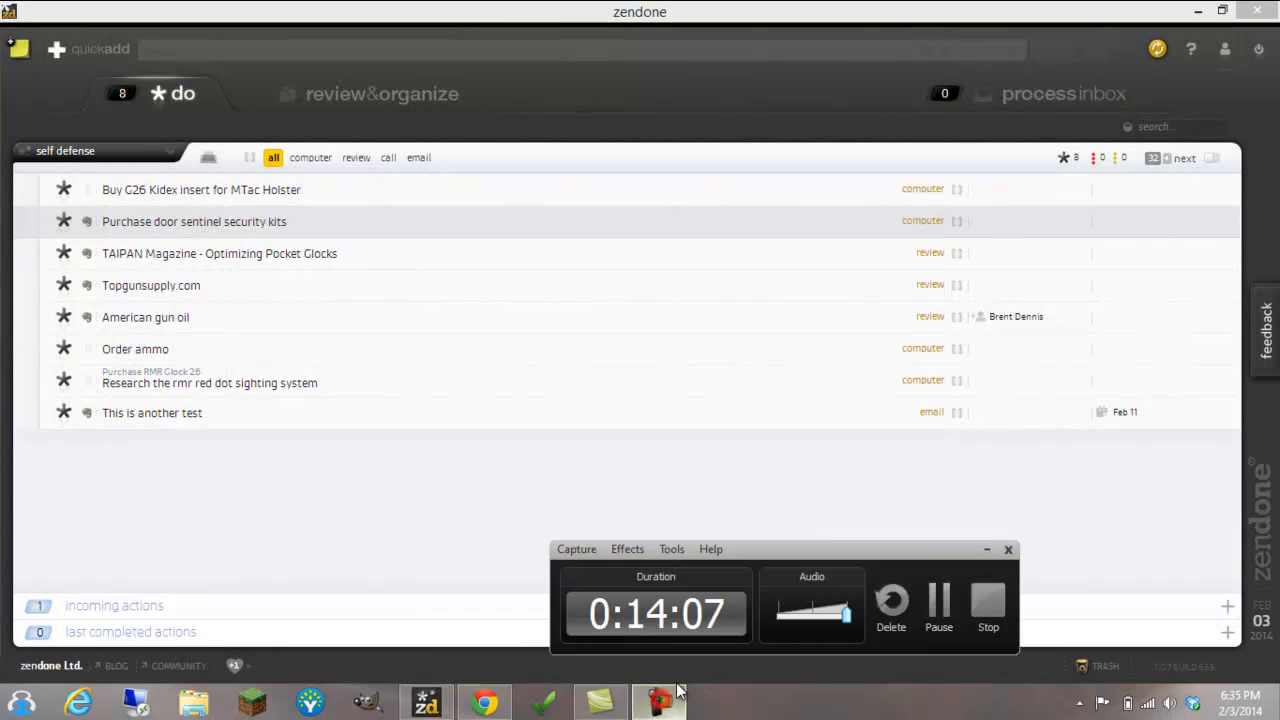
pyautogui.click(939, 605)
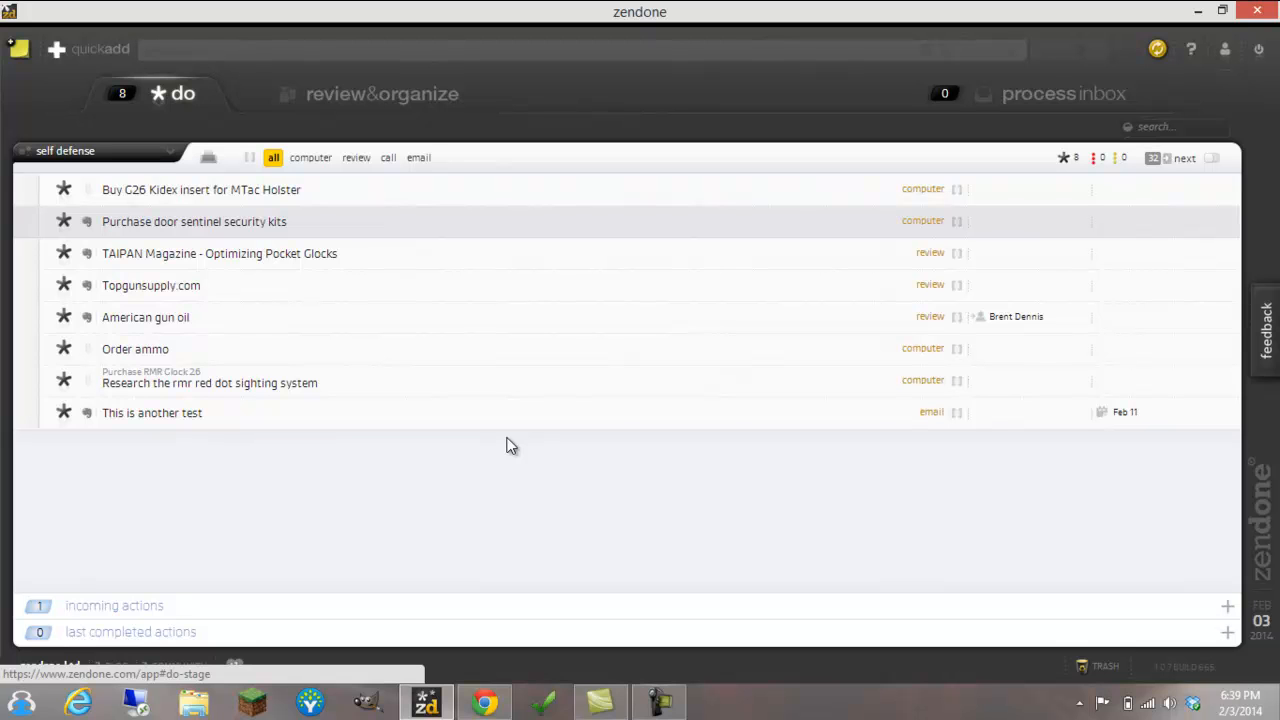
pyautogui.click(484, 703)
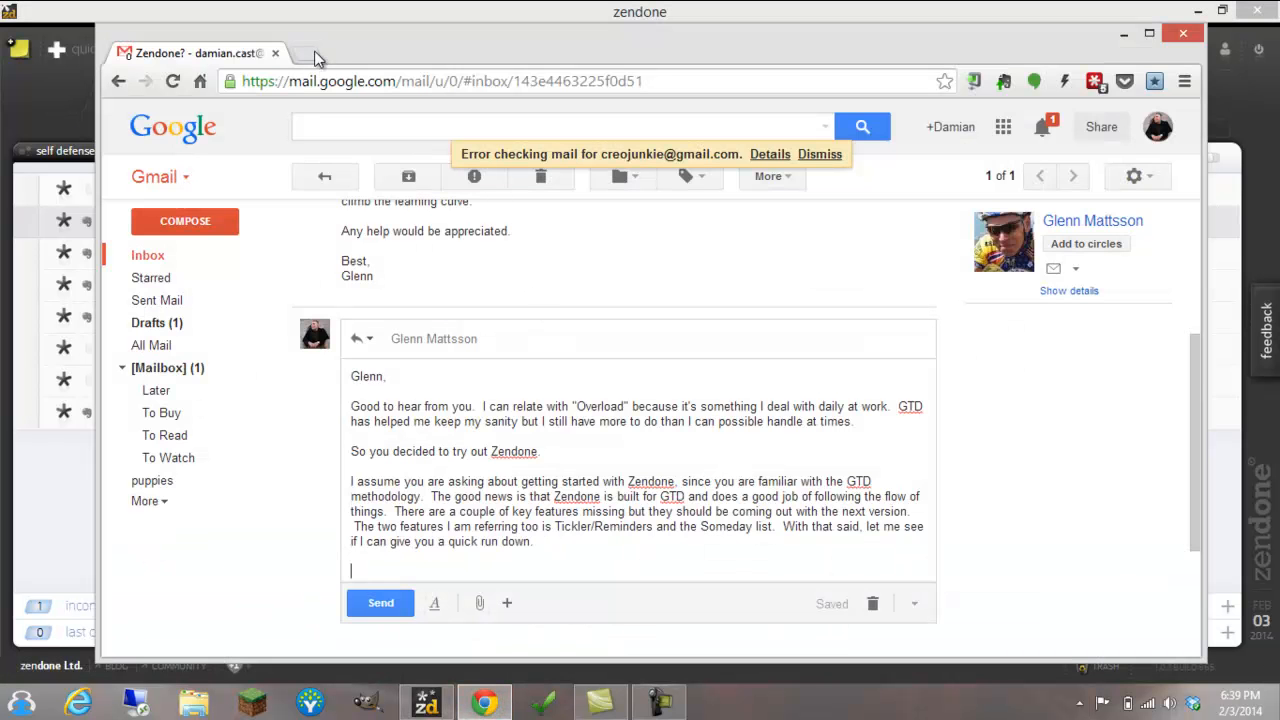
pyautogui.click(315, 55)
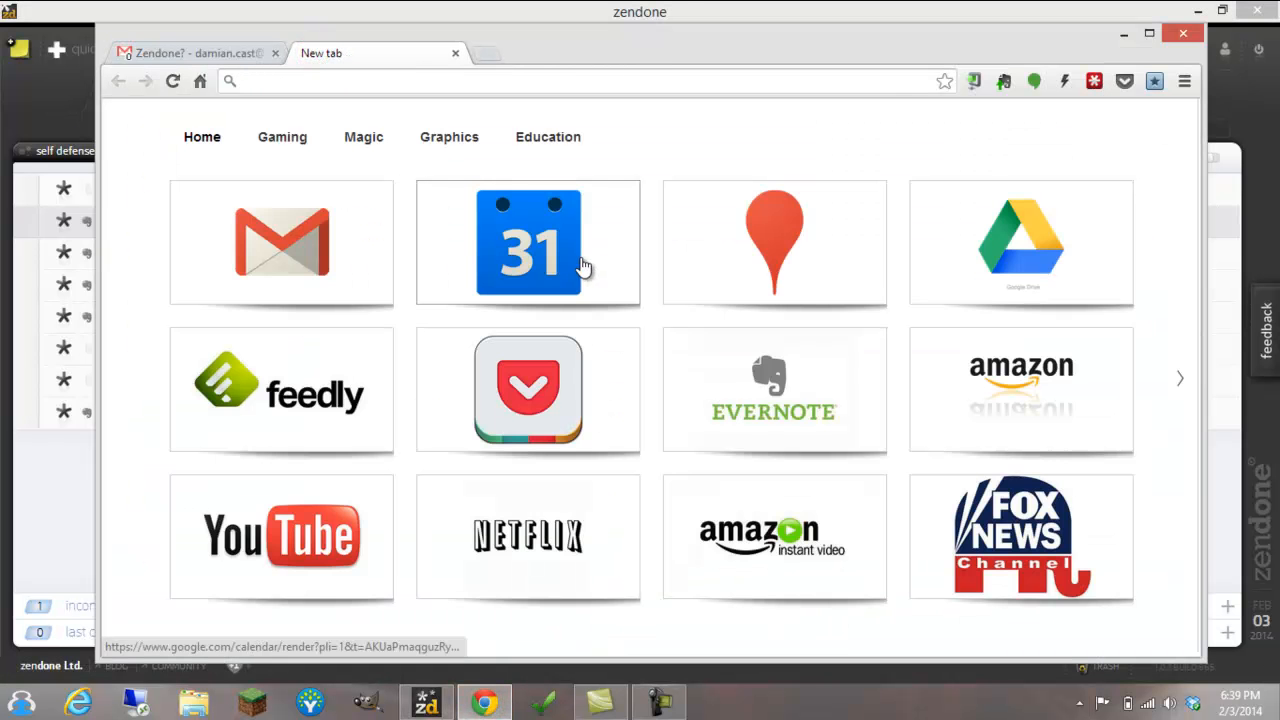
pyautogui.click(768, 374)
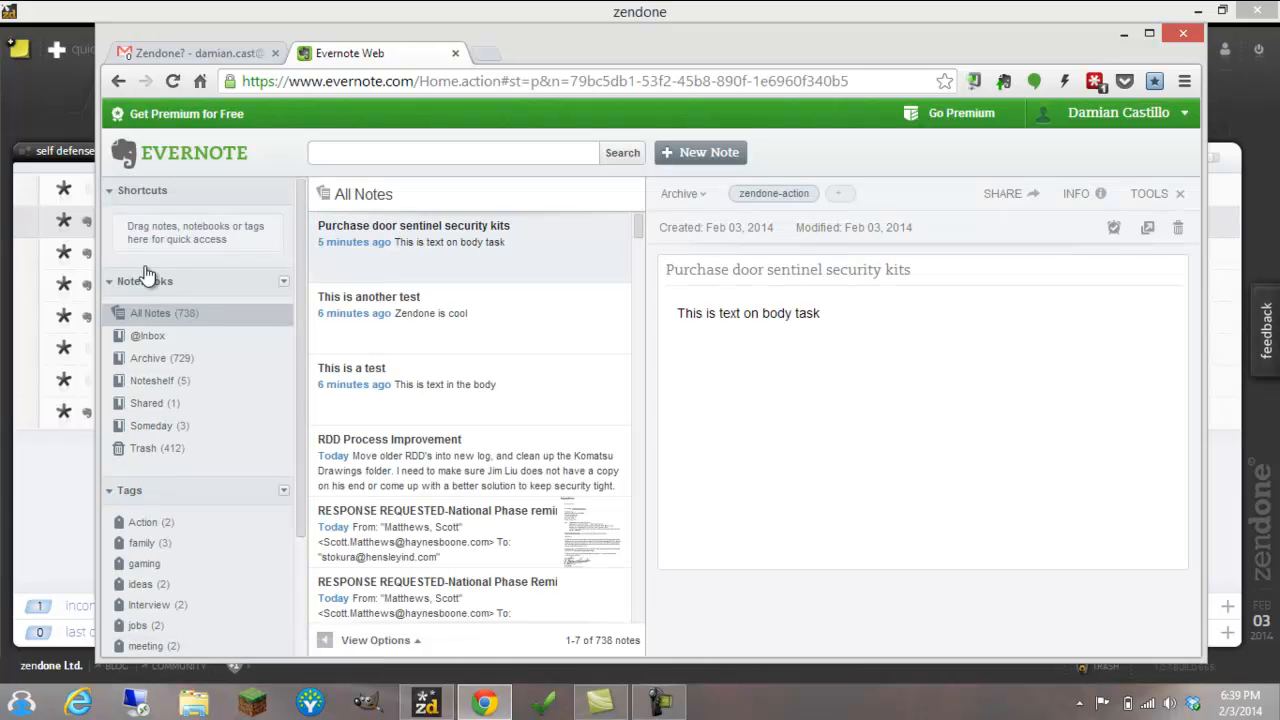
pyautogui.click(155, 342)
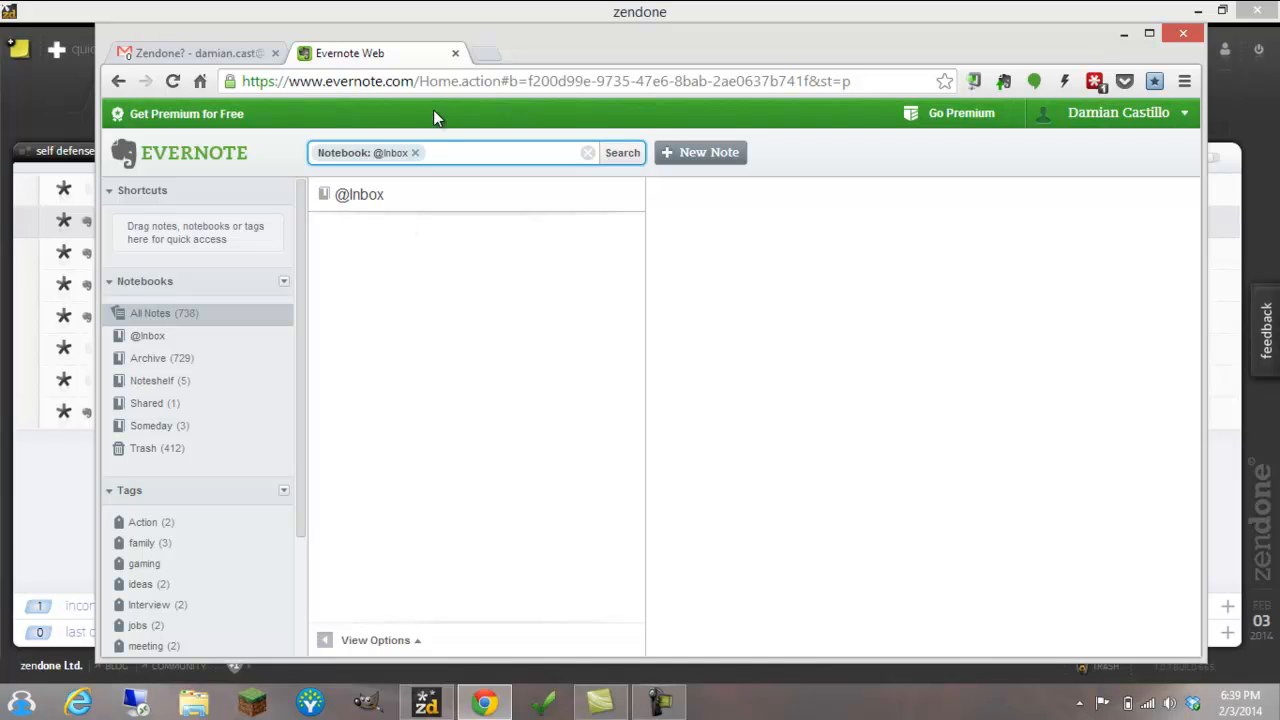
# Open Feedly in a new browser tab and open the full Polygon article about The Last of Us winning the WGA writing award
pyautogui.click(488, 56)
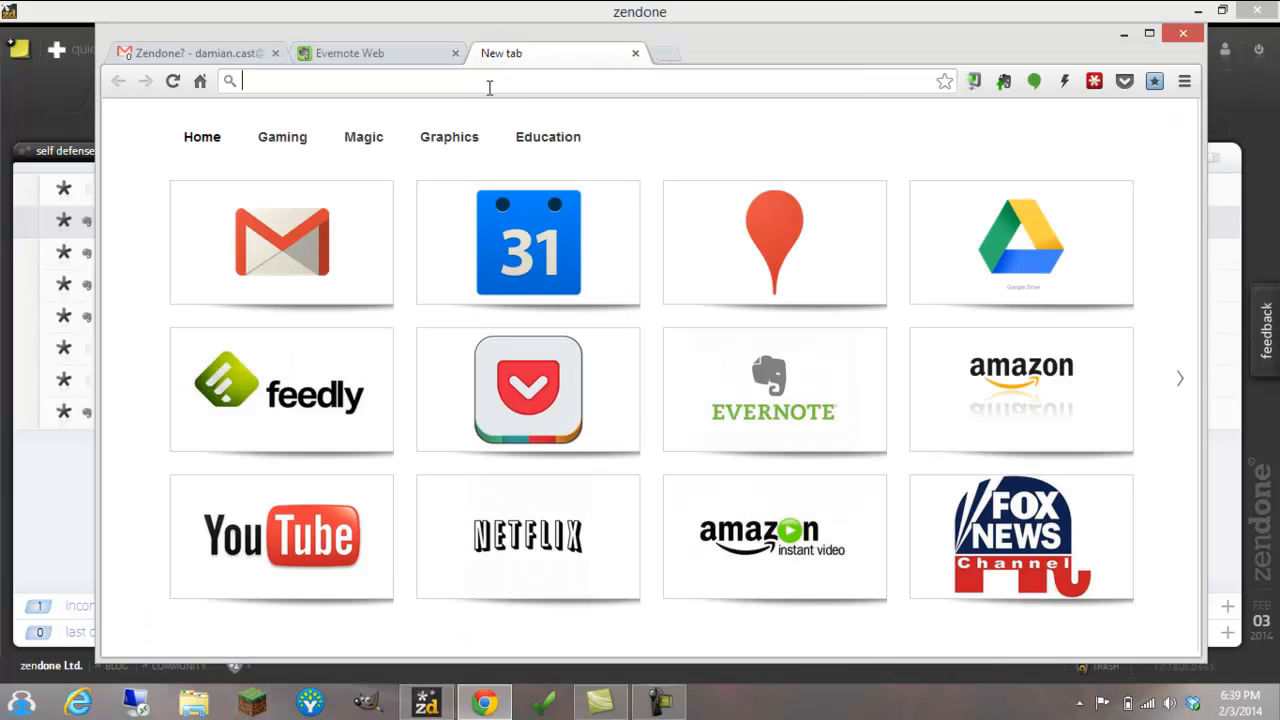
pyautogui.click(390, 388)
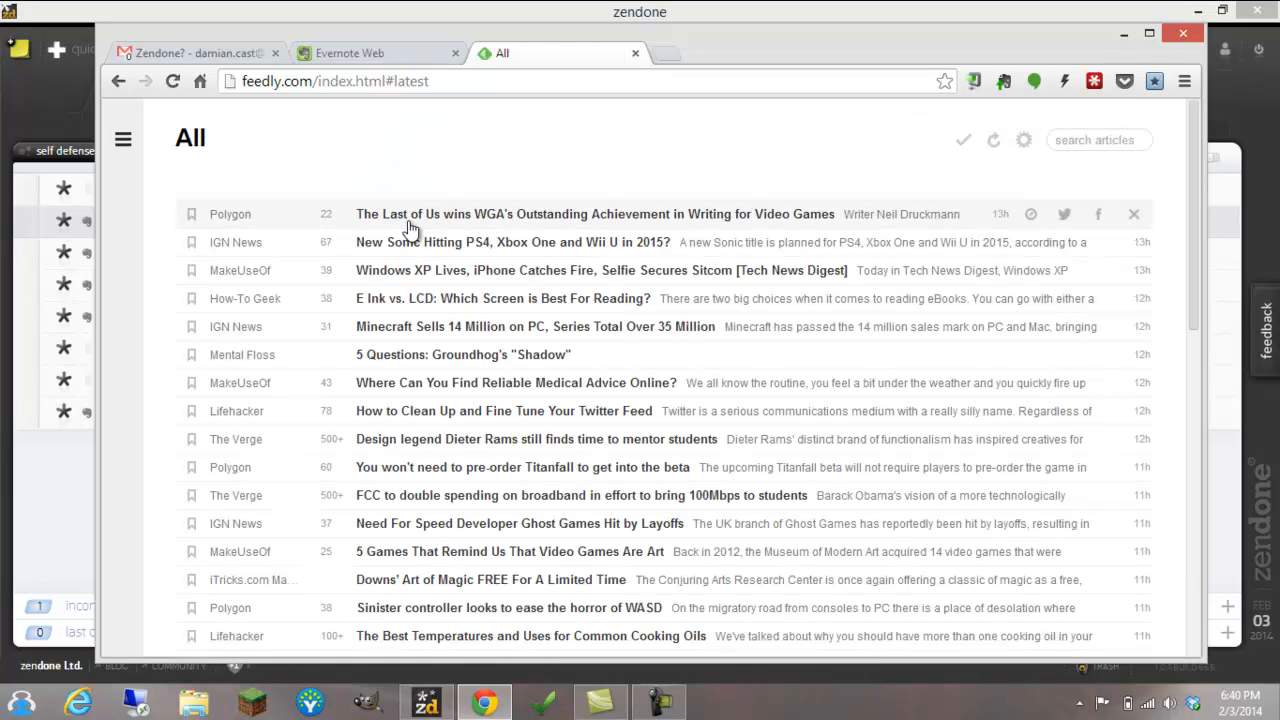
pyautogui.click(415, 220)
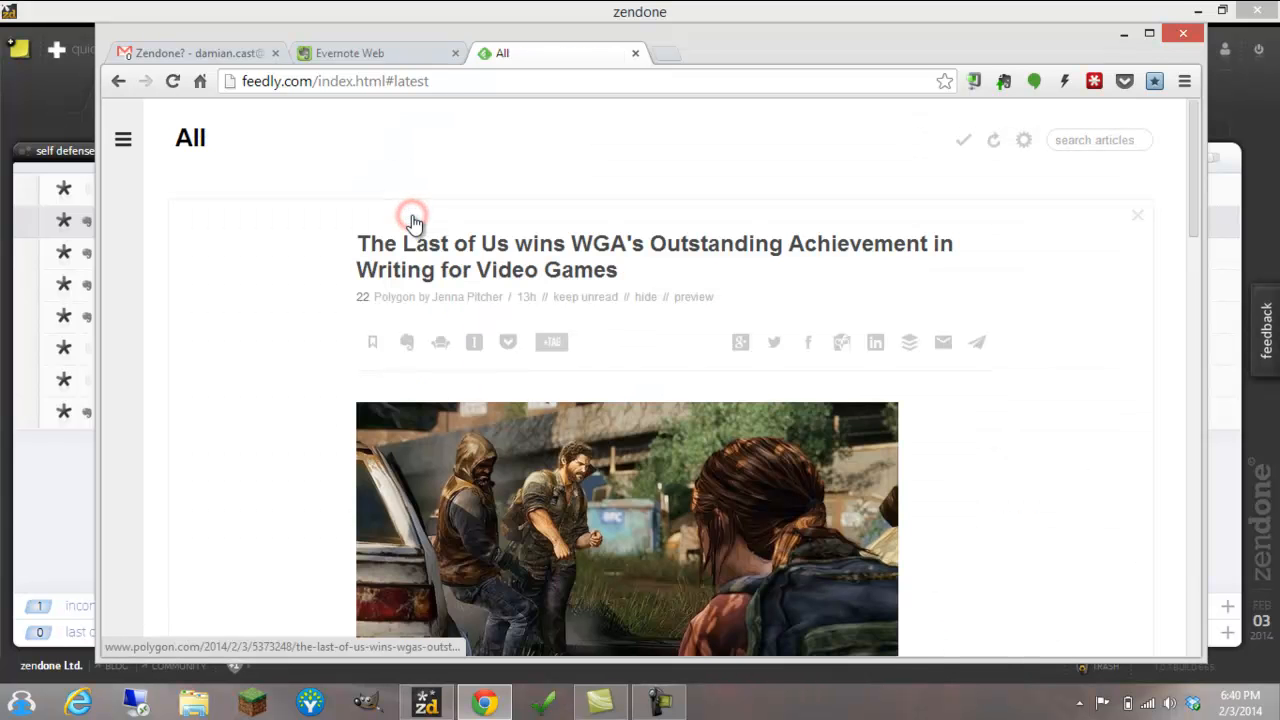
pyautogui.click(689, 245)
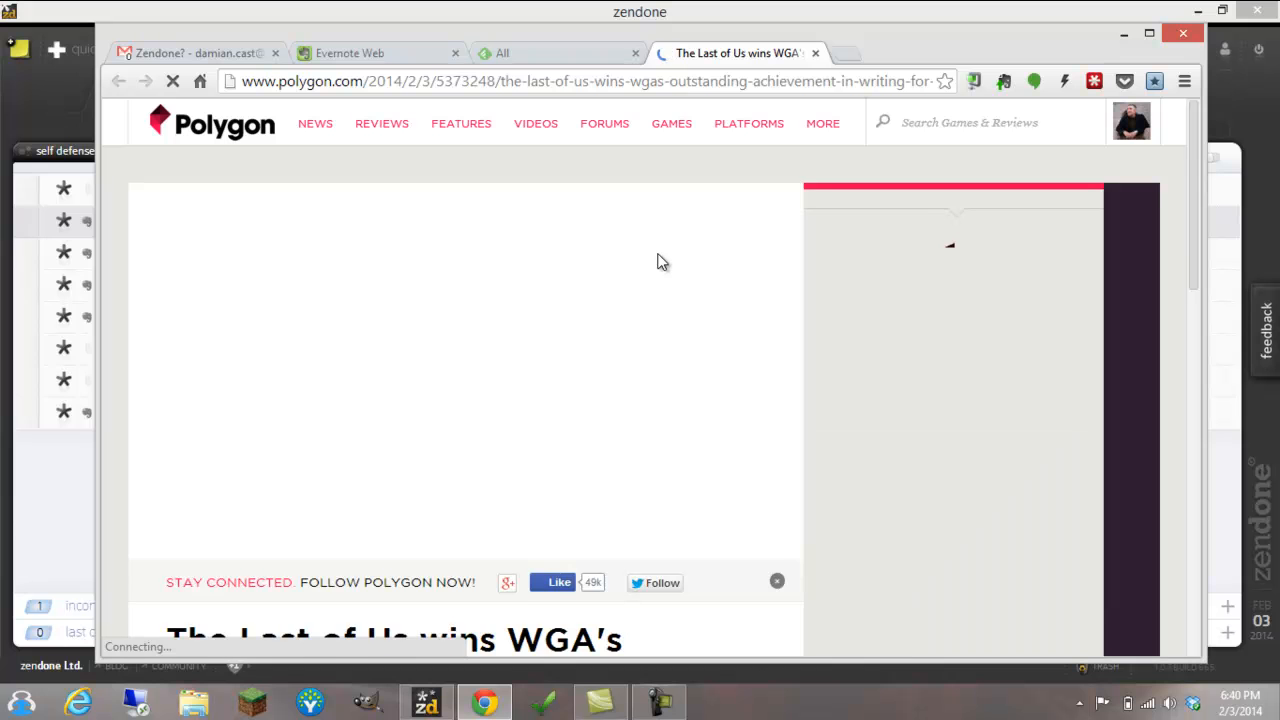
# Select the article's second paragraph, about the competing writers, and start Evernote Web Clipper on the selection, dismissing its keyboard shortcut notice
pyautogui.scroll(-3, 620, 285)
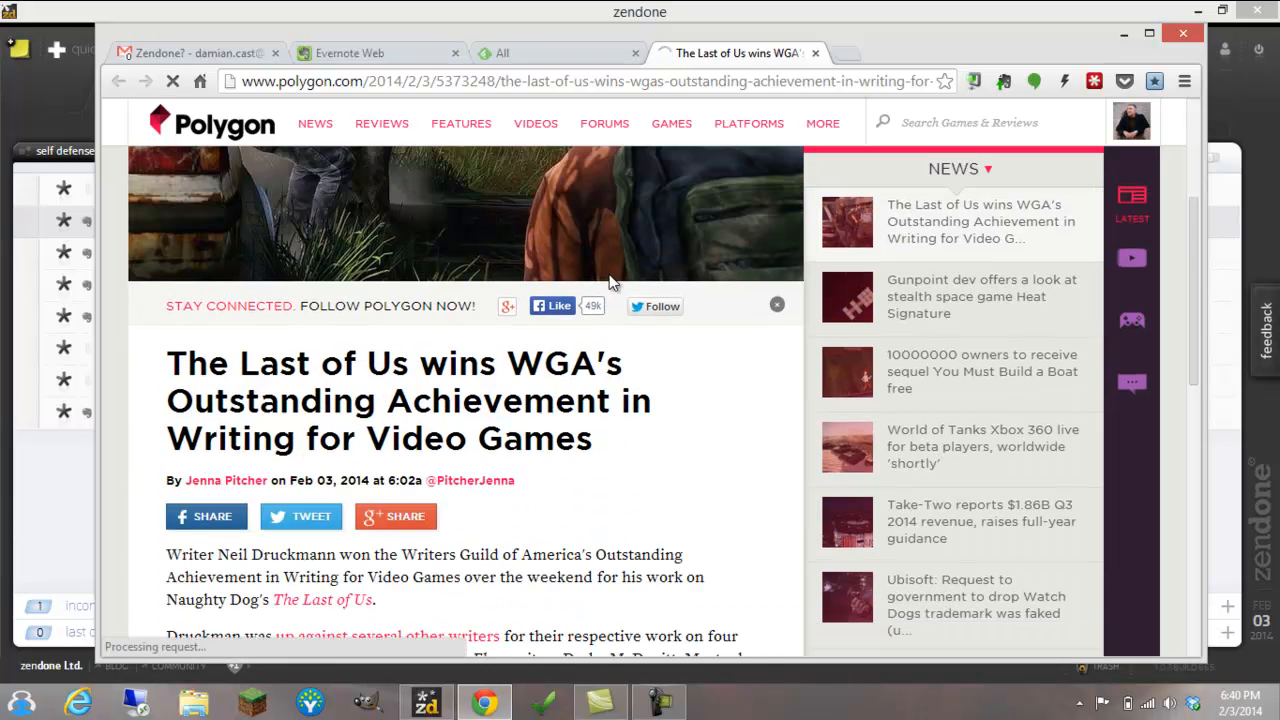
pyautogui.scroll(-2, 607, 278)
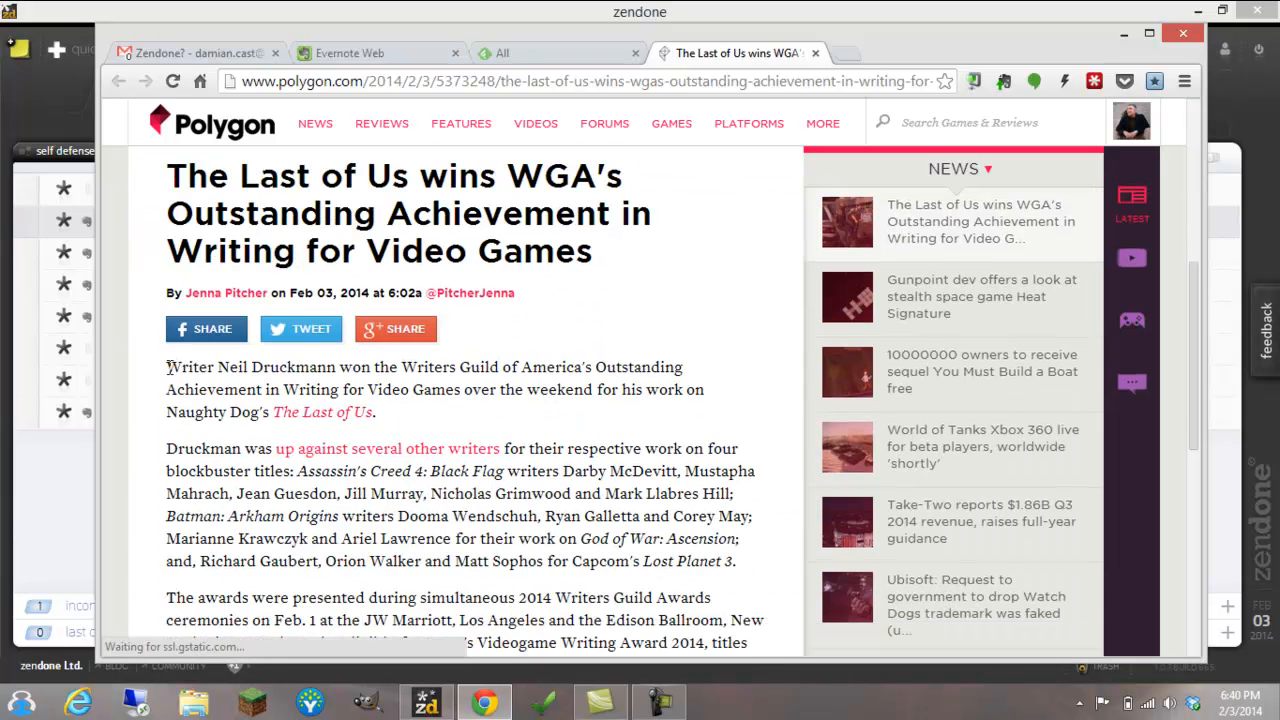
pyautogui.moveTo(168, 447); pyautogui.dragTo(738, 563)
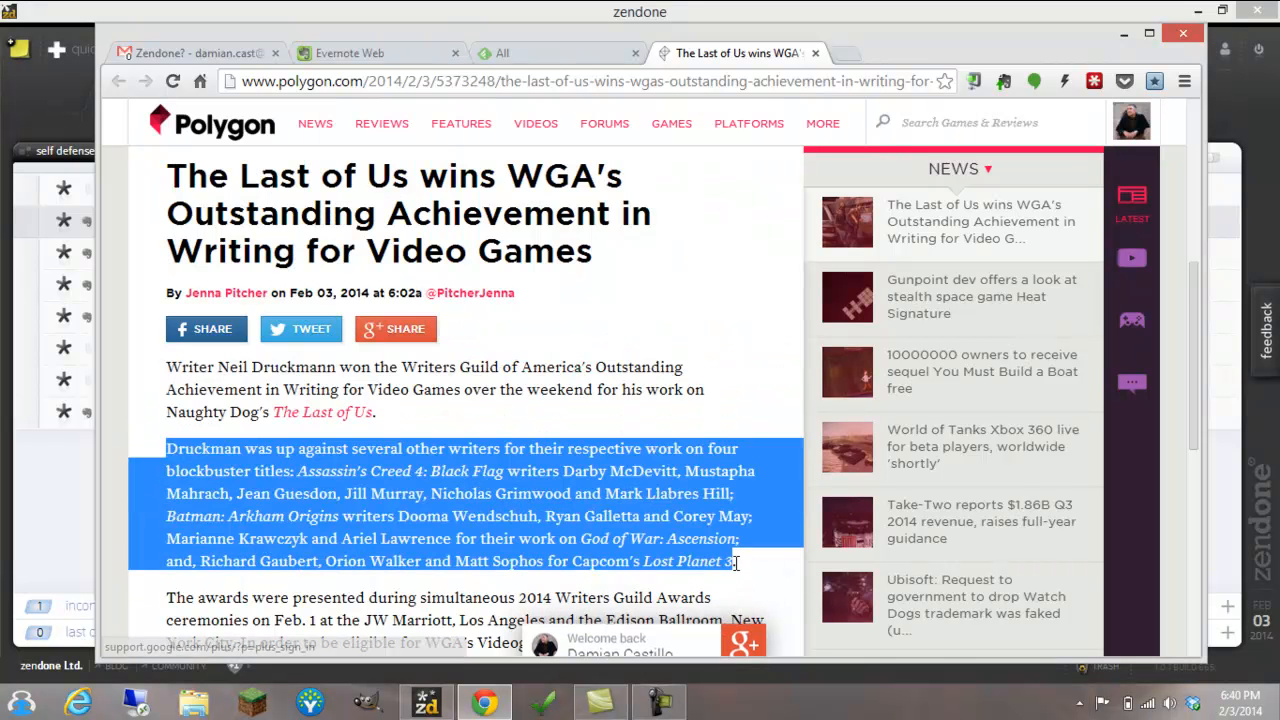
pyautogui.click(1006, 84)
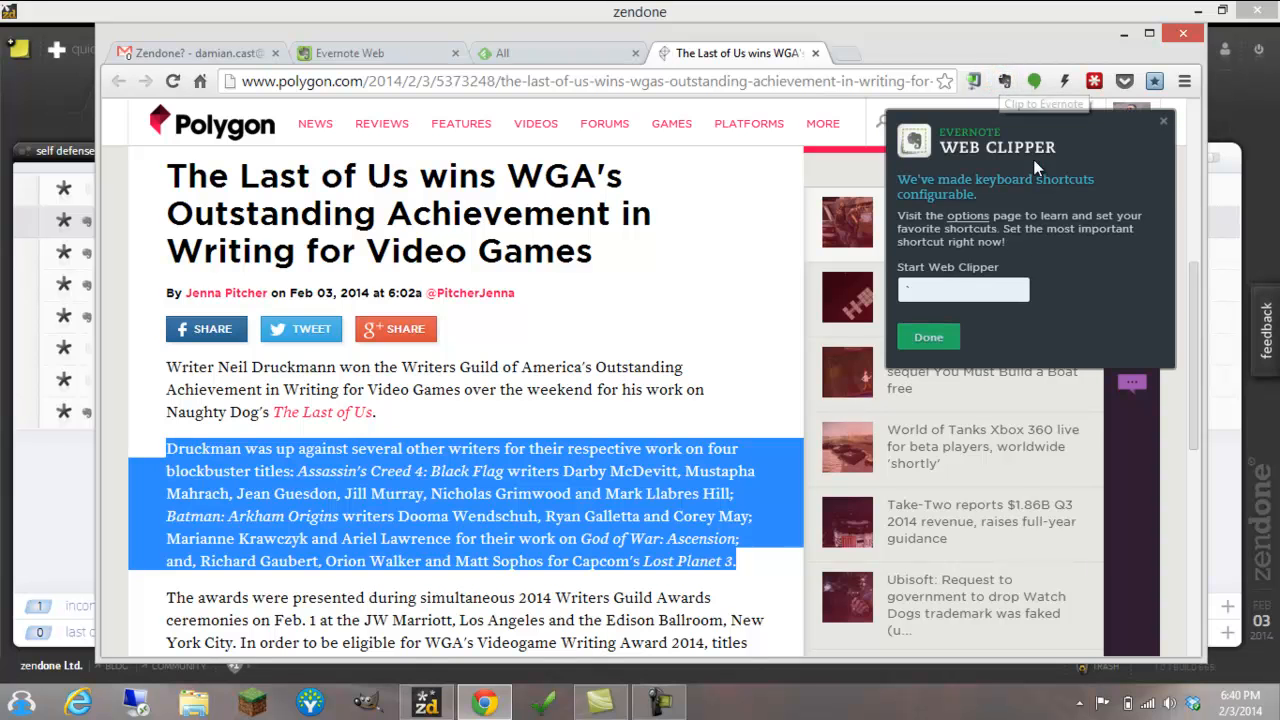
pyautogui.click(928, 337)
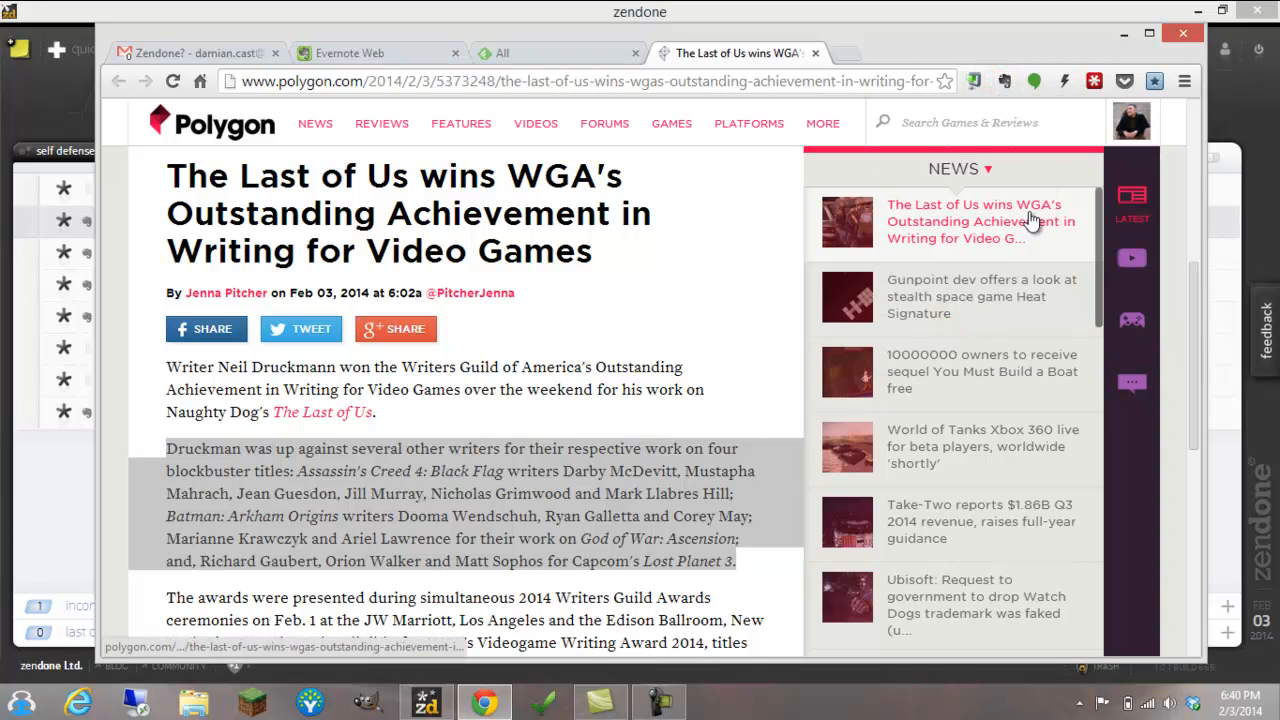
pyautogui.click(1007, 83)
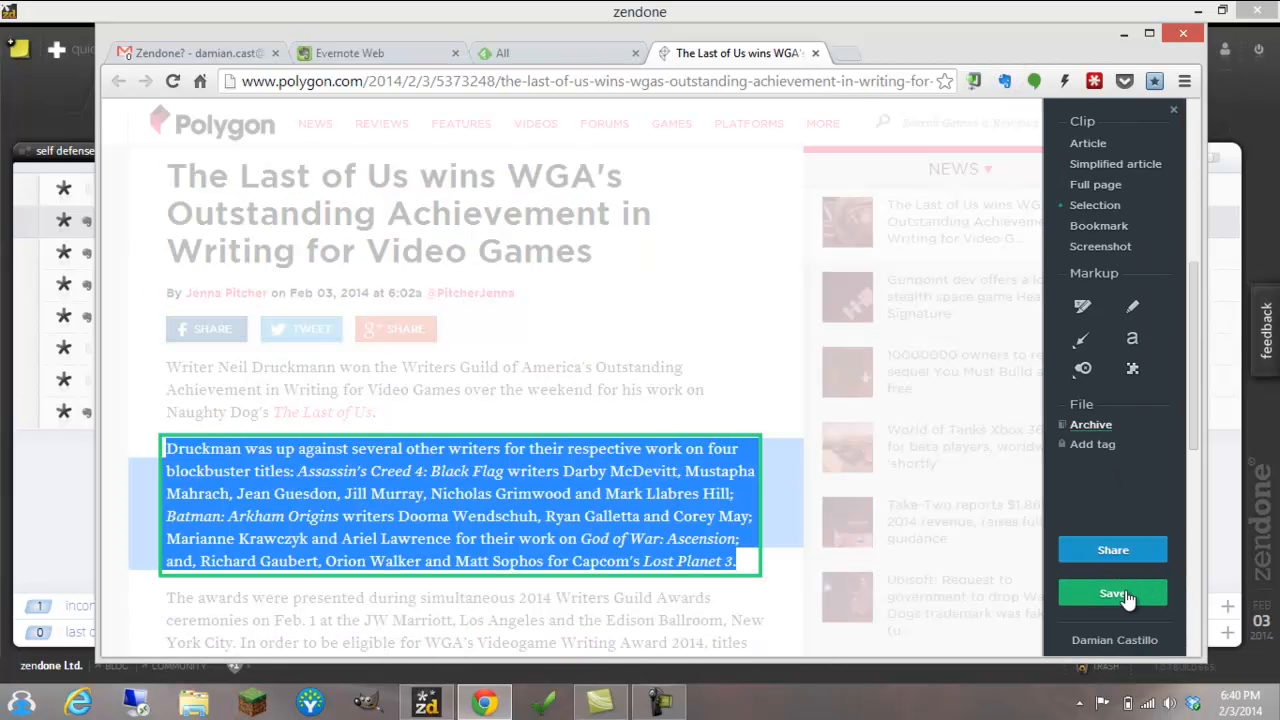
pyautogui.click(1092, 430)
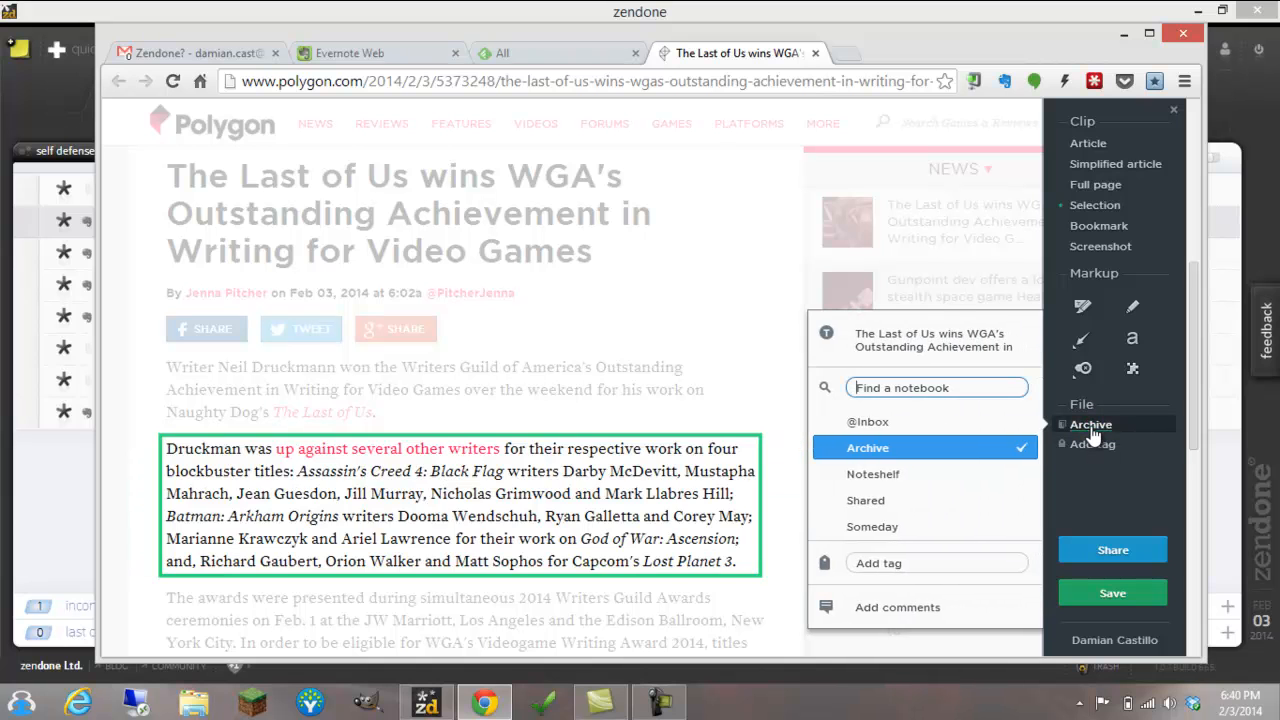
pyautogui.click(975, 423)
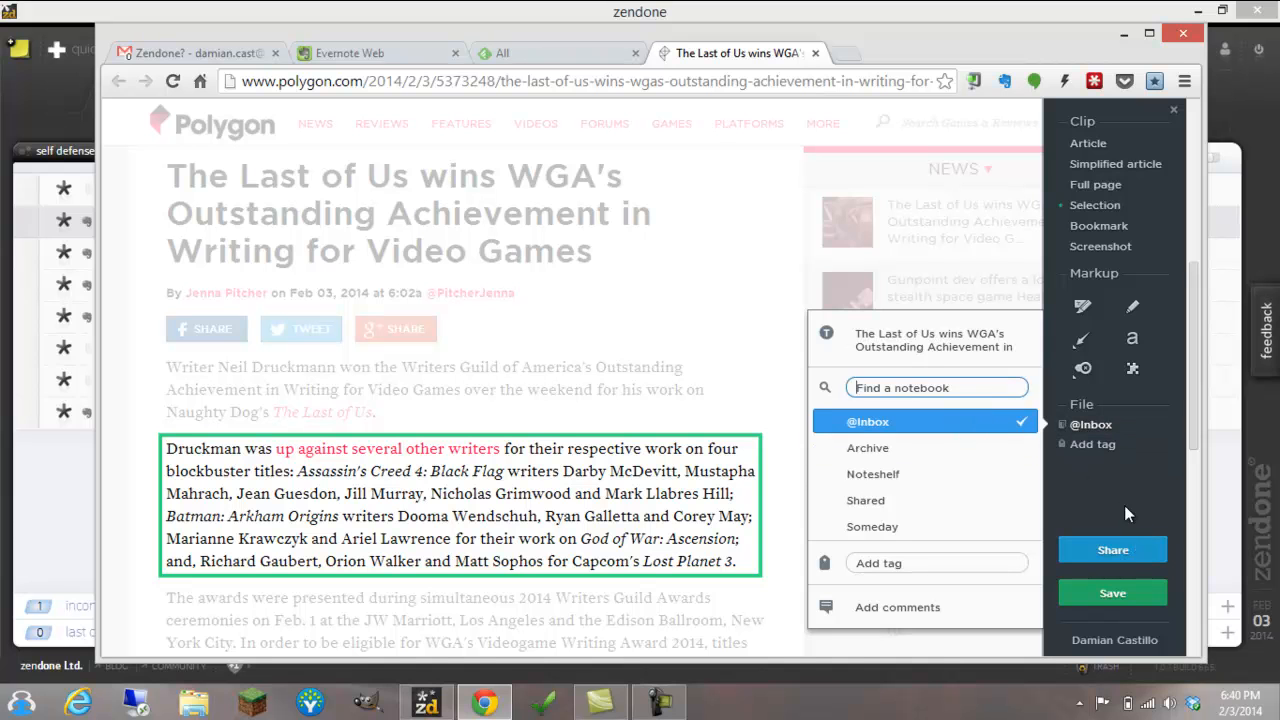
pyautogui.click(1113, 594)
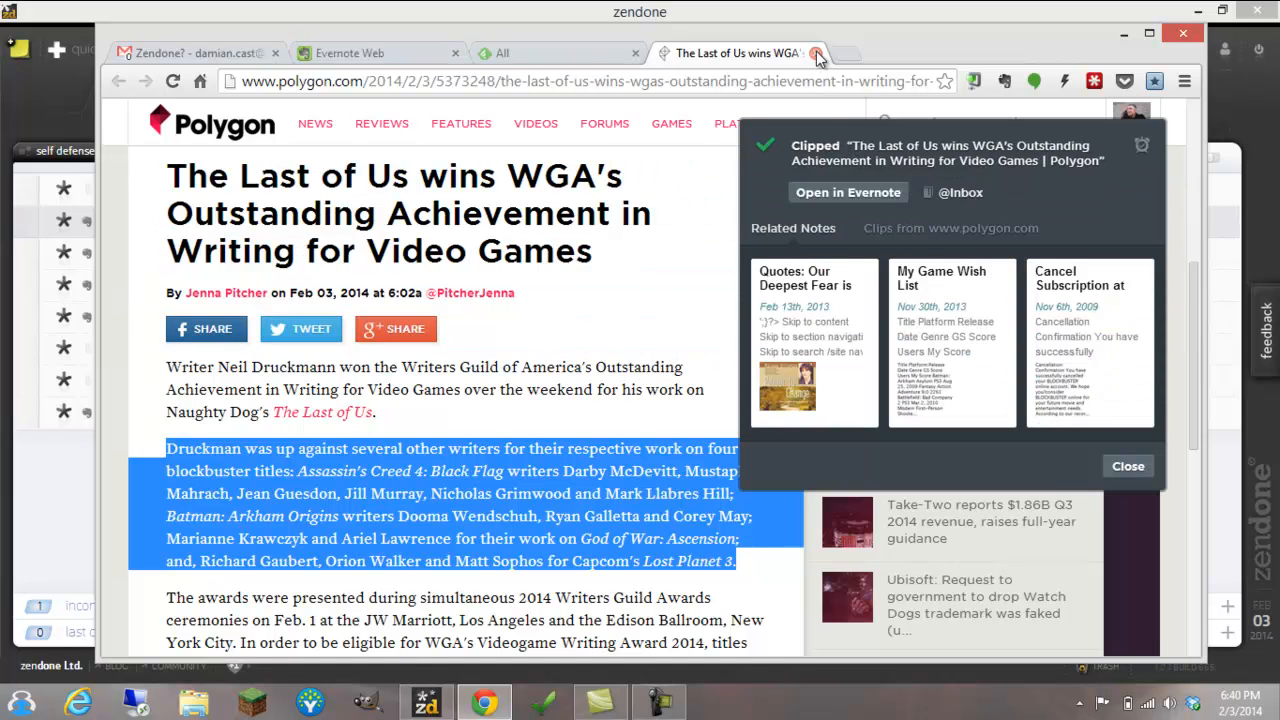
pyautogui.click(1127, 472)
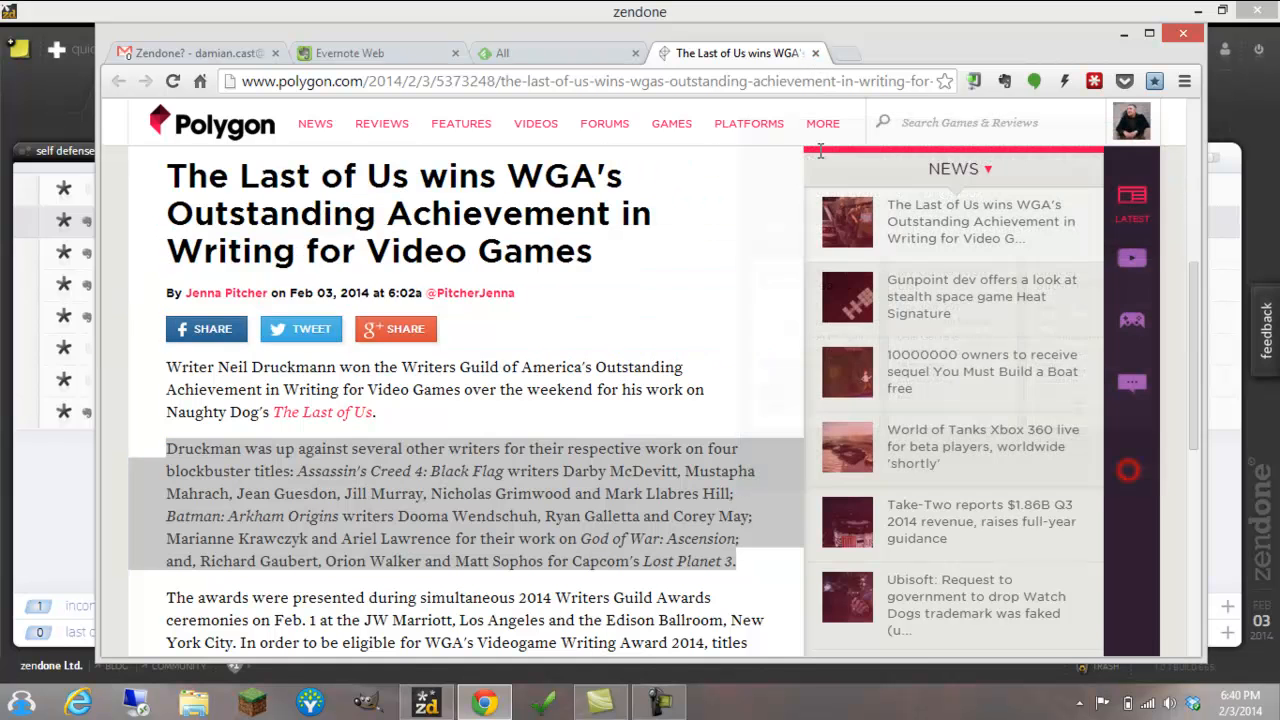
pyautogui.click(817, 53)
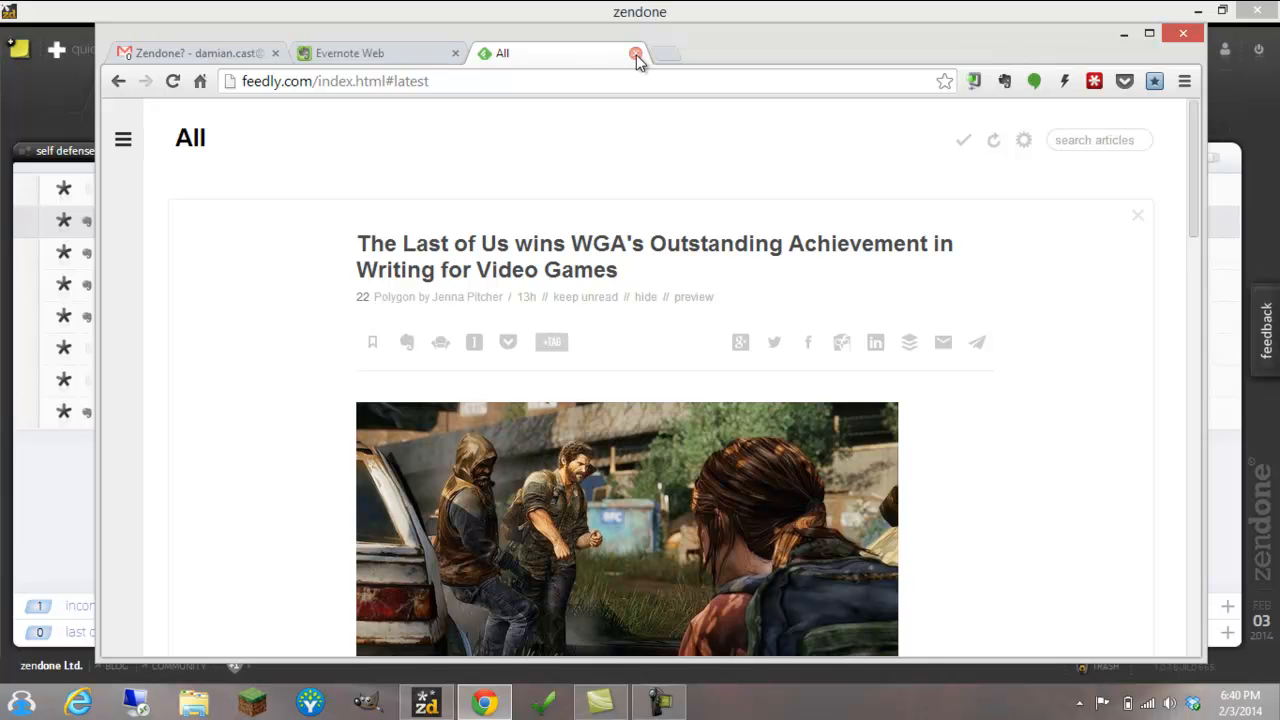
# Open the full IGN article "New Sonic Hitting PS4, Xbox One and Wii U in 2015?" from the Feedly list
pyautogui.scroll(-7, 500, 300)
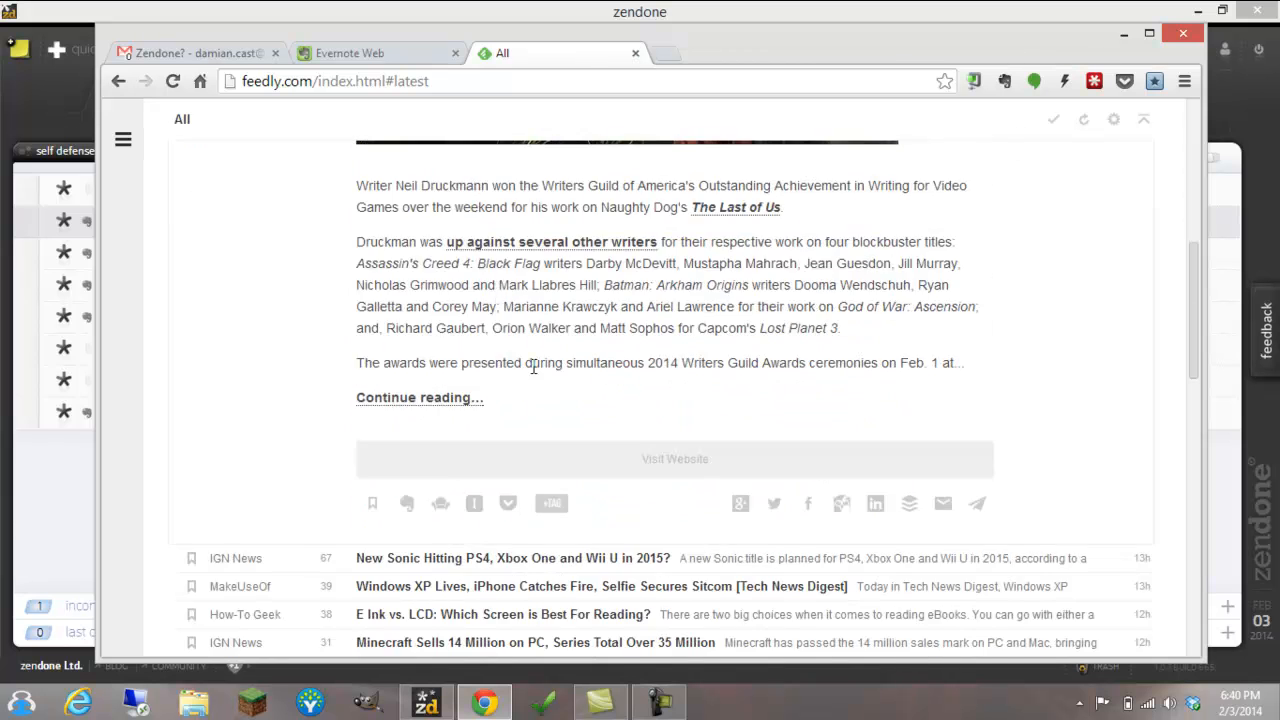
pyautogui.click(521, 371)
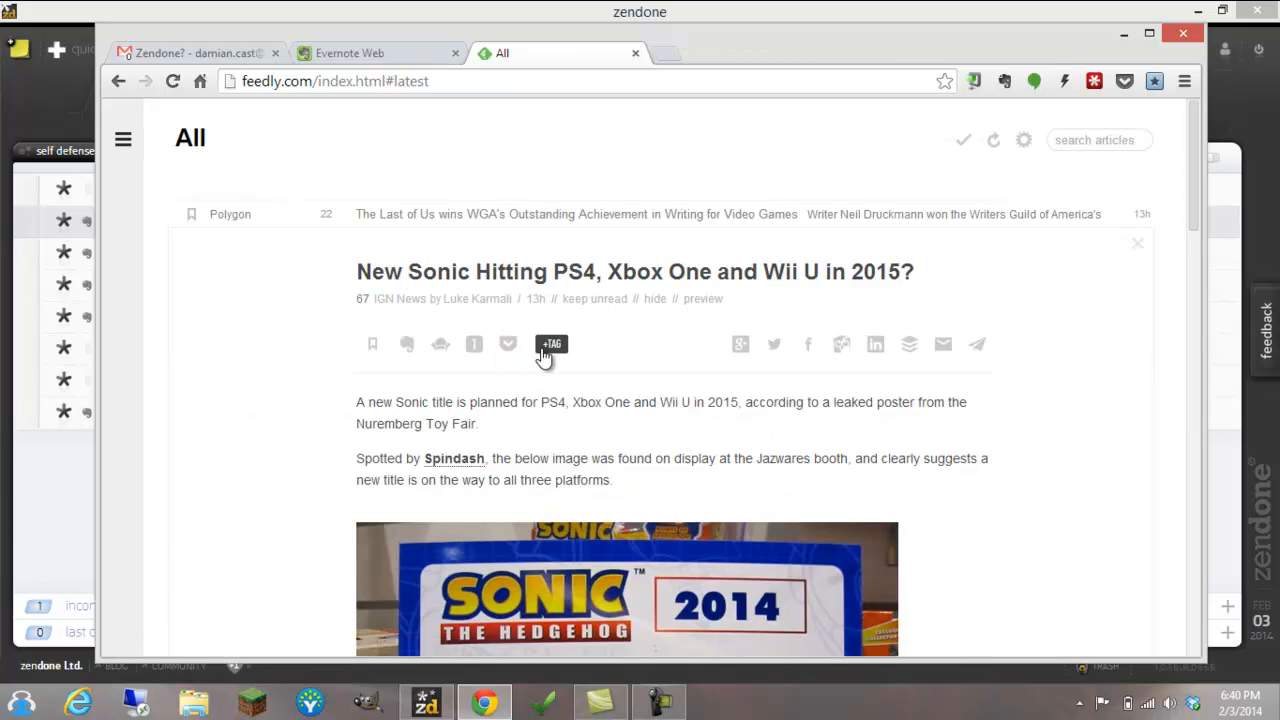
pyautogui.click(511, 286)
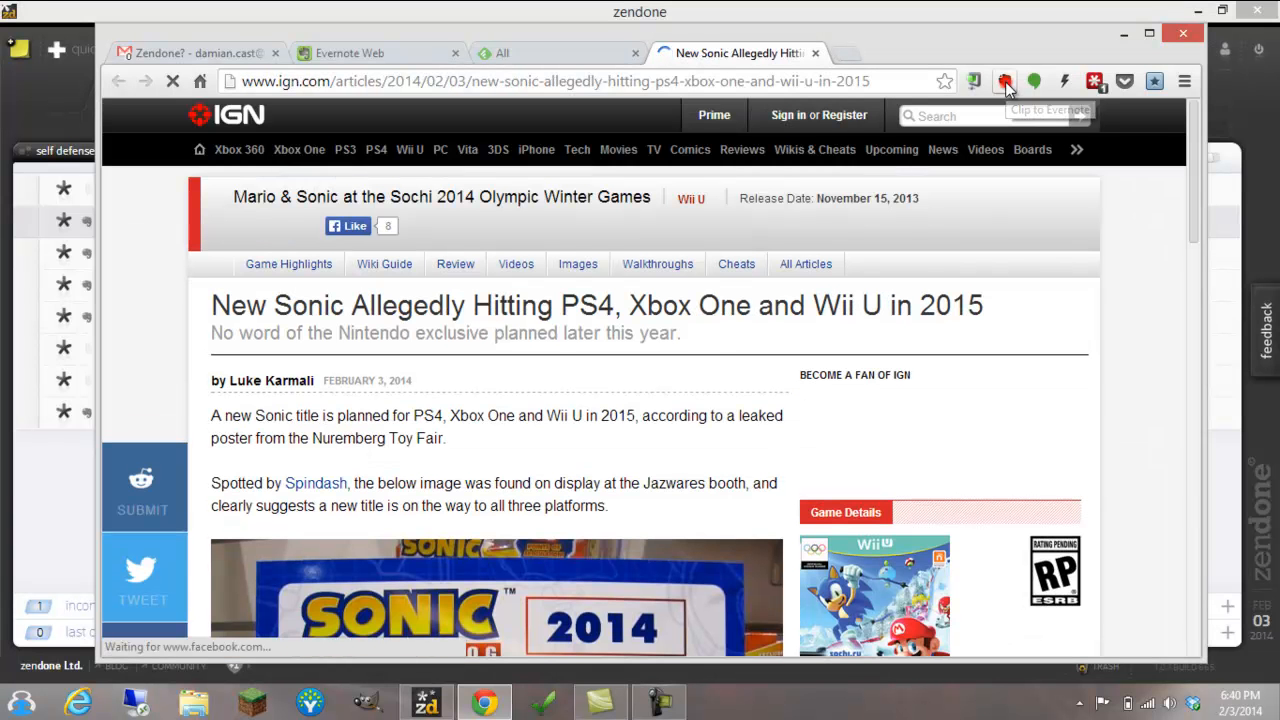
pyautogui.click(1005, 82)
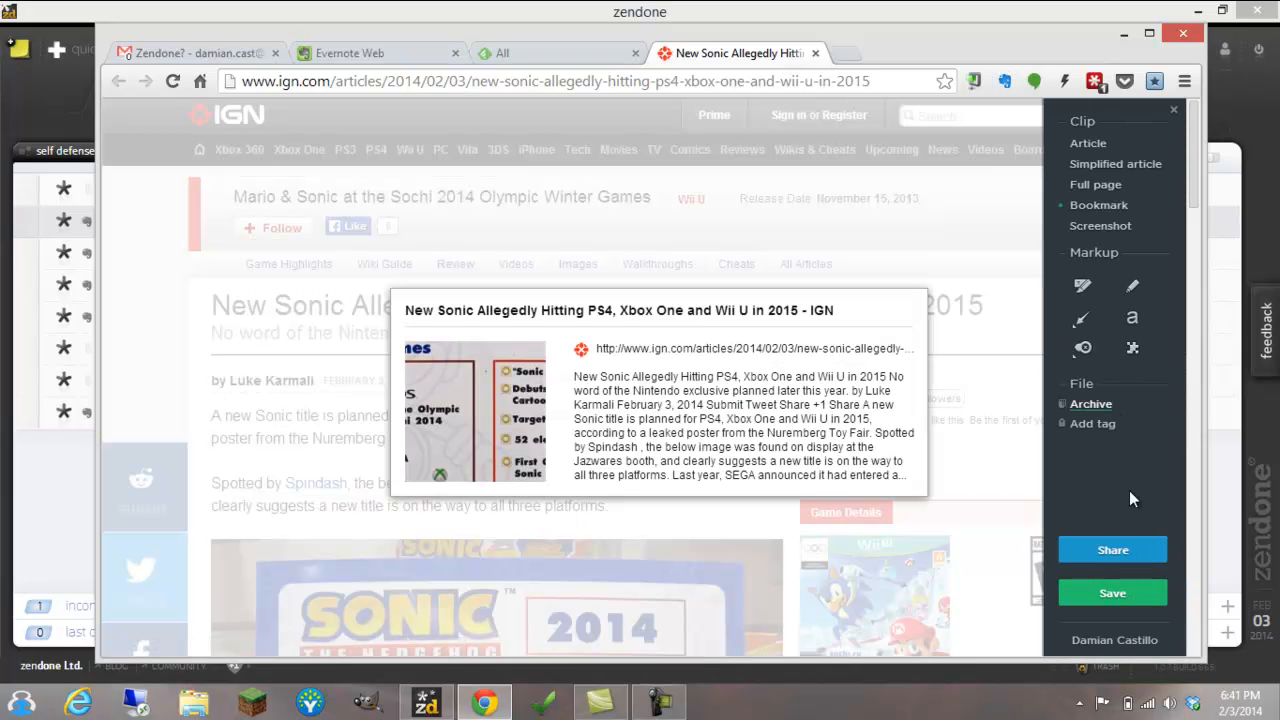
pyautogui.click(1090, 404)
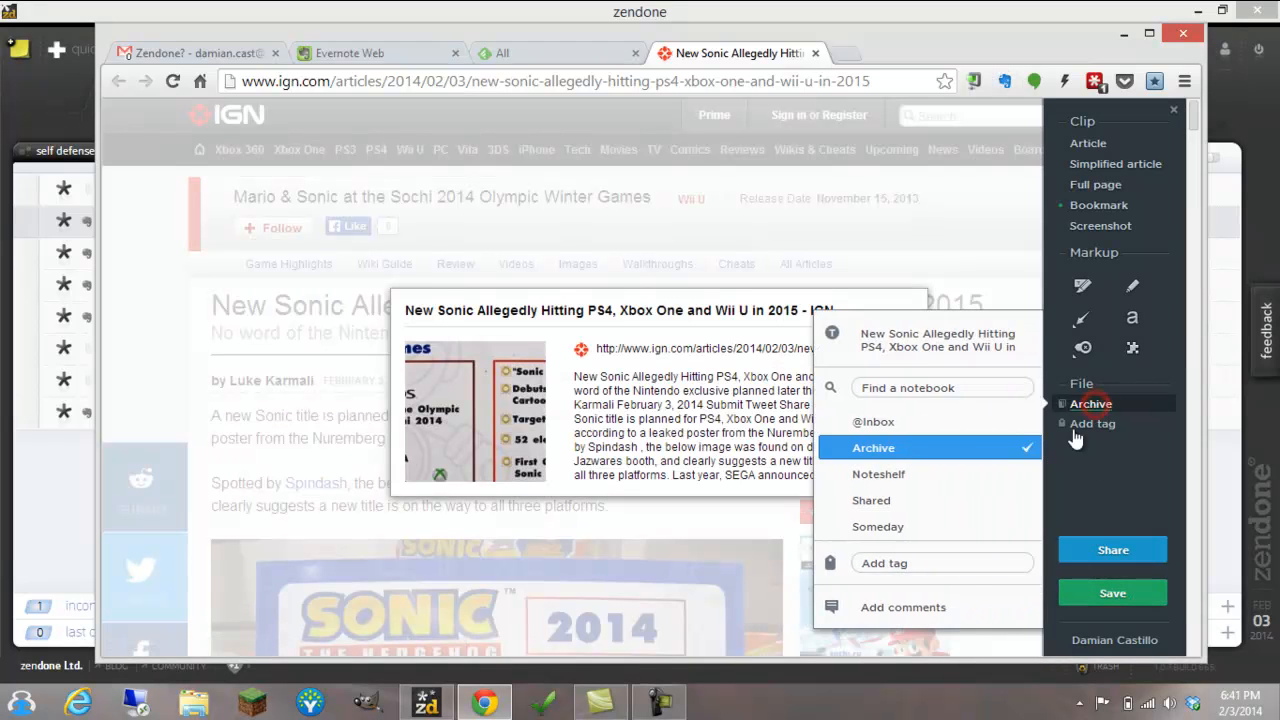
pyautogui.click(918, 422)
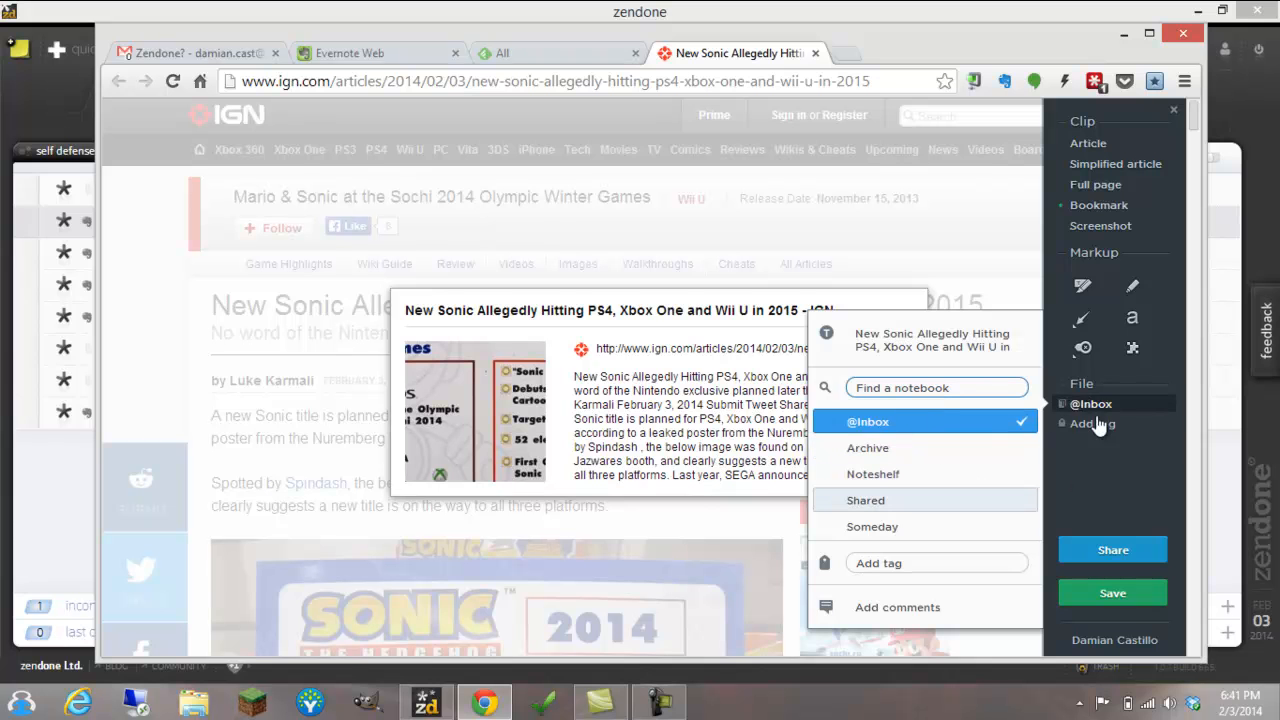
pyautogui.click(1100, 594)
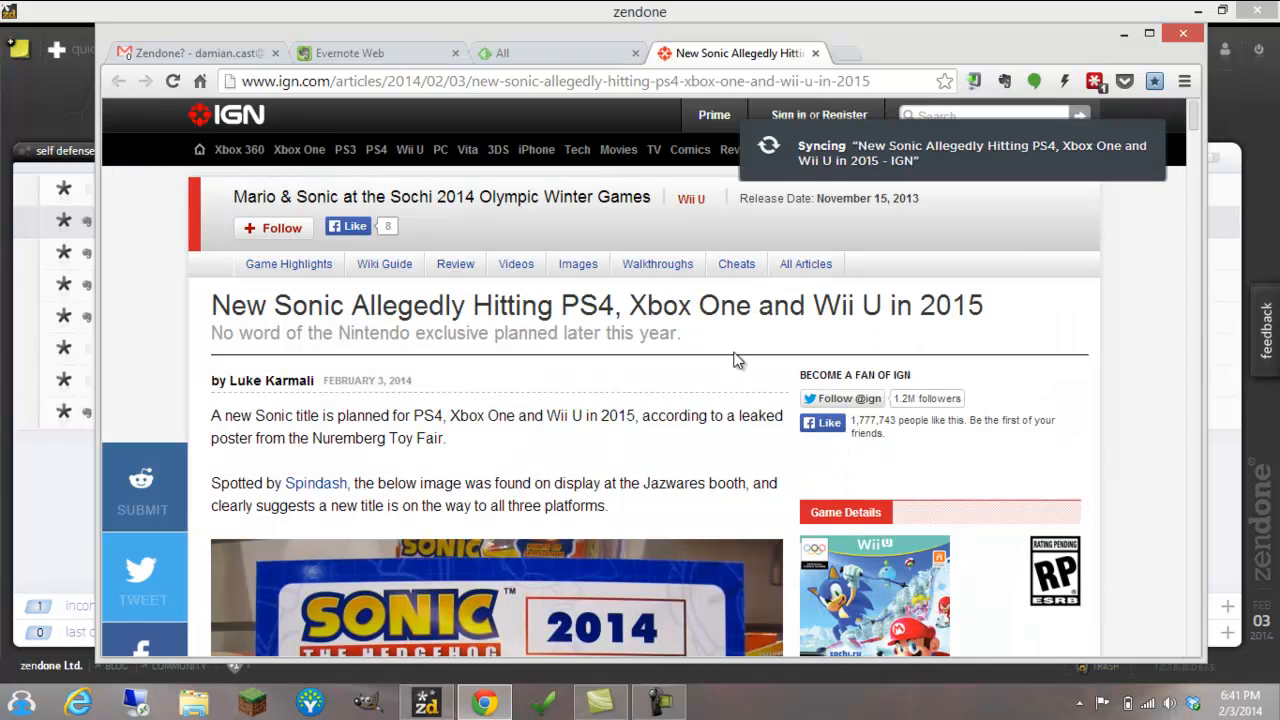
pyautogui.click(1146, 469)
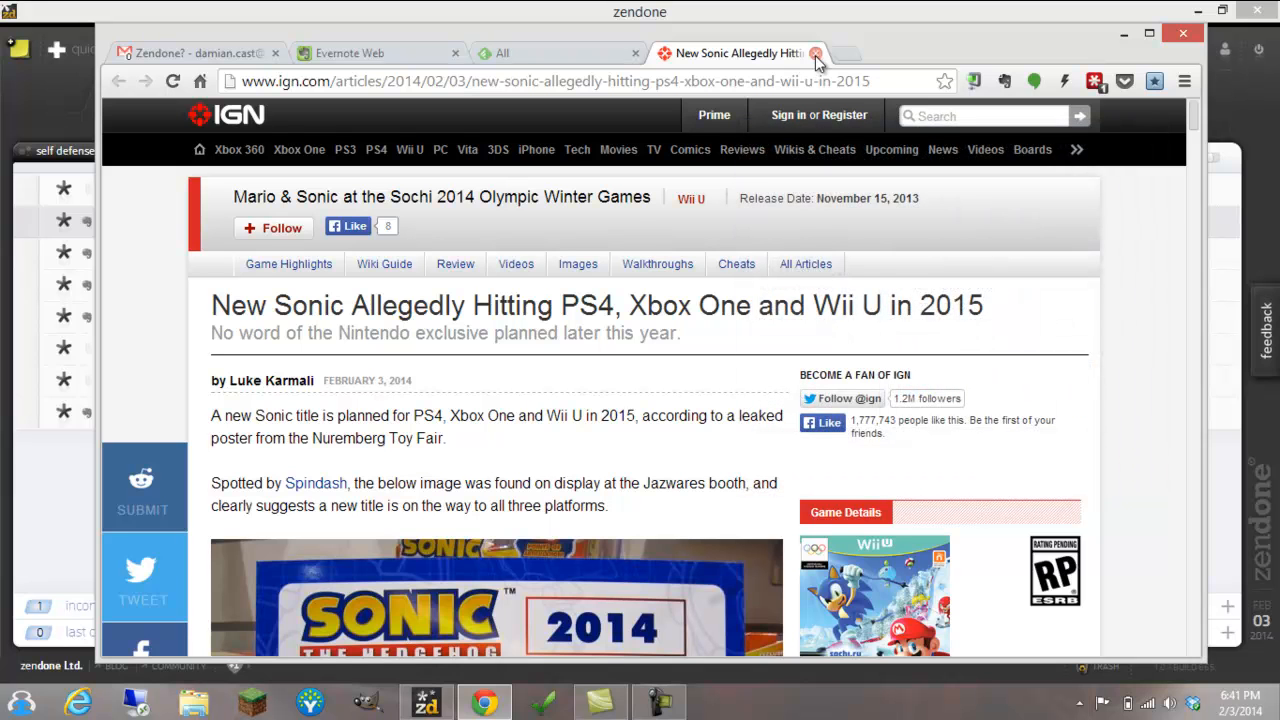
pyautogui.click(413, 48)
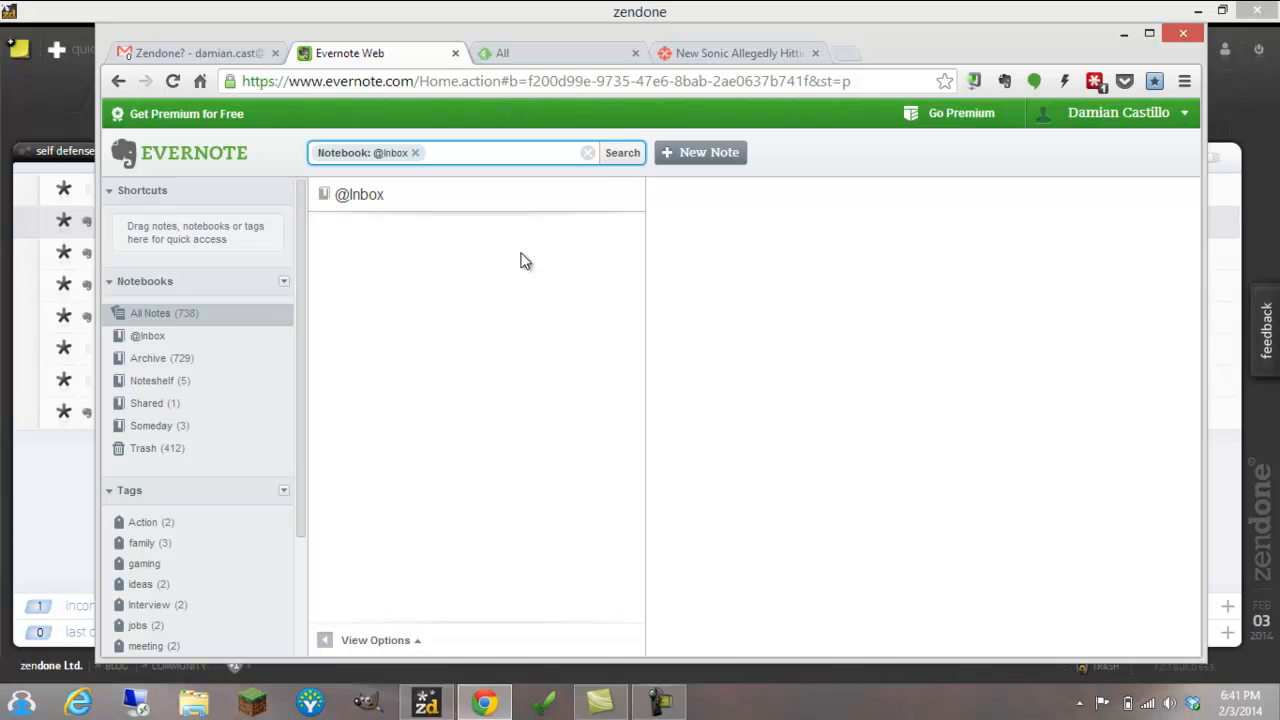
pyautogui.press('F5')
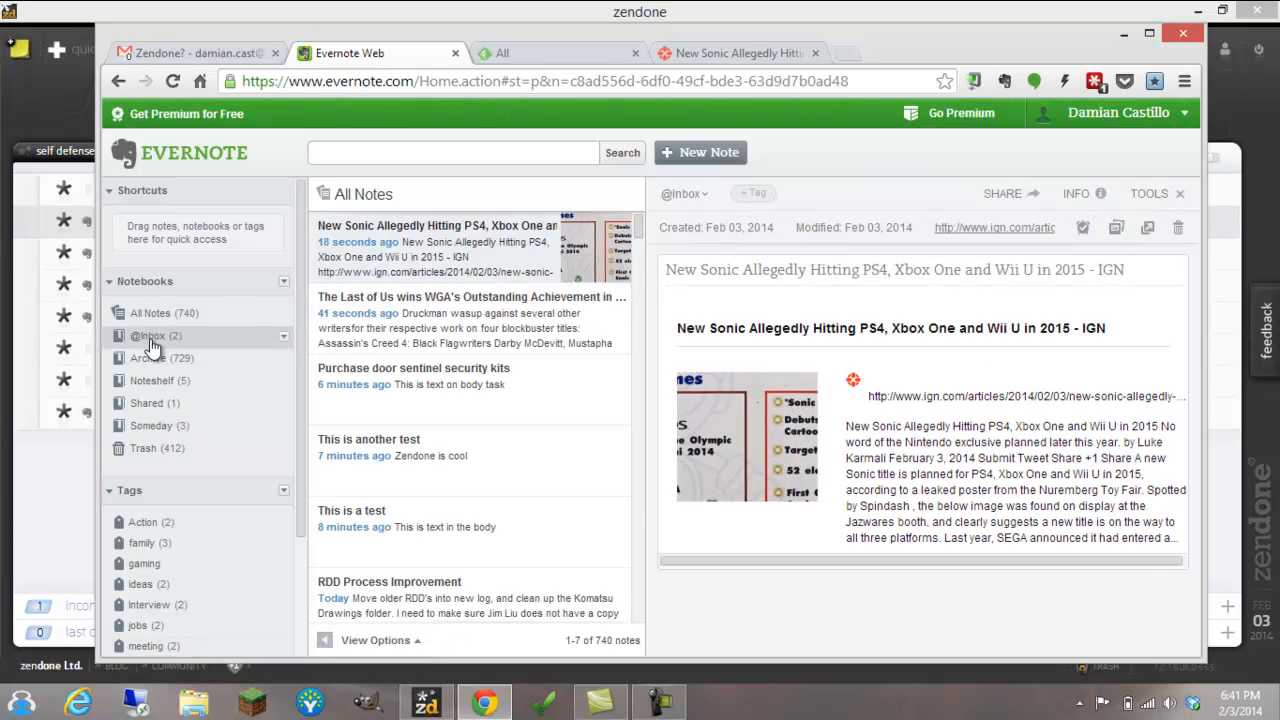
pyautogui.click(148, 340)
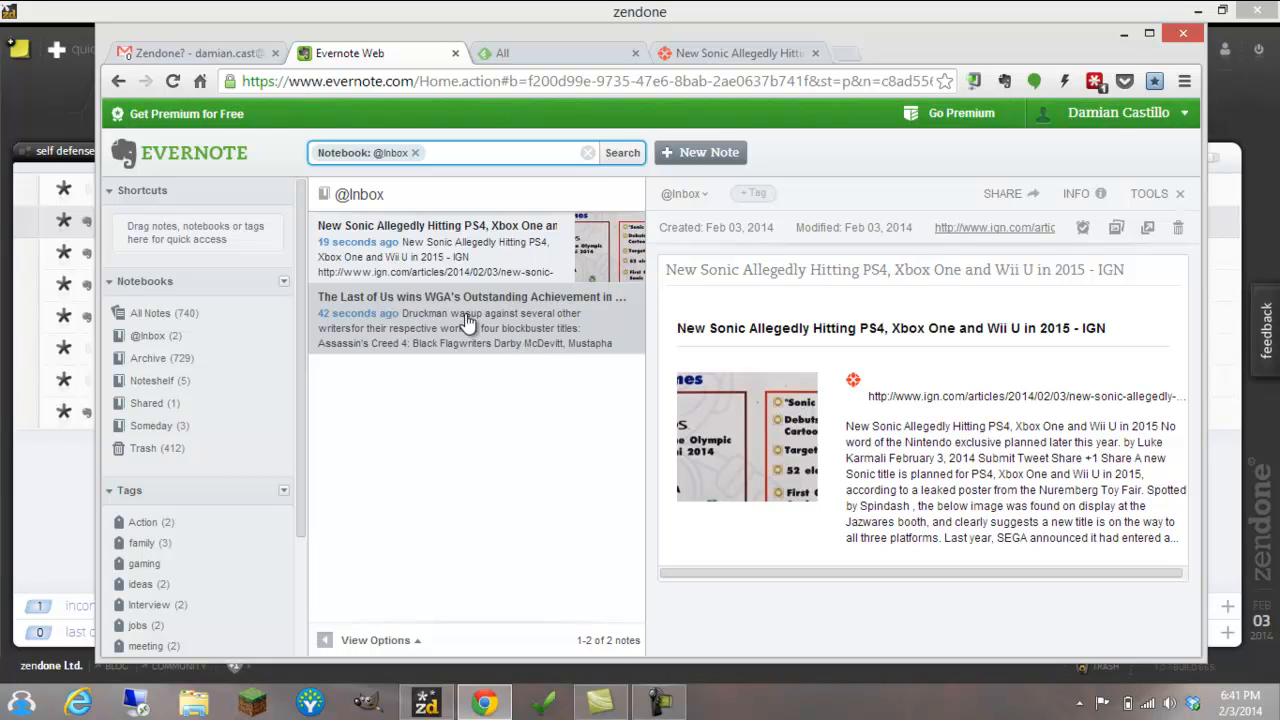
# Switch to zendone and process the Last of Us inbox note into a focused action with area Self Defense and context computer
pyautogui.click(55, 18)
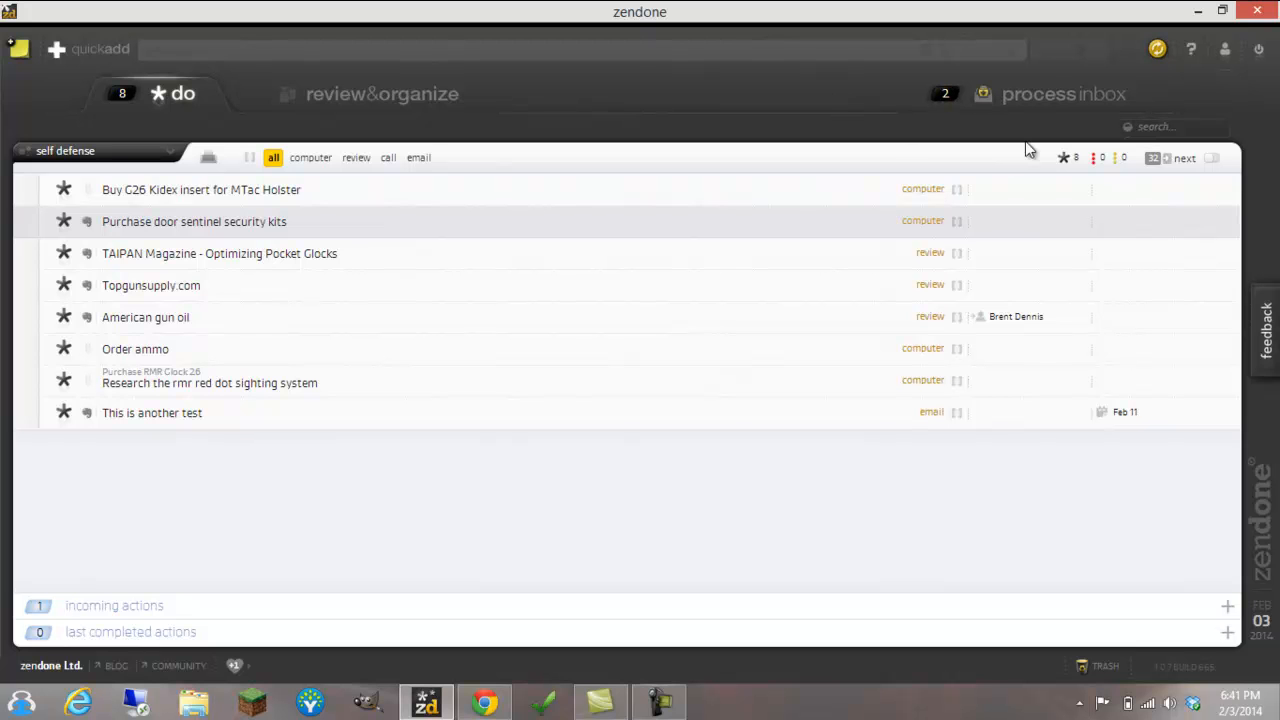
pyautogui.click(1044, 111)
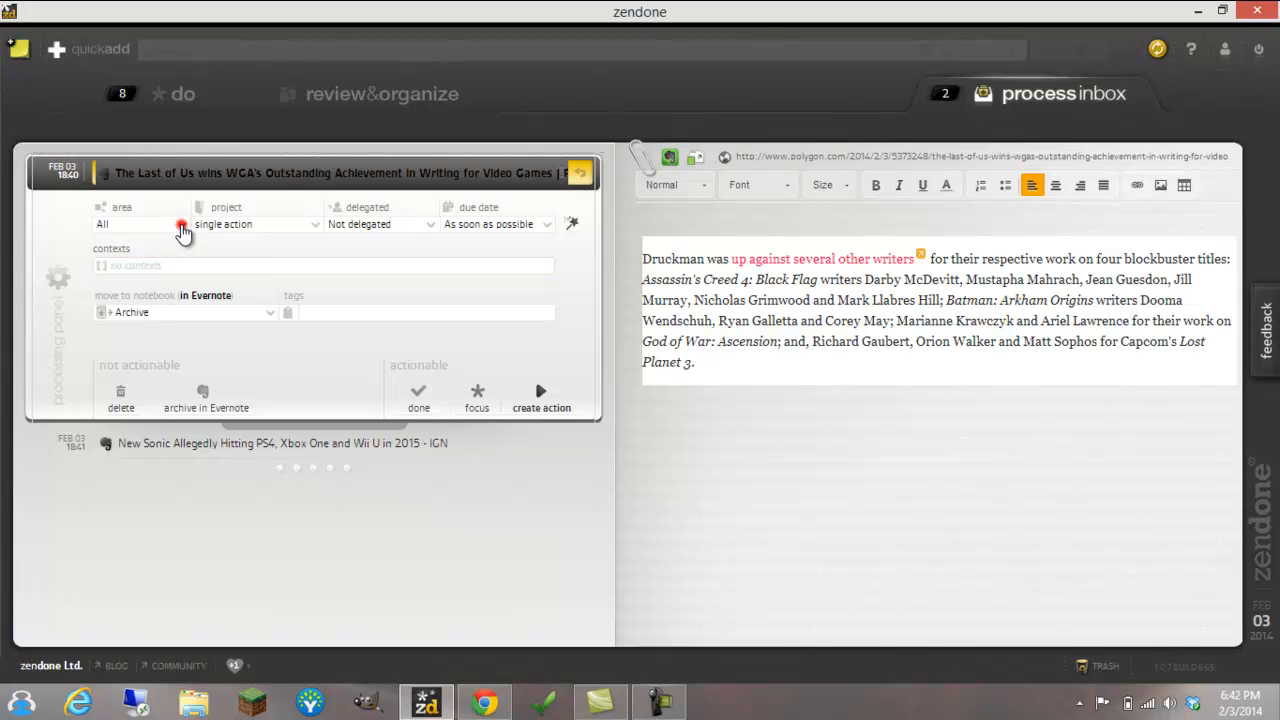
pyautogui.click(181, 224)
pyautogui.click(152, 302)
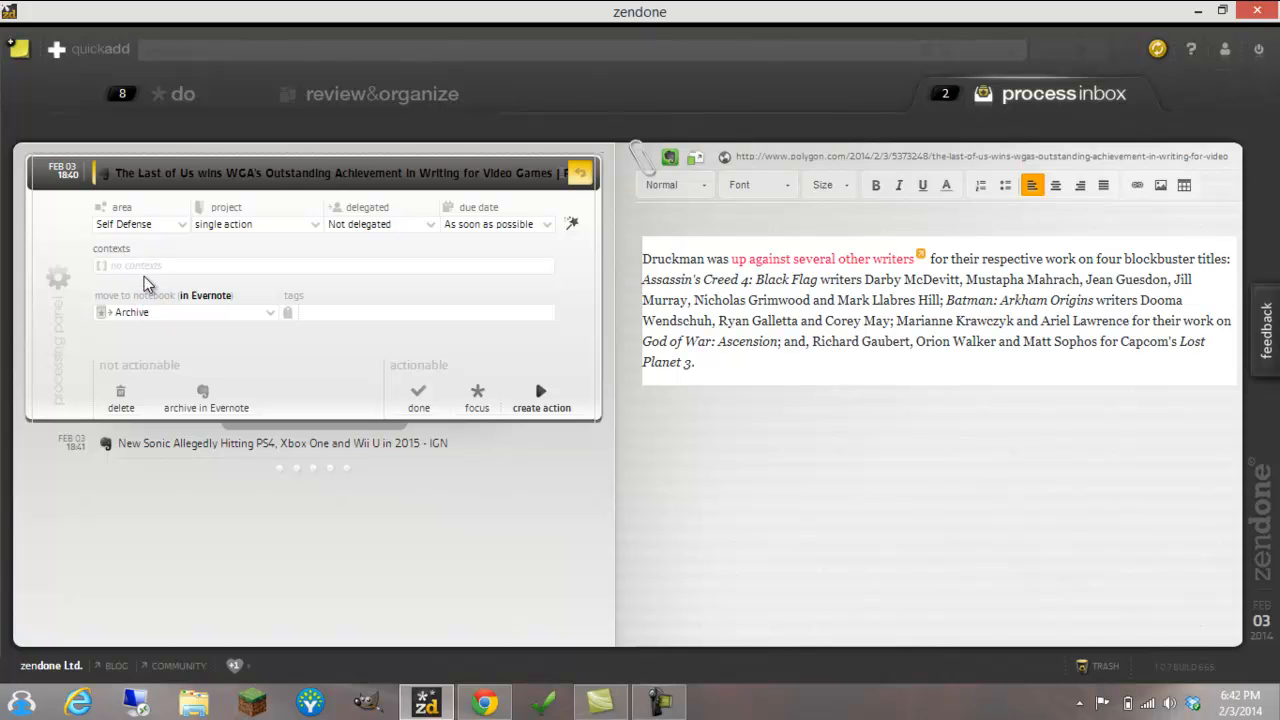
pyautogui.click(141, 267)
pyautogui.click(156, 316)
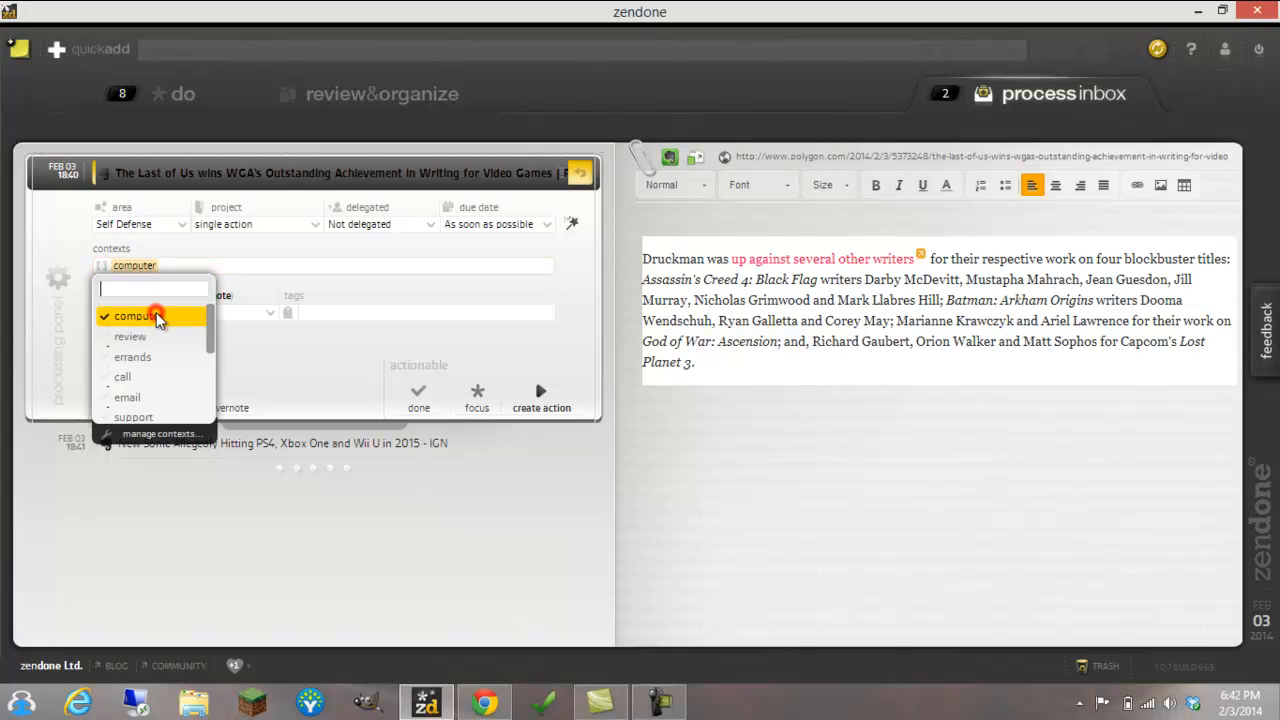
pyautogui.click(288, 322)
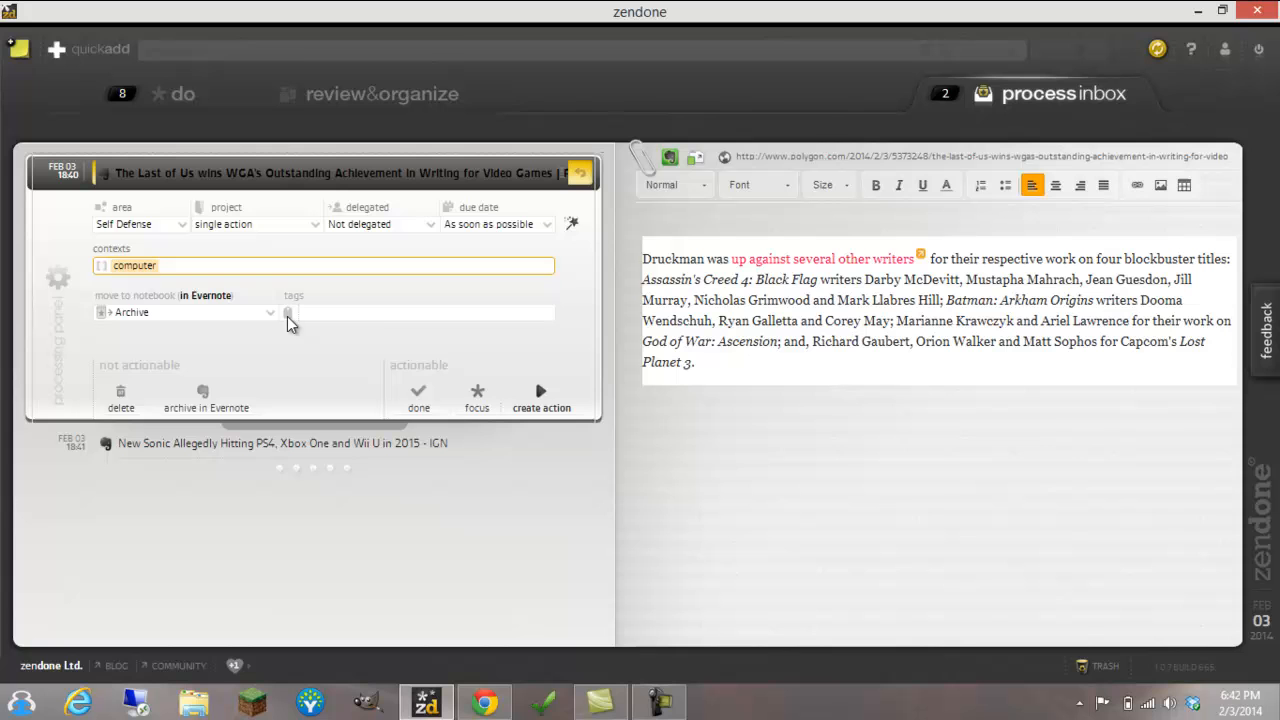
pyautogui.click(479, 398)
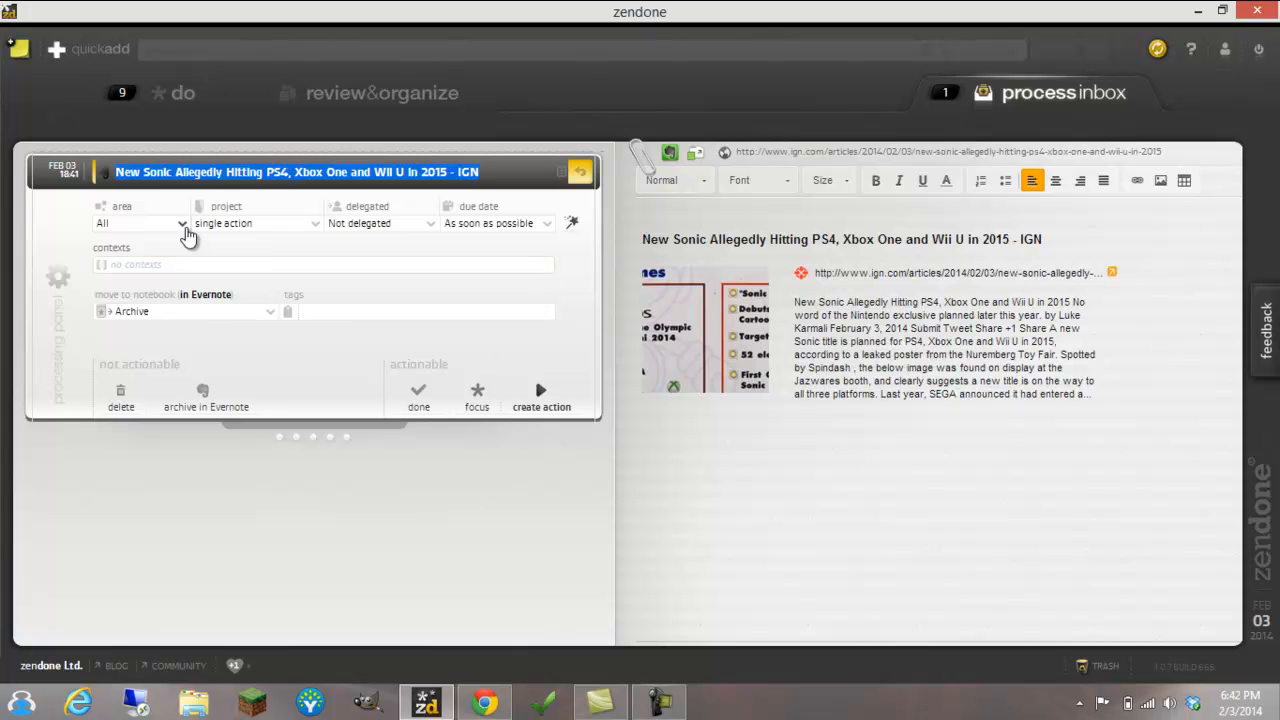
# Process the "New Sonic Allegedly Hitting PS4, Xbox One and Wii U in 2015" note into a focused Self Defense action with context computer
pyautogui.click(182, 223)
pyautogui.click(152, 302)
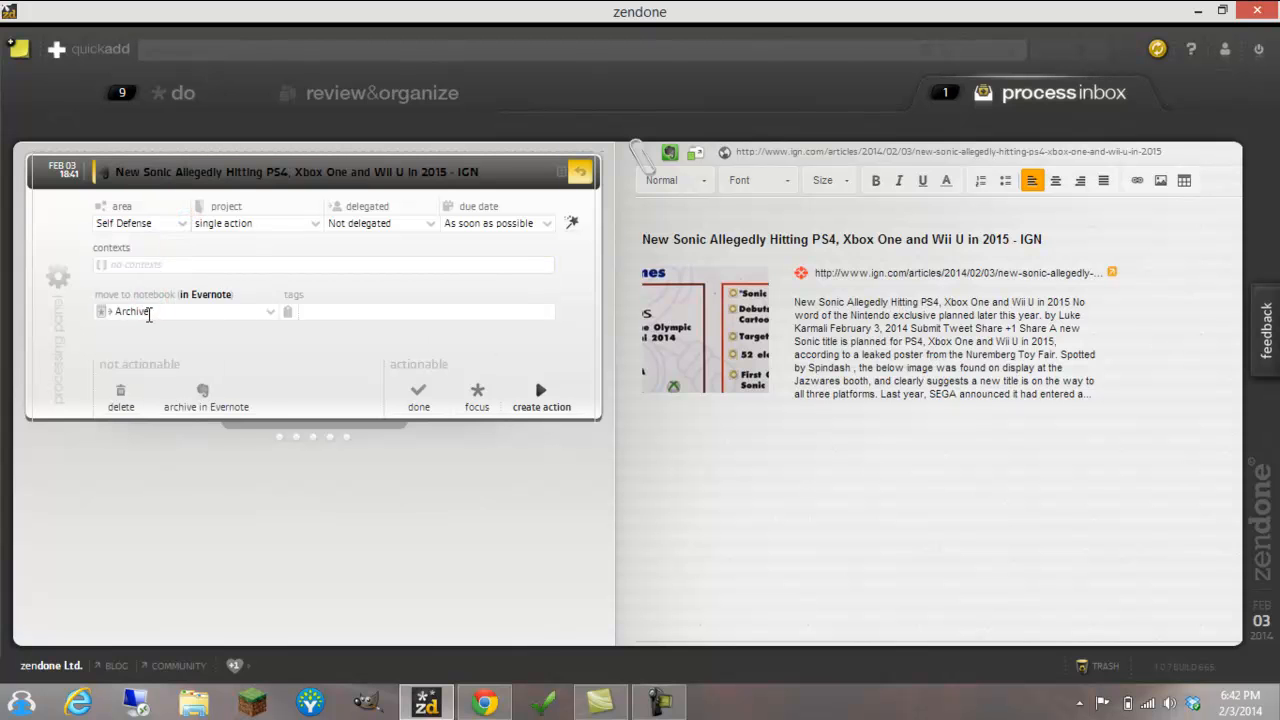
pyautogui.click(160, 266)
pyautogui.click(145, 317)
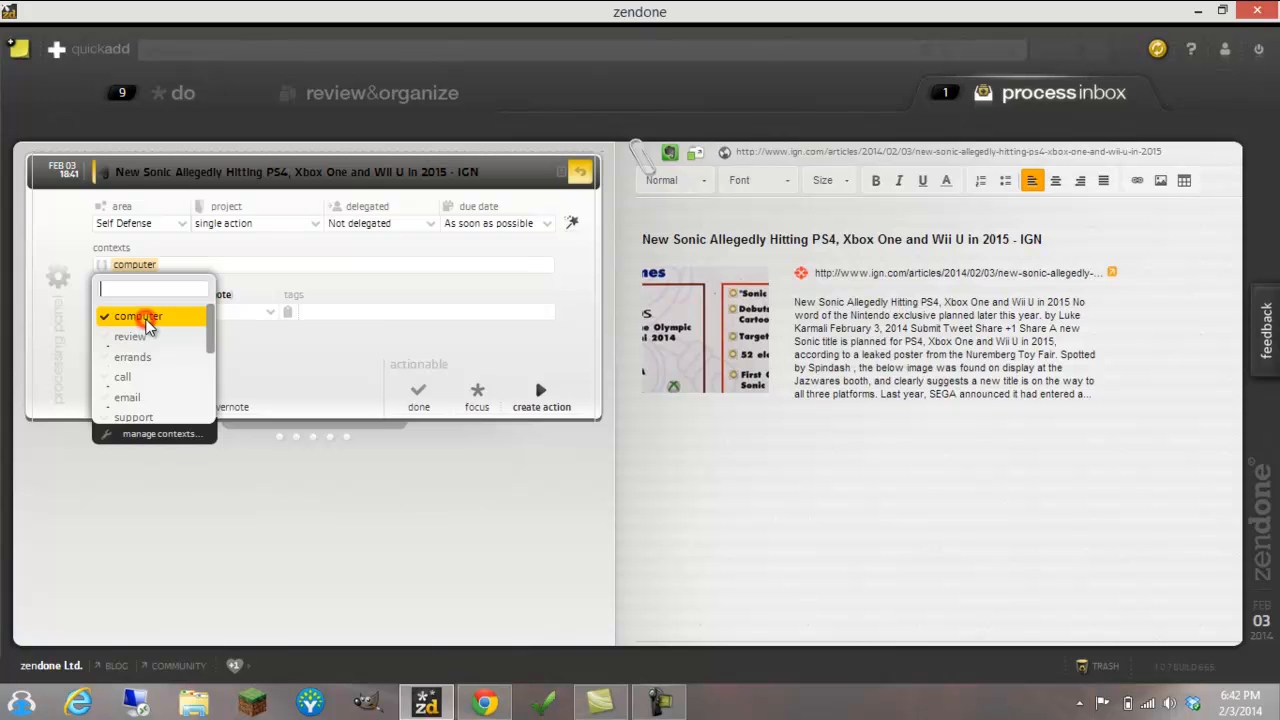
pyautogui.click(480, 392)
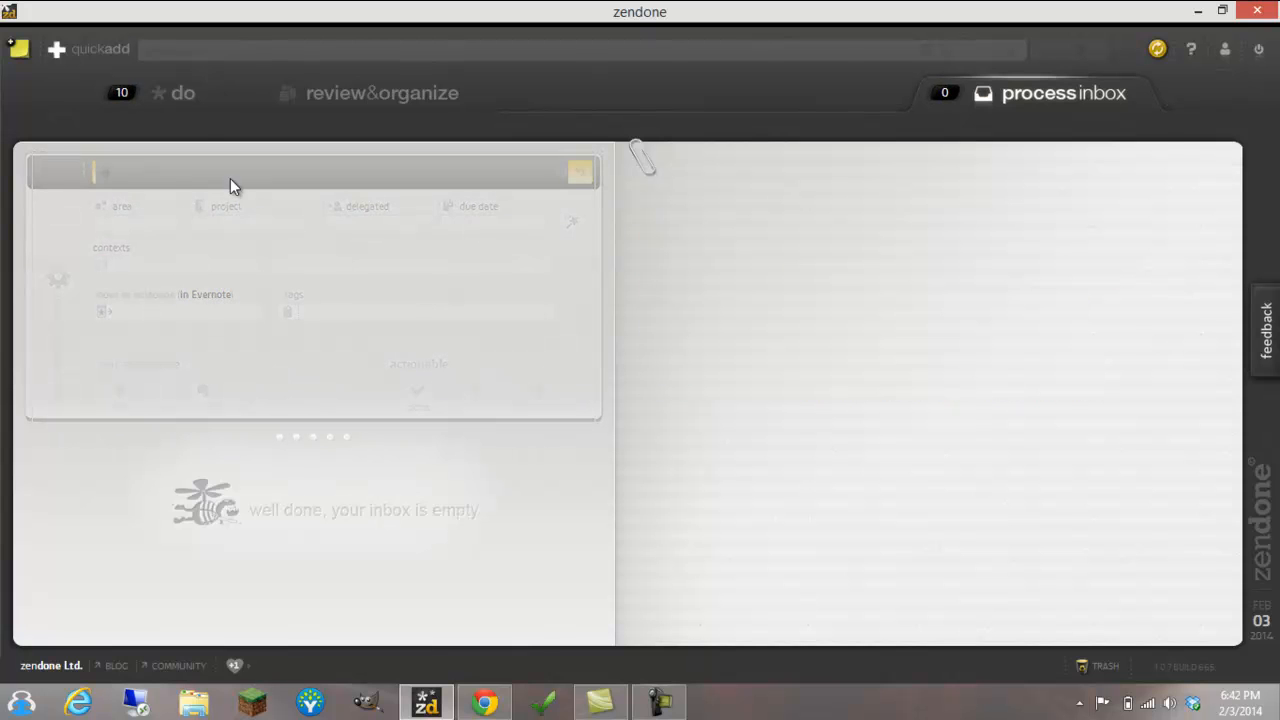
# Open the note attached to the New Sonic action in the do list and follow its link to the IGN article
pyautogui.click(185, 93)
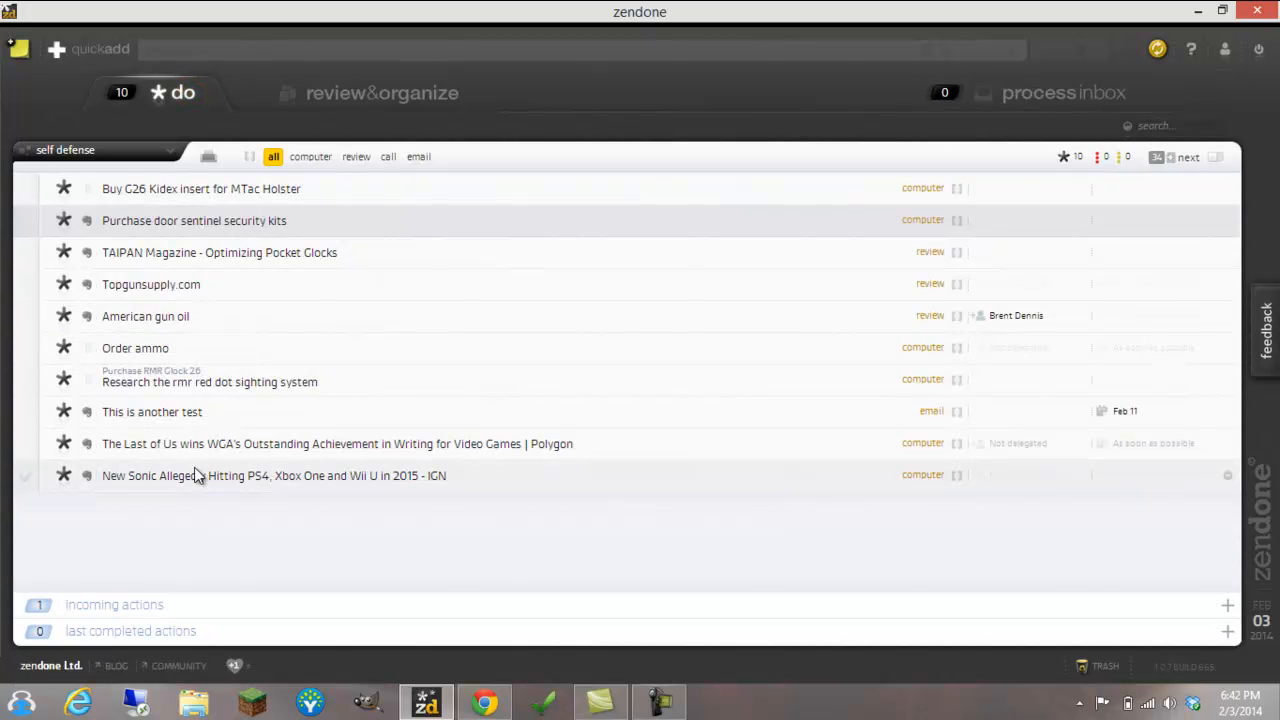
pyautogui.click(86, 477)
pyautogui.moveTo(286, 361); pyautogui.dragTo(469, 241)
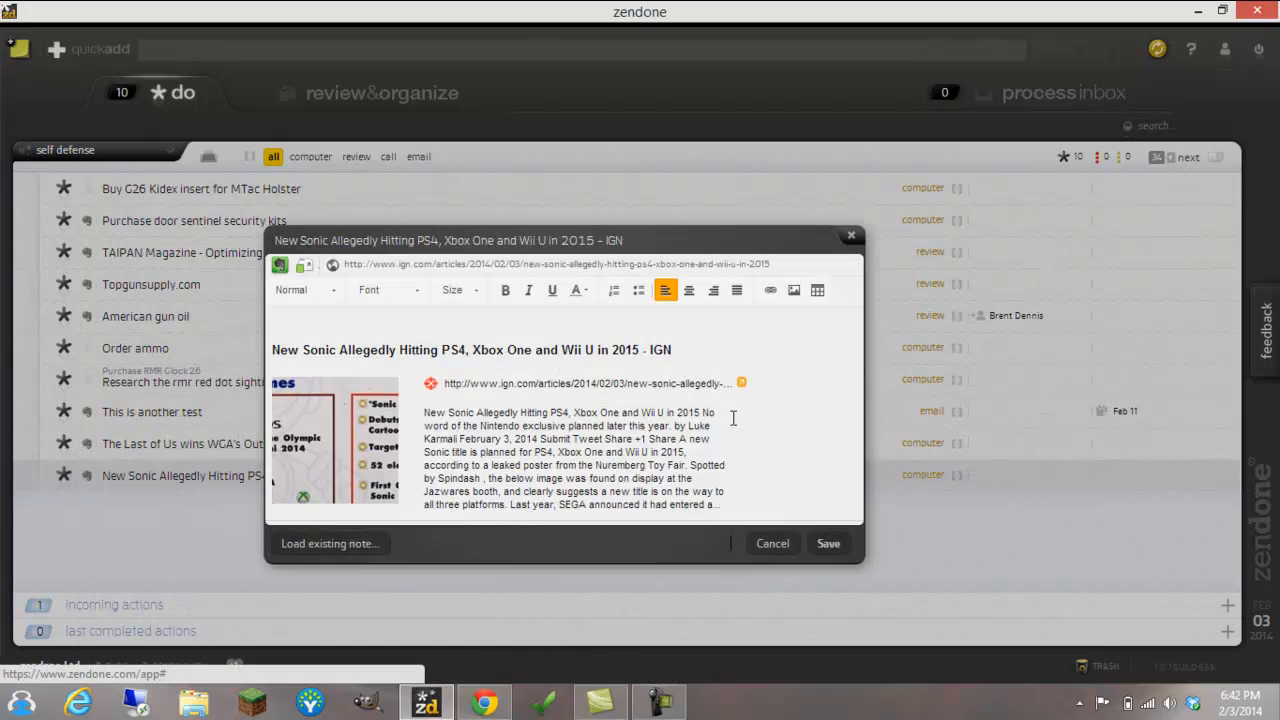
pyautogui.click(636, 385)
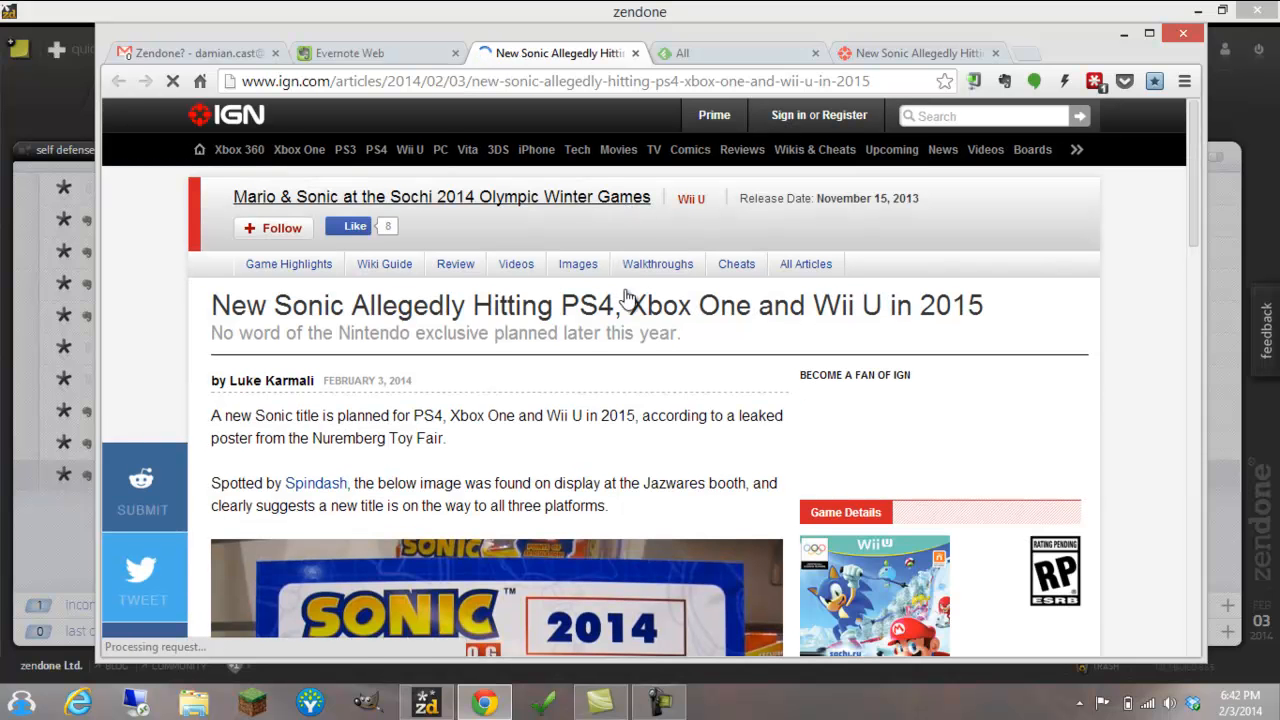
pyautogui.scroll(-4, 600, 285)
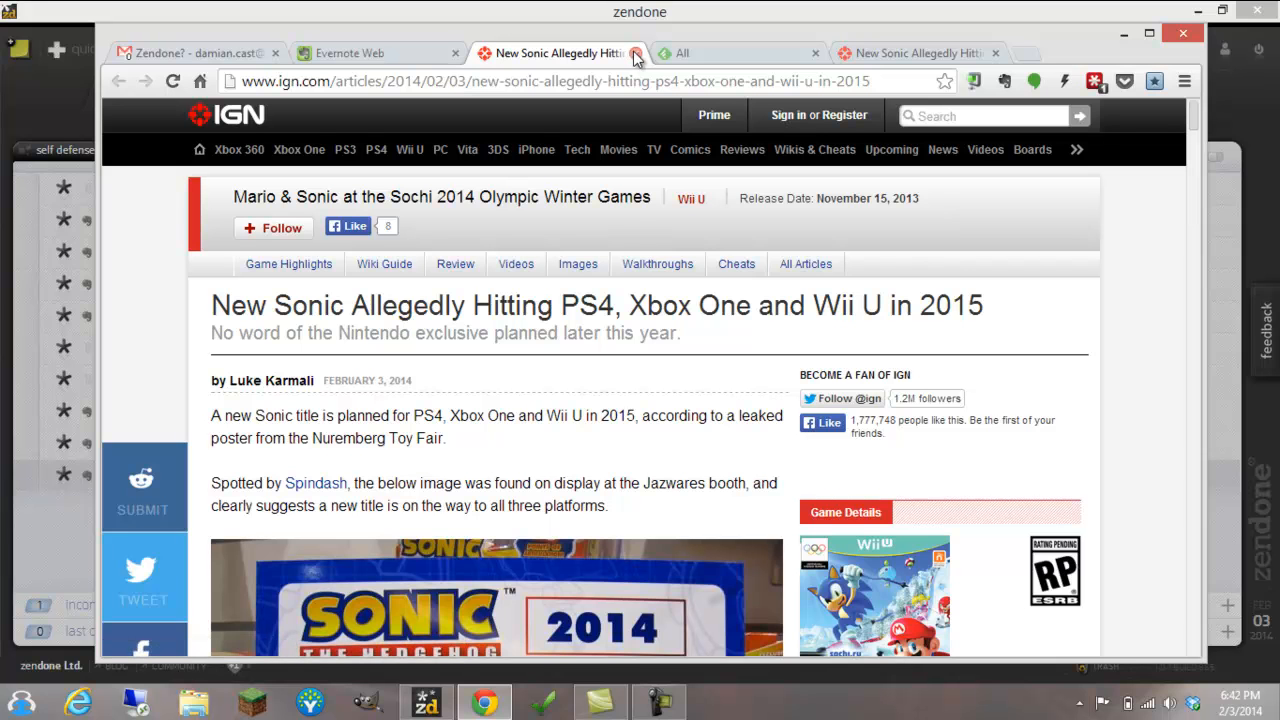
# Close the two IGN Sonic article tabs and the All tab in the browser
pyautogui.click(636, 54)
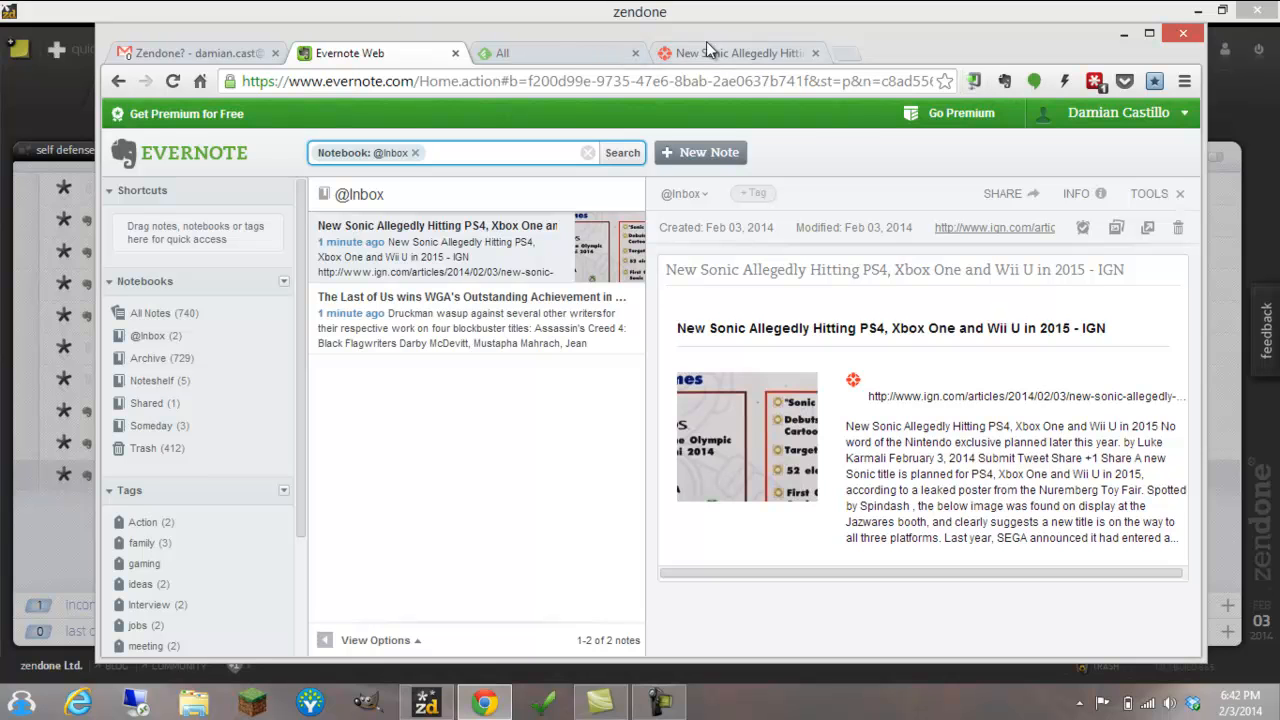
pyautogui.click(636, 54)
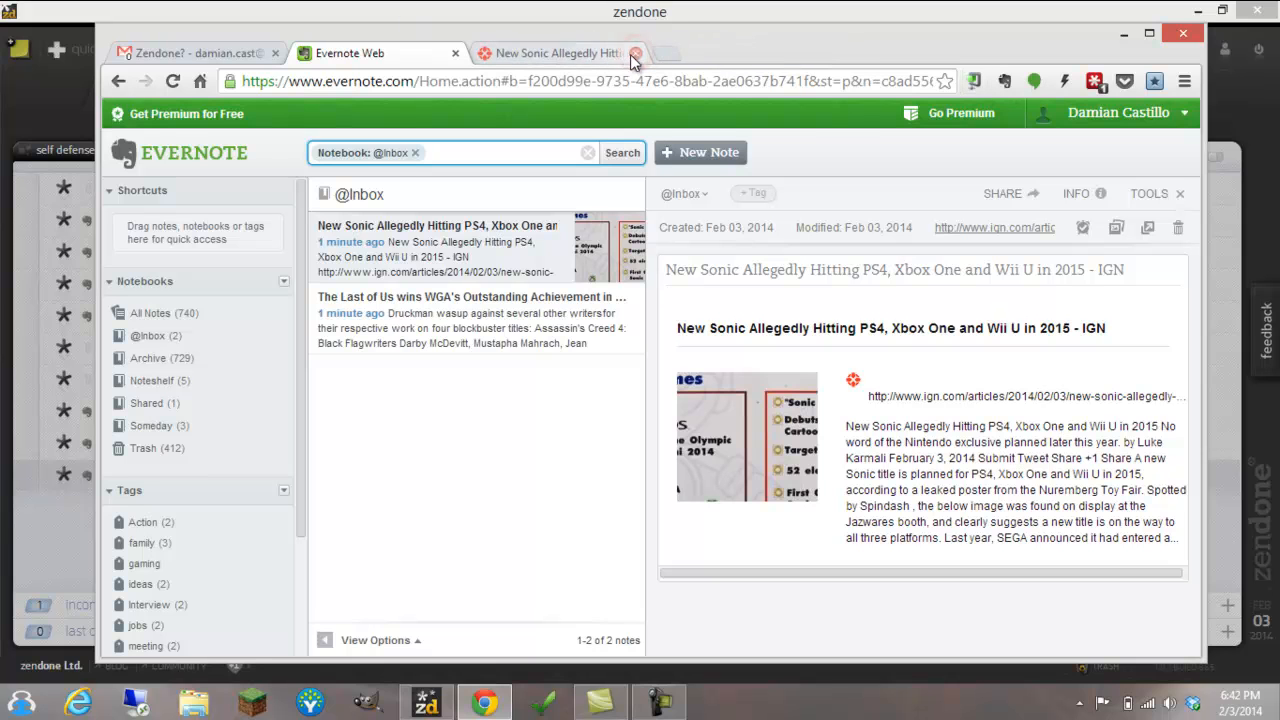
pyautogui.click(639, 54)
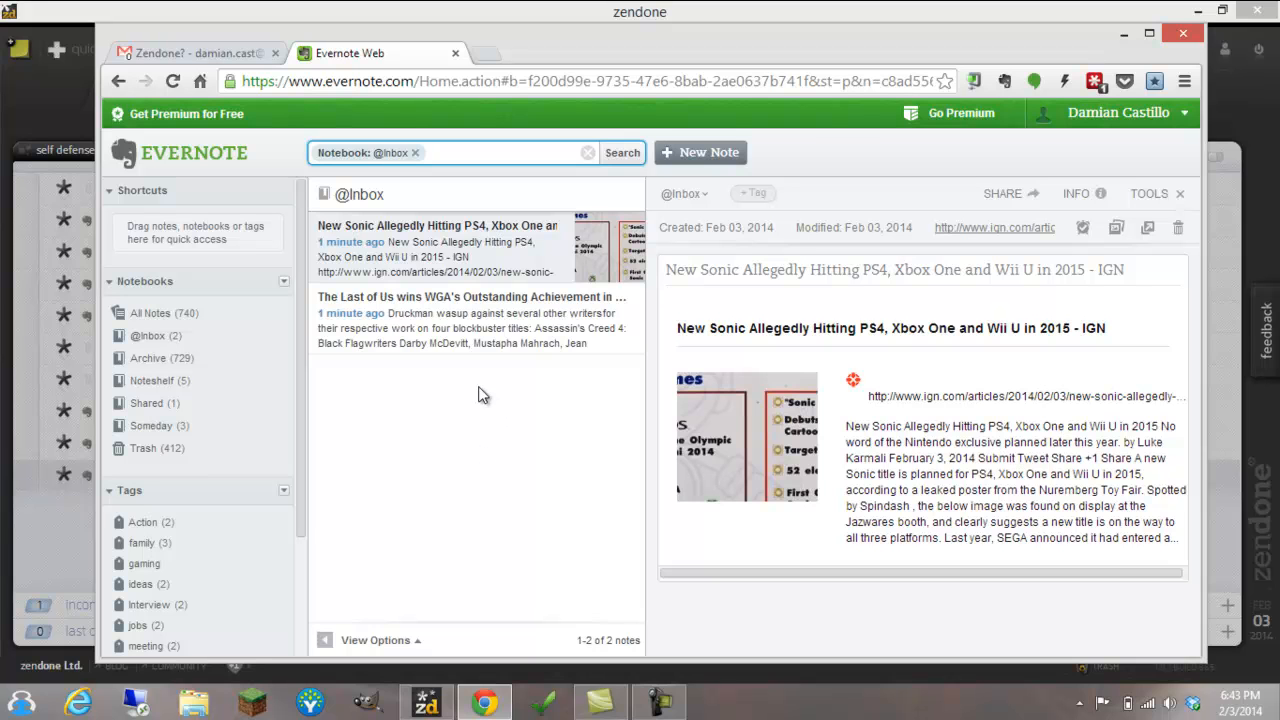
# Show all Evernote notes, and review those tagged zendone-action, zendone-completed and zendone-deleted
pyautogui.click(300, 386)
pyautogui.moveTo(300, 386); pyautogui.dragTo(286, 584)
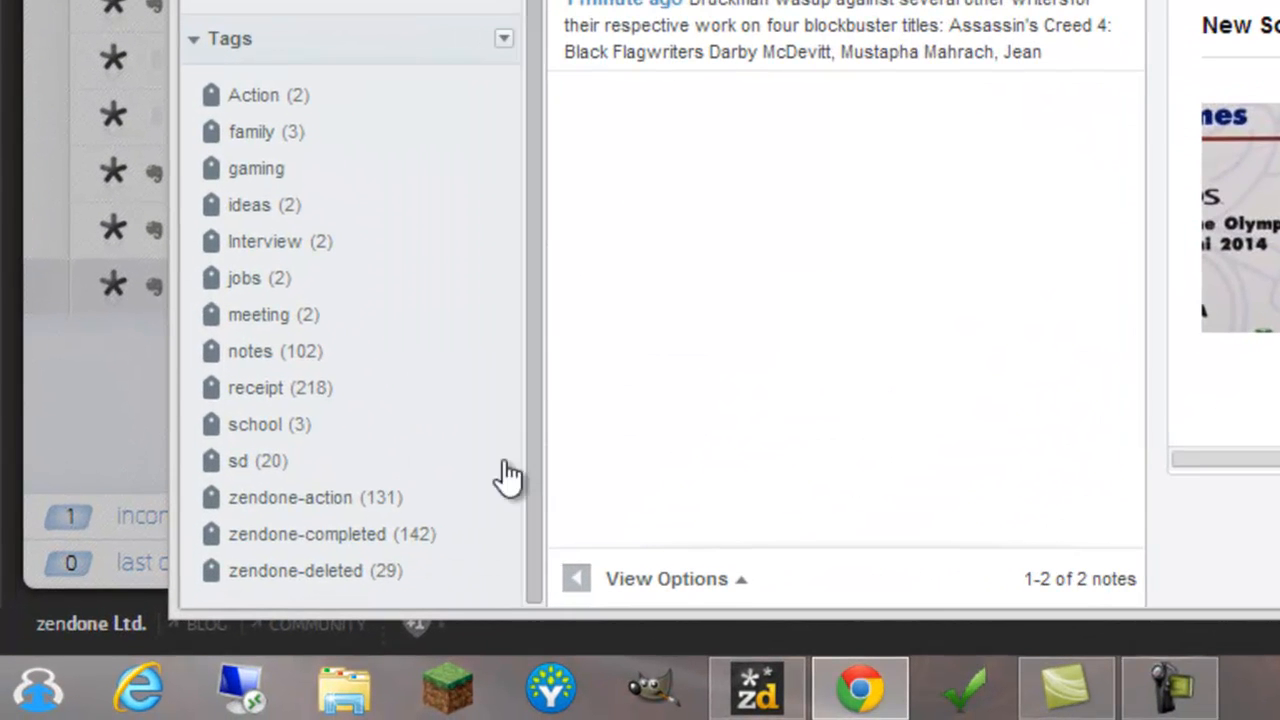
pyautogui.click(300, 500)
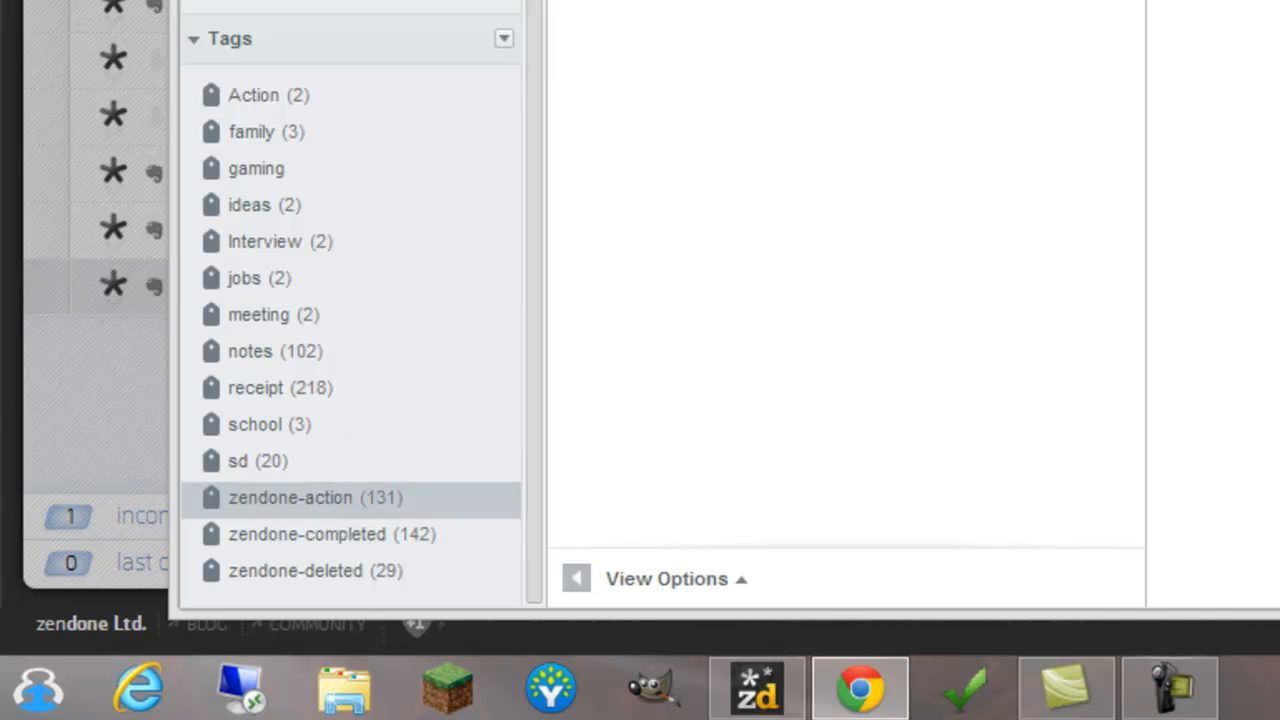
pyautogui.click(537, 77)
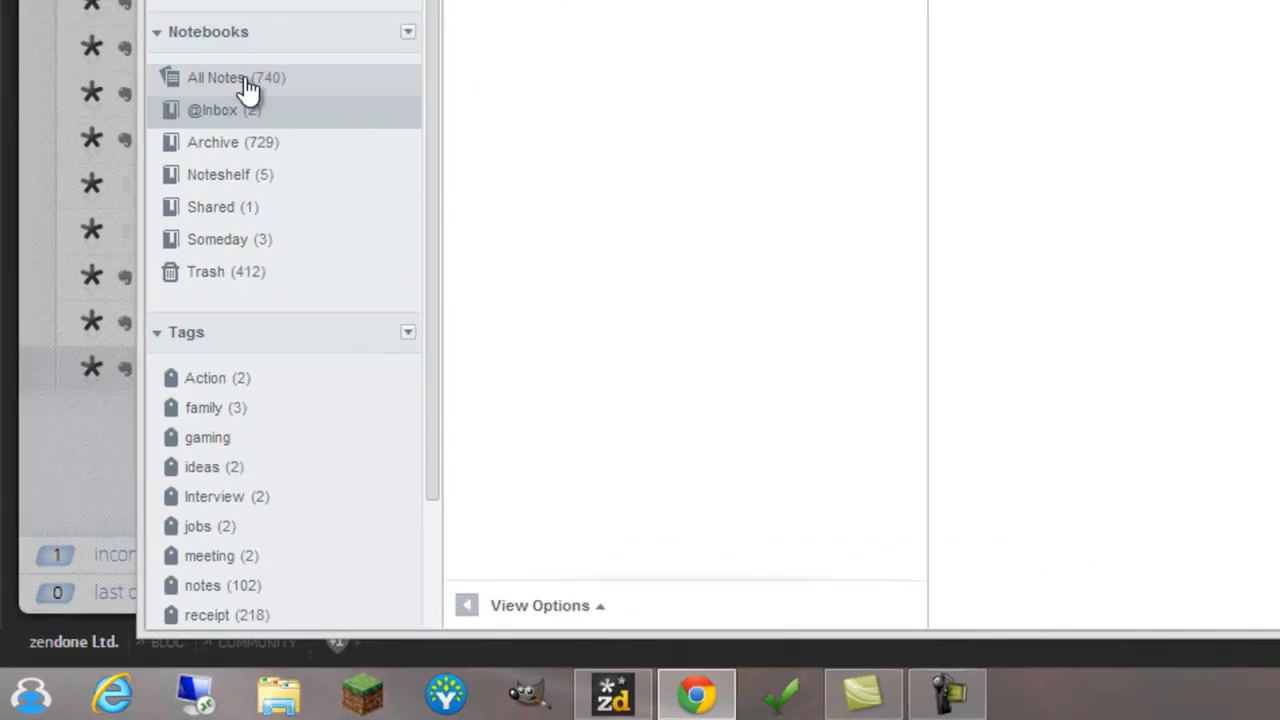
pyautogui.click(168, 276)
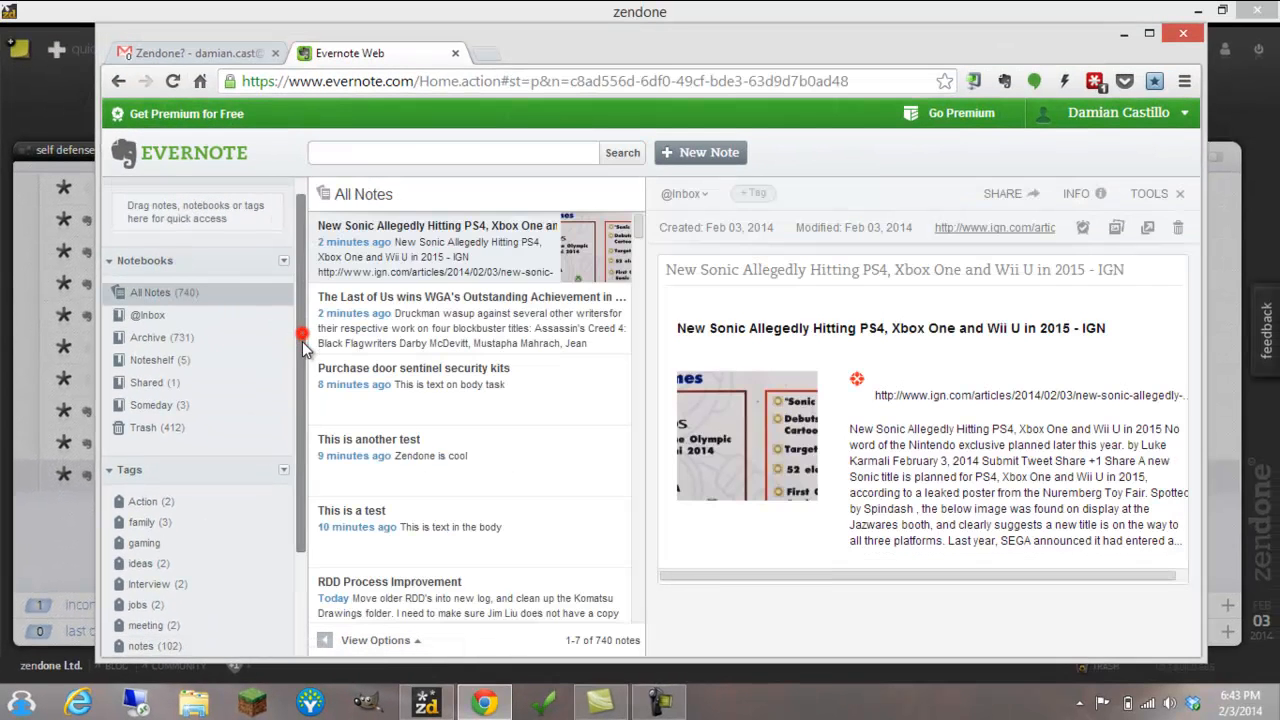
pyautogui.moveTo(302, 341); pyautogui.dragTo(297, 490)
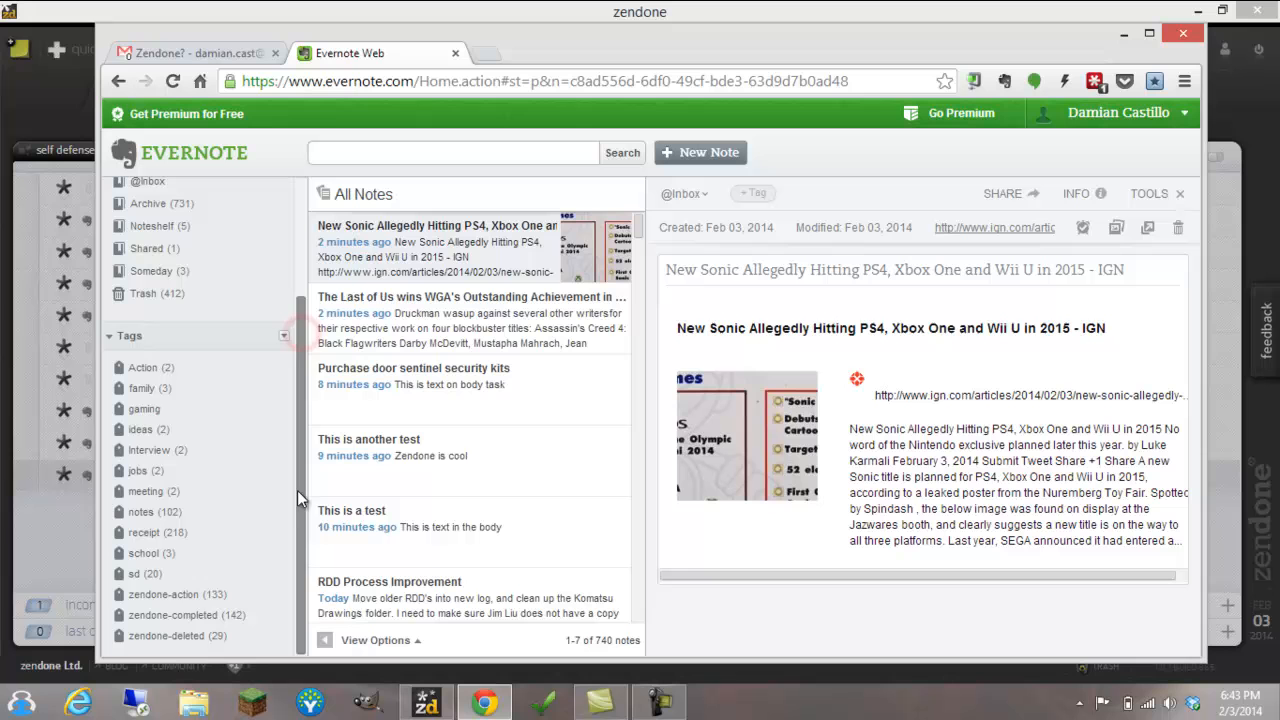
pyautogui.click(185, 597)
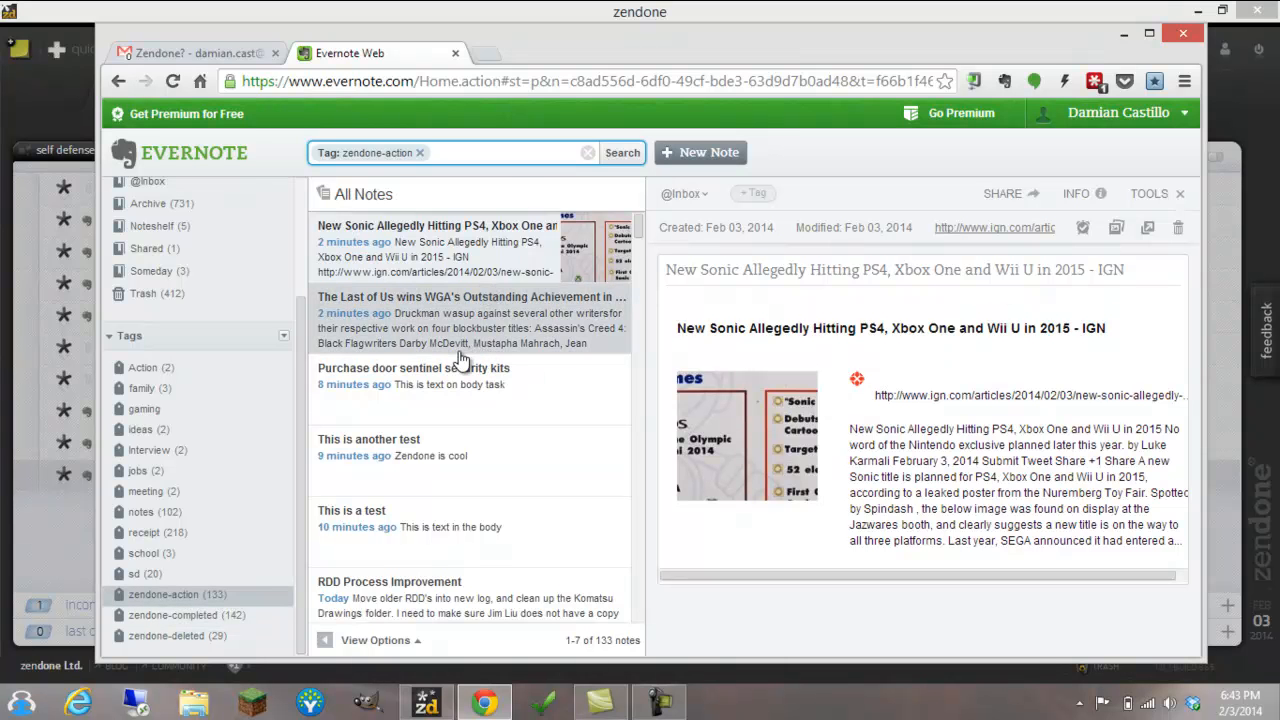
pyautogui.click(192, 616)
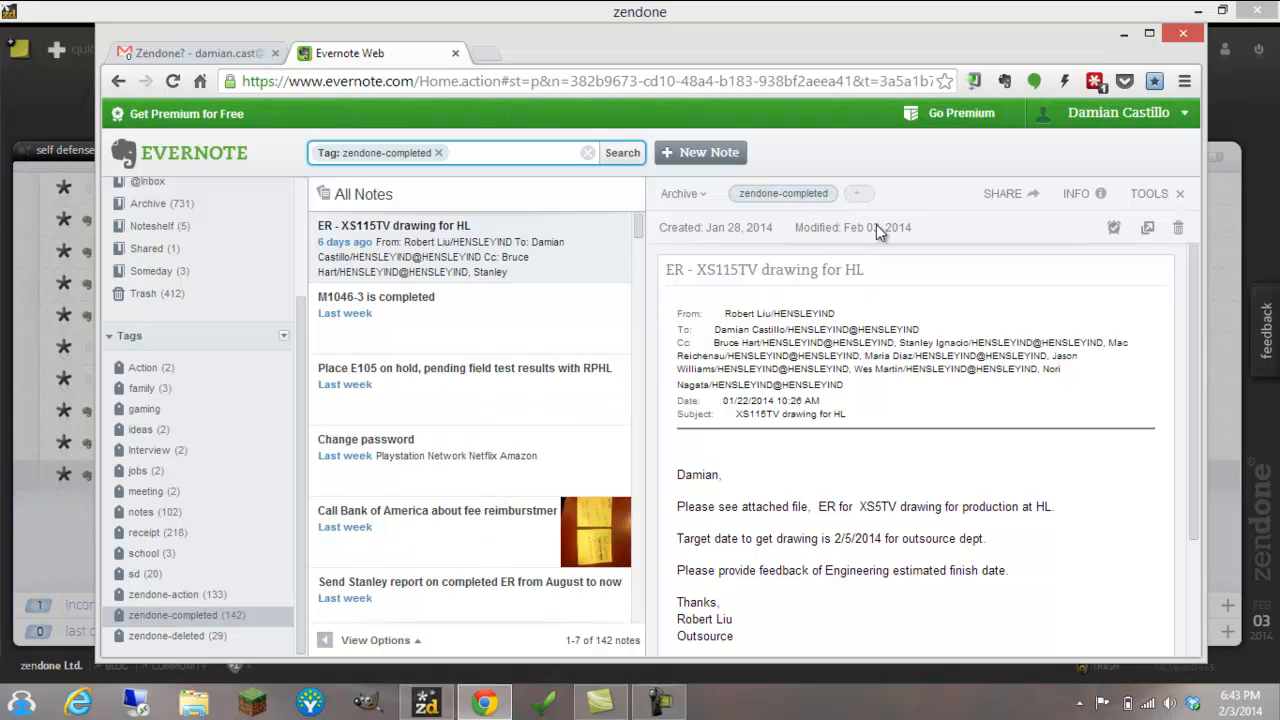
pyautogui.click(167, 638)
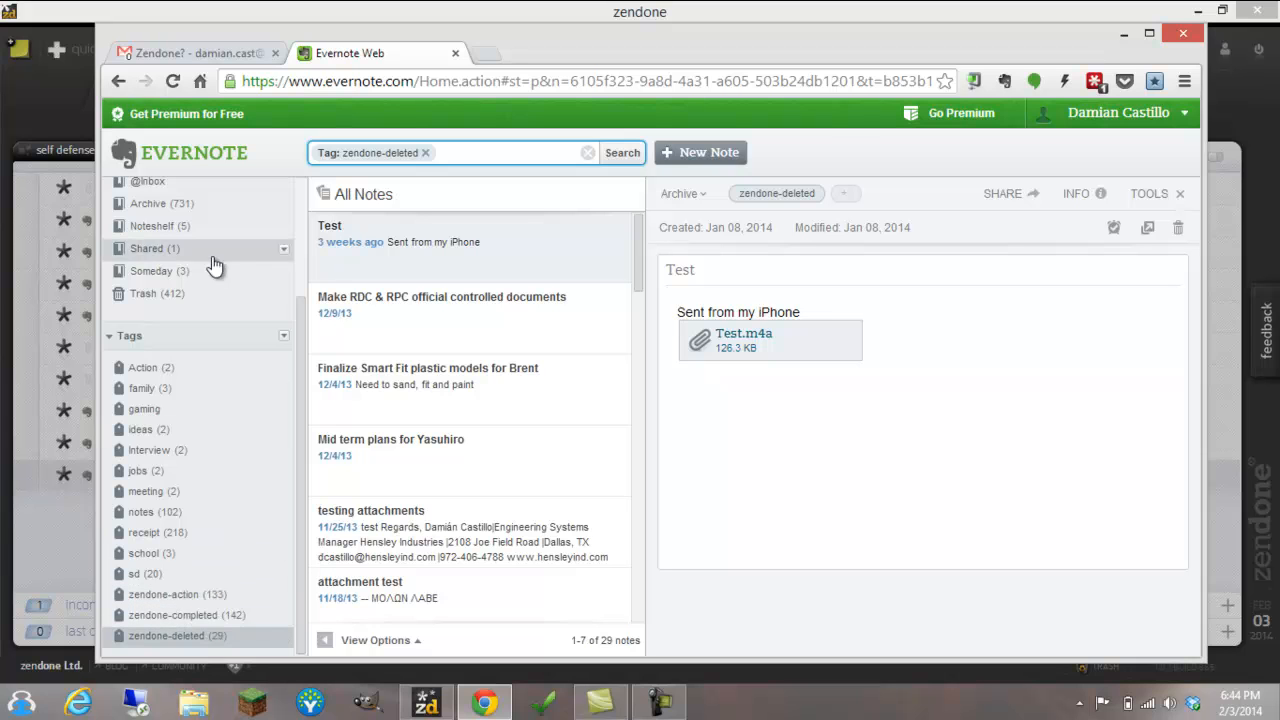
pyautogui.moveTo(304, 362); pyautogui.dragTo(297, 252)
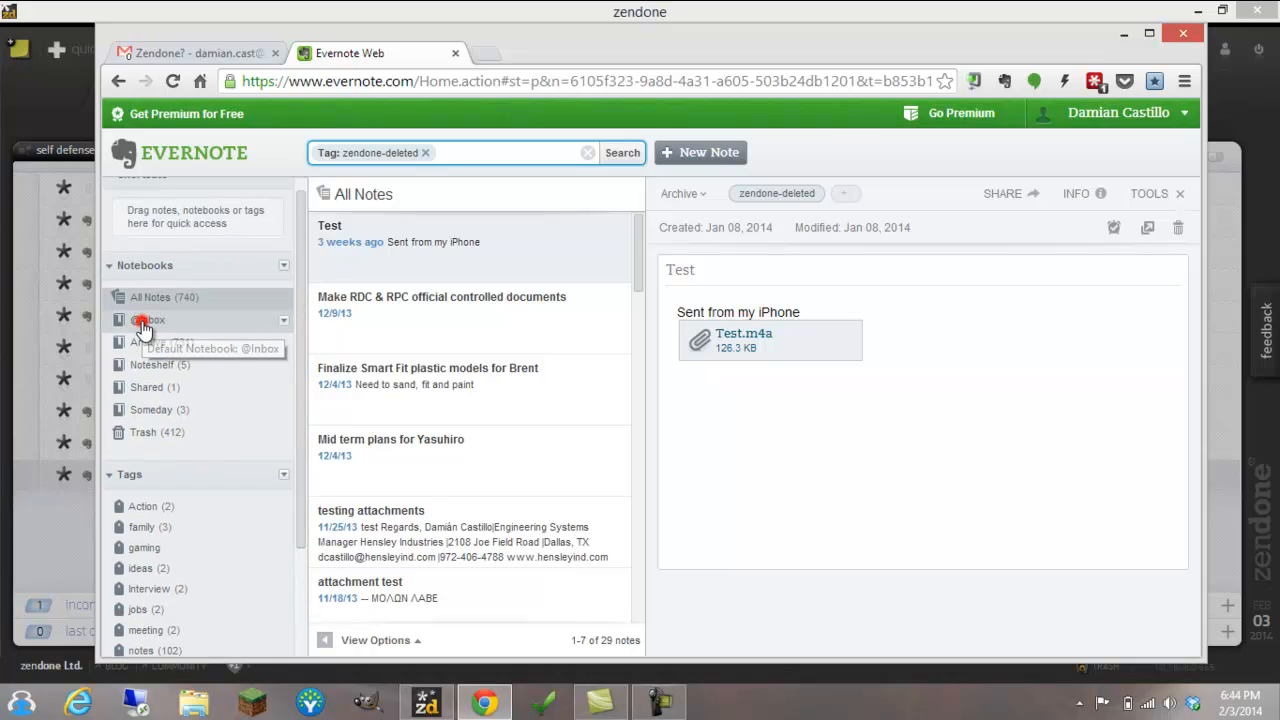
pyautogui.click(145, 328)
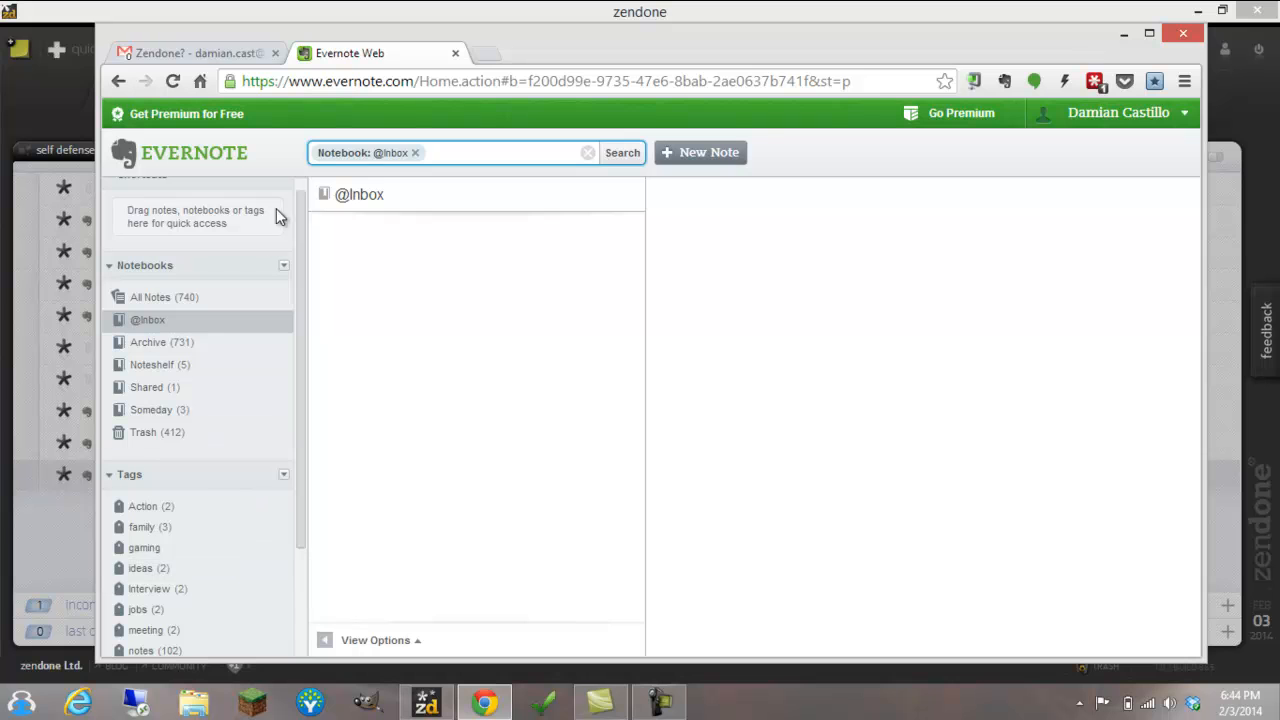
pyautogui.click(55, 14)
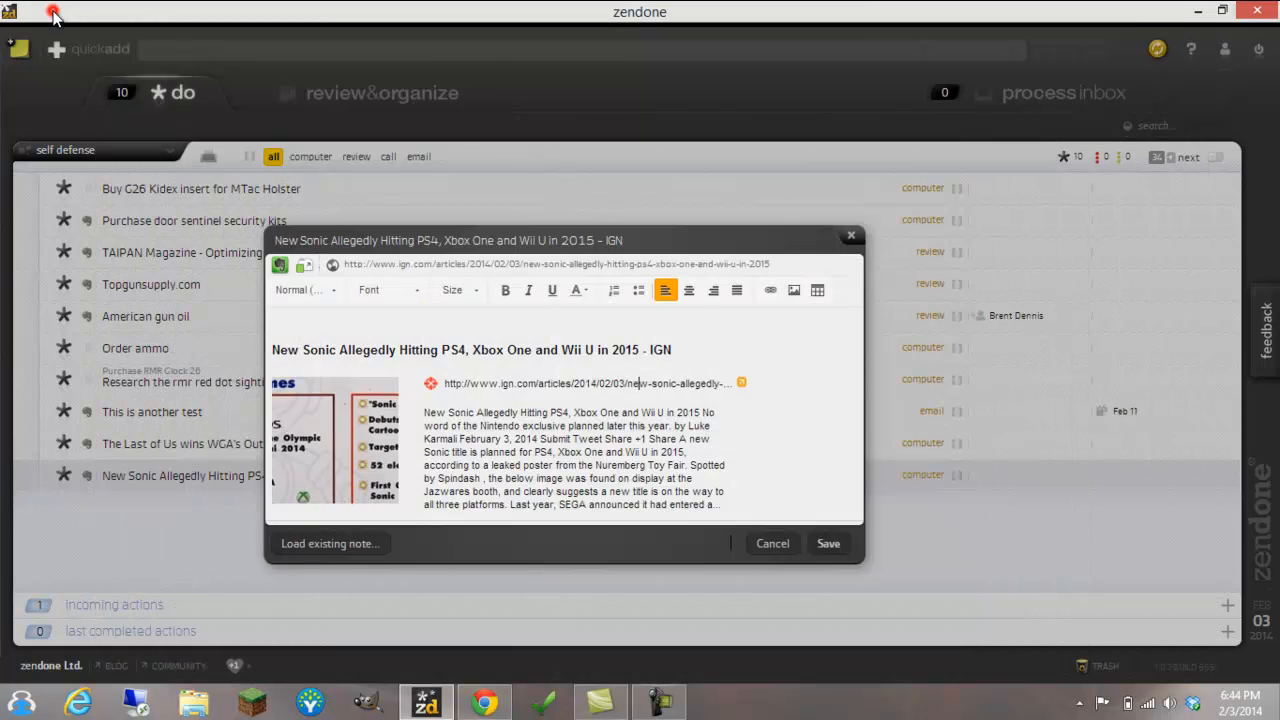
pyautogui.click(776, 545)
# View the self defense area's actions and projects in review & organize
pyautogui.click(350, 95)
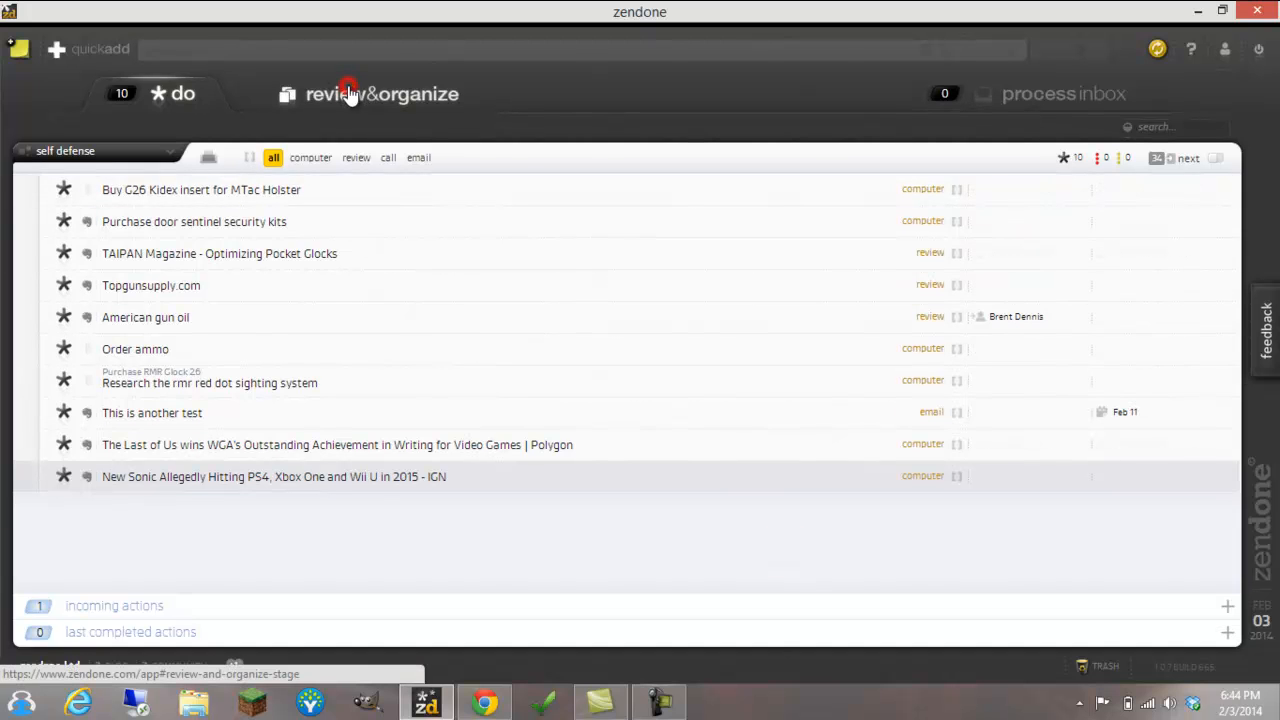
pyautogui.click(200, 96)
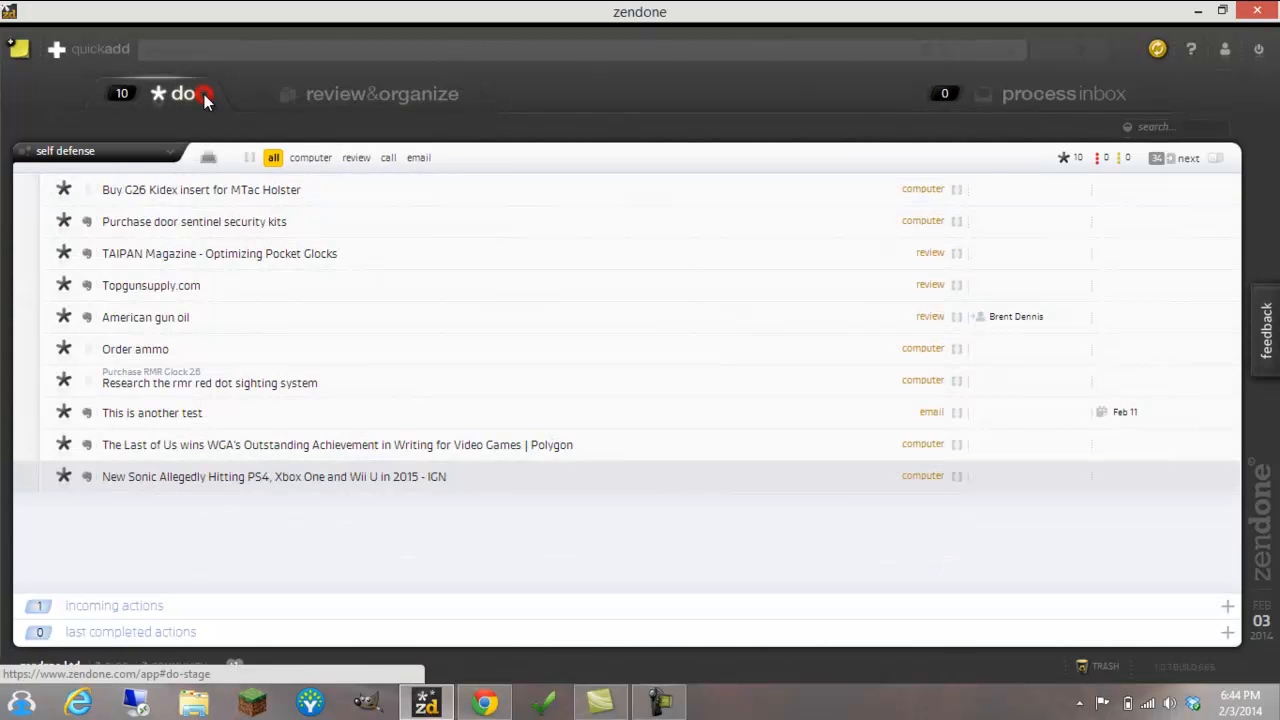
pyautogui.click(325, 100)
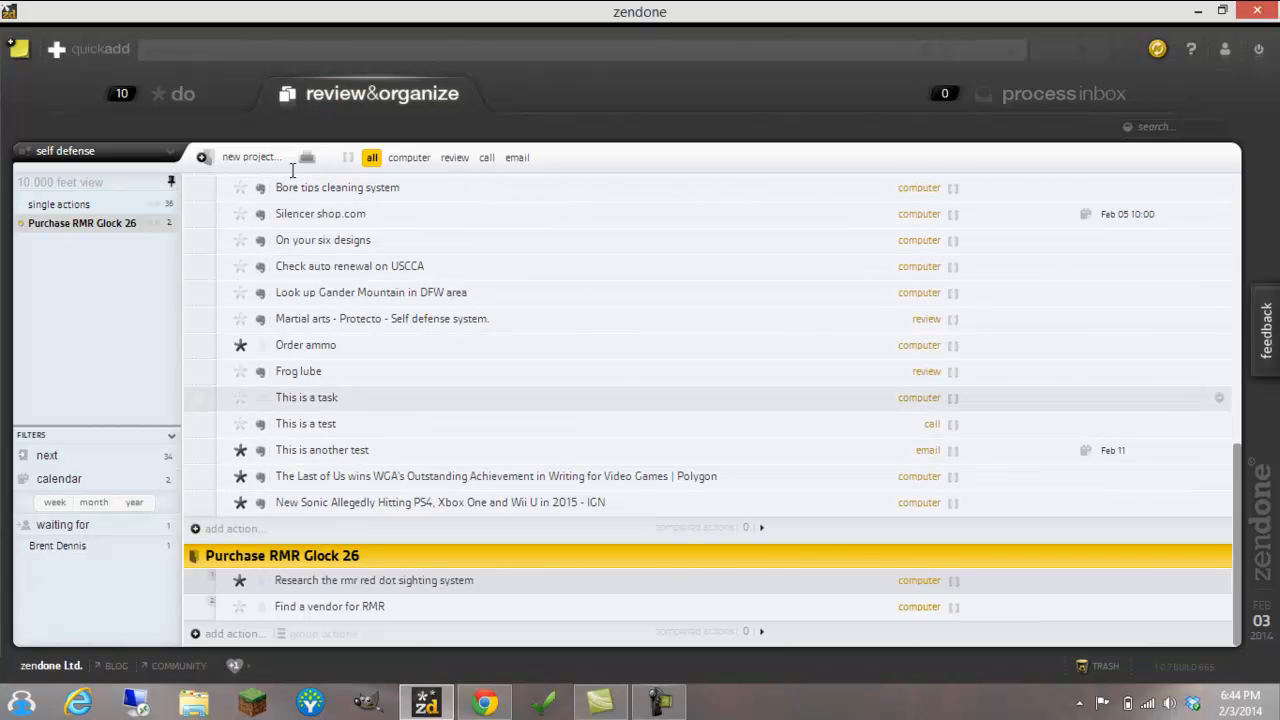
# Search the do list for "american" and clear the search
pyautogui.click(197, 95)
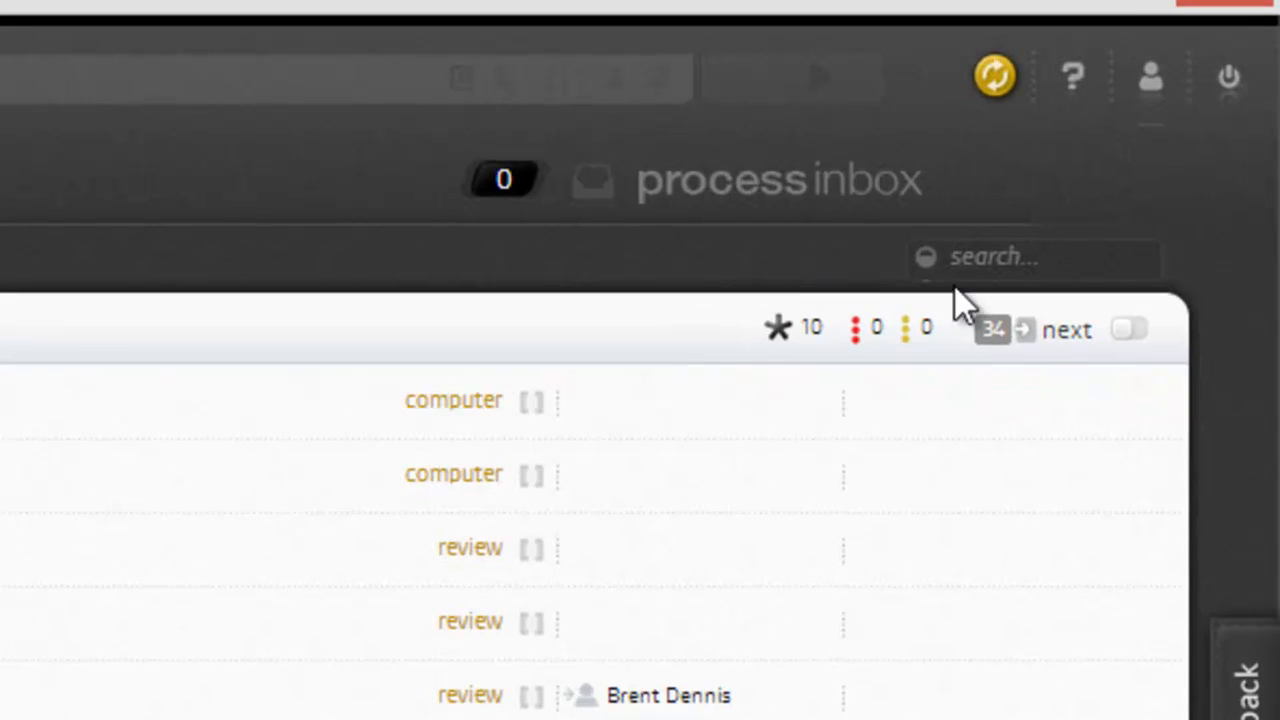
pyautogui.click(974, 252)
pyautogui.write('american')
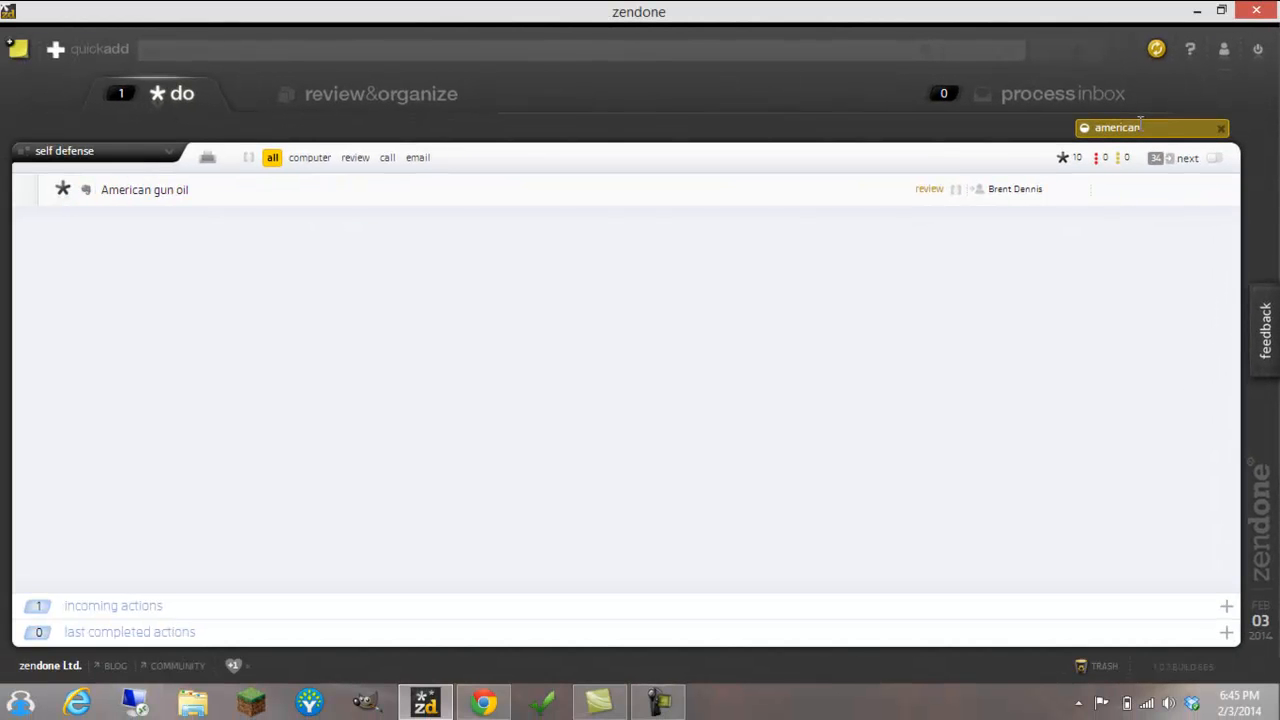
pyautogui.click(1219, 130)
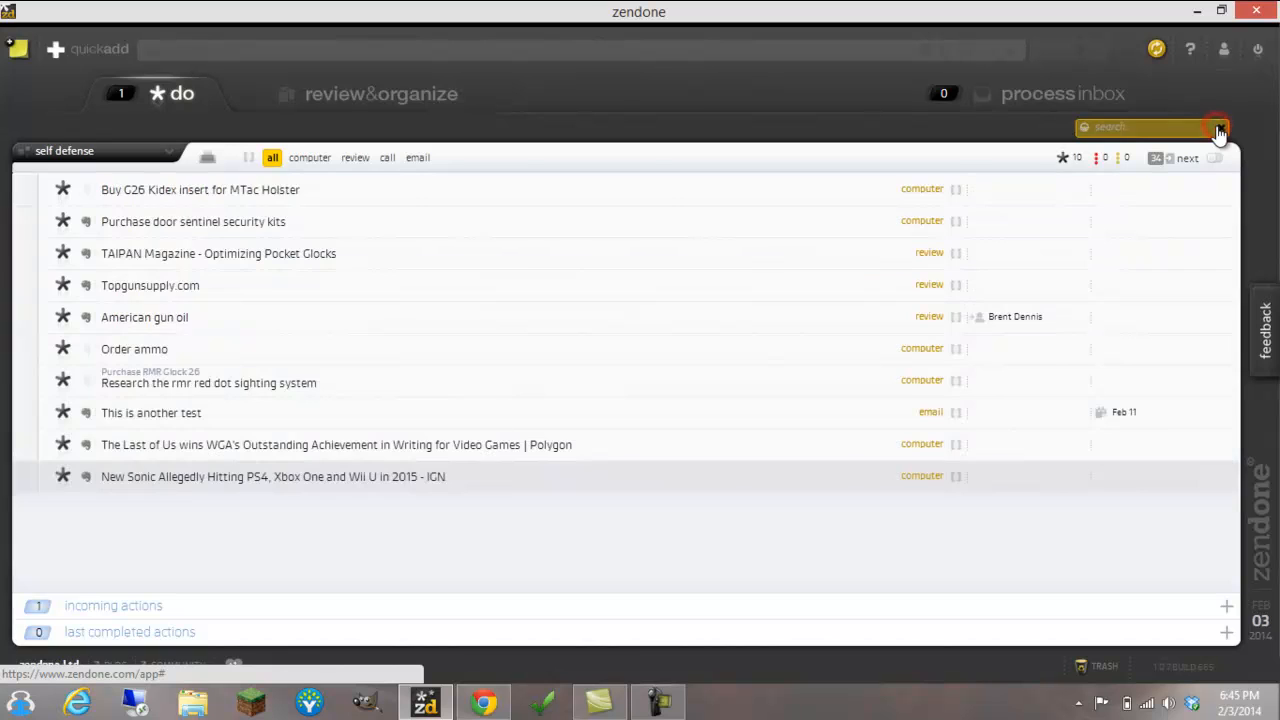
# Search the review & organize list for "arts" and clear the search
pyautogui.click(420, 107)
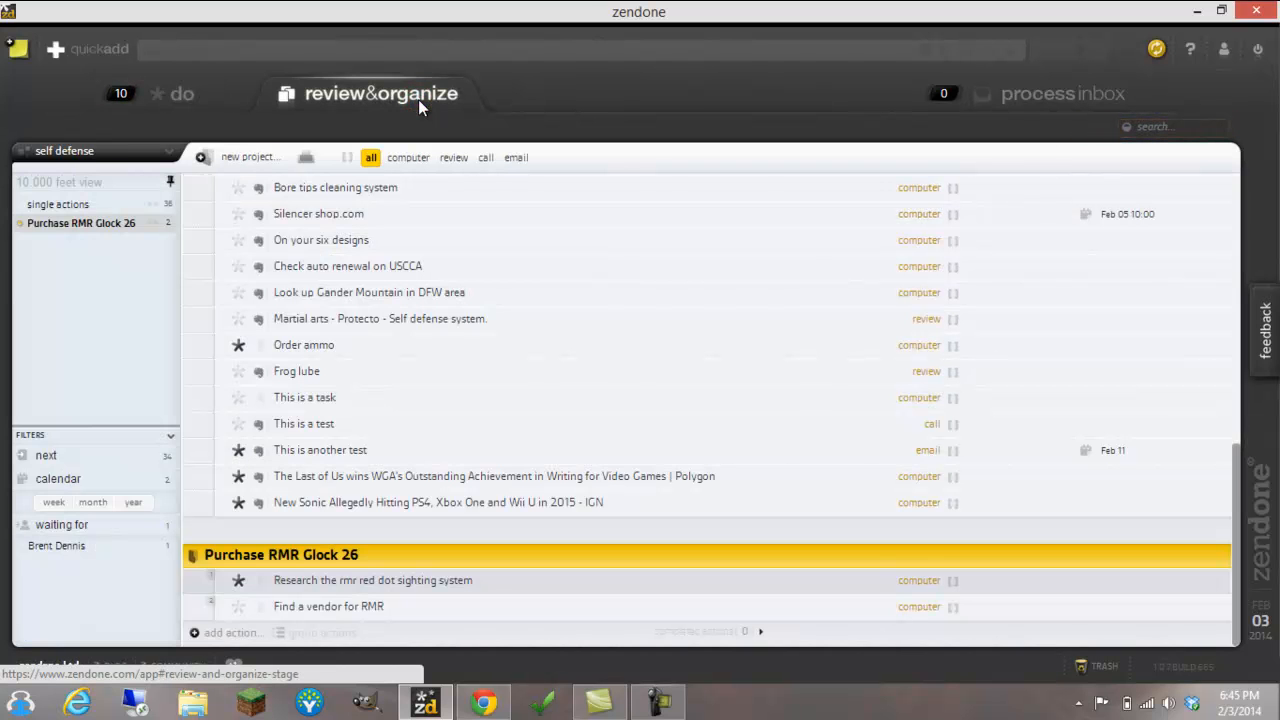
pyautogui.click(1152, 125)
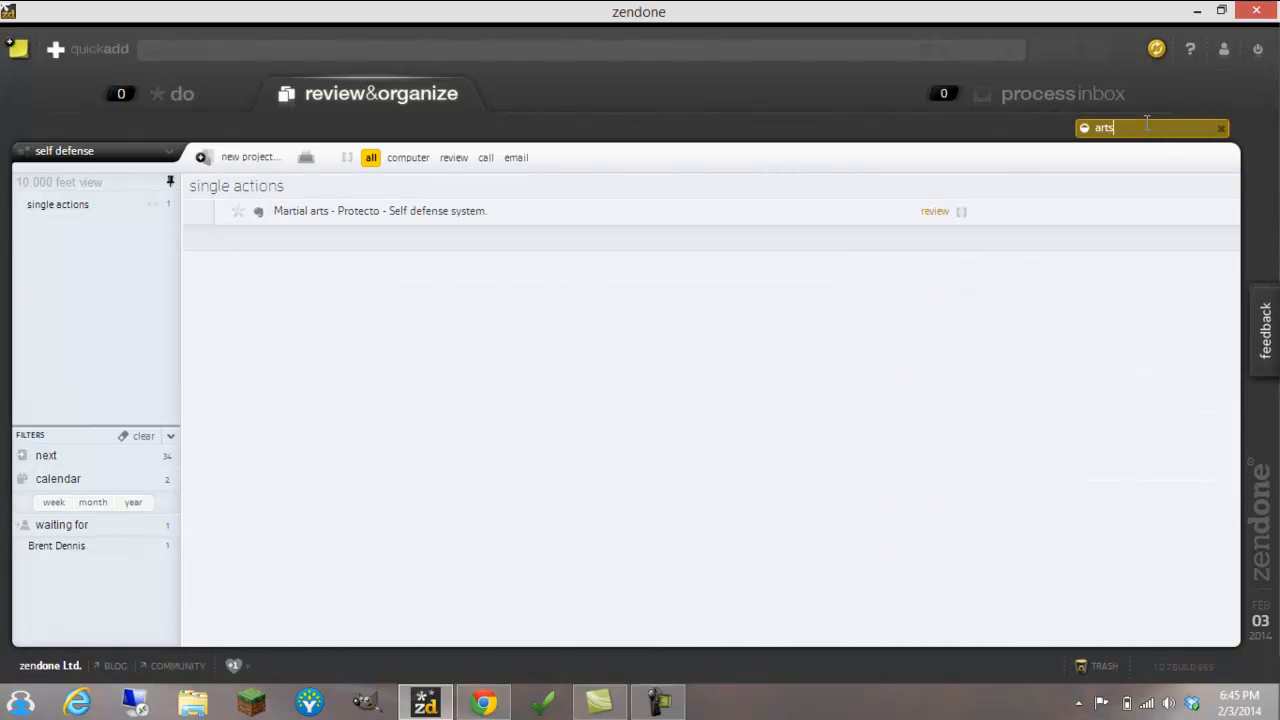
pyautogui.click(1221, 128)
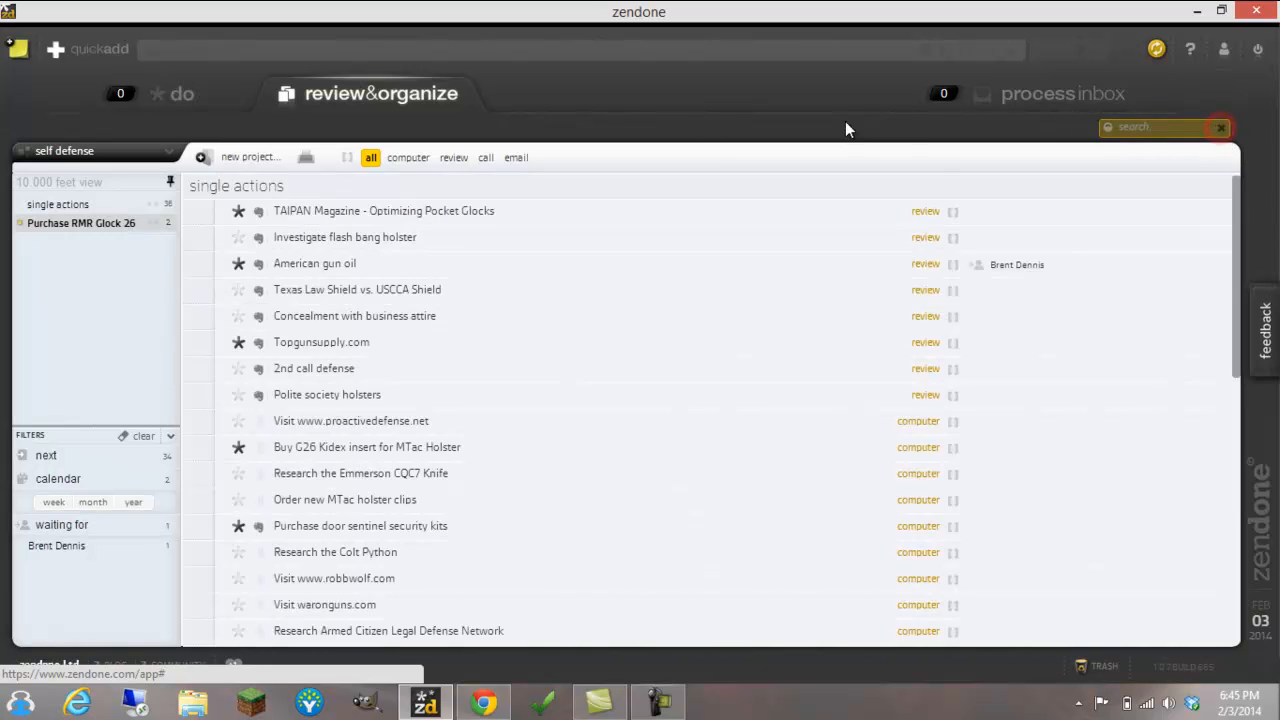
# Show the next actions in the do list, look through the full list, and hide them again
pyautogui.click(188, 98)
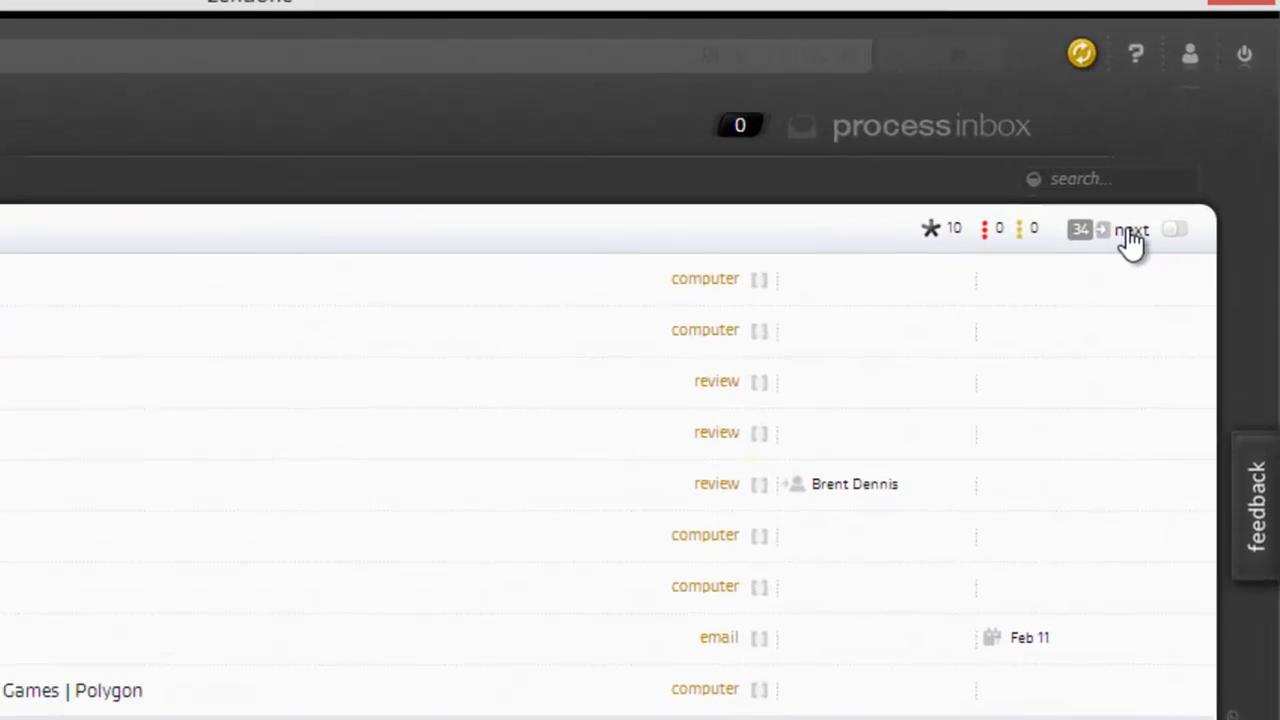
pyautogui.click(1131, 240)
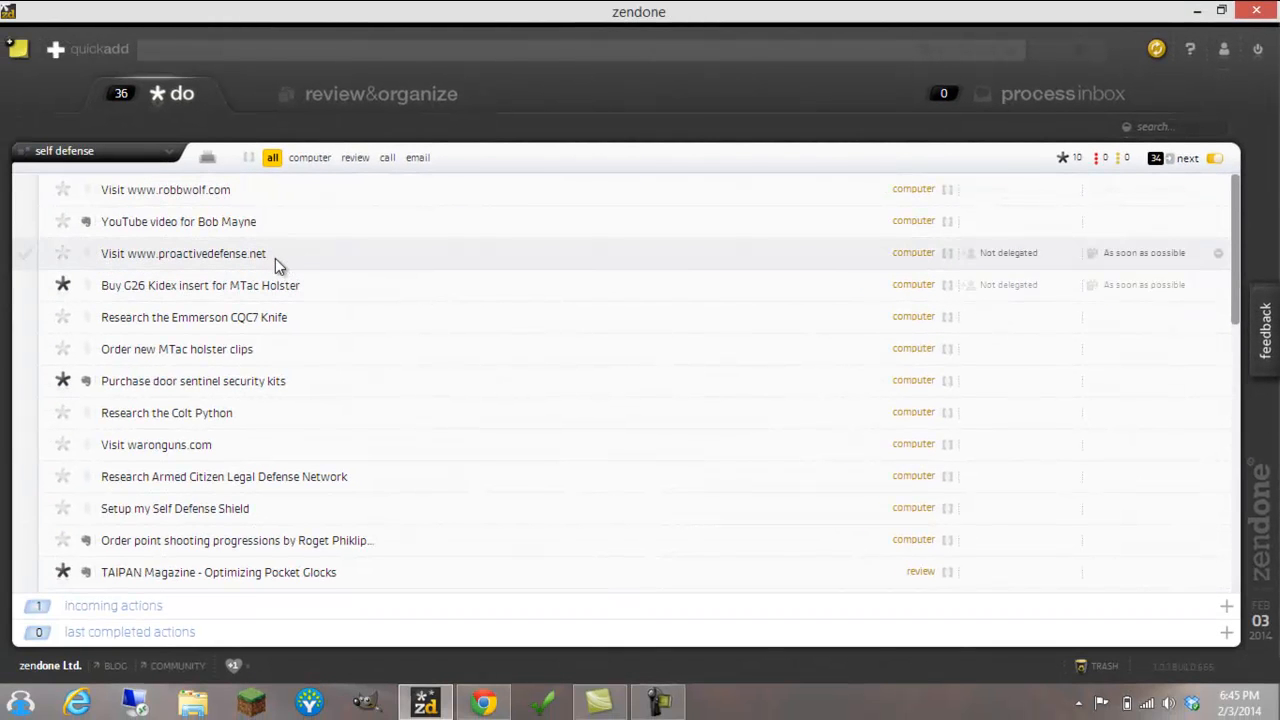
pyautogui.scroll(-1, 184, 296)
pyautogui.scroll(-7, 276, 286)
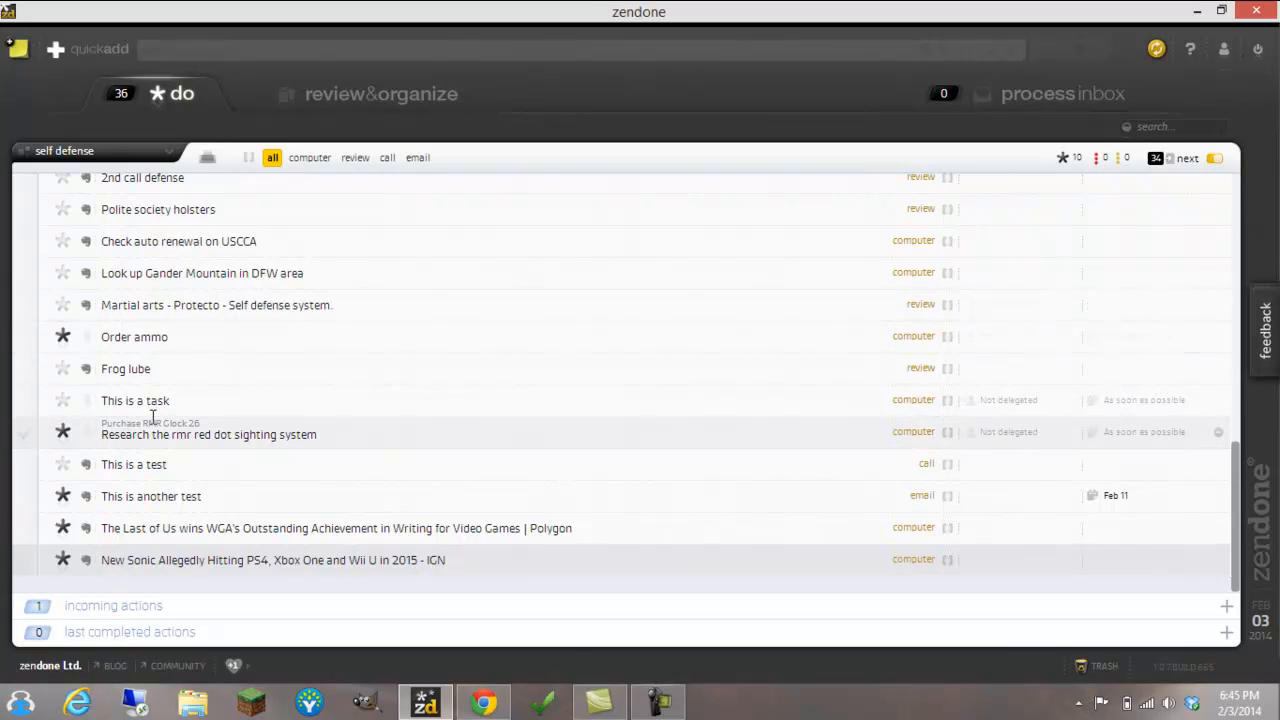
pyautogui.scroll(4, 214, 322)
pyautogui.scroll(4, 214, 322)
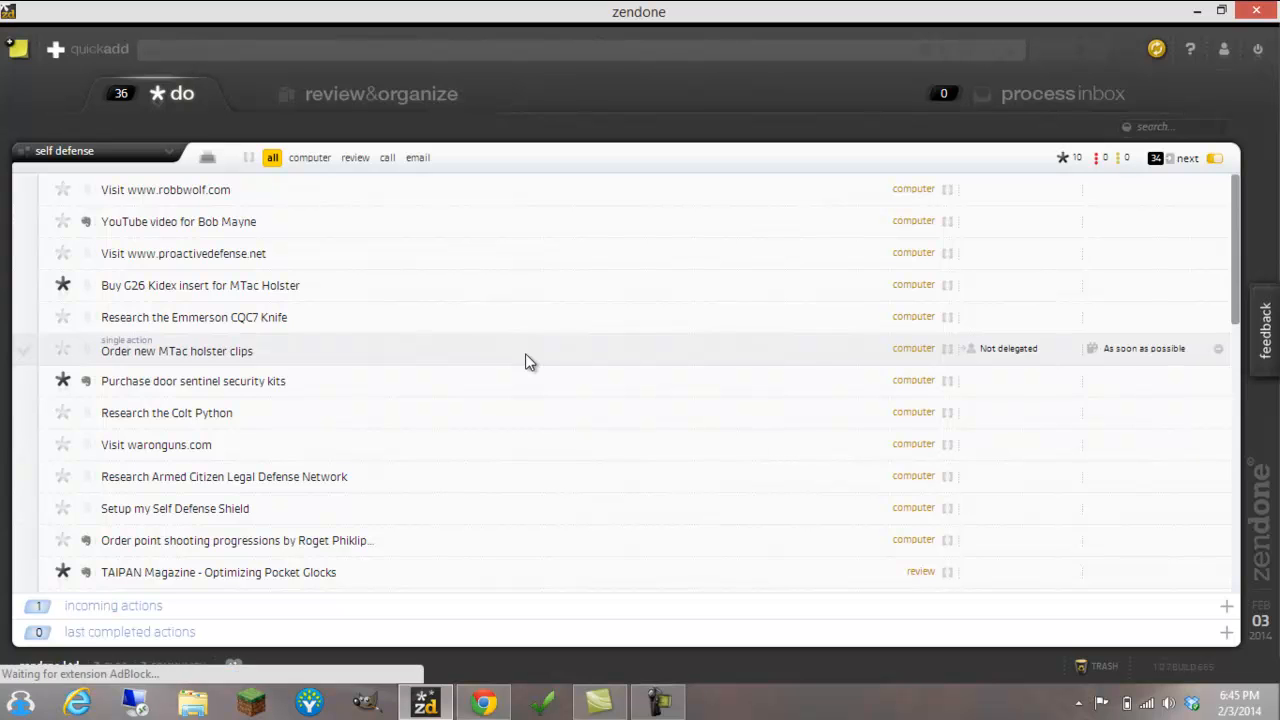
pyautogui.click(1169, 162)
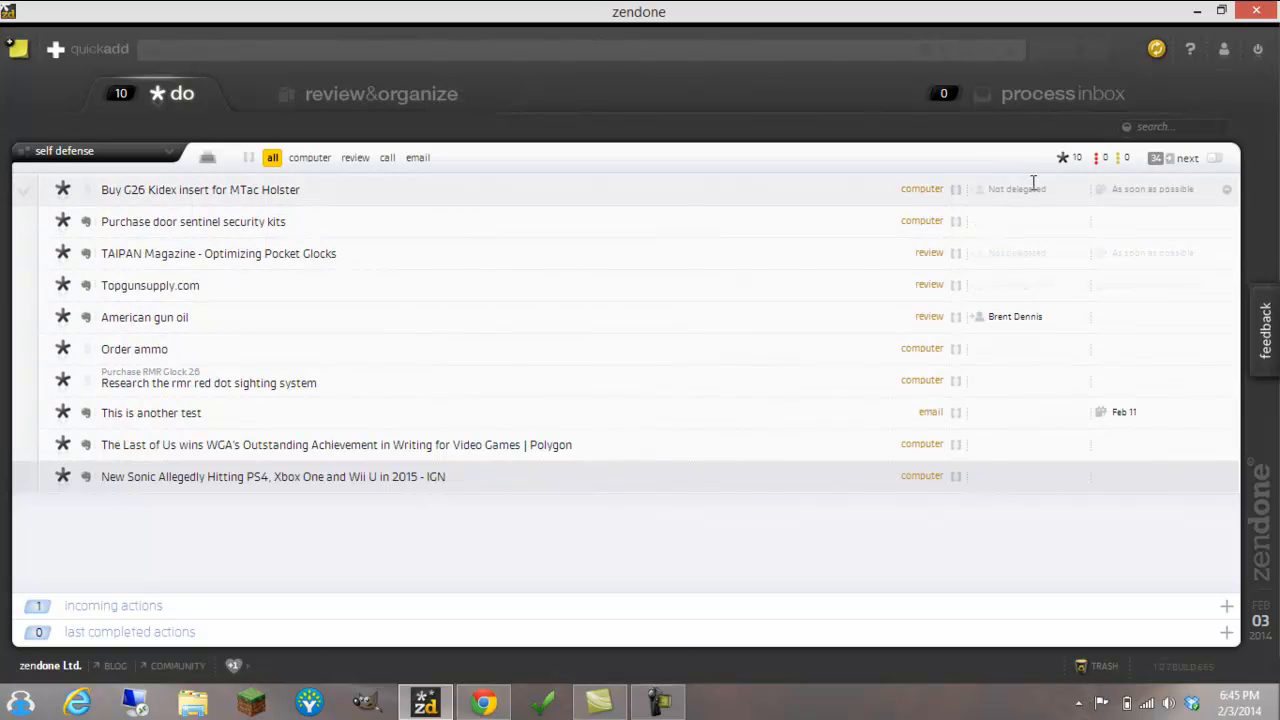
# Filter the do list to focused actions only and switch off the display of next actions
pyautogui.click(1068, 164)
pyautogui.click(1187, 165)
pyautogui.click(1066, 165)
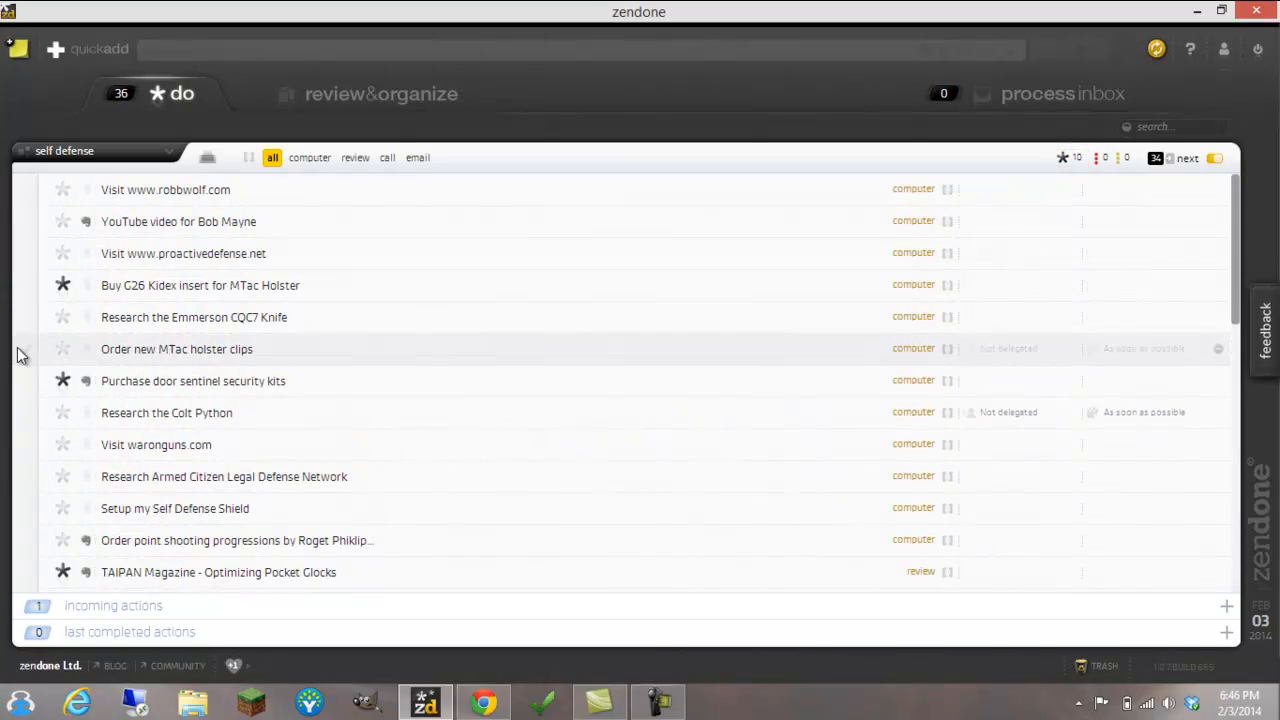
pyautogui.click(1066, 160)
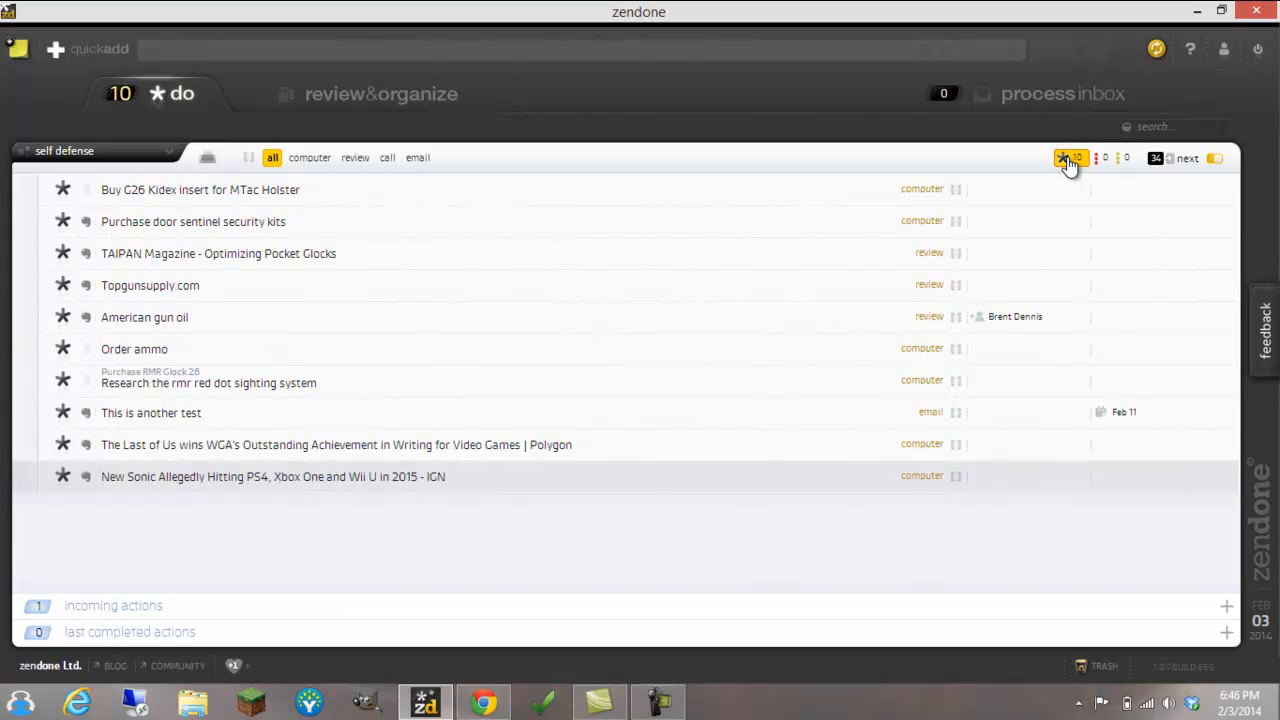
pyautogui.click(1187, 160)
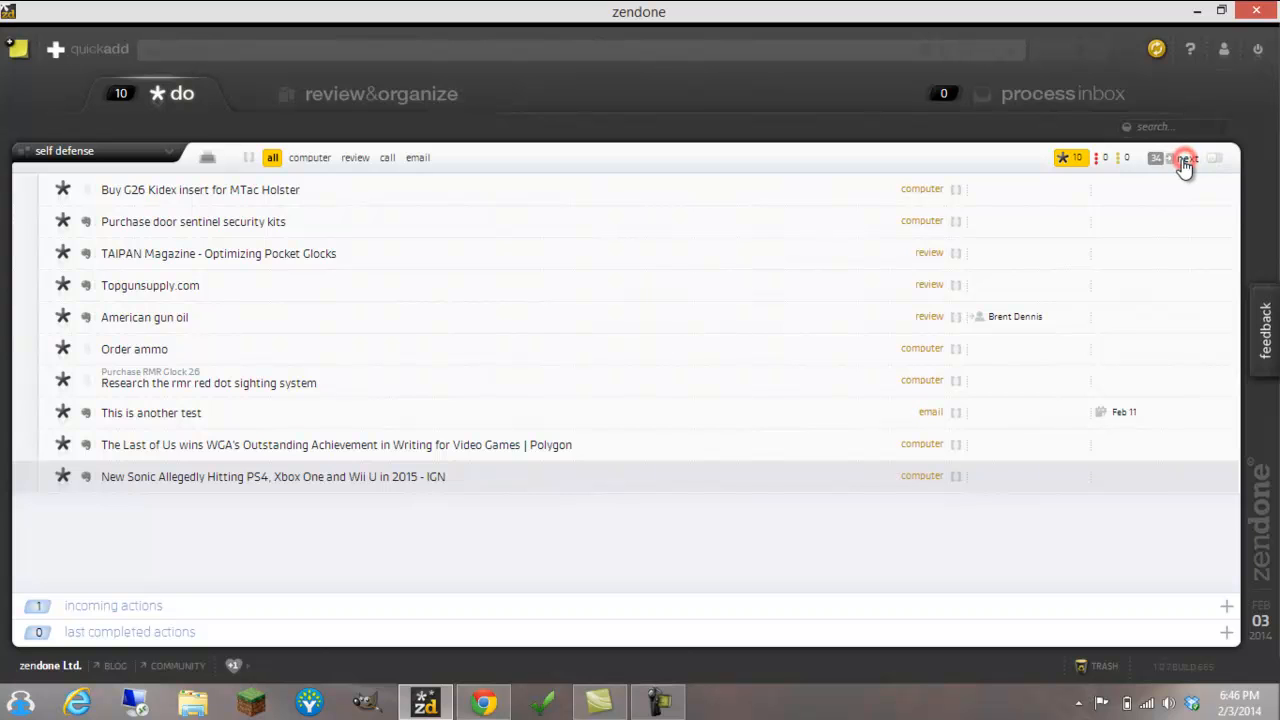
# Filter the do list to actions with due dates, combine this with the focused filter, and clear both filters
pyautogui.click(1072, 160)
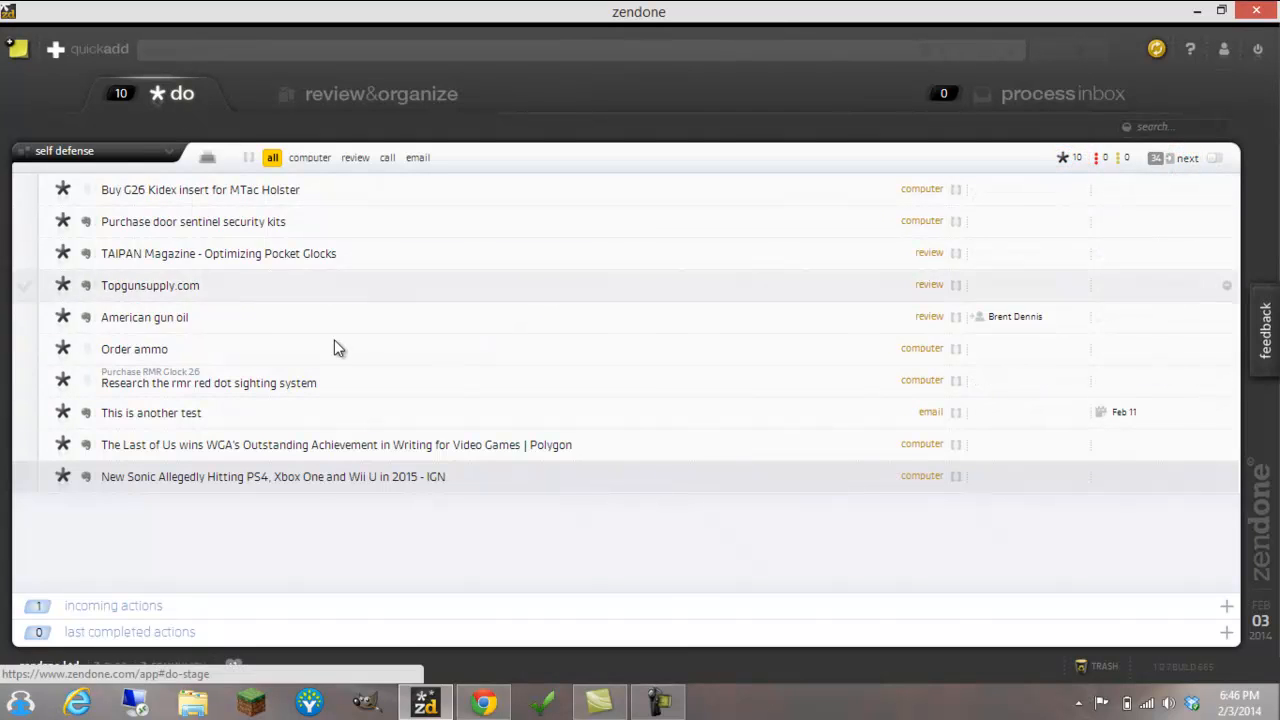
pyautogui.click(1128, 160)
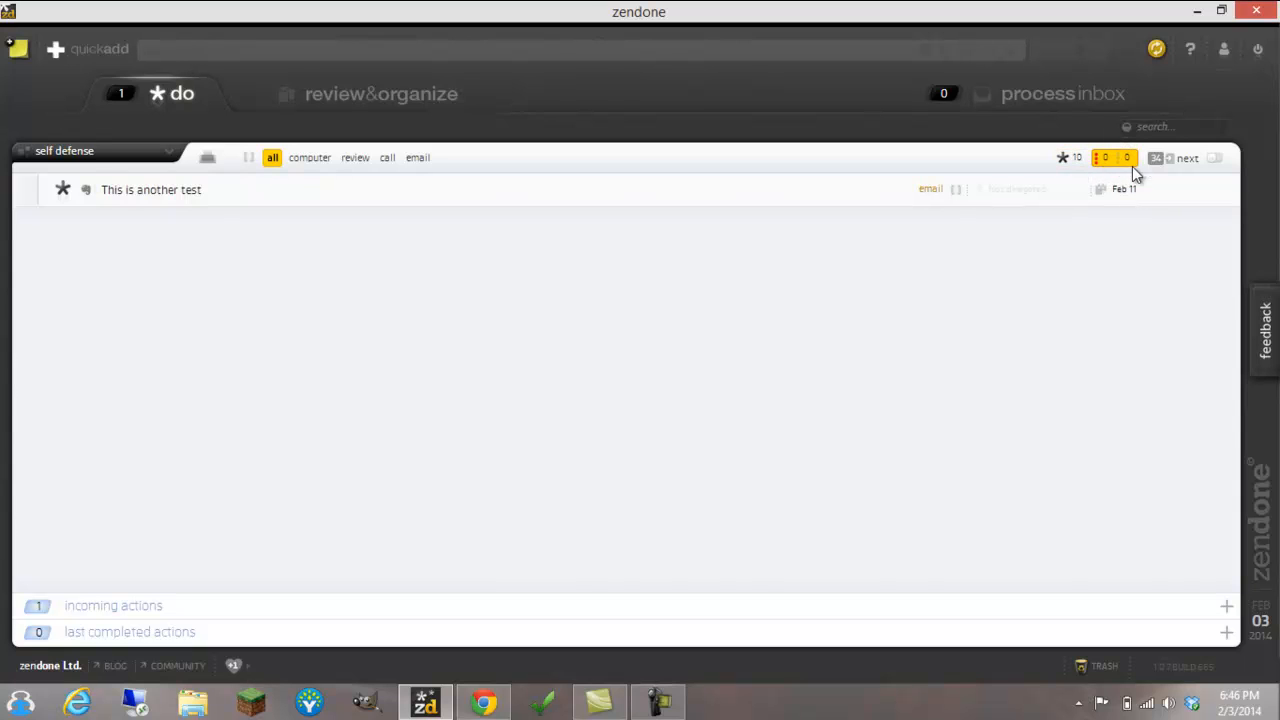
pyautogui.click(1076, 164)
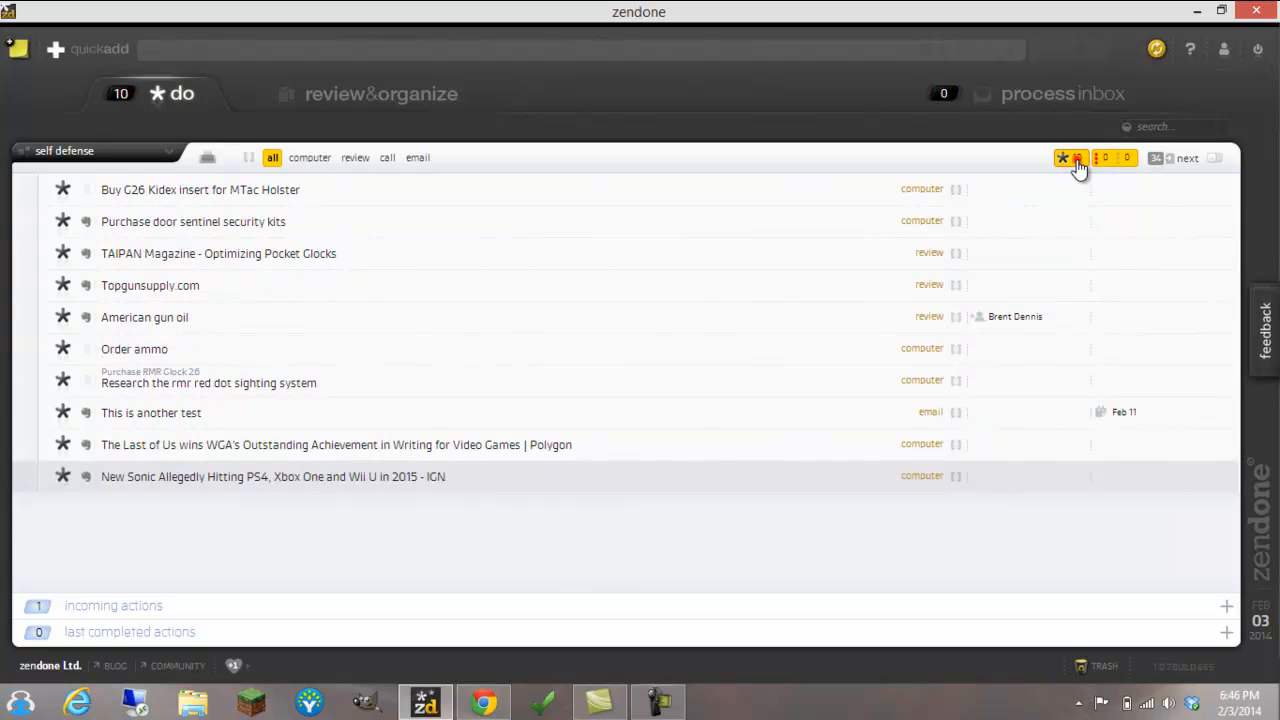
pyautogui.click(1076, 162)
pyautogui.click(1117, 163)
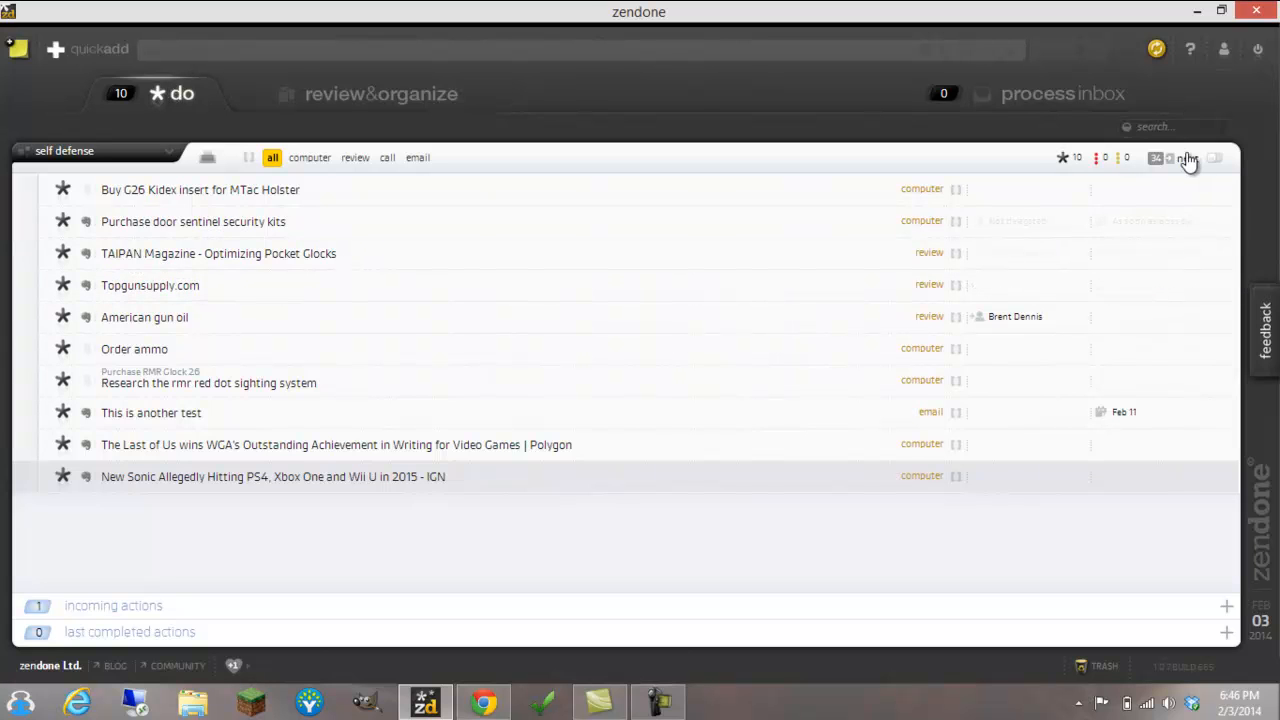
pyautogui.click(743, 348)
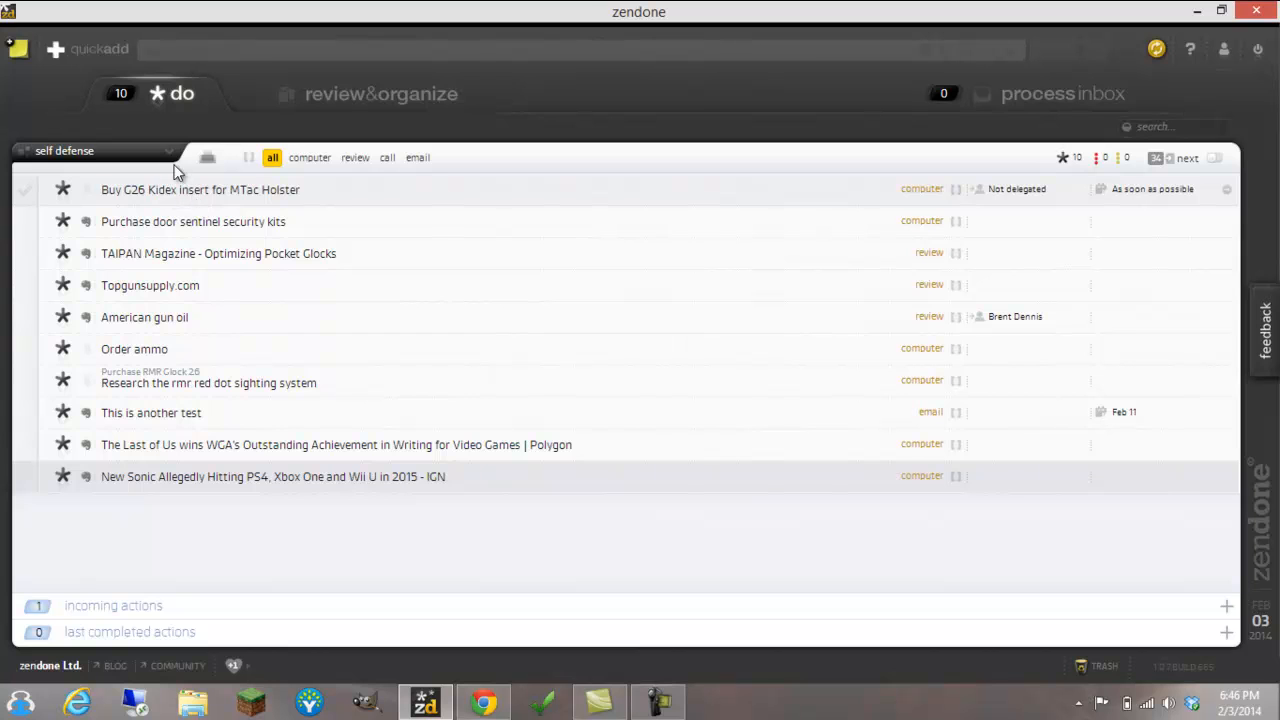
# View the review & organize list and the process inbox, and return to the do list
pyautogui.click(420, 94)
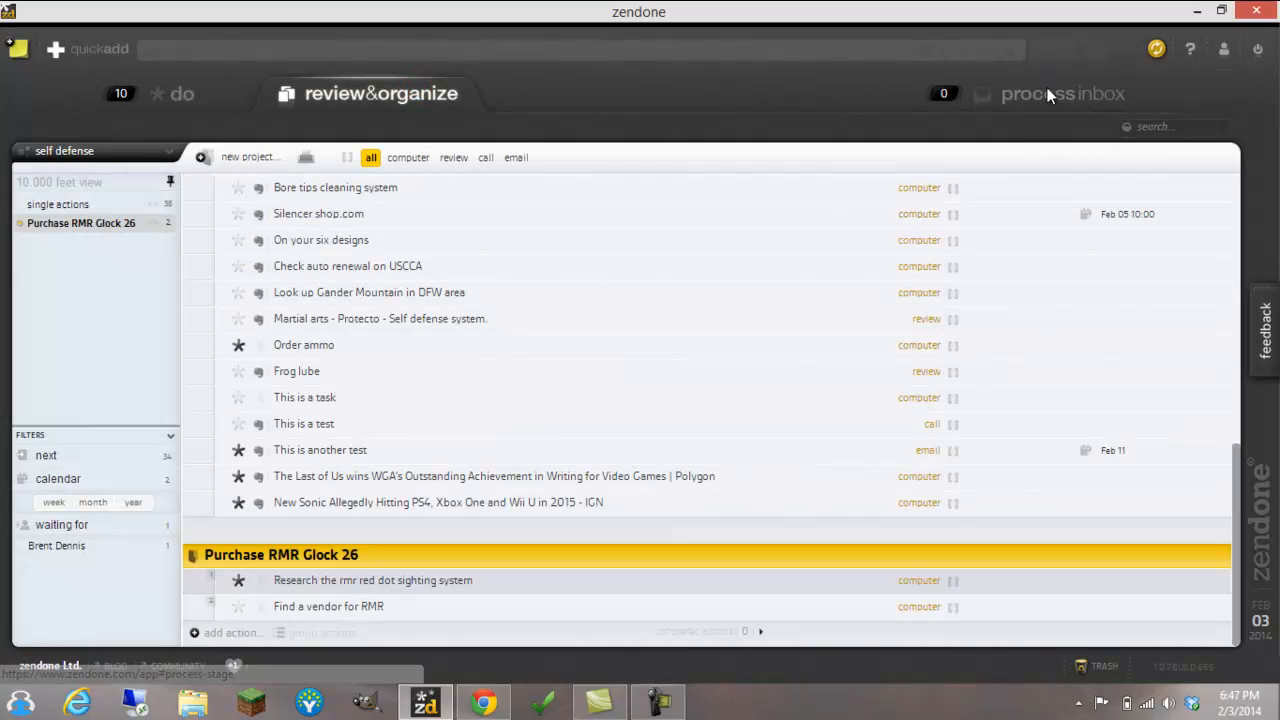
pyautogui.click(1048, 94)
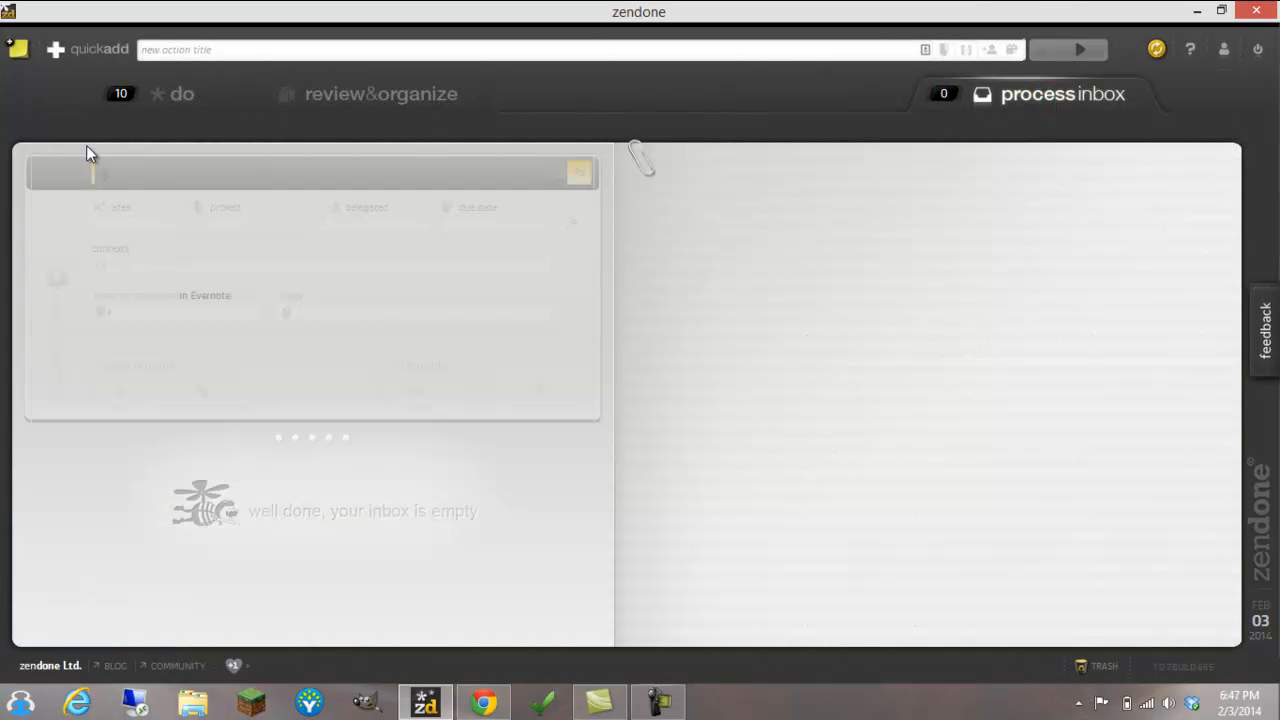
pyautogui.click(188, 100)
# Switch to Chrome, close the Evernote Web page, and minimize the browser to return to zendone
pyautogui.click(487, 705)
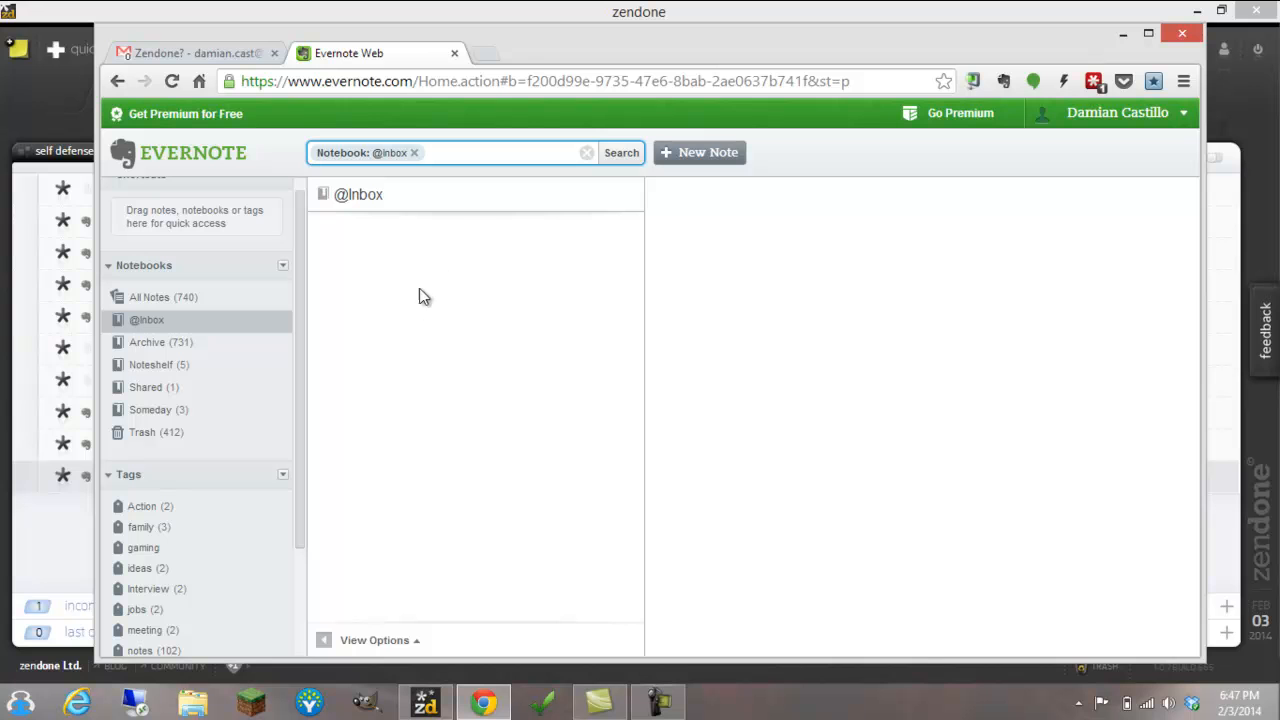
pyautogui.click(455, 54)
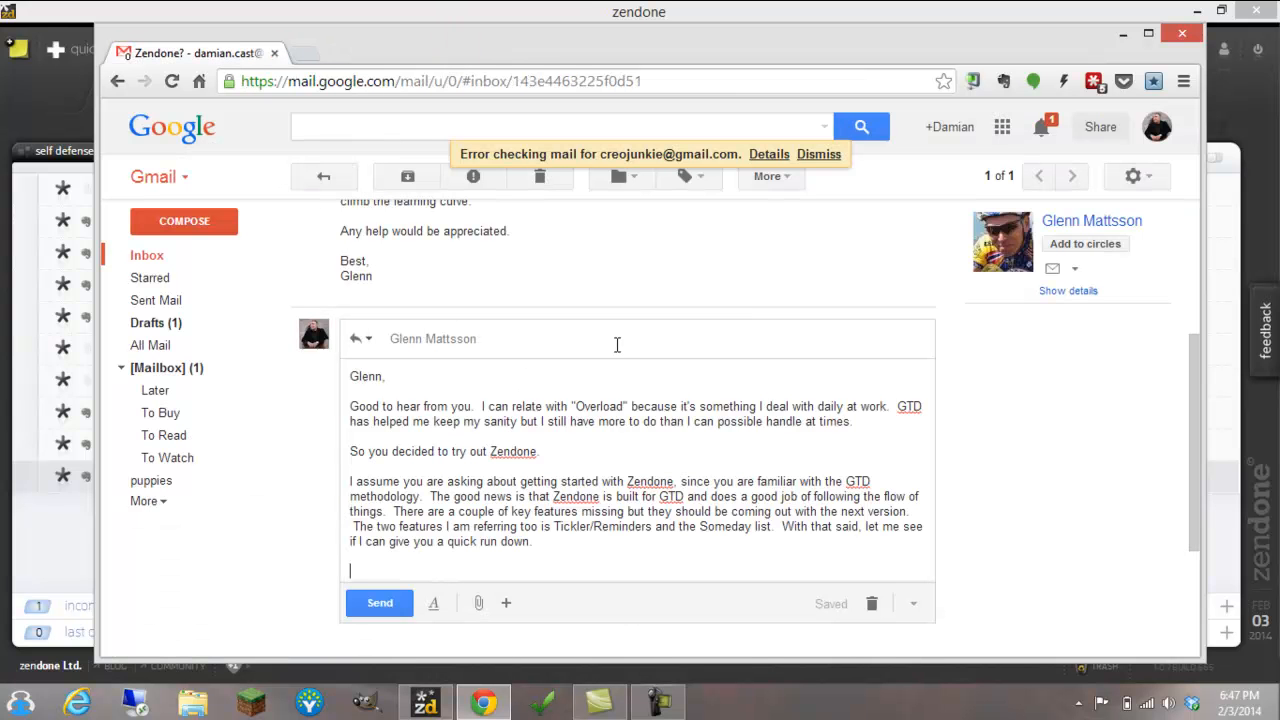
pyautogui.click(1125, 37)
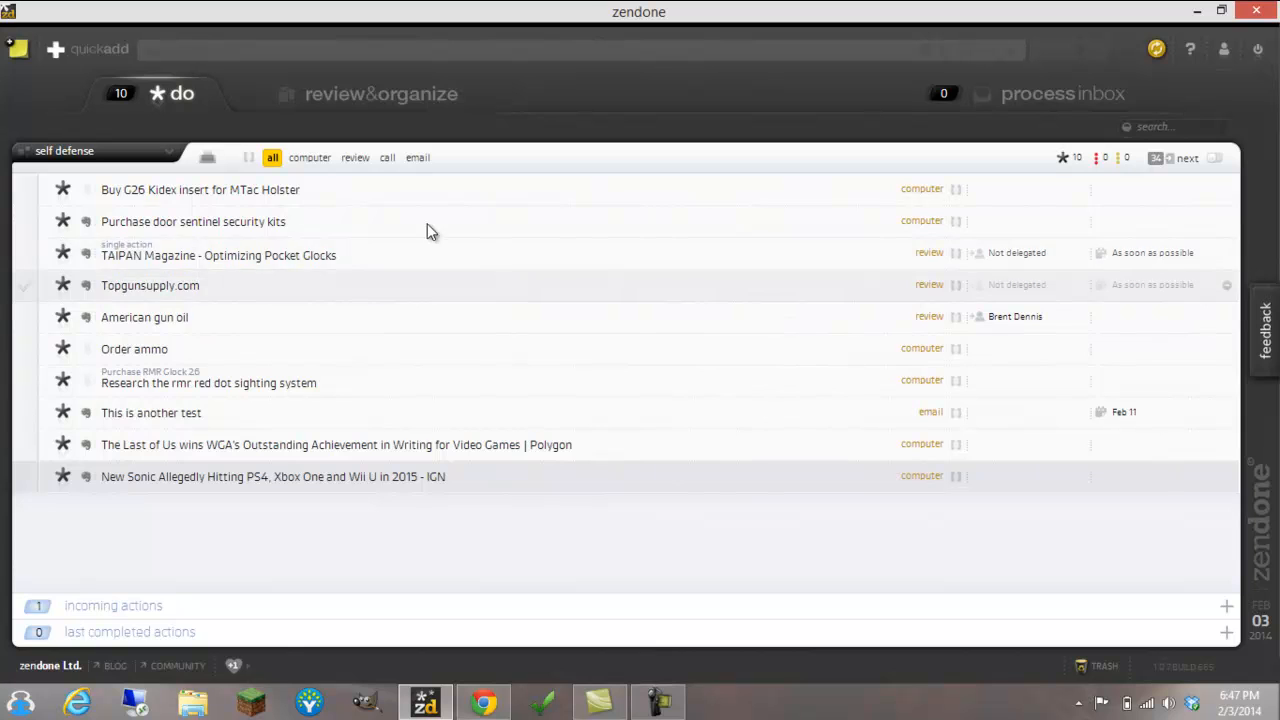
# Add the action "Purchase the RMR red dot" to the Purchase RMR Glock 26 project and assign it the computer context
pyautogui.click(370, 93)
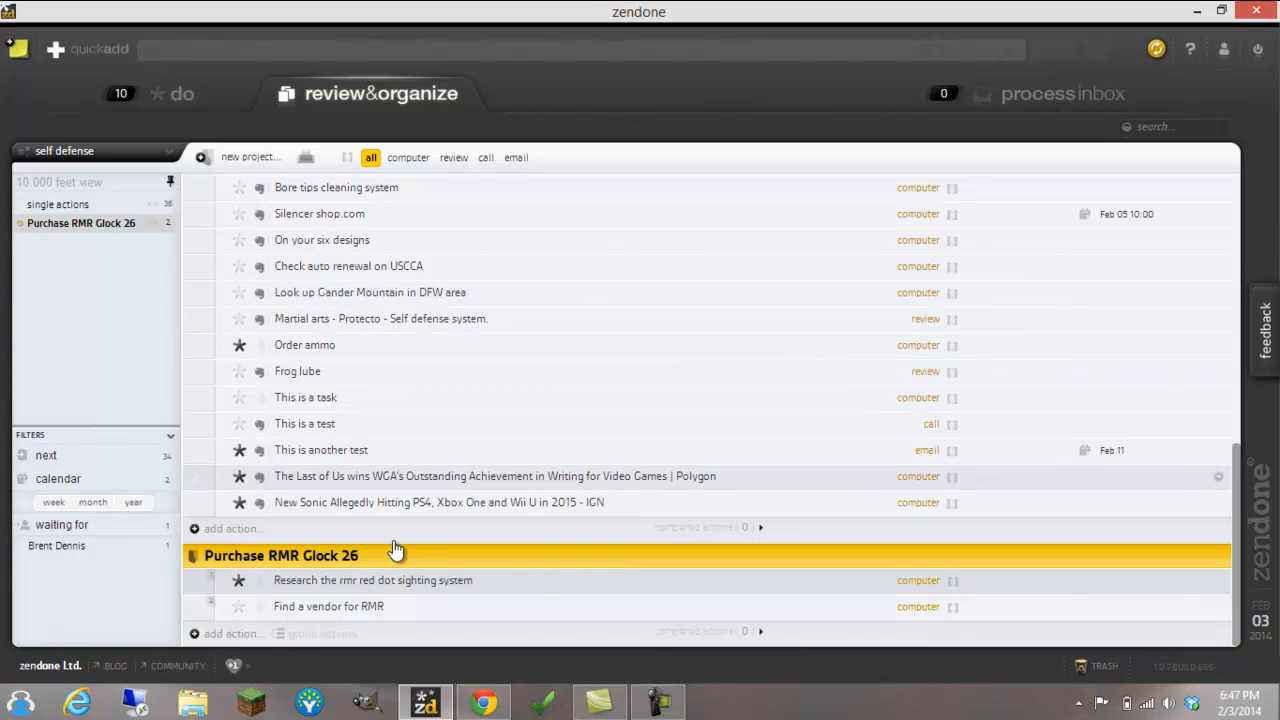
pyautogui.click(238, 634)
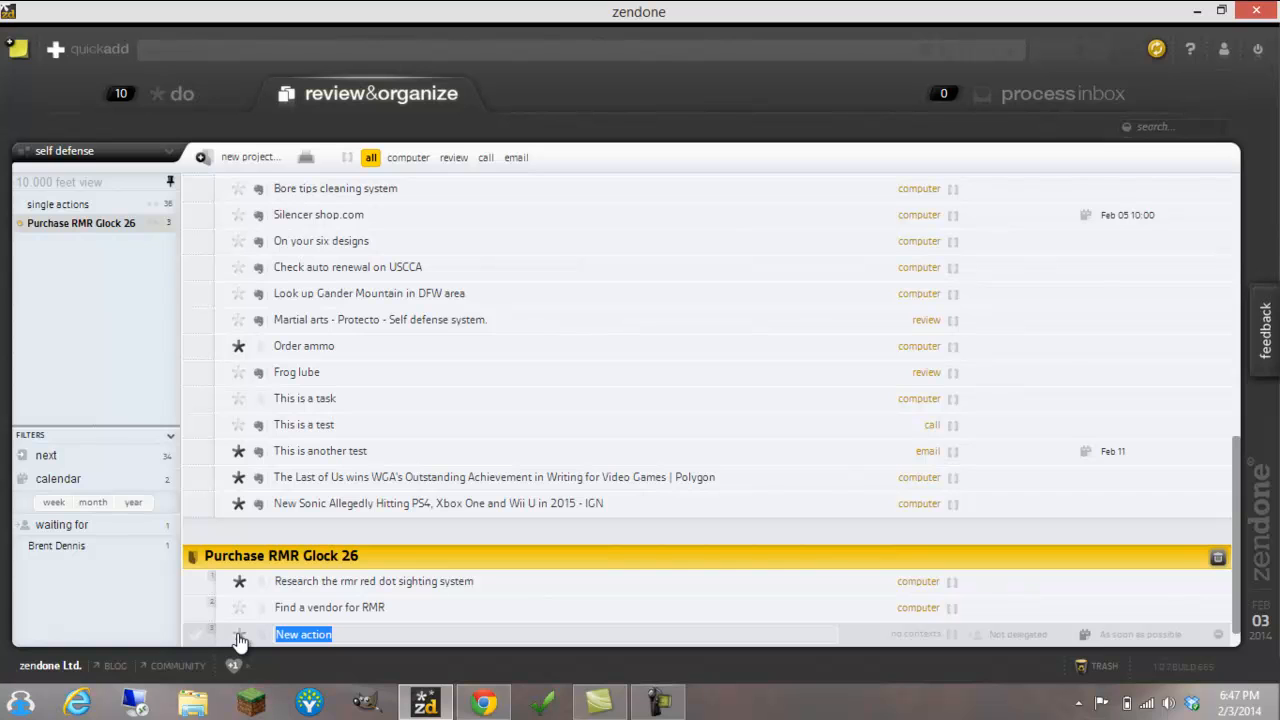
pyautogui.write('Thi')
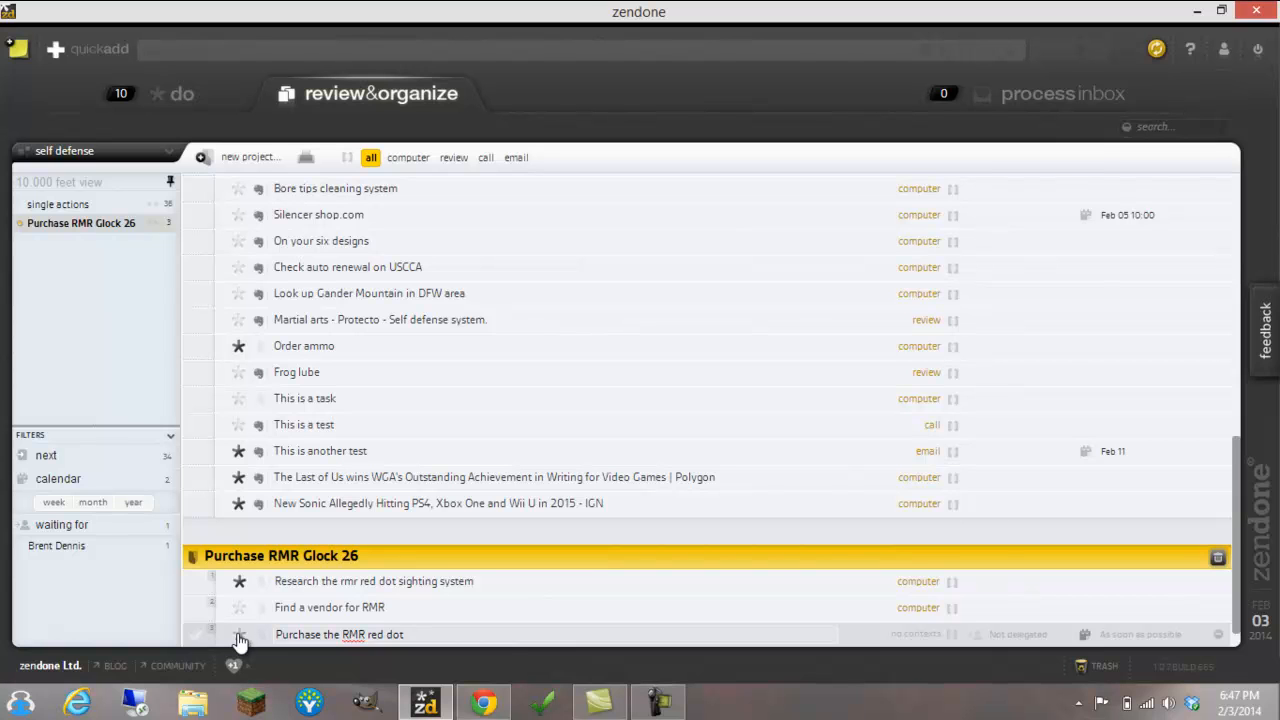
pyautogui.press('Tab')
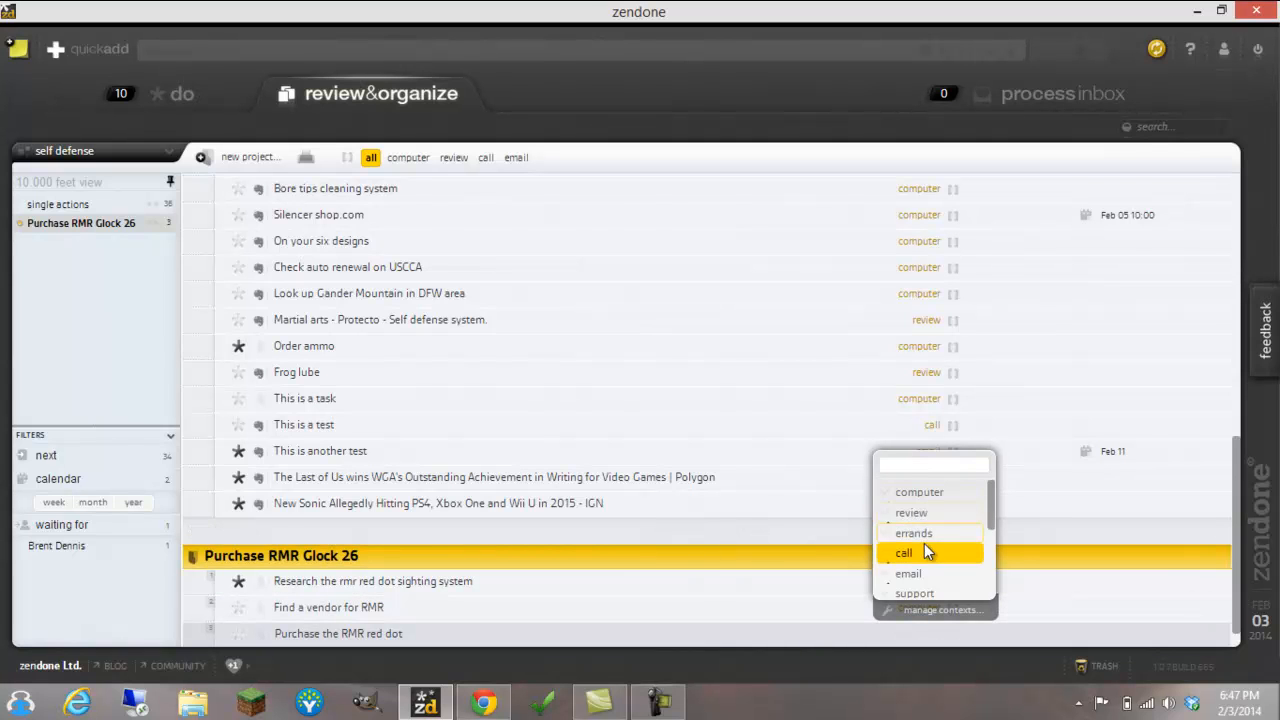
pyautogui.click(927, 490)
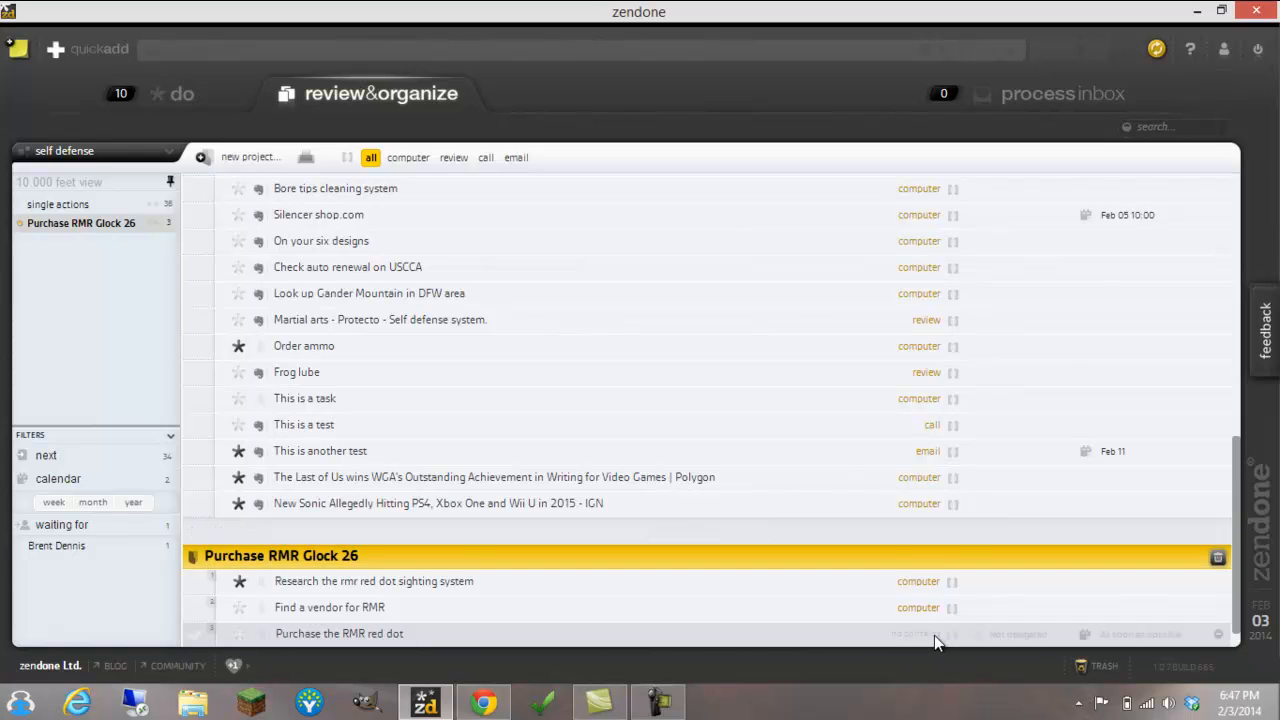
pyautogui.click(915, 635)
pyautogui.click(919, 494)
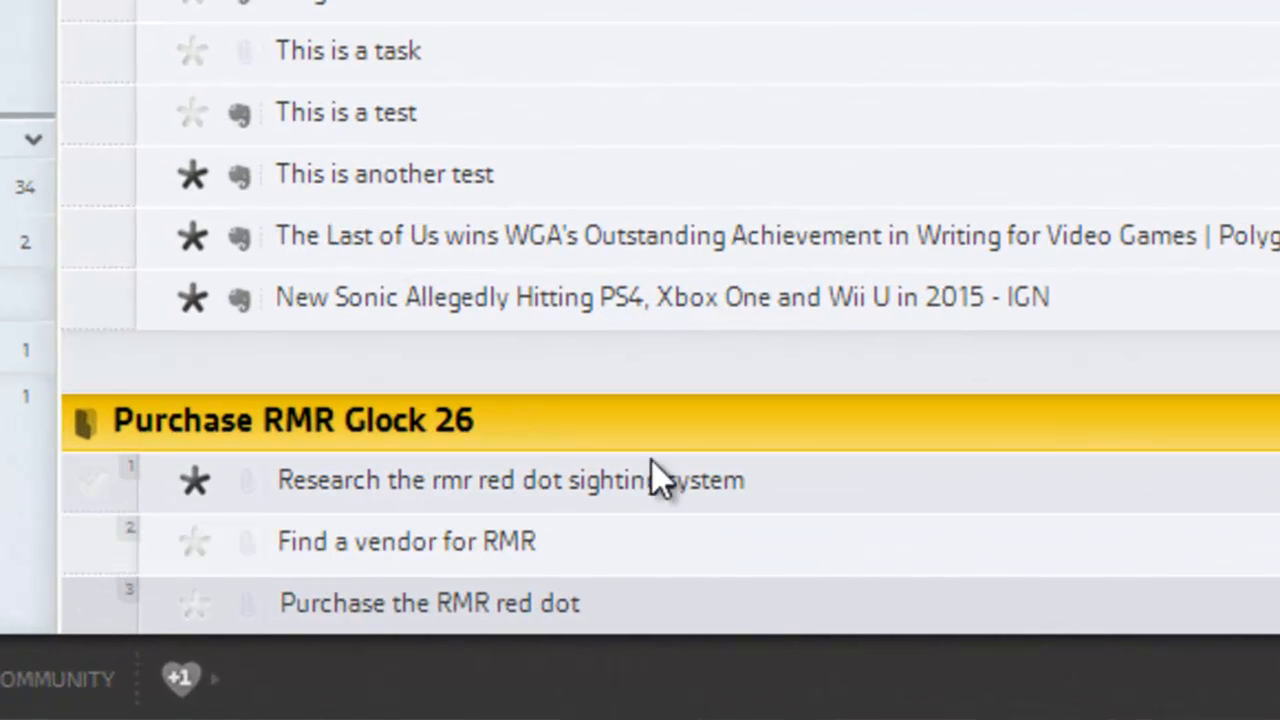
# Group the actions "Research the rmr red dot sighting system" and "Find a vendor for RMR", and filter the list to next actions
pyautogui.click(814, 481)
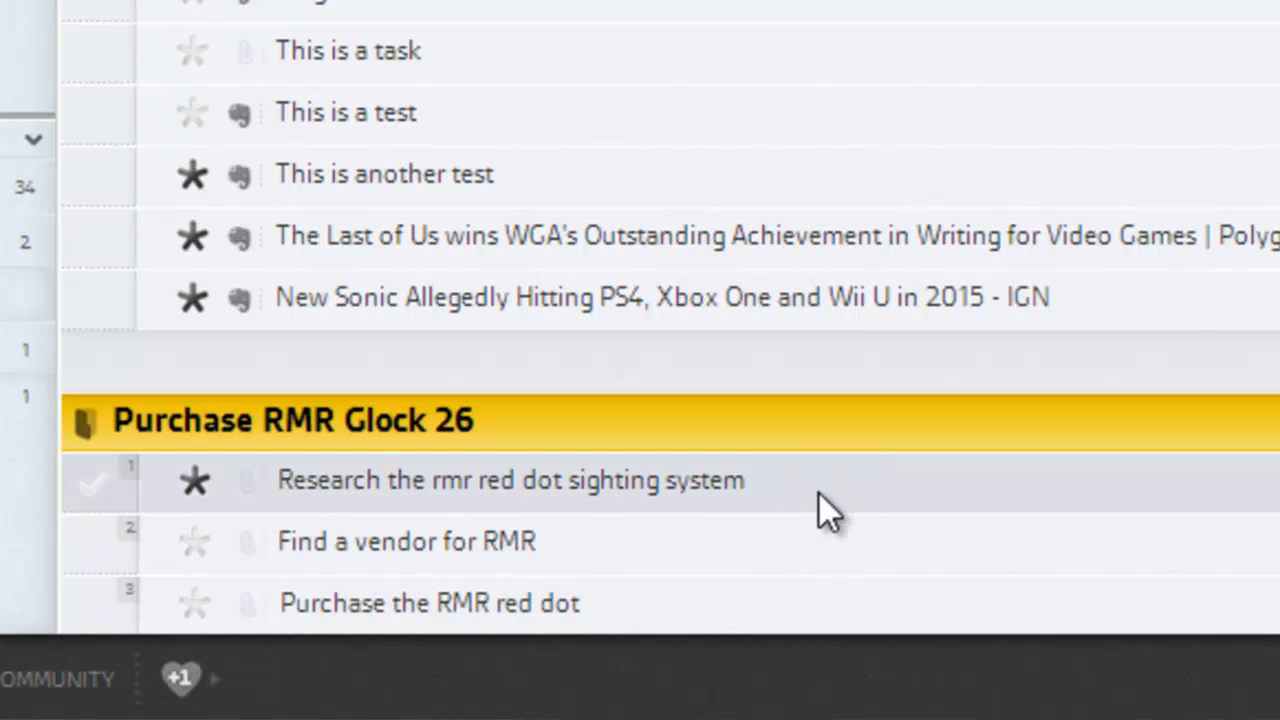
pyautogui.click(791, 540)
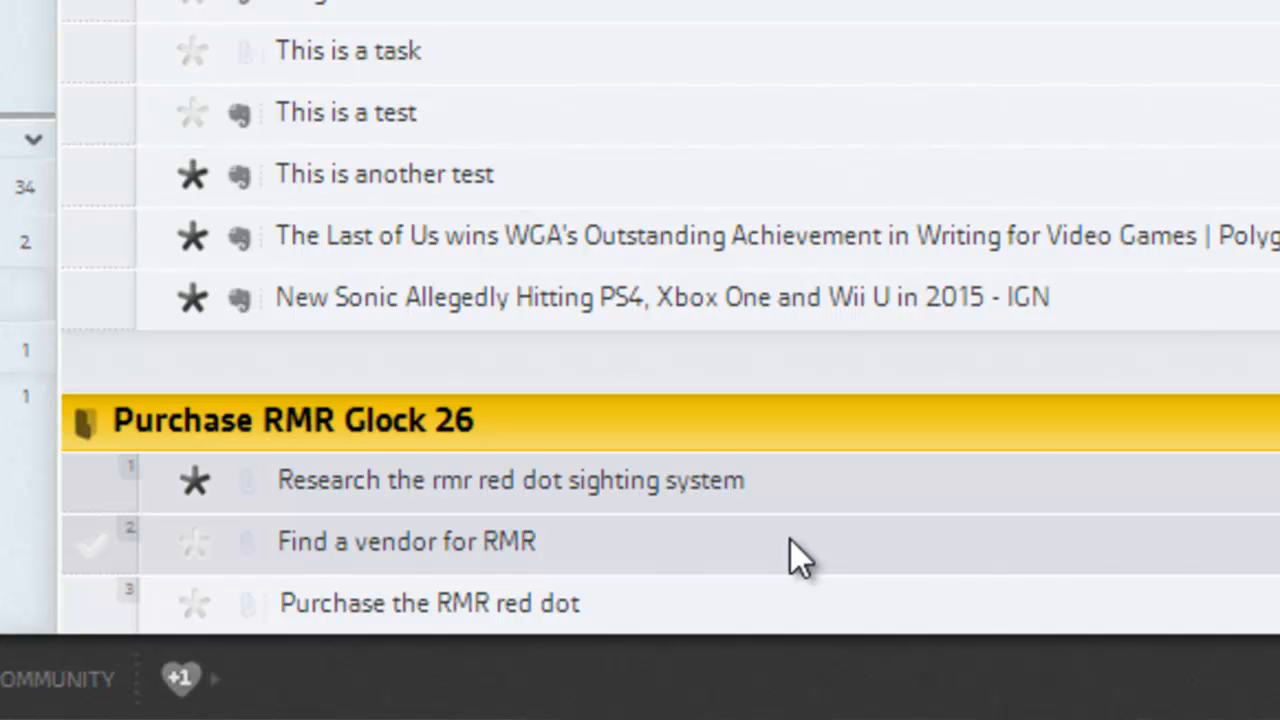
pyautogui.rightClick(790, 539)
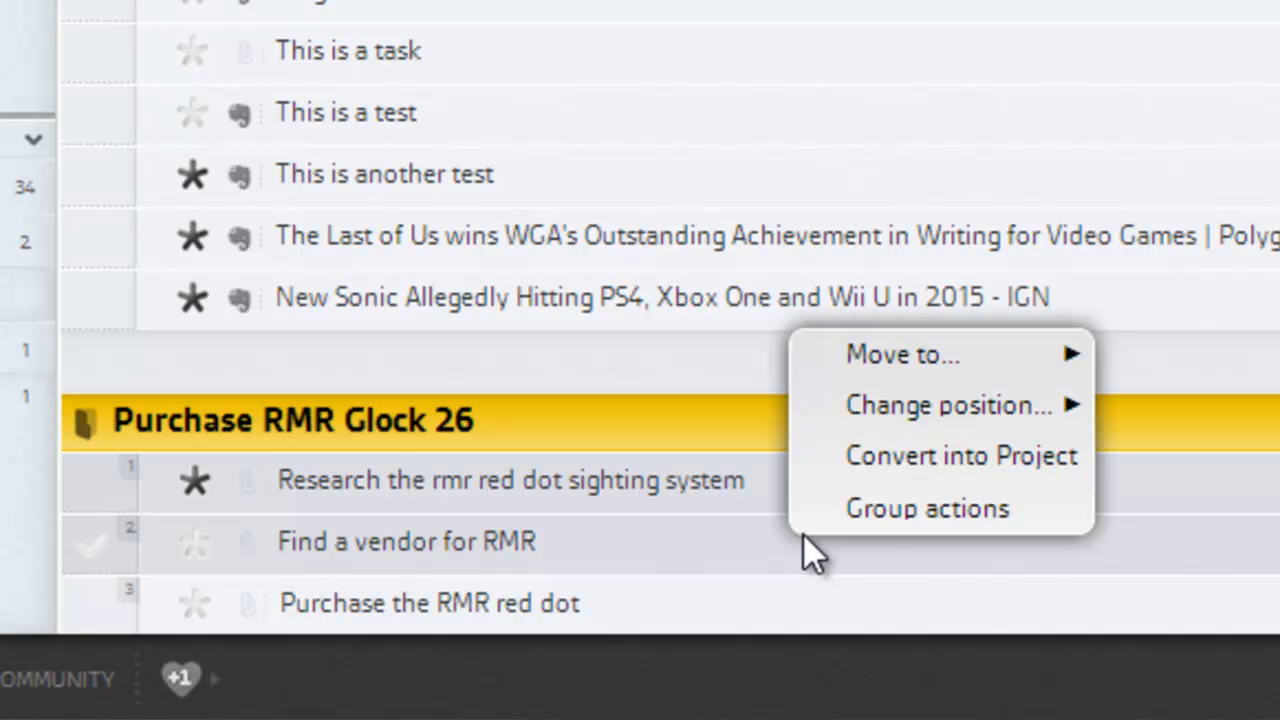
pyautogui.click(891, 507)
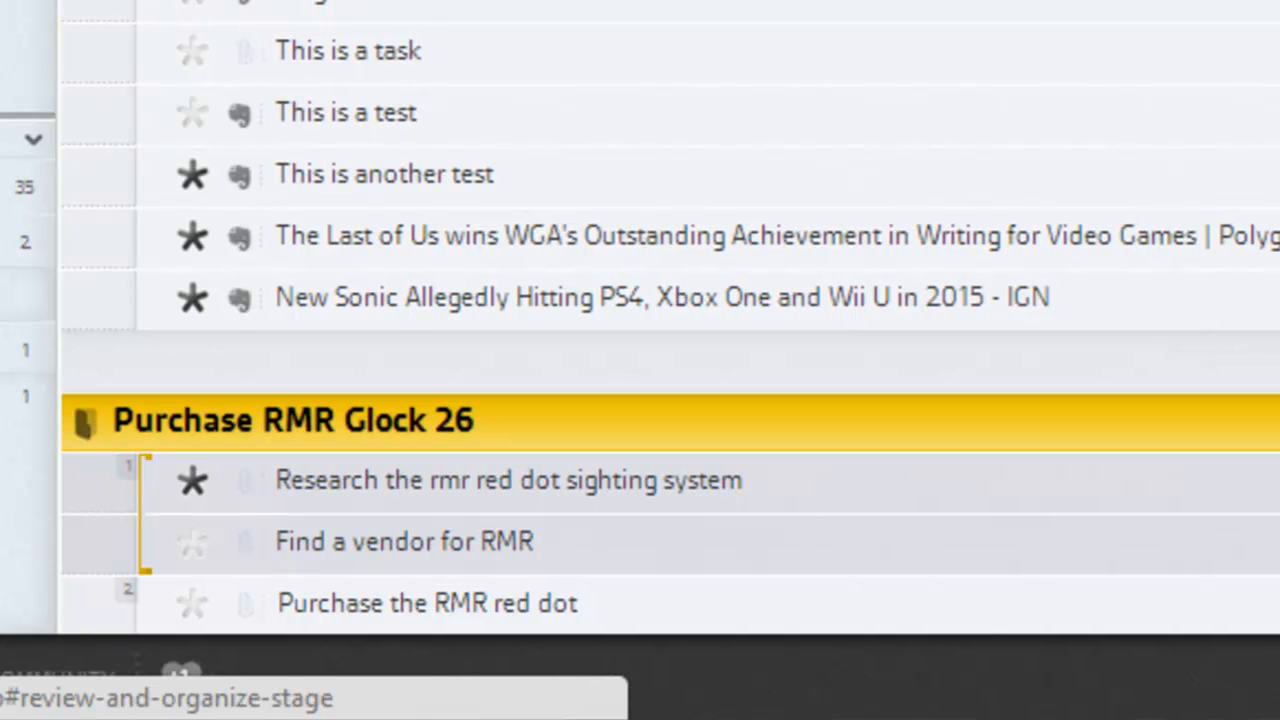
pyautogui.click(10, 187)
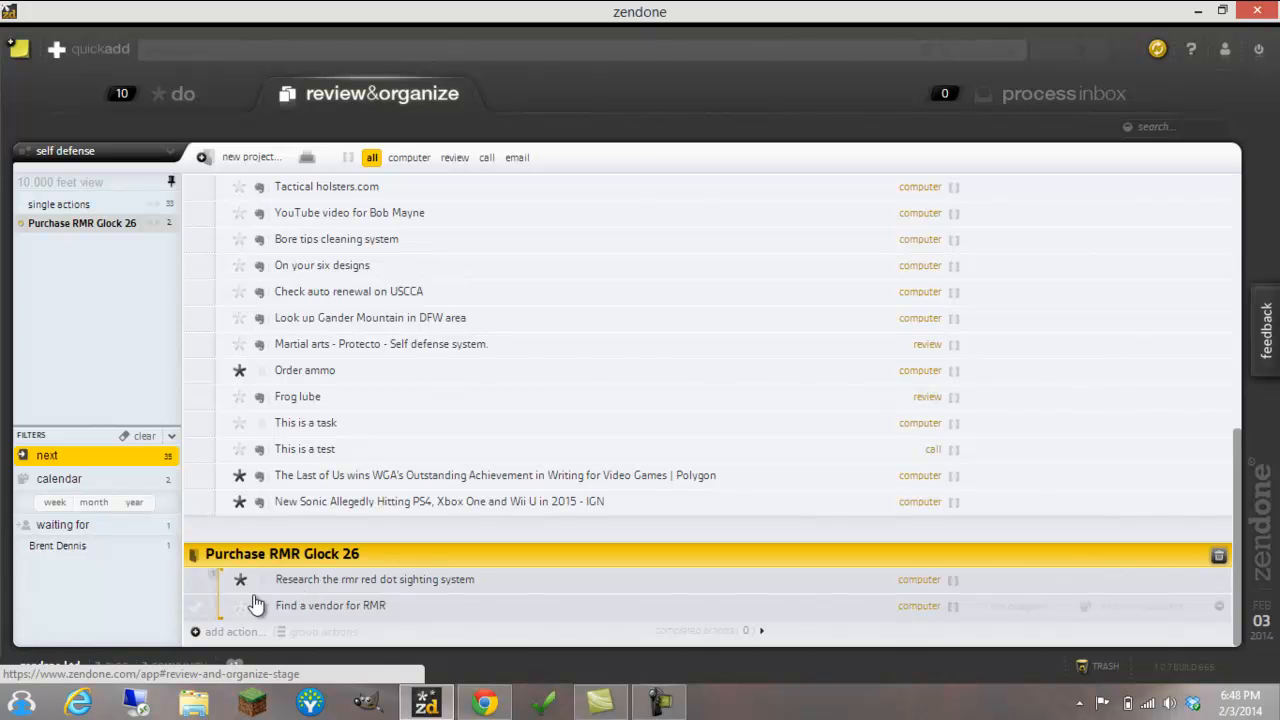
# Ungroup the two actions in the Purchase RMR Glock 26 project and clear the next filter
pyautogui.rightClick(512, 601)
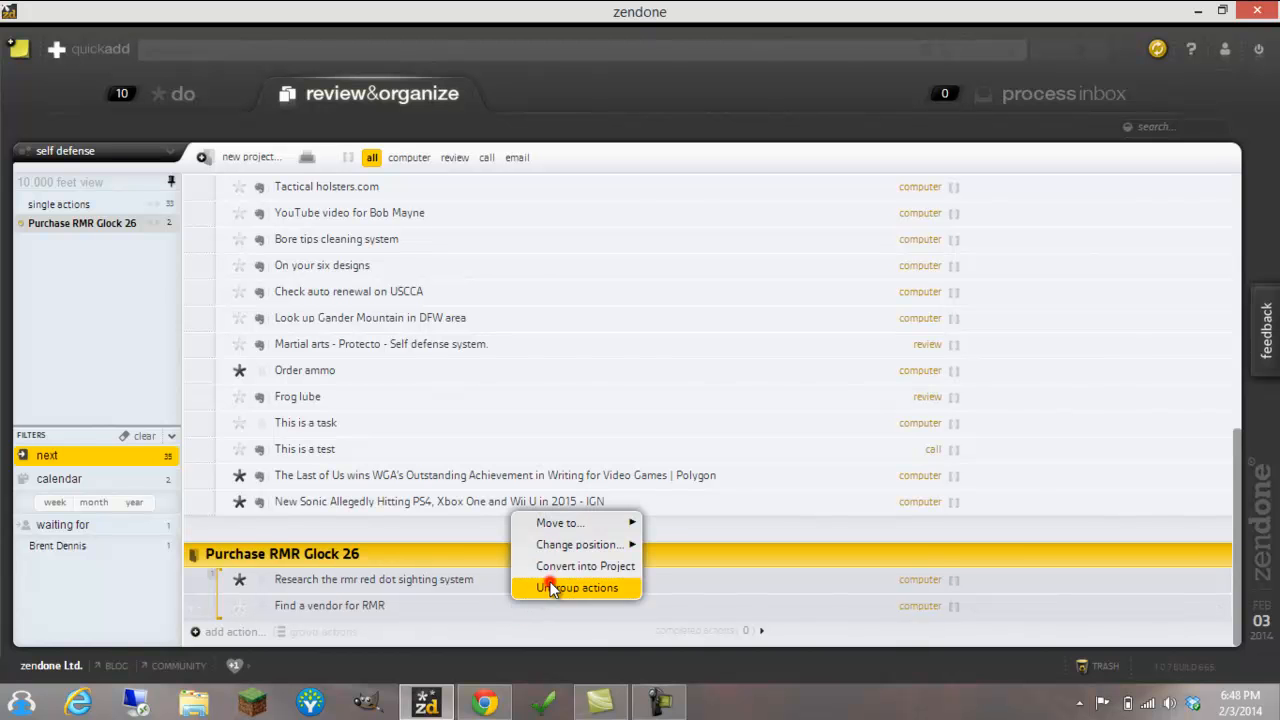
pyautogui.click(553, 587)
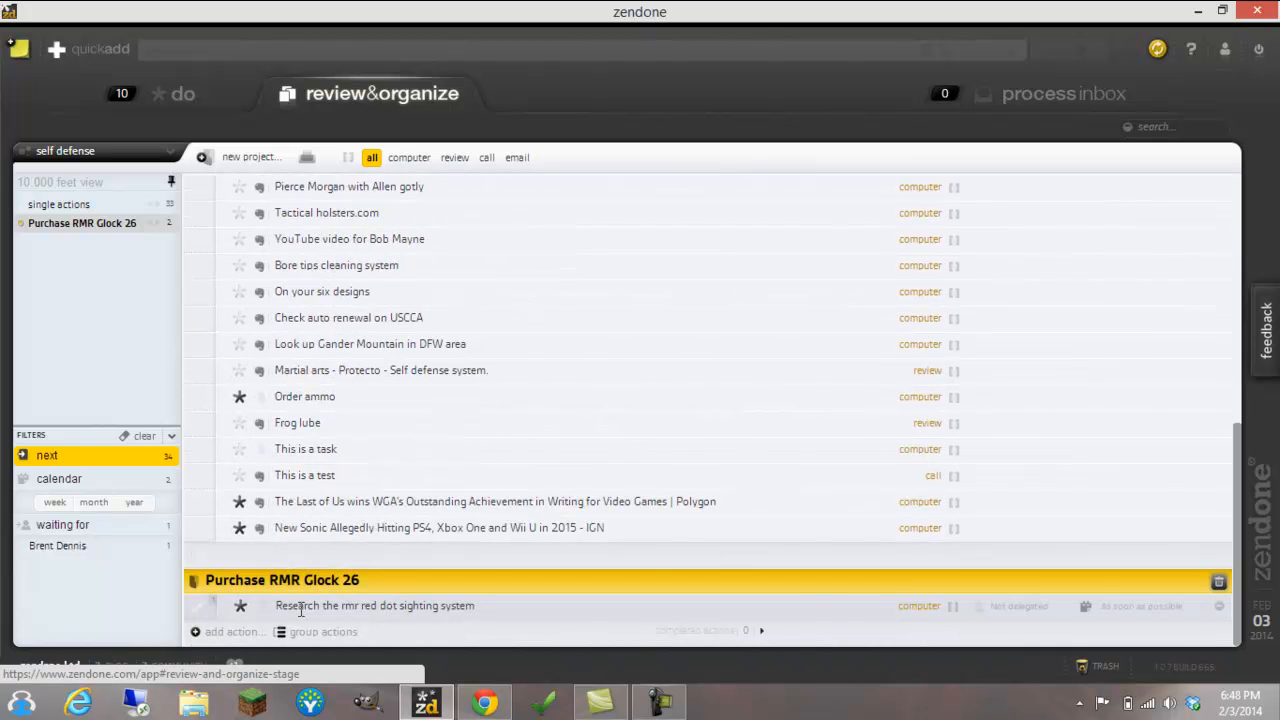
pyautogui.click(140, 445)
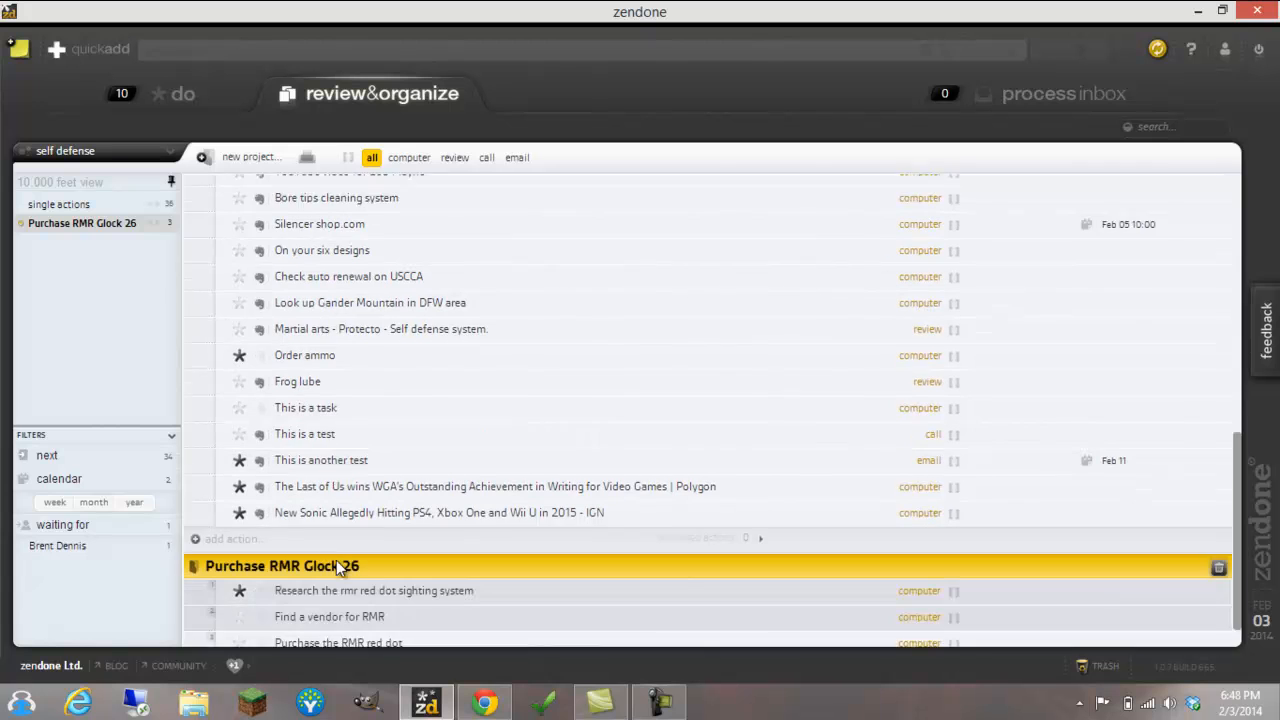
pyautogui.scroll(-1, 336, 560)
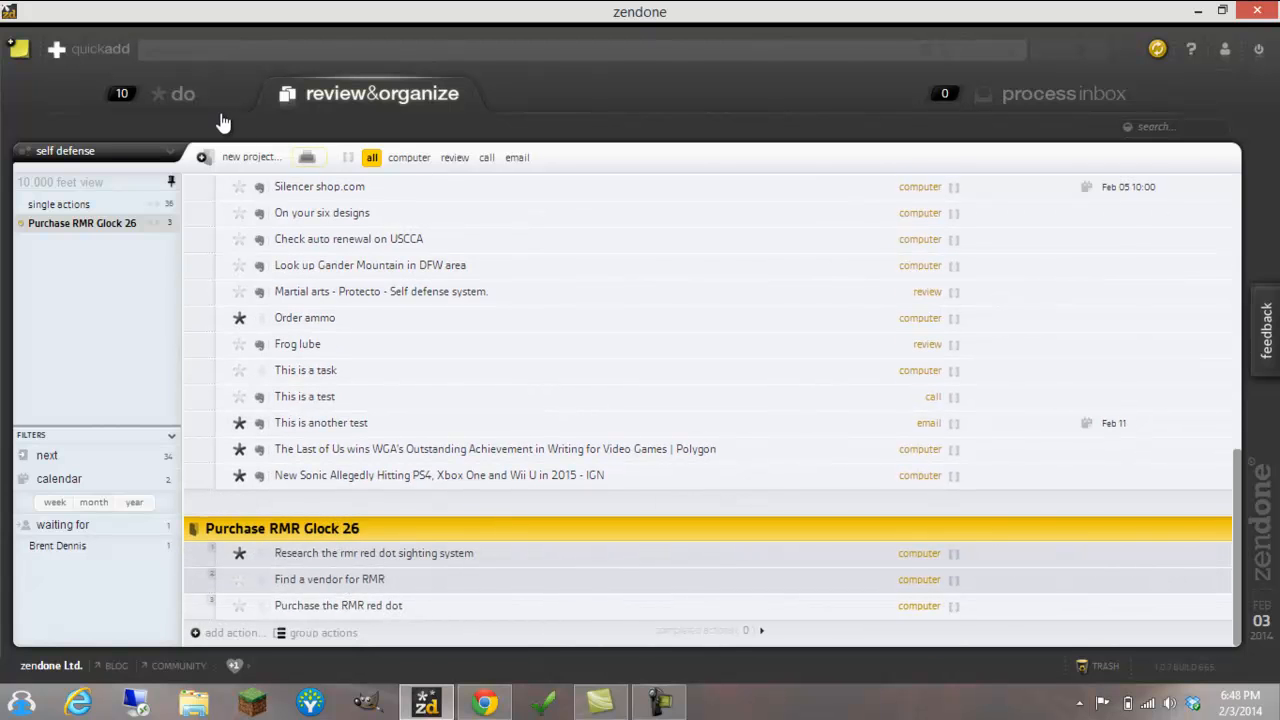
# Return to the do list
pyautogui.click(195, 96)
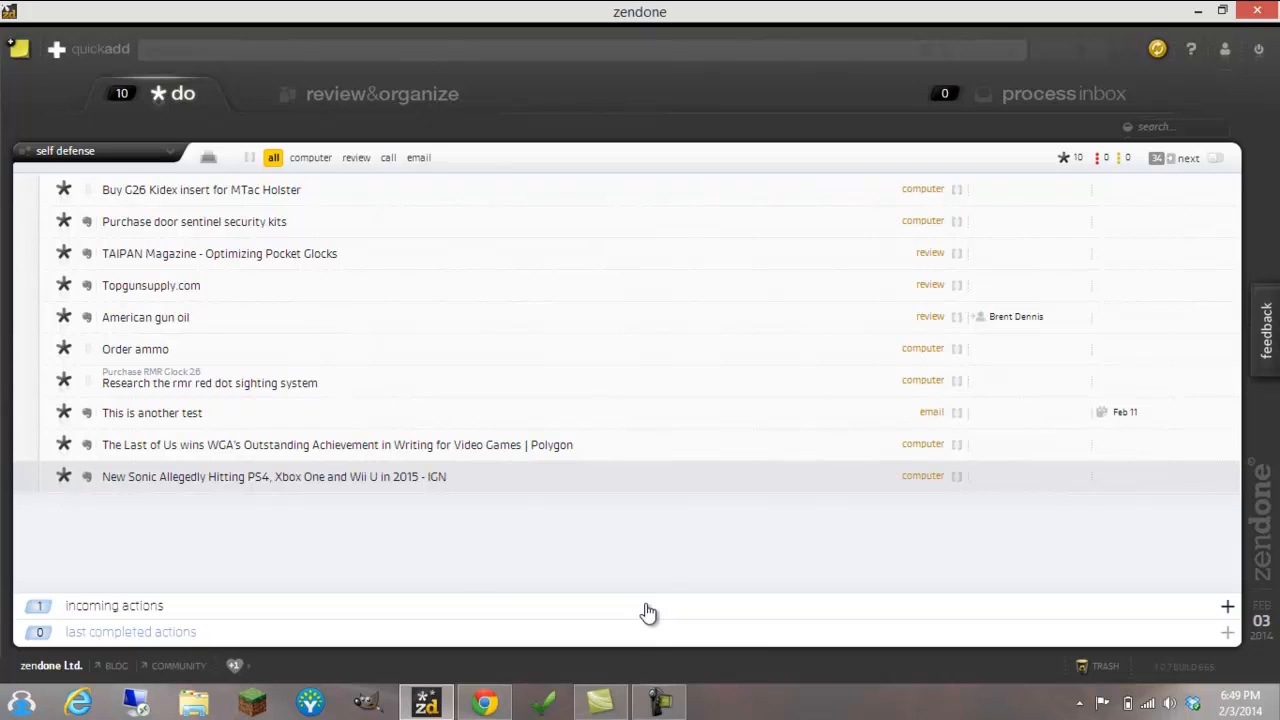
pyautogui.click(657, 703)
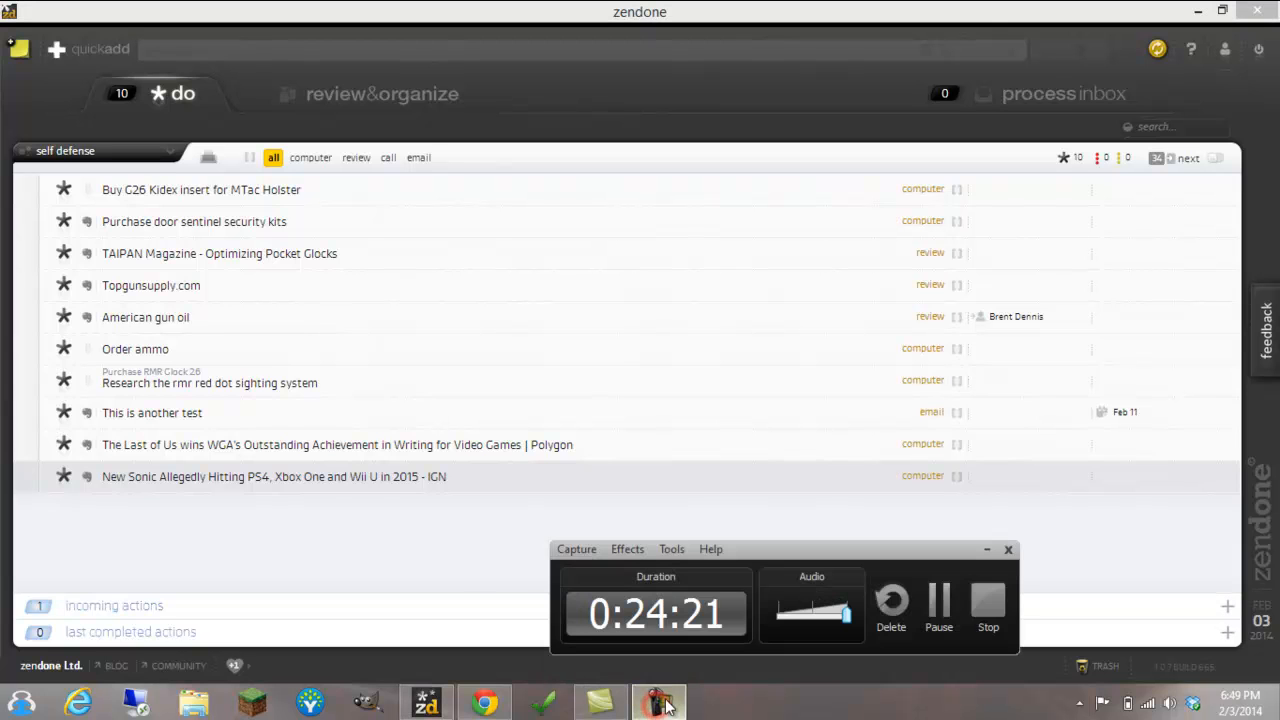